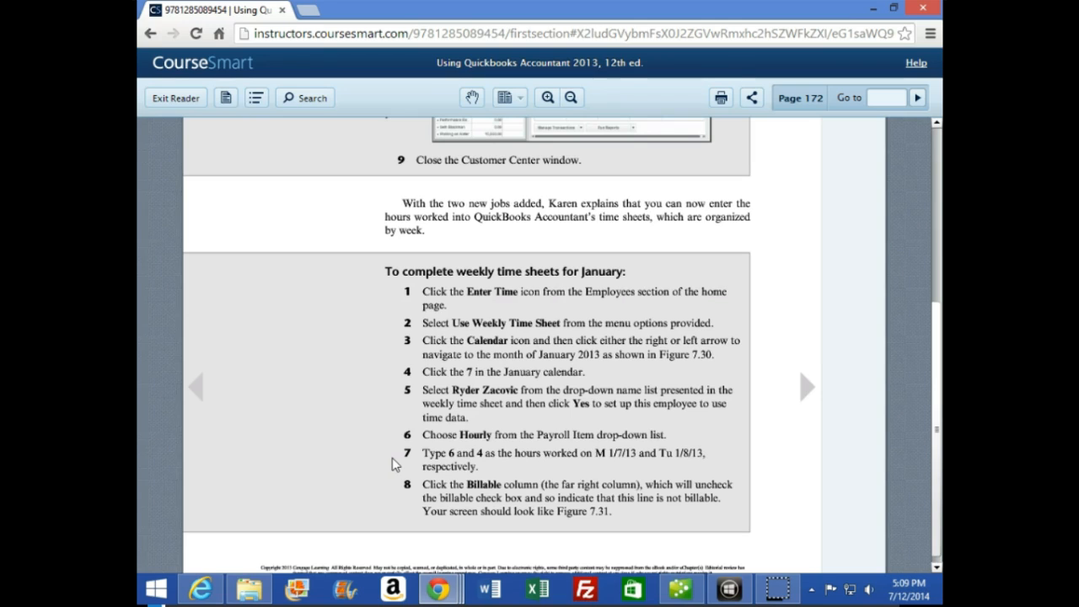
Step: Switch to QuickBooks and open the weekly timesheet from the home page's employee time entry
left_click(679, 588)
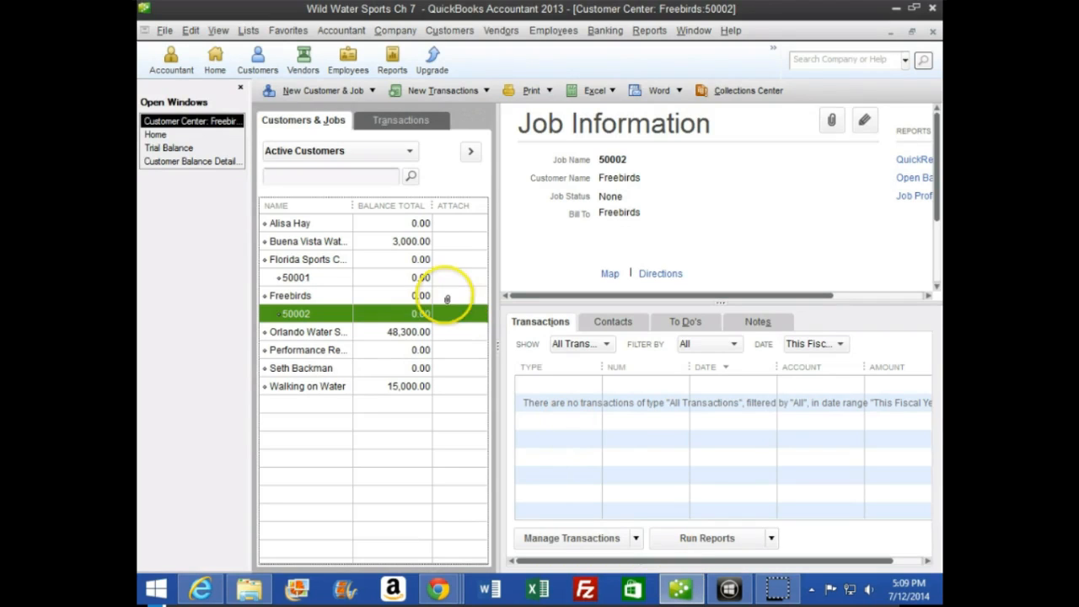
left_click(217, 59)
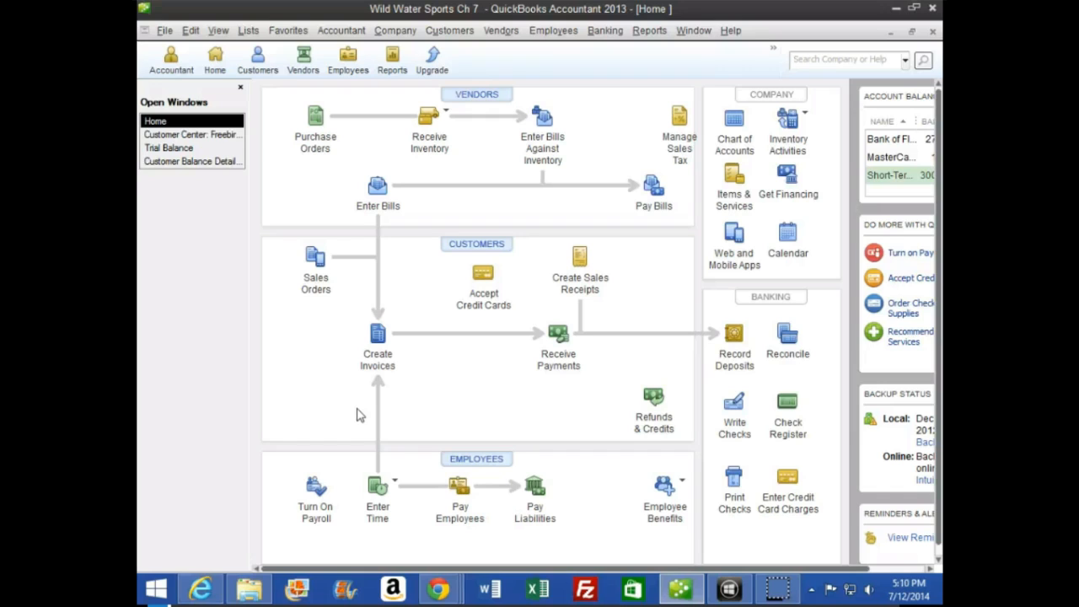
left_click(374, 495)
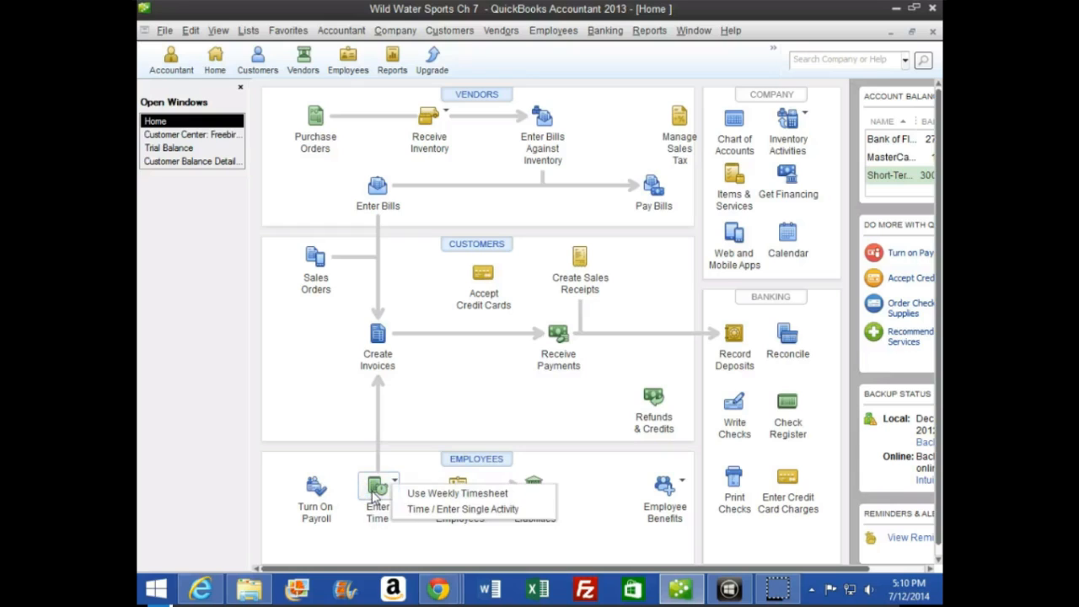
left_click(439, 497)
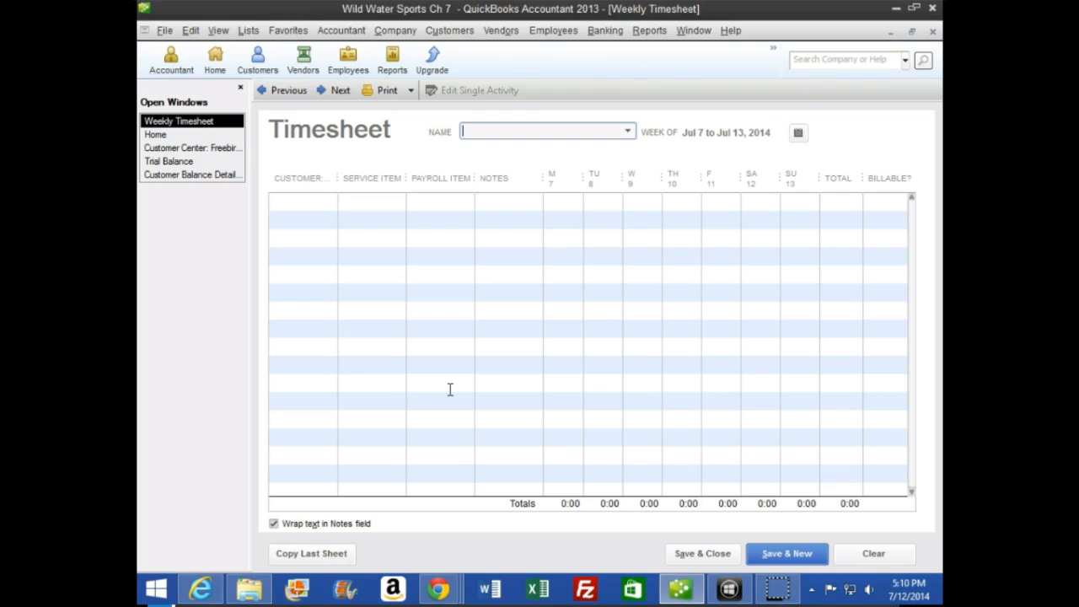
Step: Set the timesheet week to the one containing January 7, 2013
left_click(798, 133)
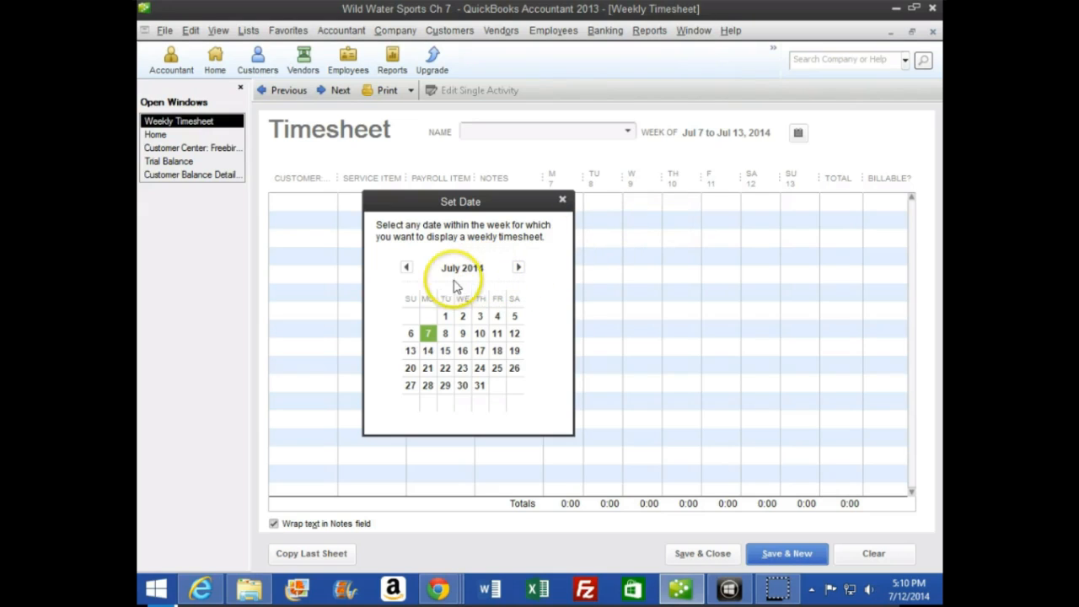
left_click(407, 268)
left_click(407, 268)
left_click(406, 268)
left_click(406, 268)
left_click(407, 269)
left_click(406, 268)
left_click(406, 268)
left_click(406, 268)
left_click(407, 268)
left_click(406, 268)
left_click(406, 268)
left_click(406, 268)
left_click(407, 268)
left_click(406, 268)
left_click(406, 268)
left_click(407, 268)
left_click(406, 268)
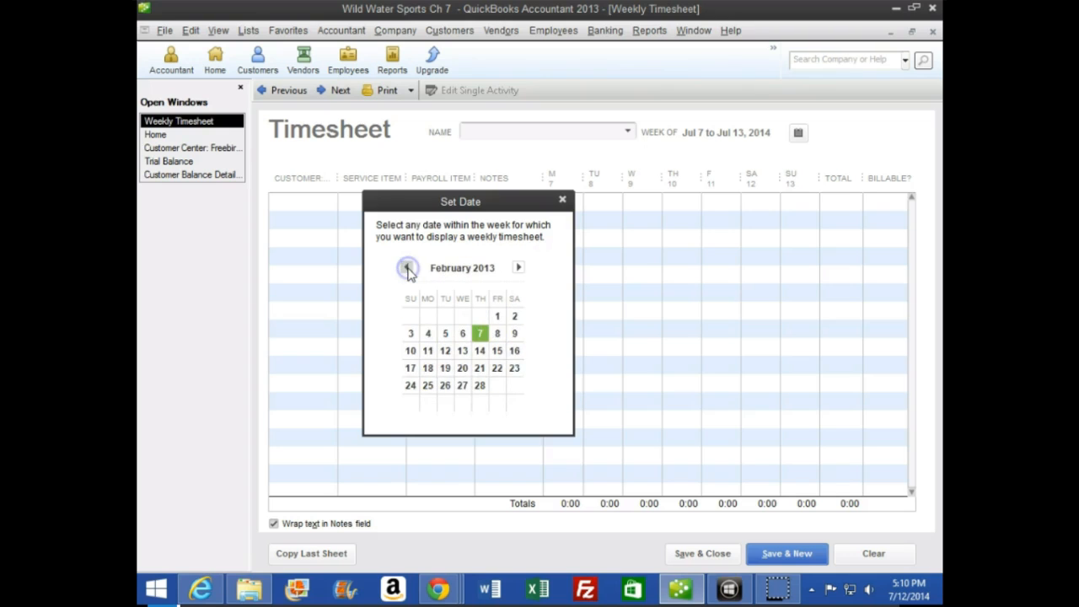
left_click(406, 268)
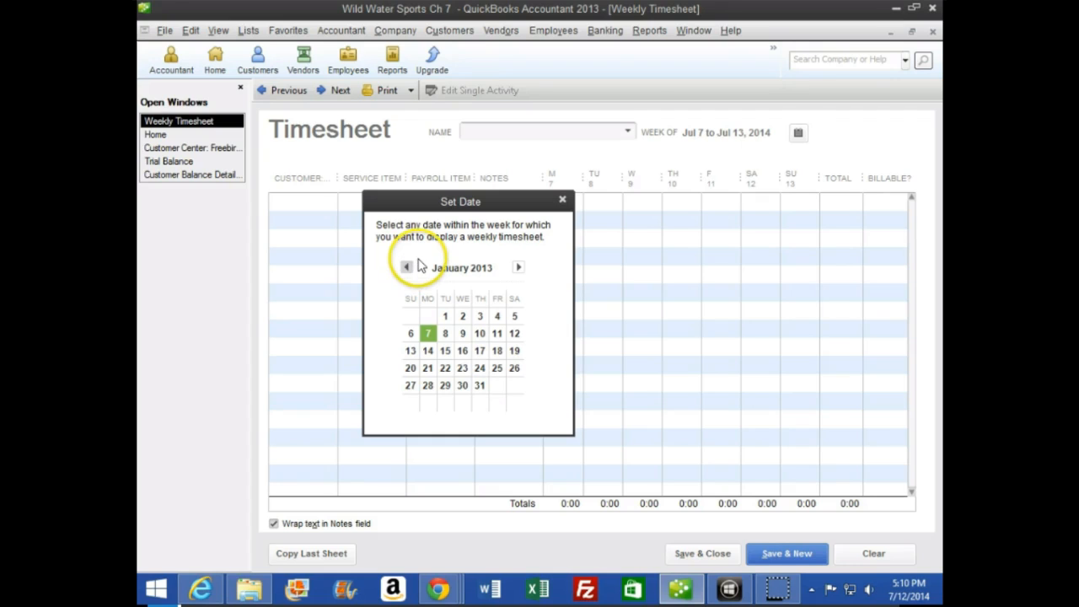
left_click(428, 333)
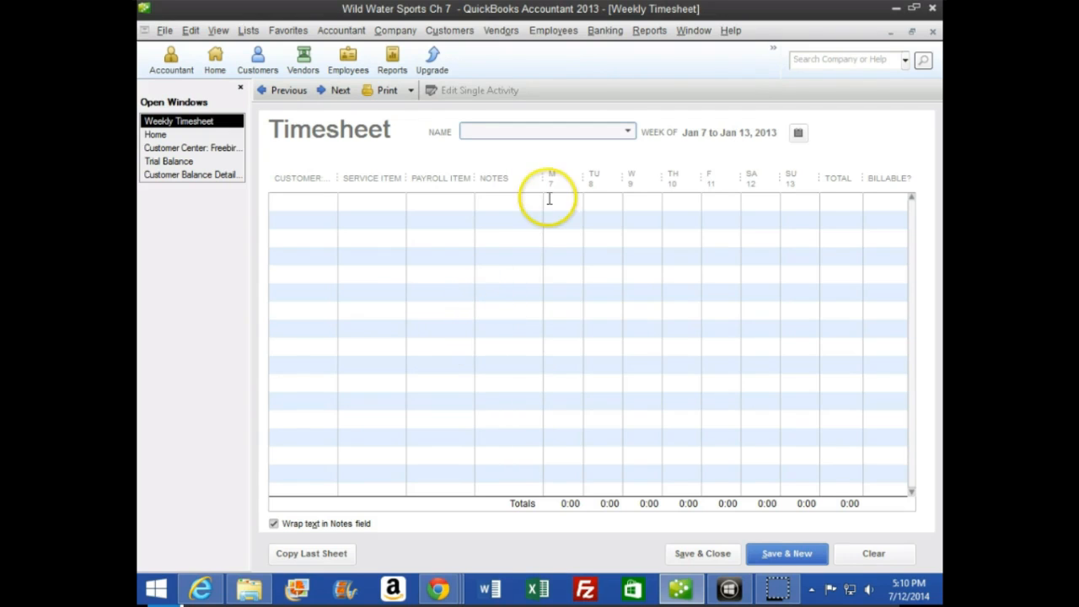
Step: Select the employee named in the textbook exercise for the timesheet and agree to use time data during paycheck creation
left_click(628, 132)
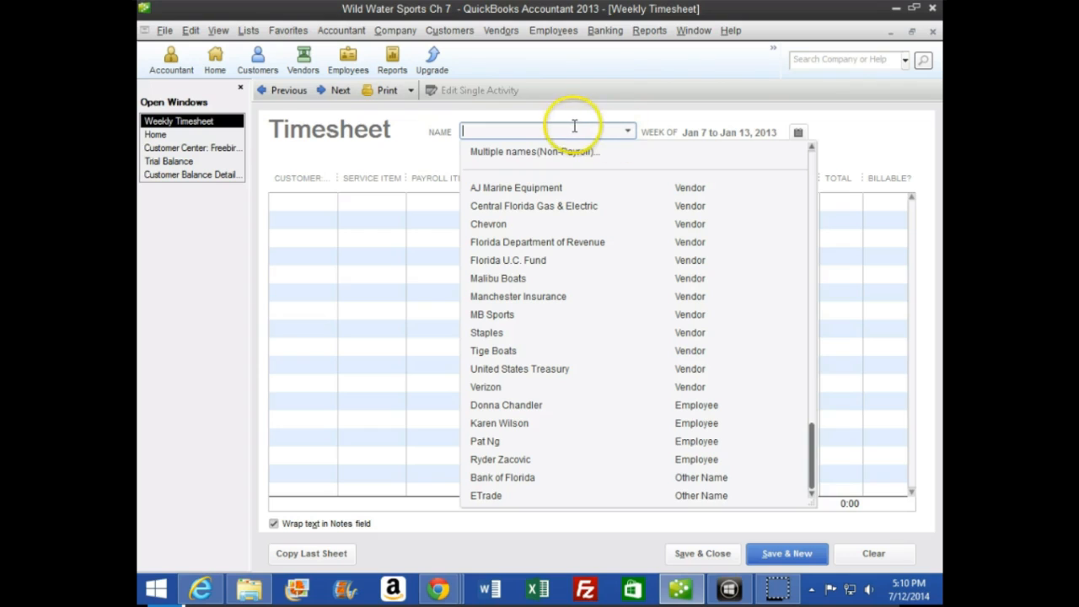
type("Ryder Zacovic")
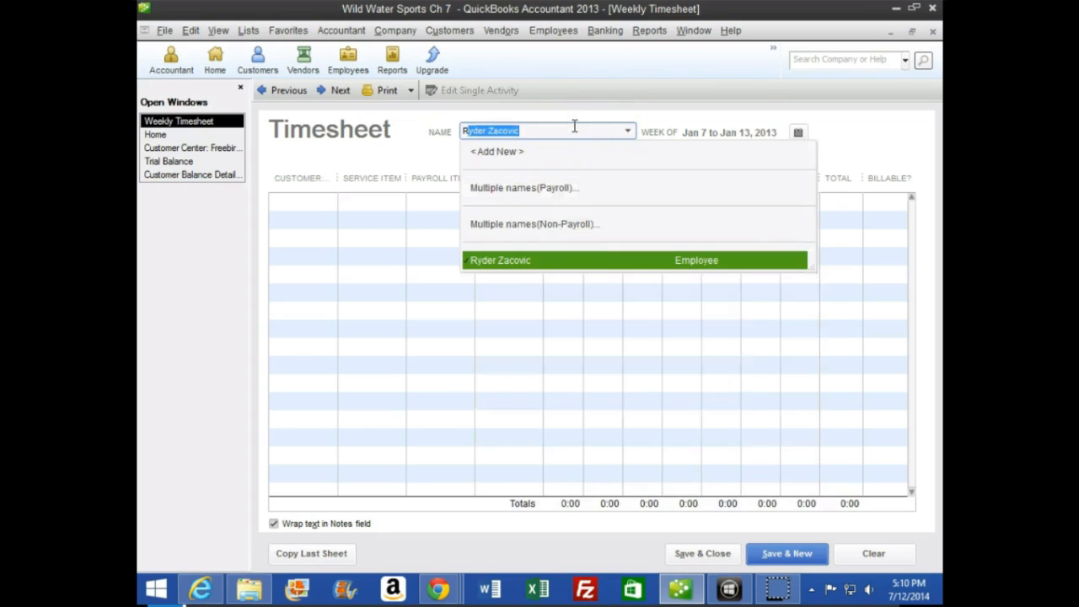
key("Tab")
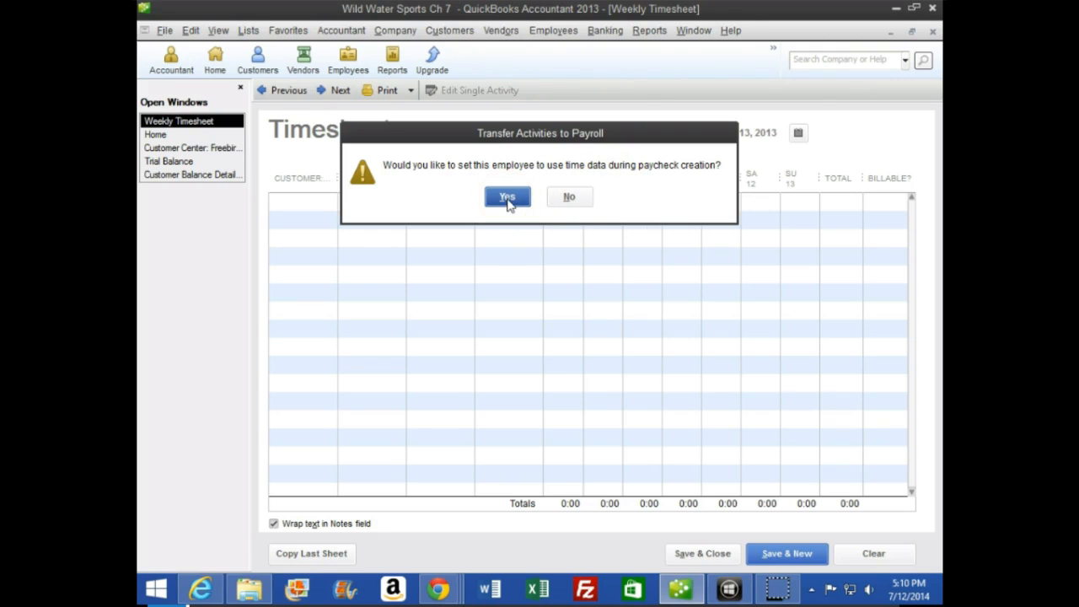
left_click(507, 199)
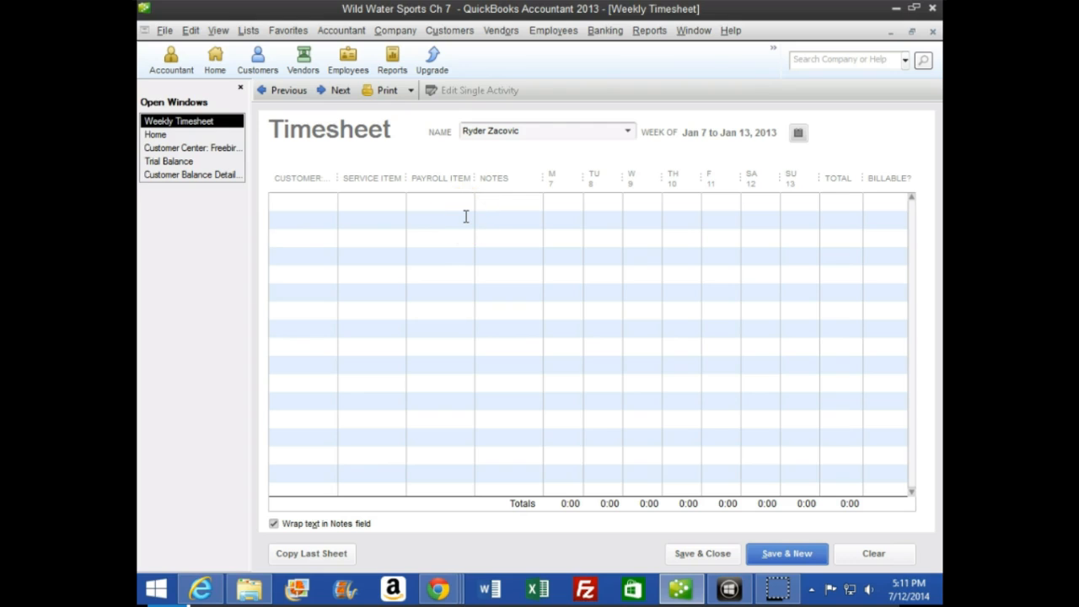
left_click(311, 202)
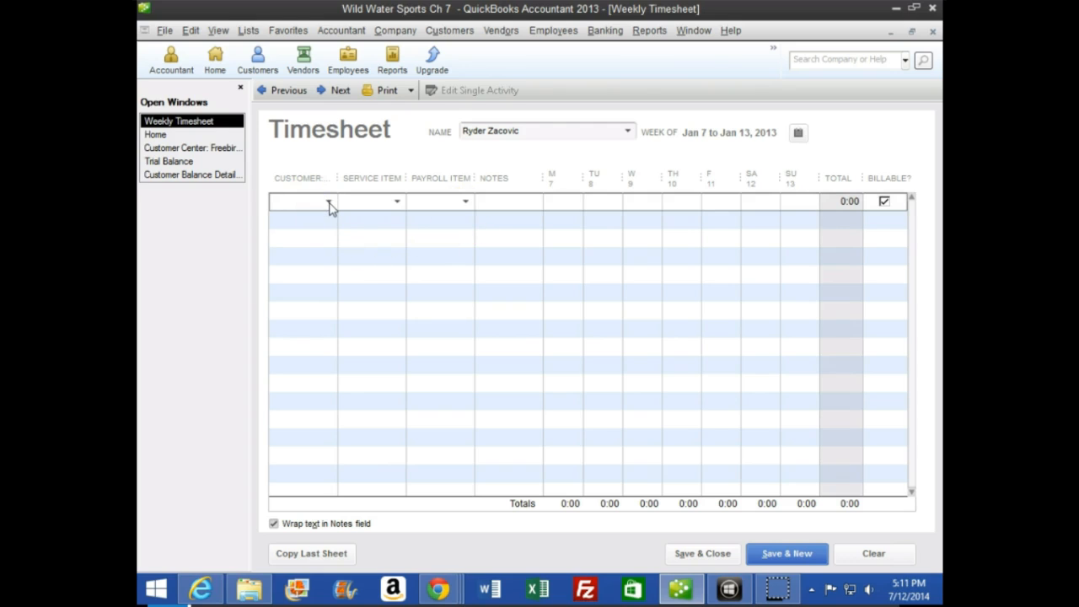
left_click(328, 203)
left_click(328, 202)
type("h")
key("BackSpace")
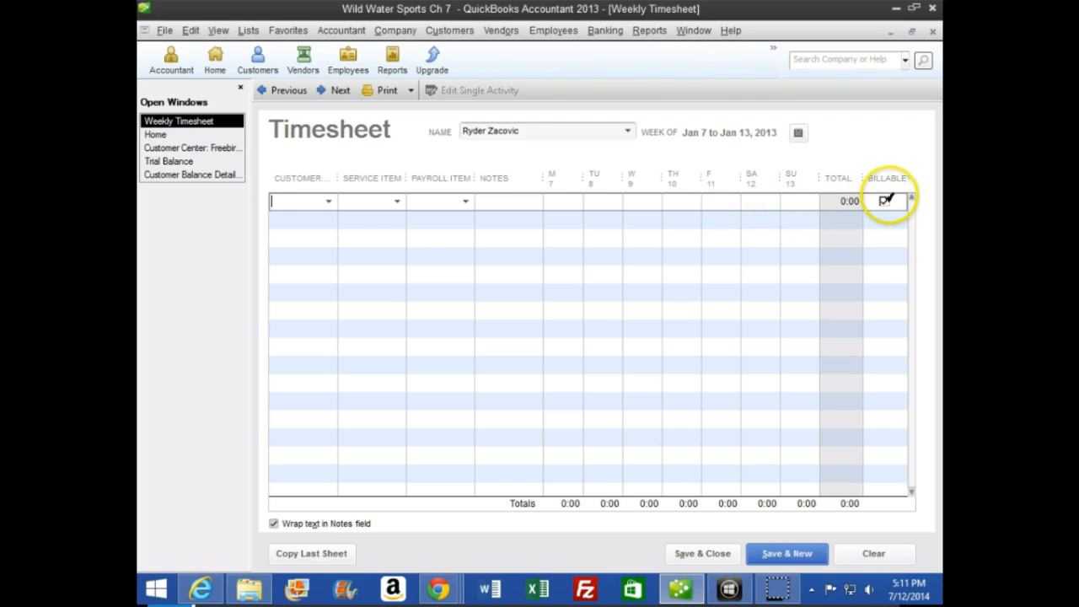
left_click(885, 199)
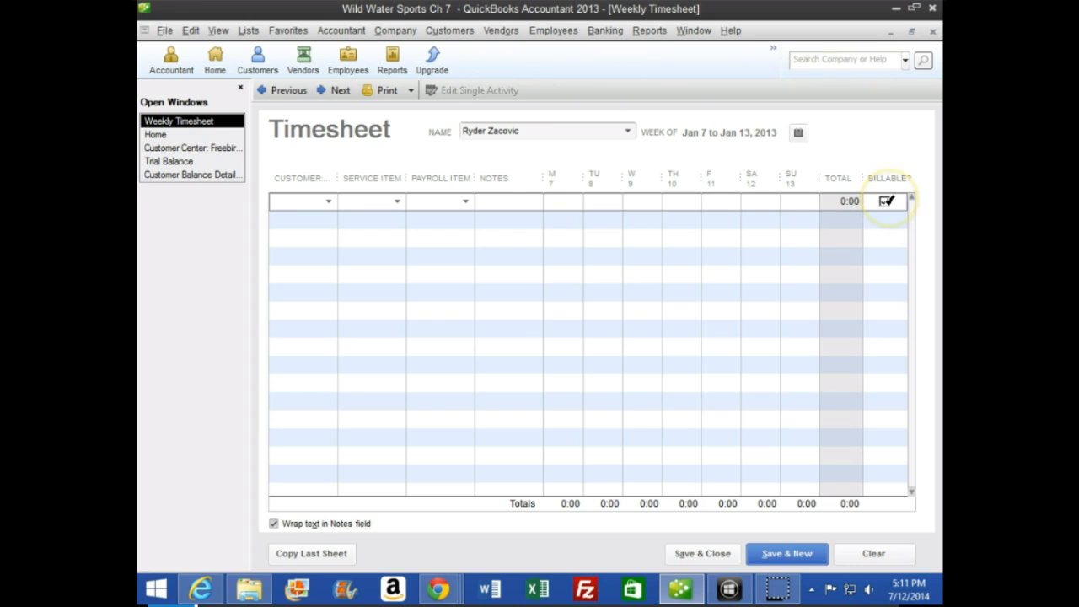
left_click(886, 201)
left_click(368, 203)
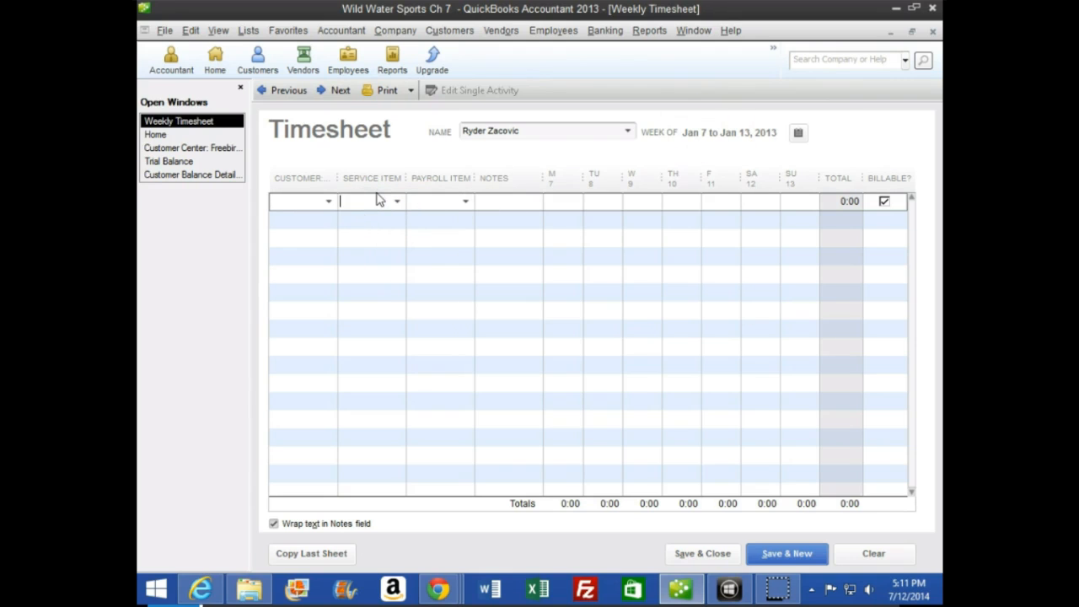
type("h")
key("BackSpace")
Step: Set the first row's payroll item to Hourly and enter 6 hours for Monday the 7th and 4 hours for Tuesday the 8th
left_click(421, 207)
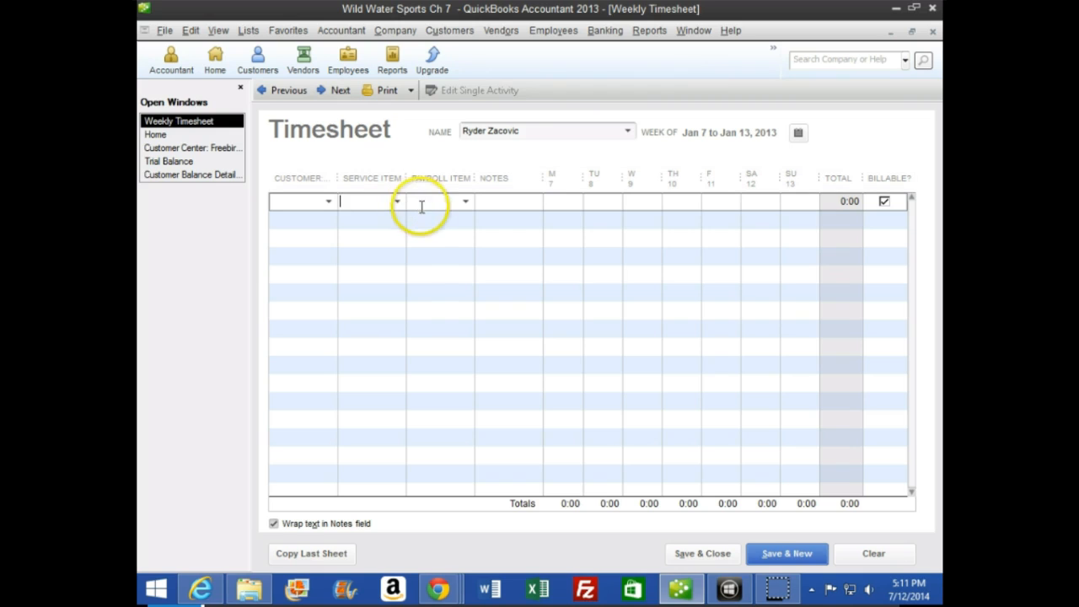
type("h")
key("Tab")
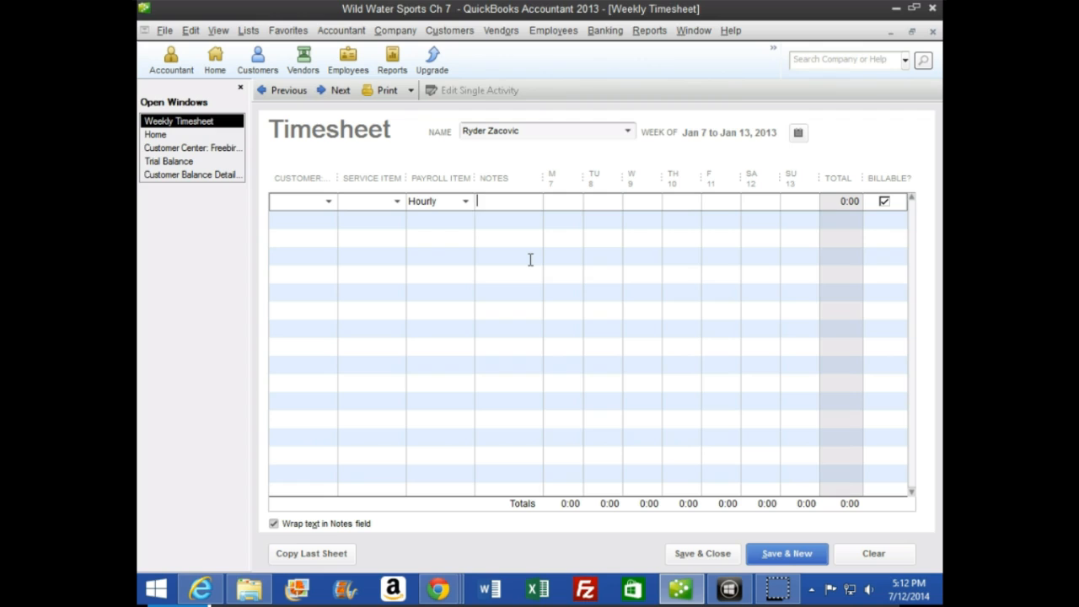
key("Tab")
key("Tab")
type("4")
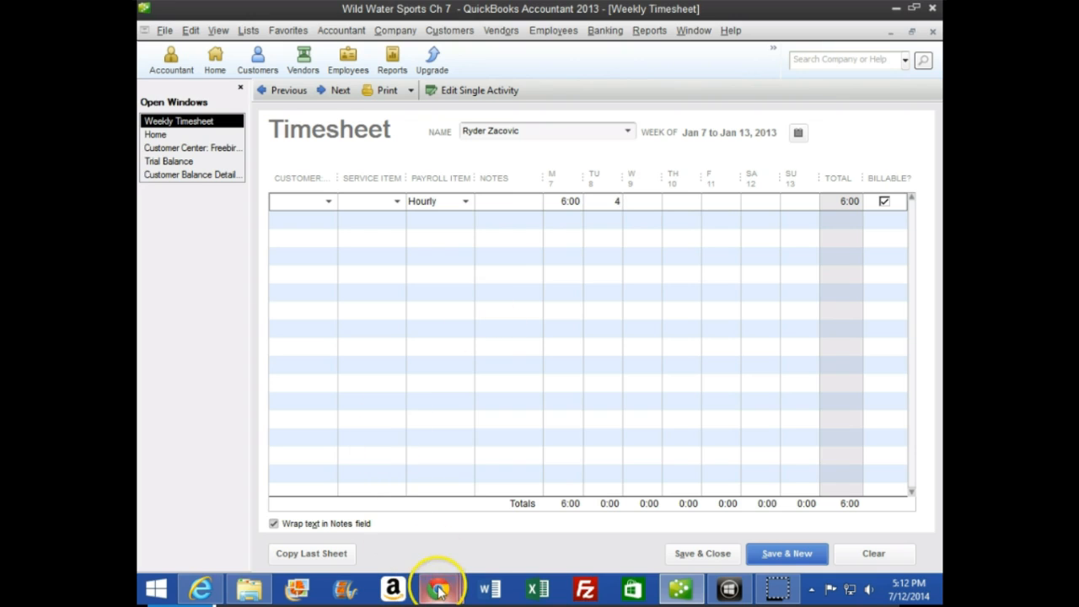
Step: Consult Figure 7.31 on textbook page 173 in Chrome, and mark the hourly row in the QuickBooks timesheet as not billable
mouse_move(439, 586)
left_click(559, 548)
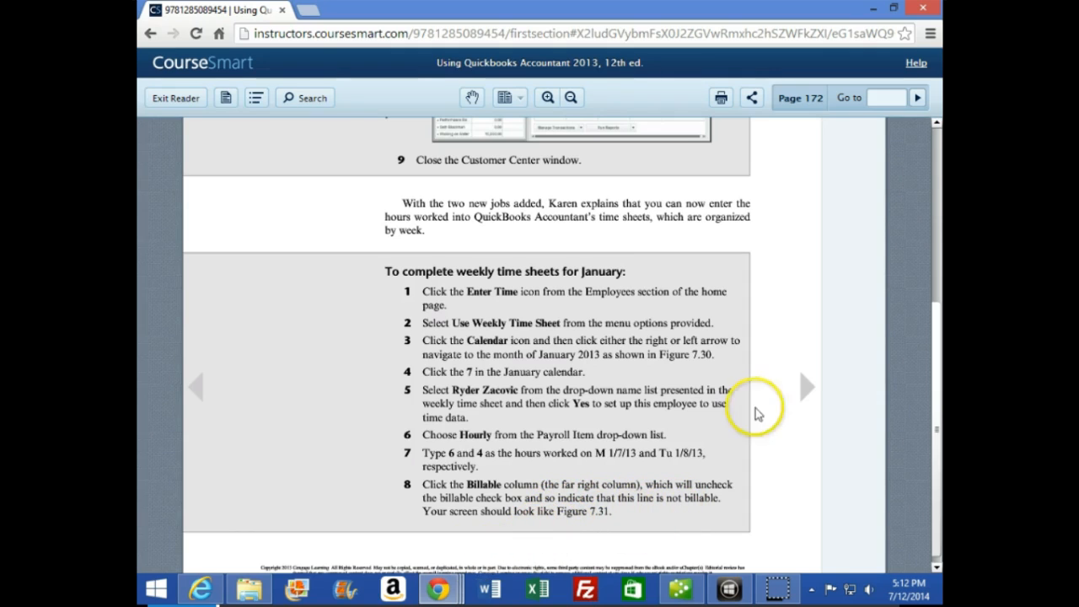
left_click(805, 388)
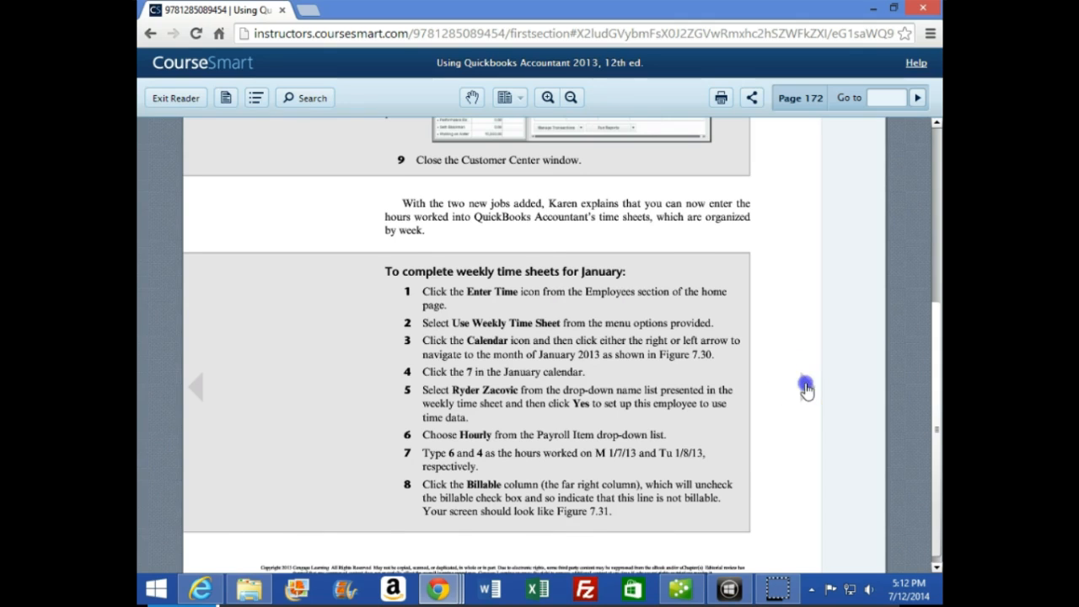
scroll(797, 380, "down", 3)
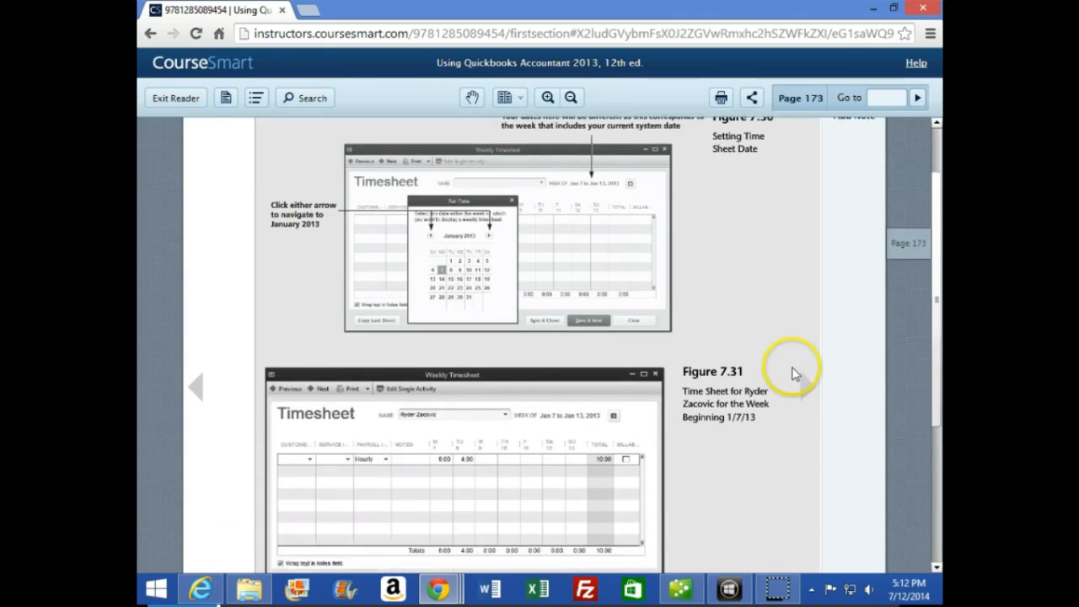
scroll(794, 380, "down", 1)
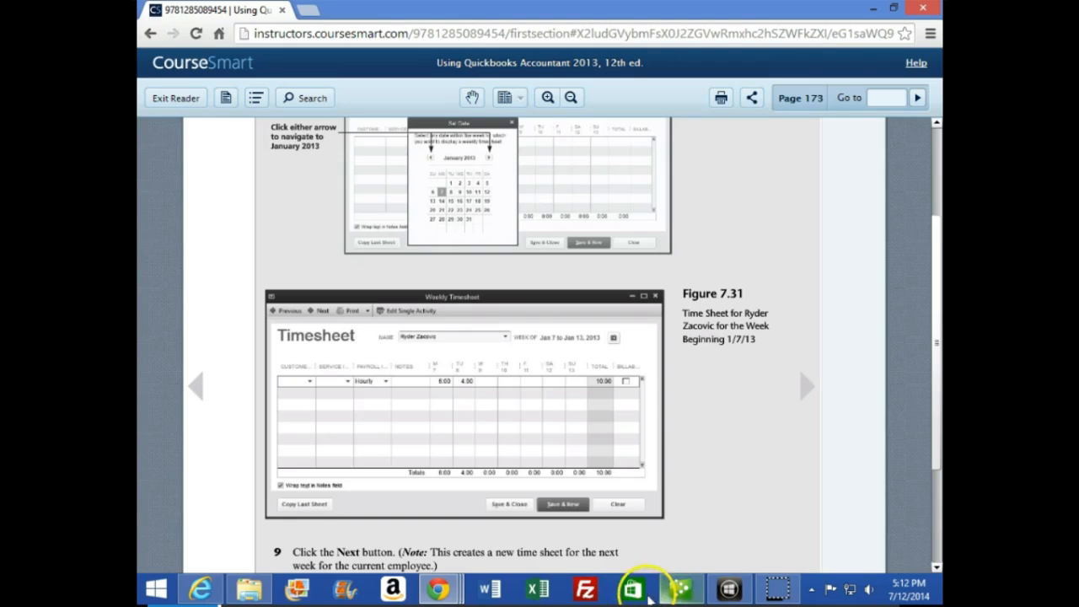
left_click(675, 588)
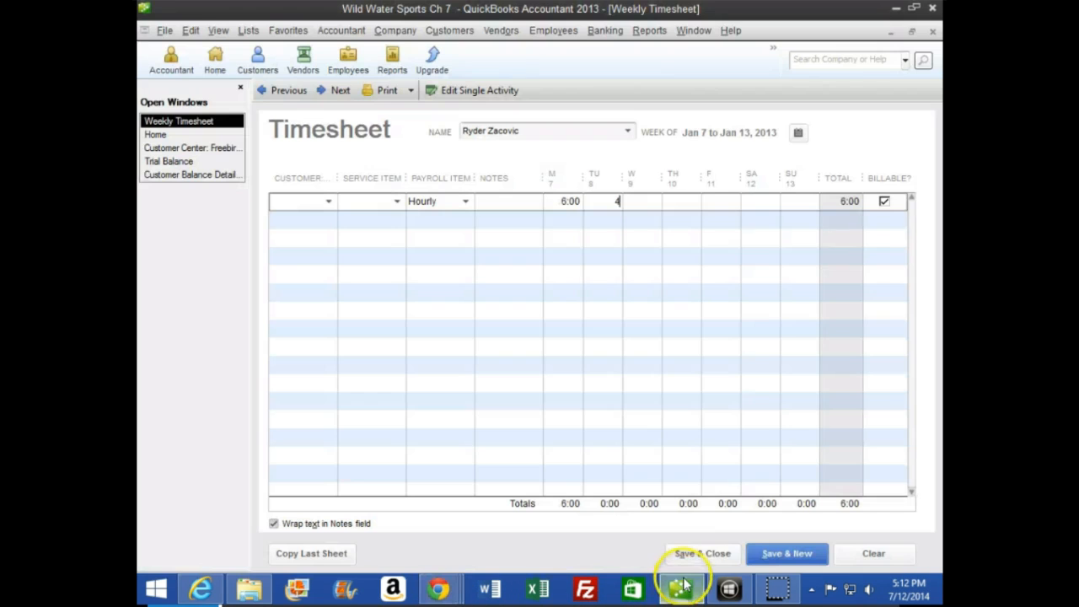
left_click(884, 201)
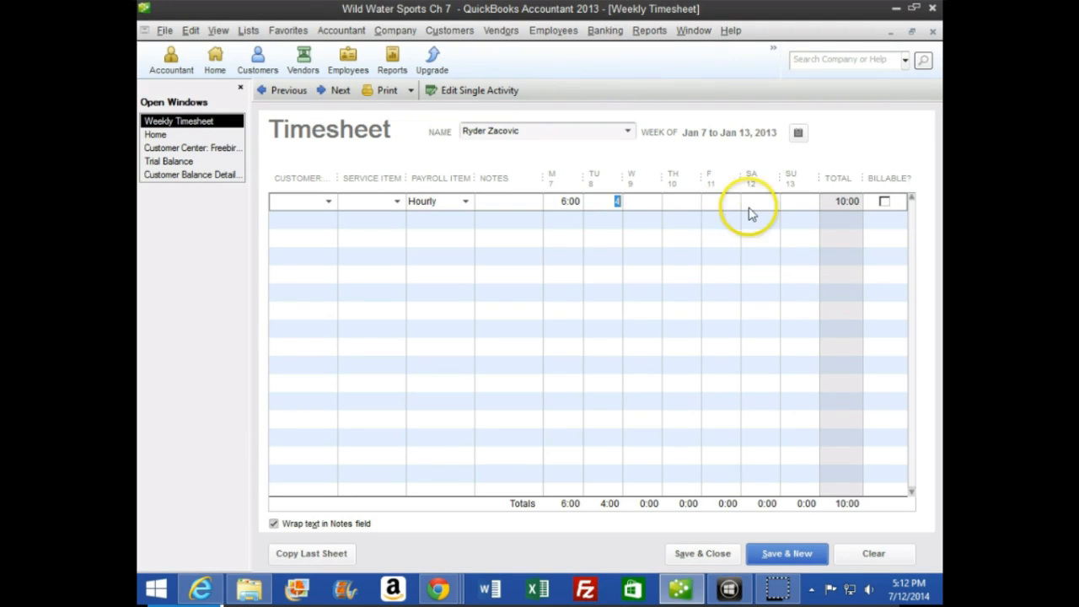
Step: Read textbook instructions 9 to 13 in Chrome, and advance the QuickBooks timesheet to the week of January 14 to 20, 2013
mouse_move(438, 588)
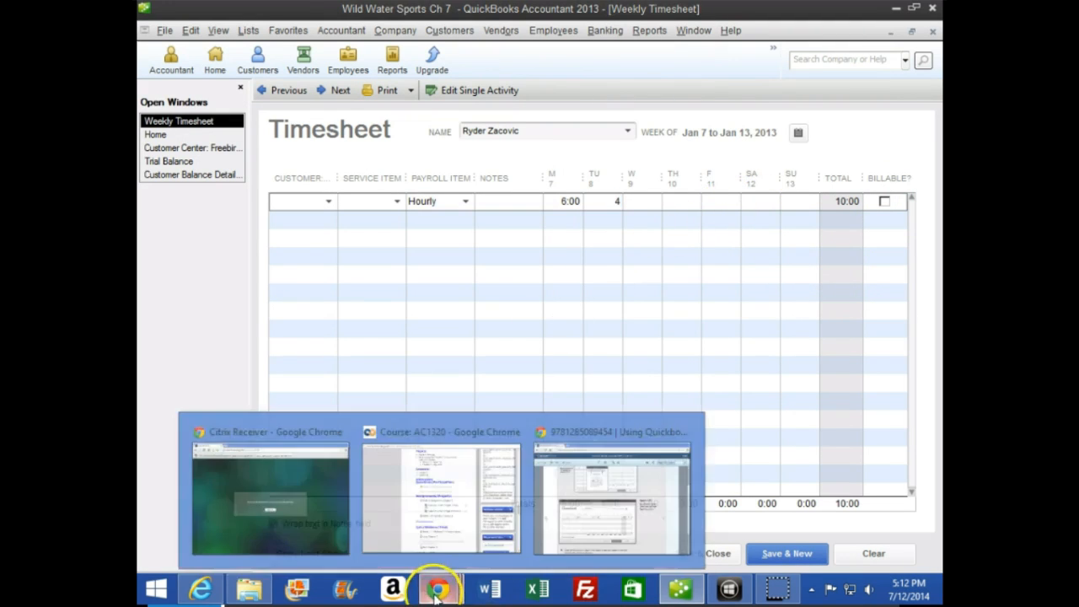
left_click(666, 493)
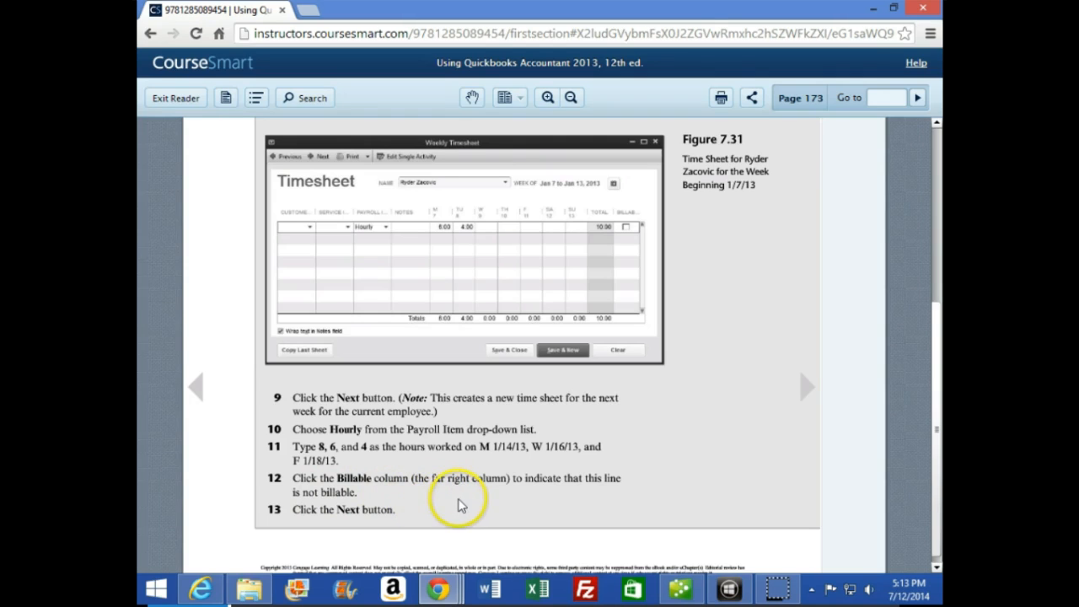
left_click(687, 590)
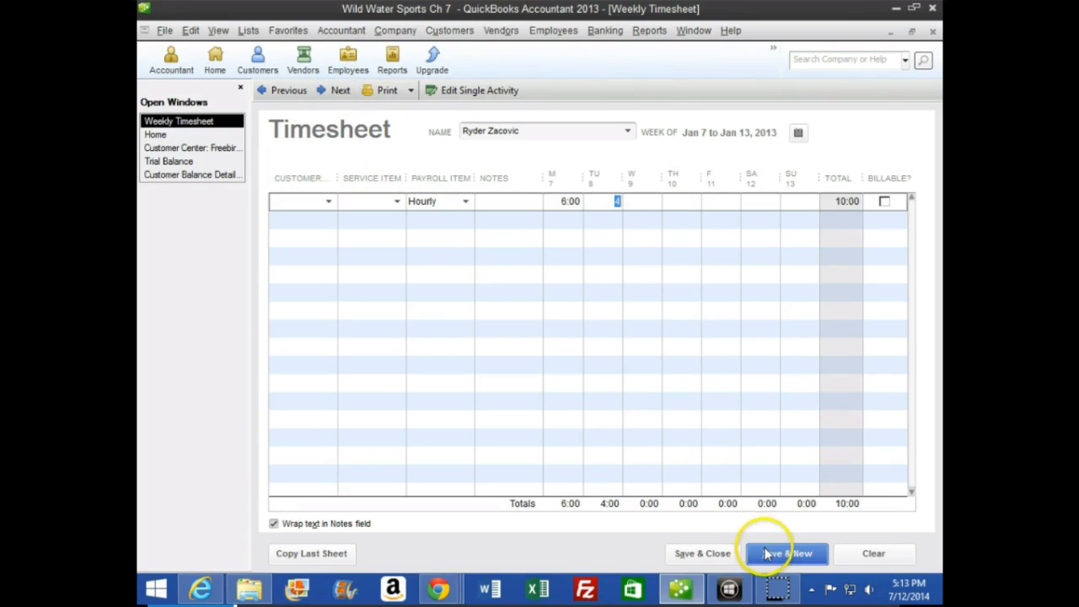
left_click(340, 95)
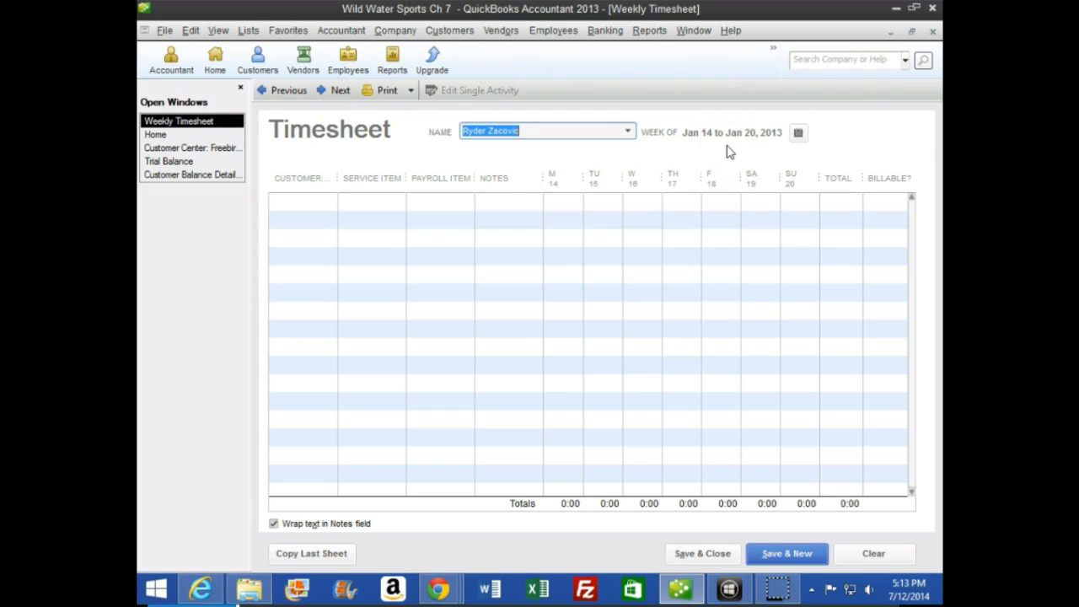
Step: Fill the first row with payroll item Hourly and 8 hours on Monday the 14th, 6 on Wednesday the 16th and 4 on Friday the 18th
left_click(433, 202)
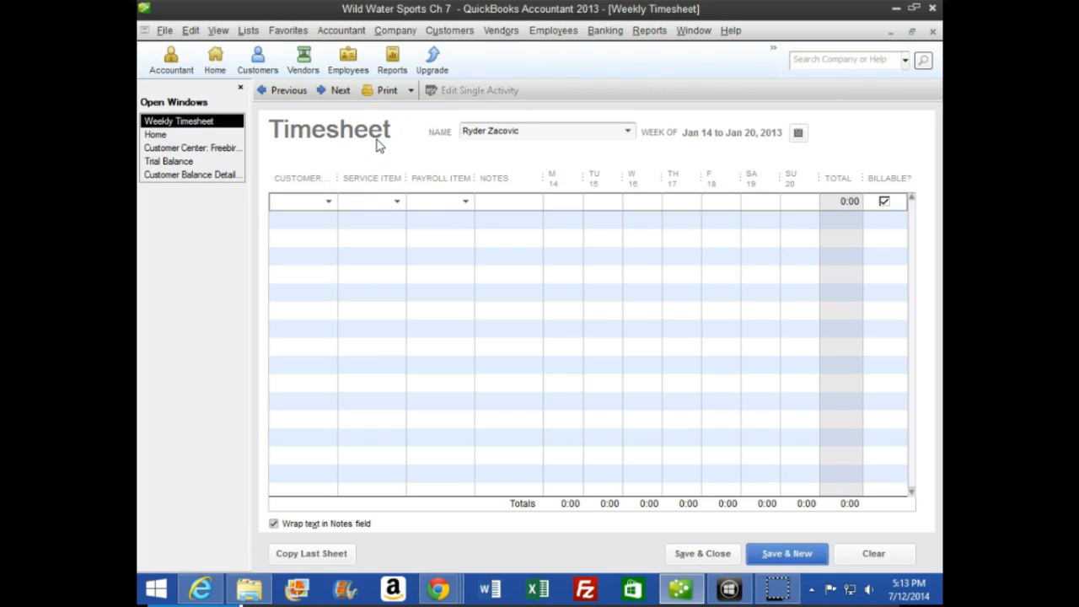
type("Hourly")
key("Tab")
key("Tab")
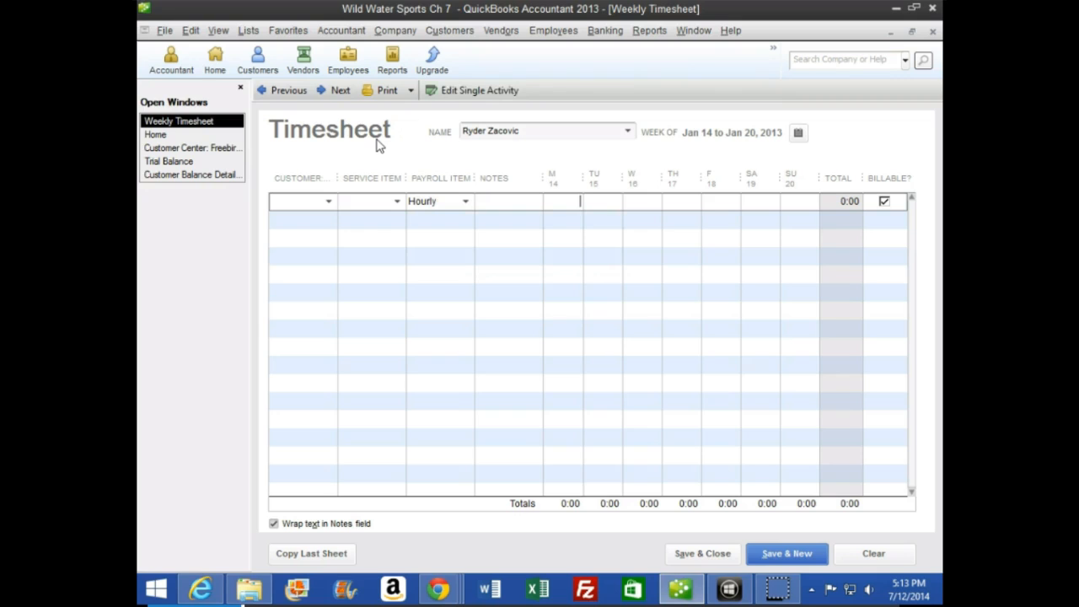
type("8")
key("Tab")
key("Tab")
type("4")
key("Tab")
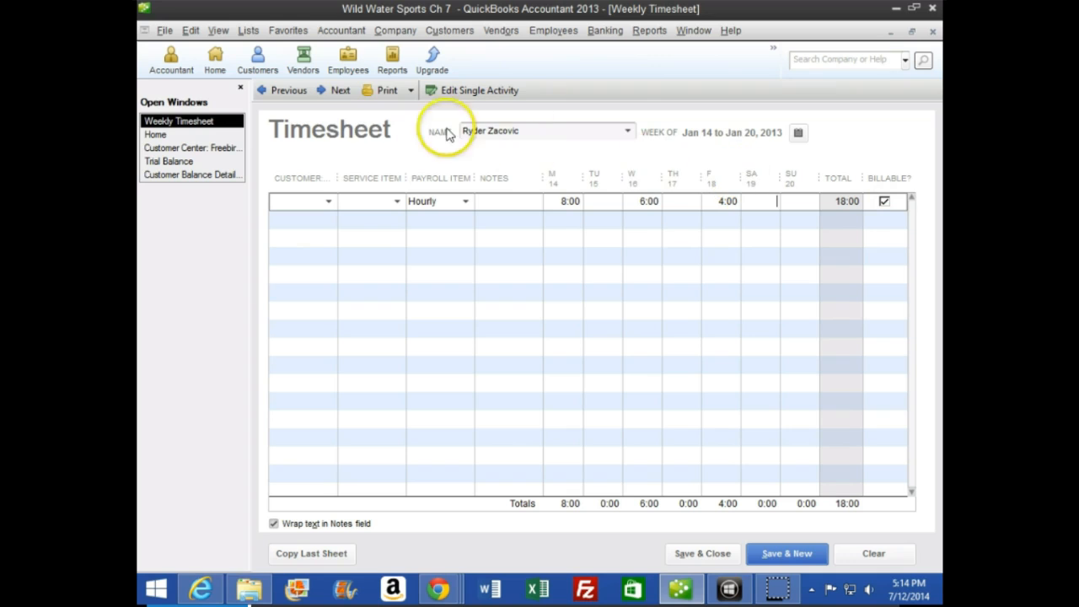
Step: Try to advance to the following week's timesheet, and mark the current week's hourly row as not billable
left_click(337, 90)
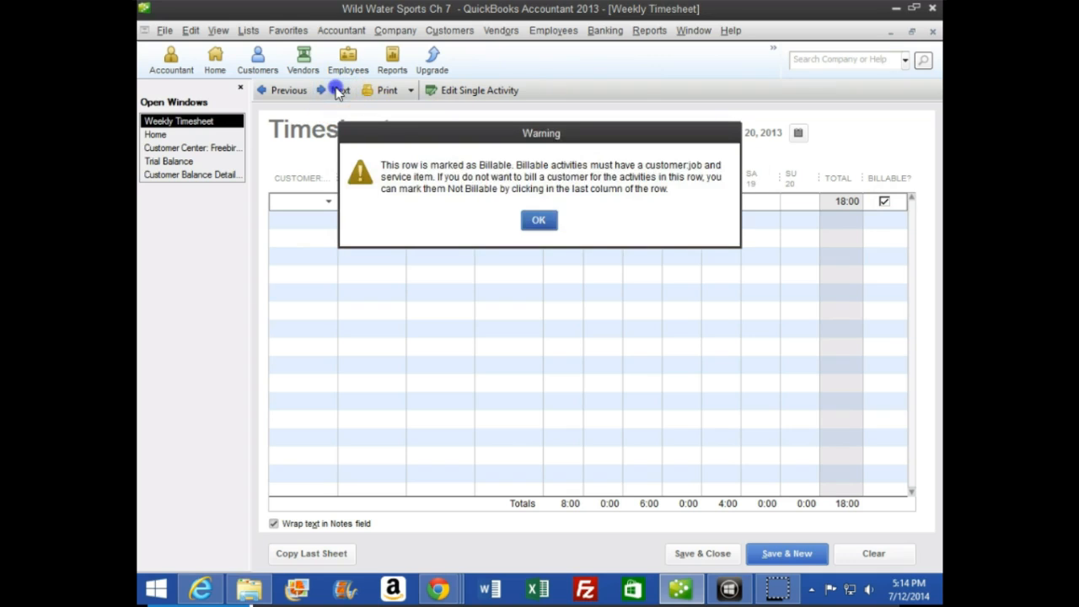
left_click(538, 221)
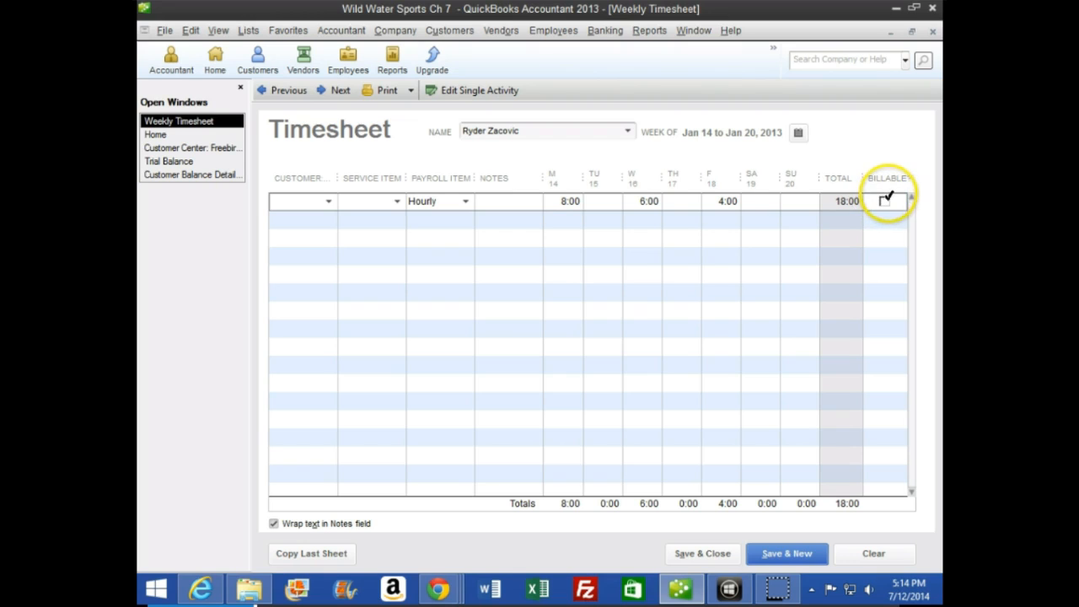
left_click(883, 199)
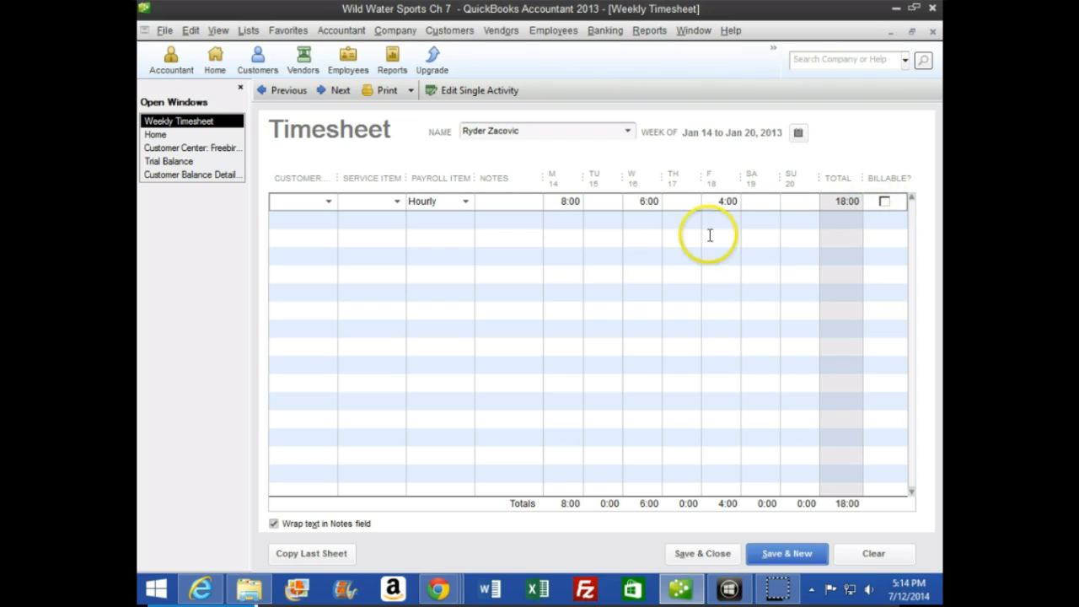
Step: Advance the timesheet to the week of January 21 to 27, 2013, and read instruction 14 on textbook page 174 in Chrome before returning to QuickBooks
left_click(335, 93)
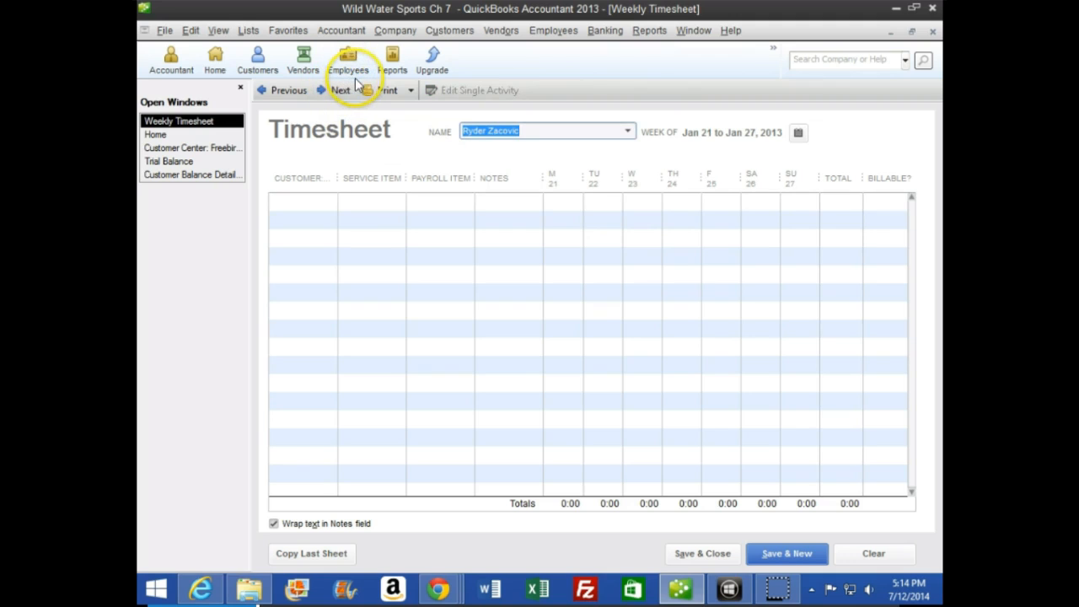
left_click(440, 587)
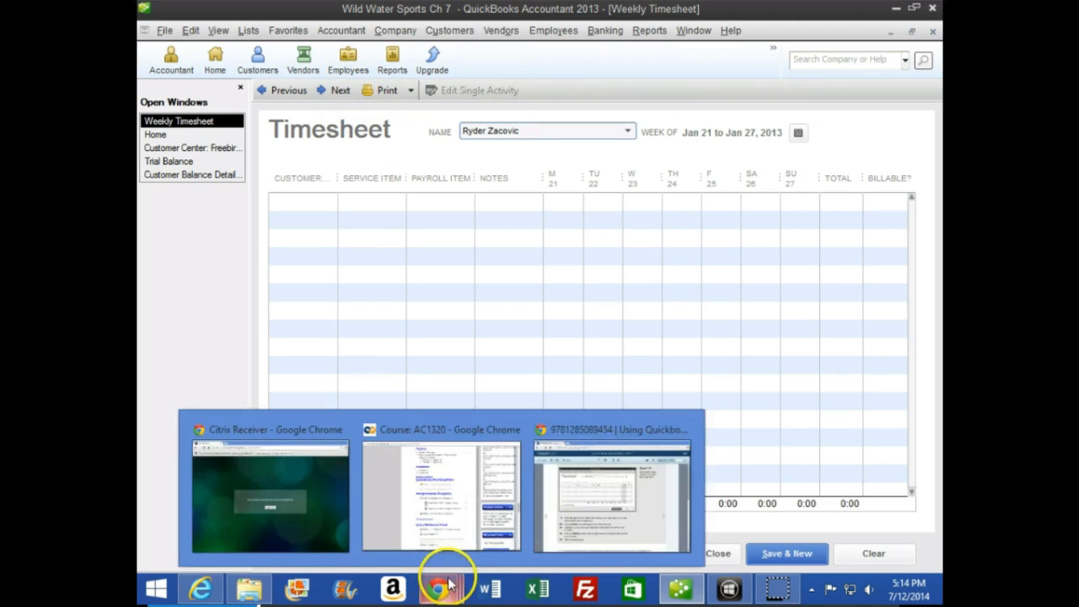
left_click(582, 497)
left_click(805, 388)
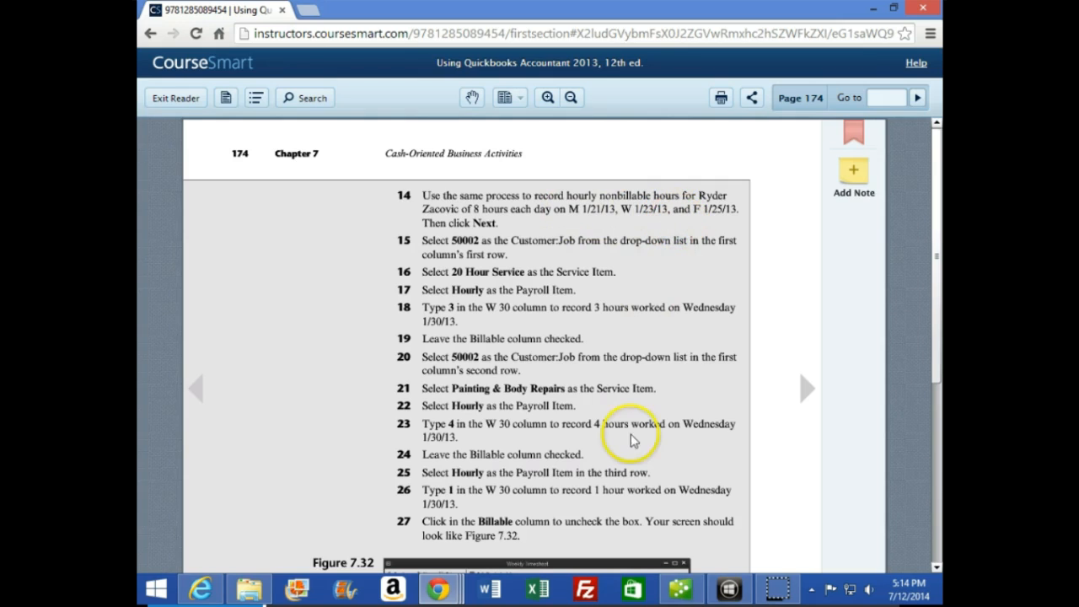
left_click(681, 588)
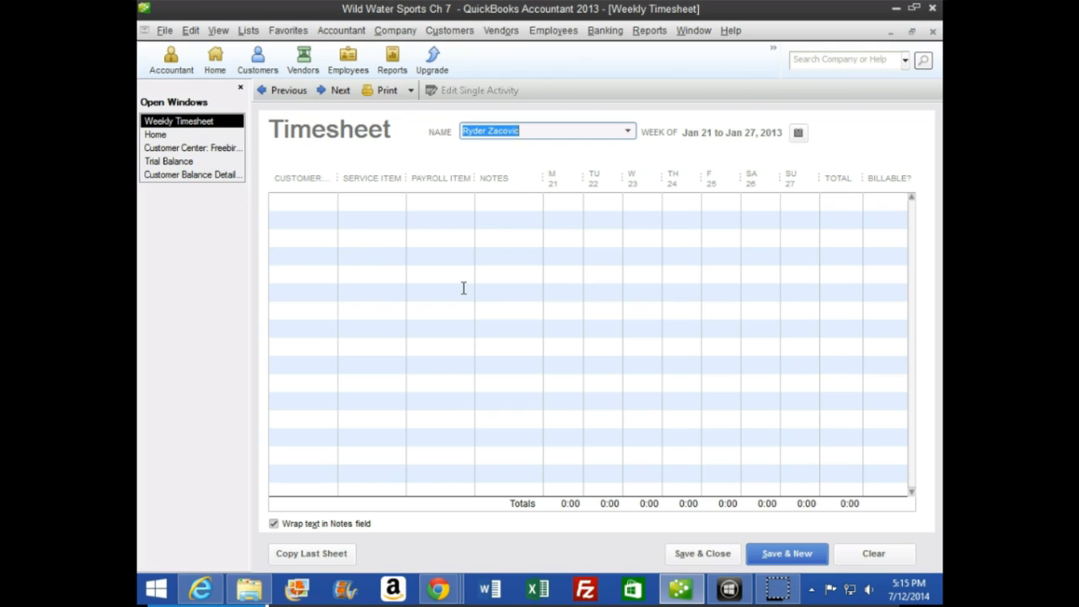
Step: Fill the first row with payroll item Hourly and 8 hours on Monday the 21st, Wednesday the 23rd and Friday the 25th, marked not billable
left_click(435, 197)
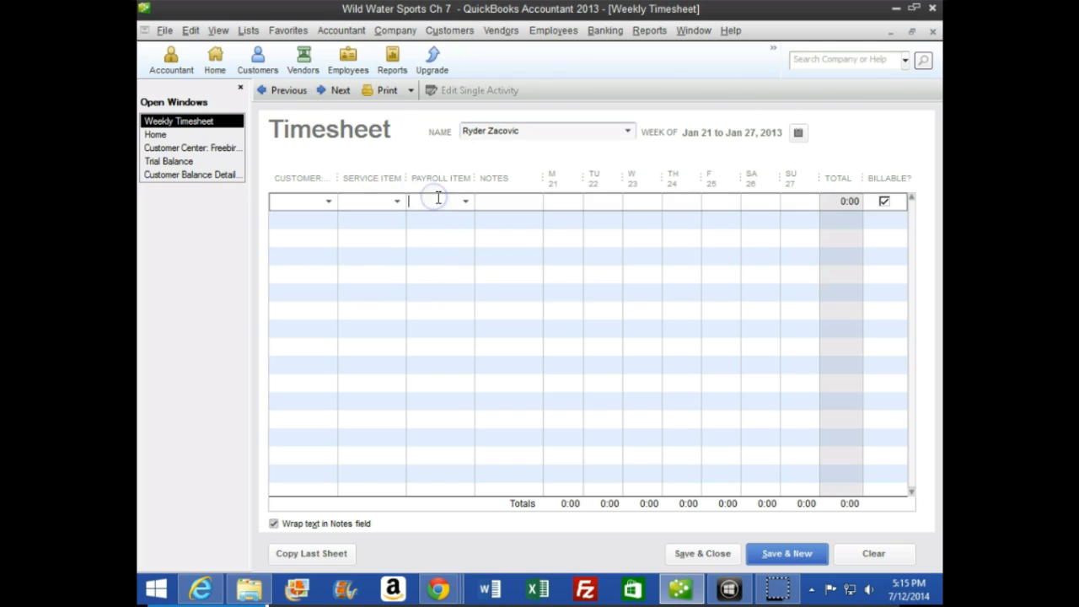
type("Hourly")
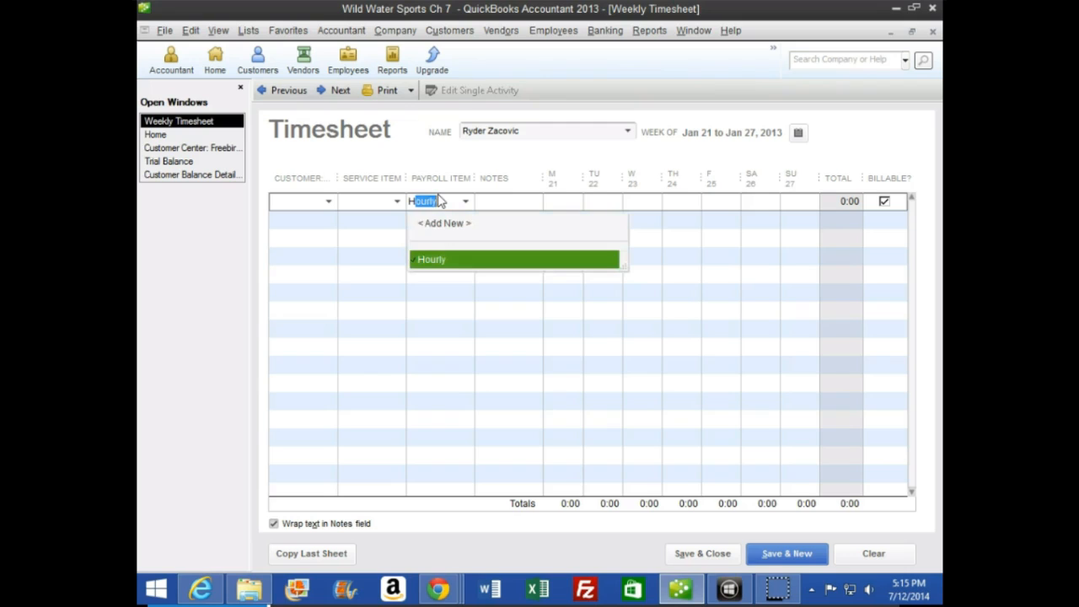
key("Tab")
key("Tab")
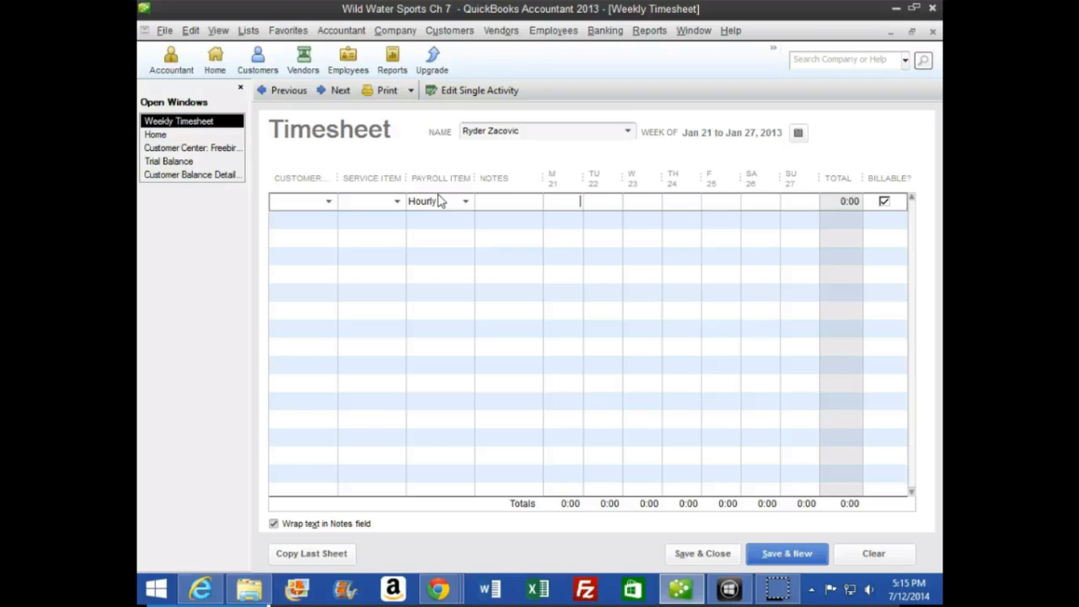
type("8")
key("Tab")
key("Tab")
type("8")
key("Tab")
left_click(884, 201)
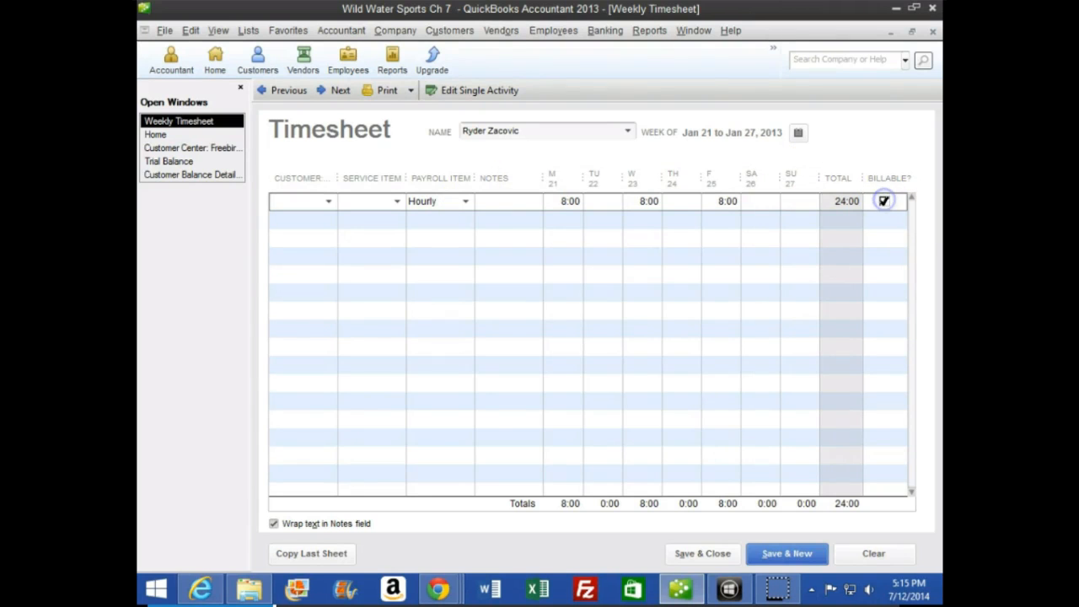
Step: Advance the timesheet to the week of January 28 to February 3, 2013, and consult textbook instructions 15 to 21 in Chrome before returning to QuickBooks
left_click(335, 90)
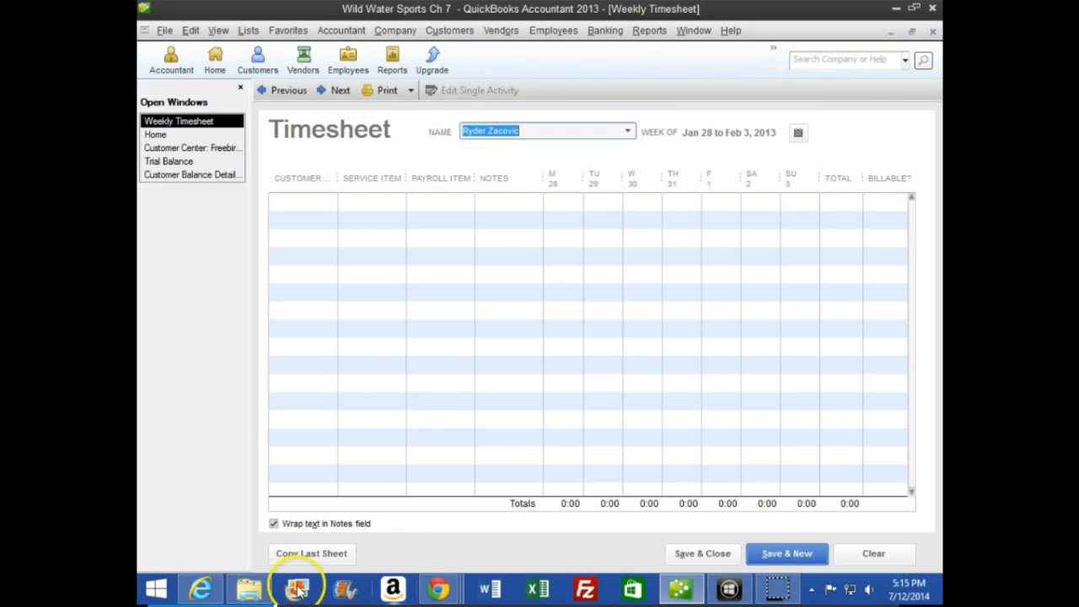
left_click(440, 589)
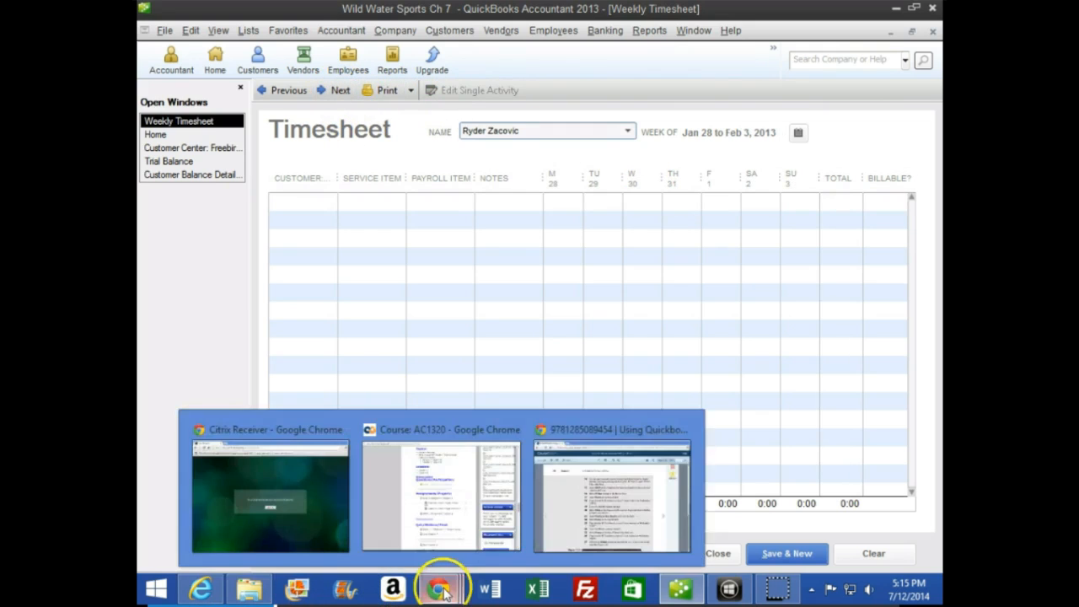
left_click(565, 493)
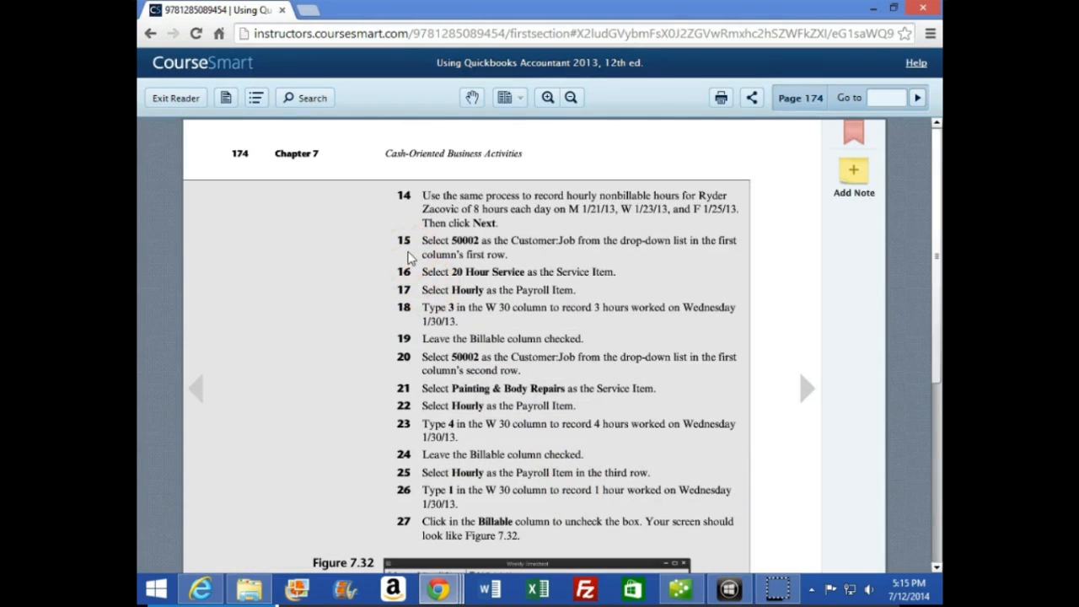
left_click(406, 274)
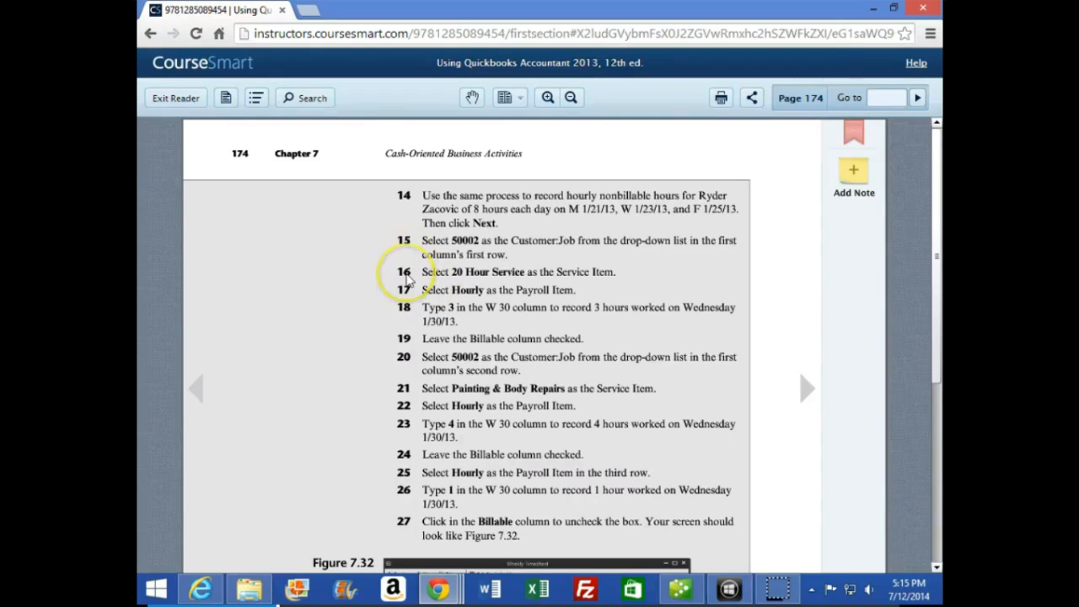
left_click(403, 283)
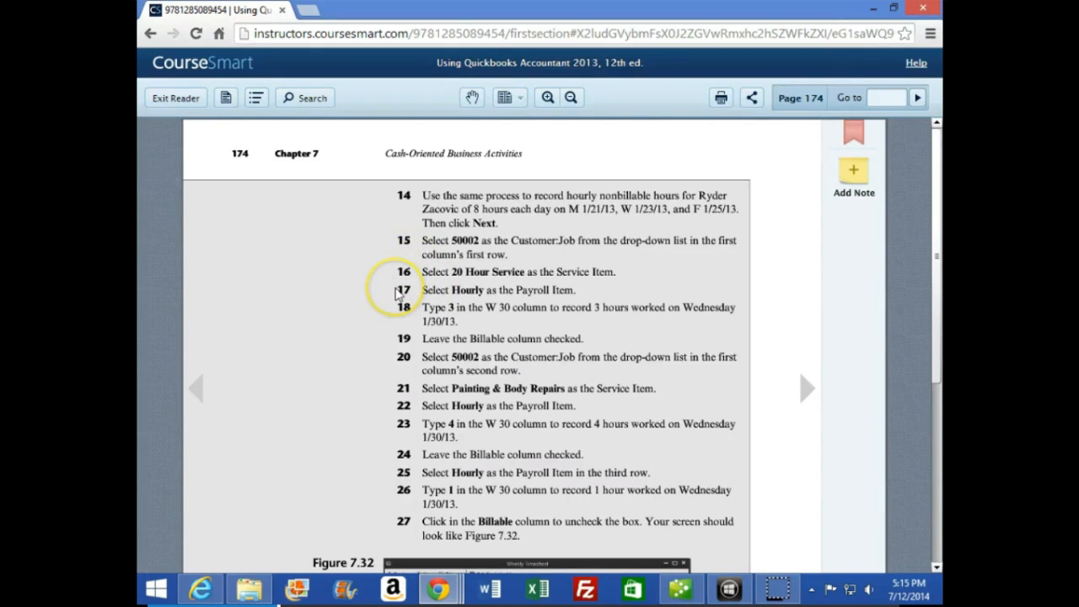
left_click(392, 314)
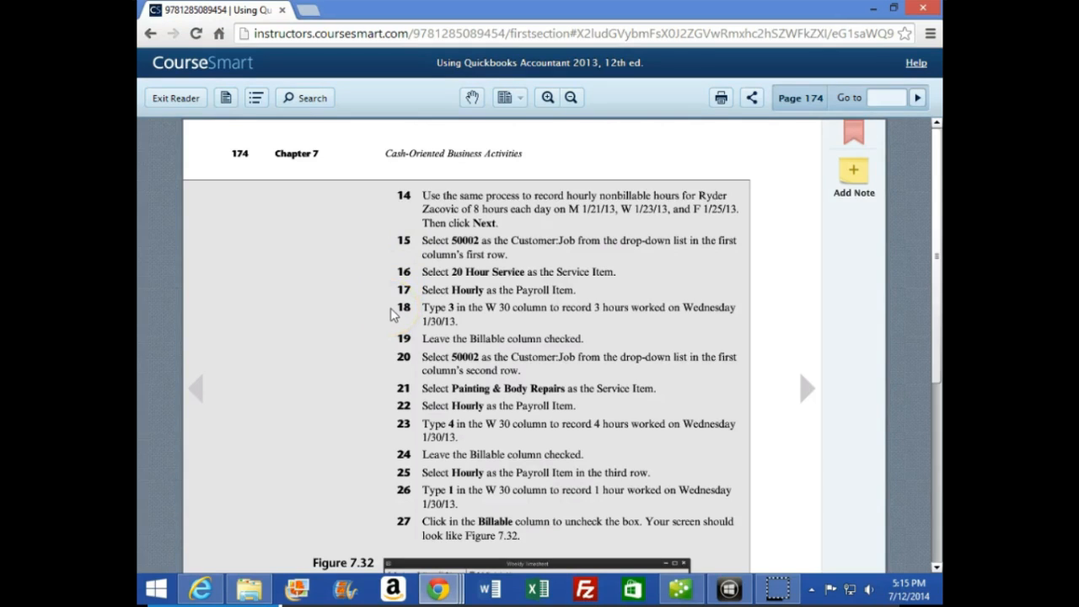
left_click(392, 314)
left_click(385, 338)
left_click(385, 350)
left_click(388, 352)
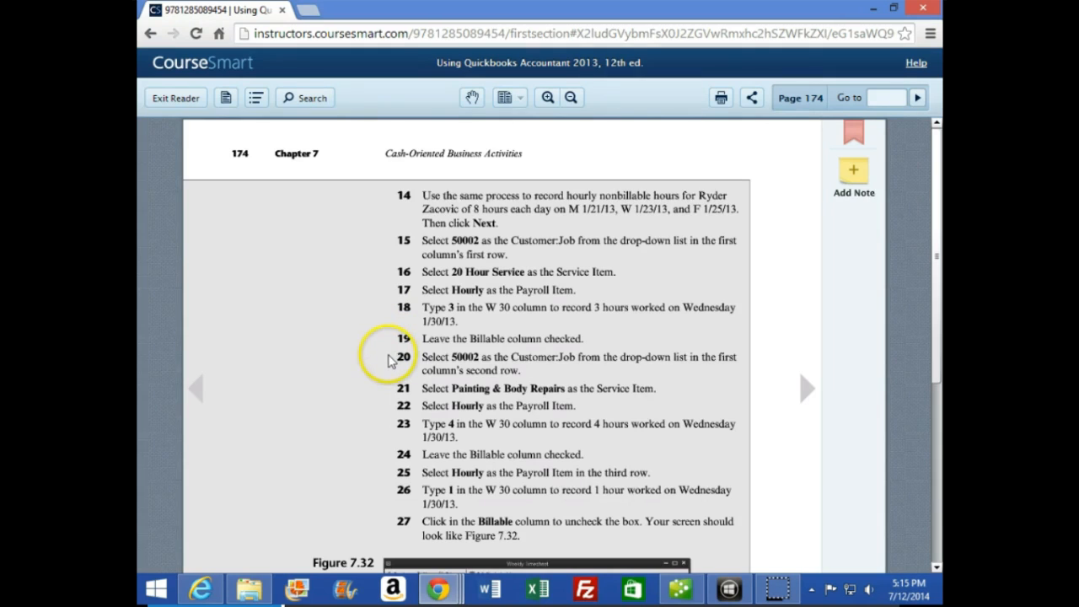
left_click(389, 388)
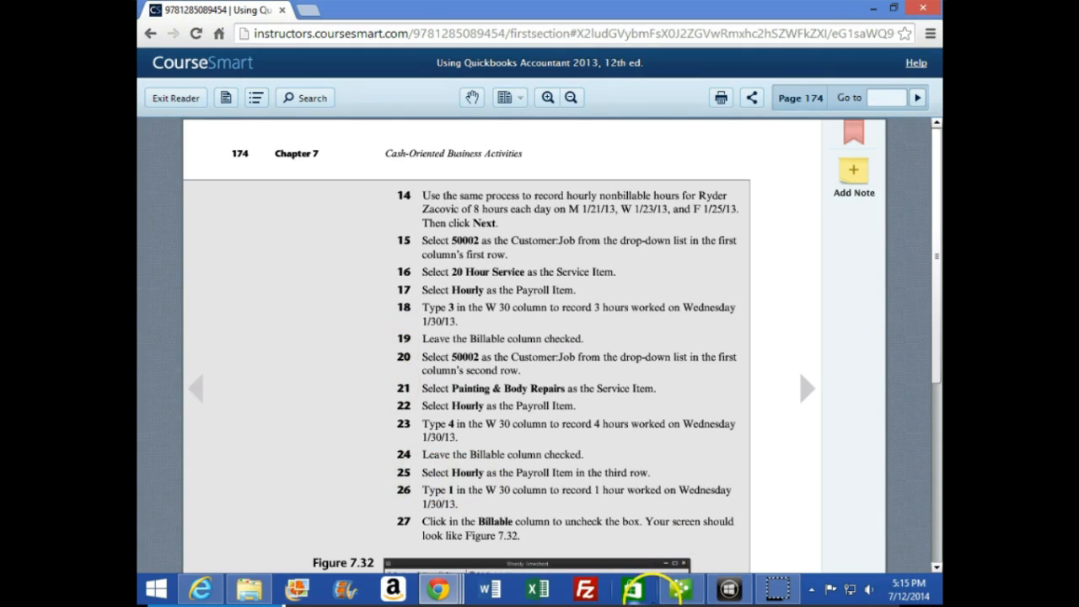
left_click(680, 587)
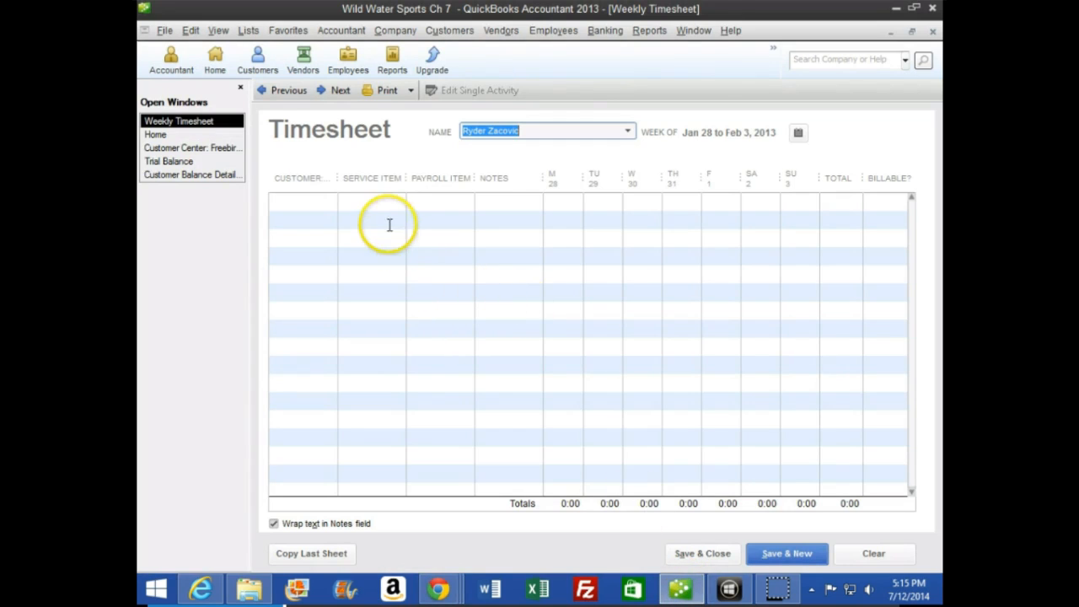
Step: Assign the Freebirds:50002 job as the customer in the timesheet's first row
left_click(315, 205)
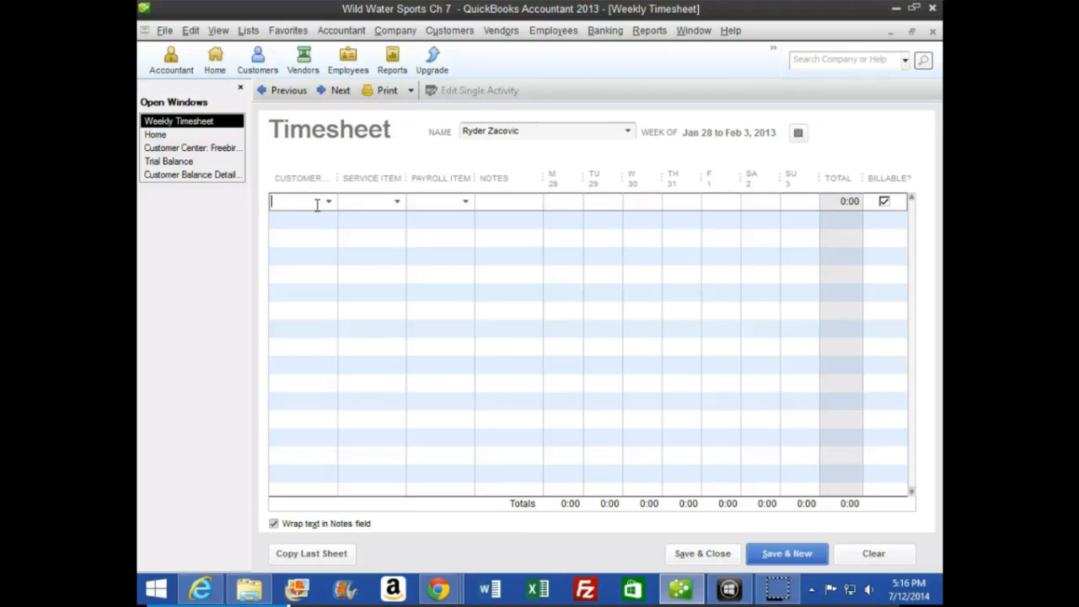
type("5")
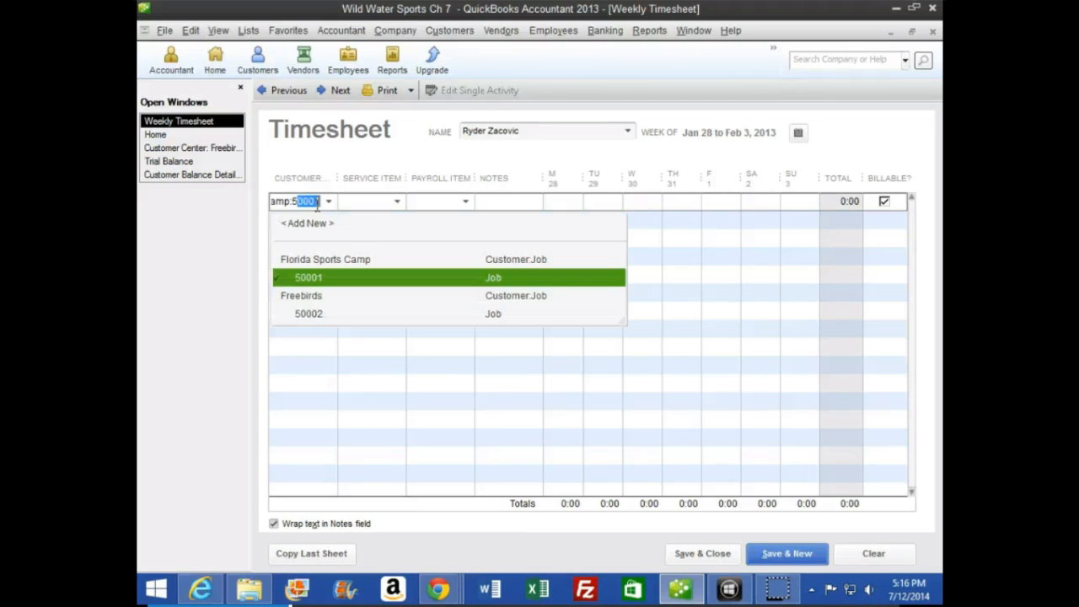
type("000")
left_click(308, 314)
left_click(328, 203)
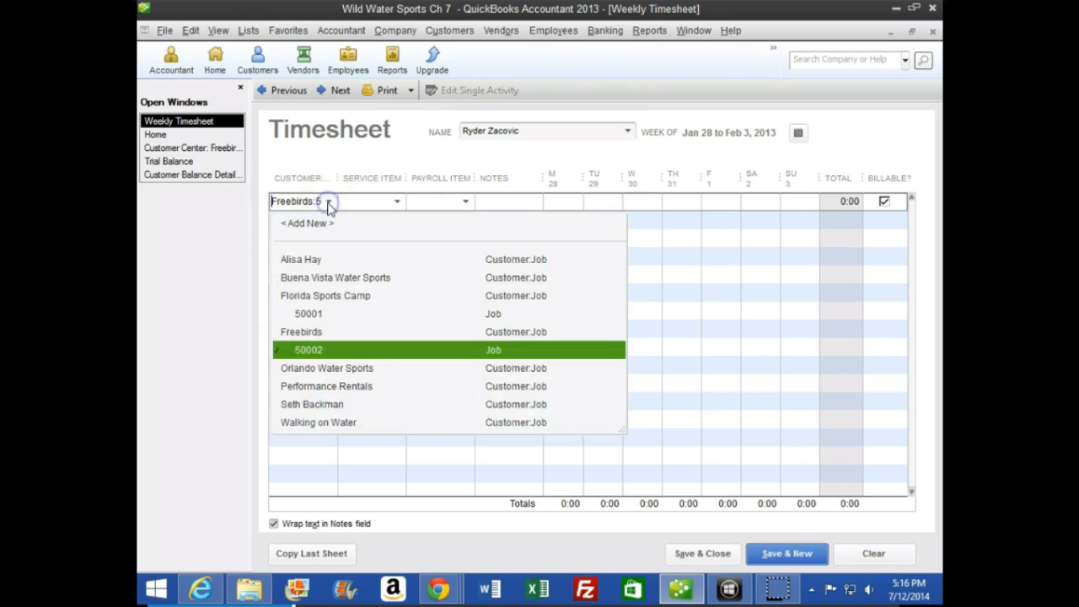
left_click(329, 203)
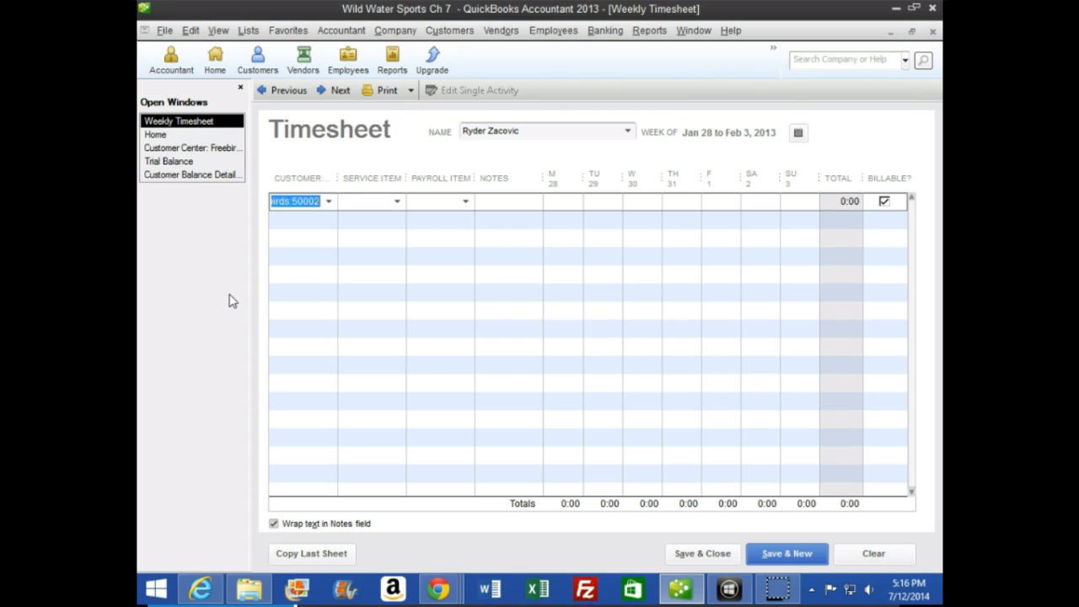
Step: Set the first row's service item to 20-Hour Service and its payroll item to Hourly
key("Tab")
type("2")
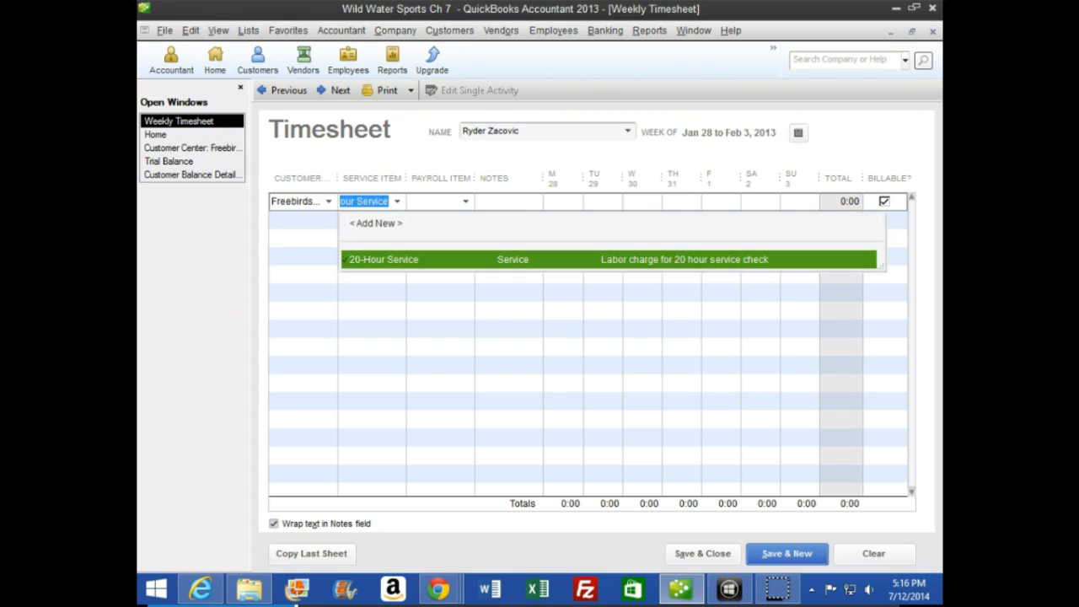
key("Tab")
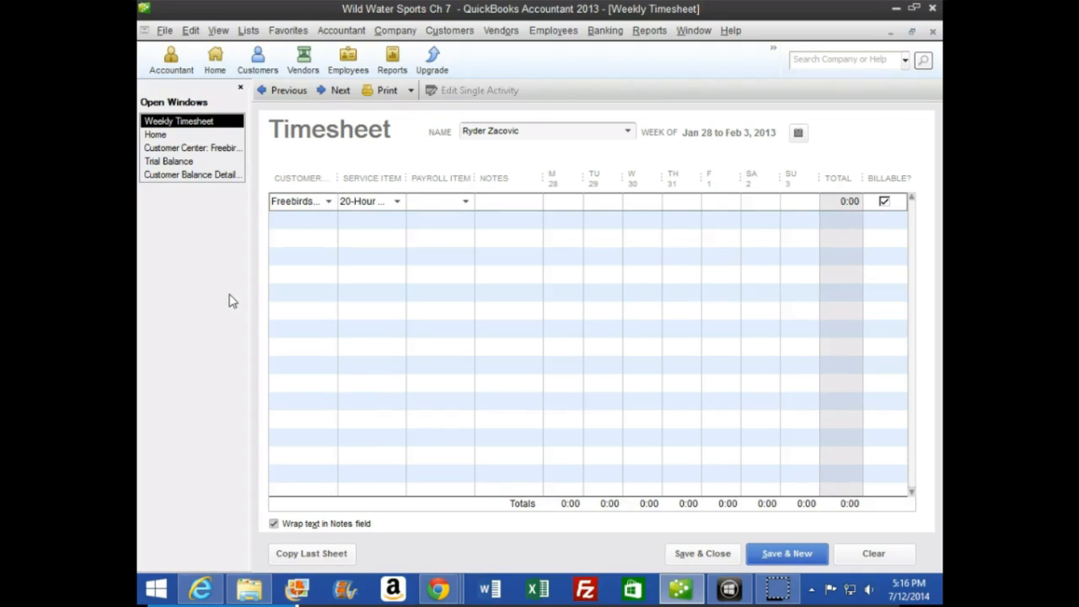
type("Hourly")
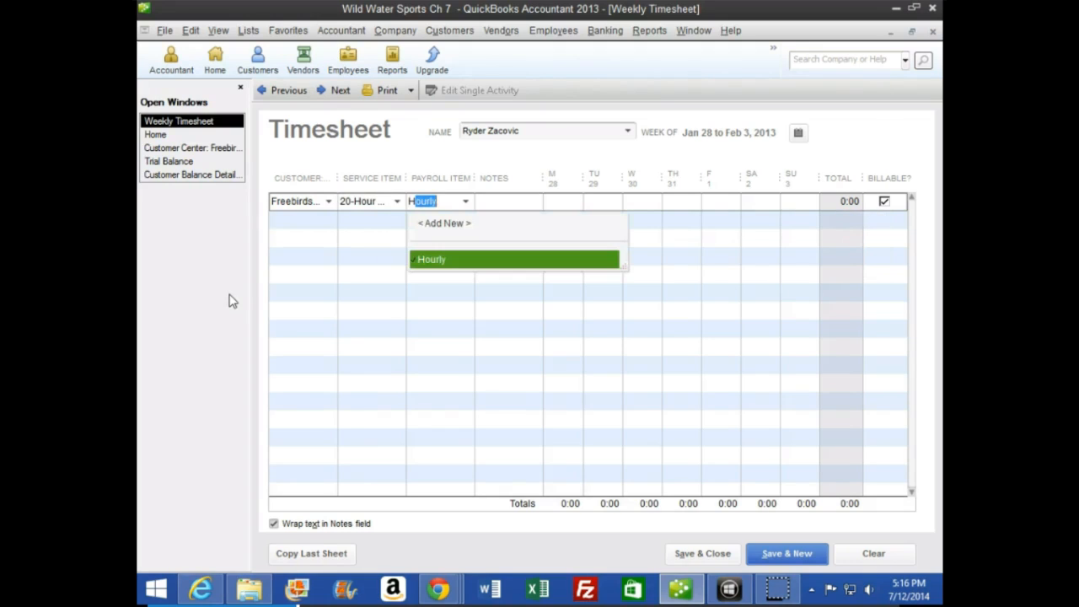
key("Tab")
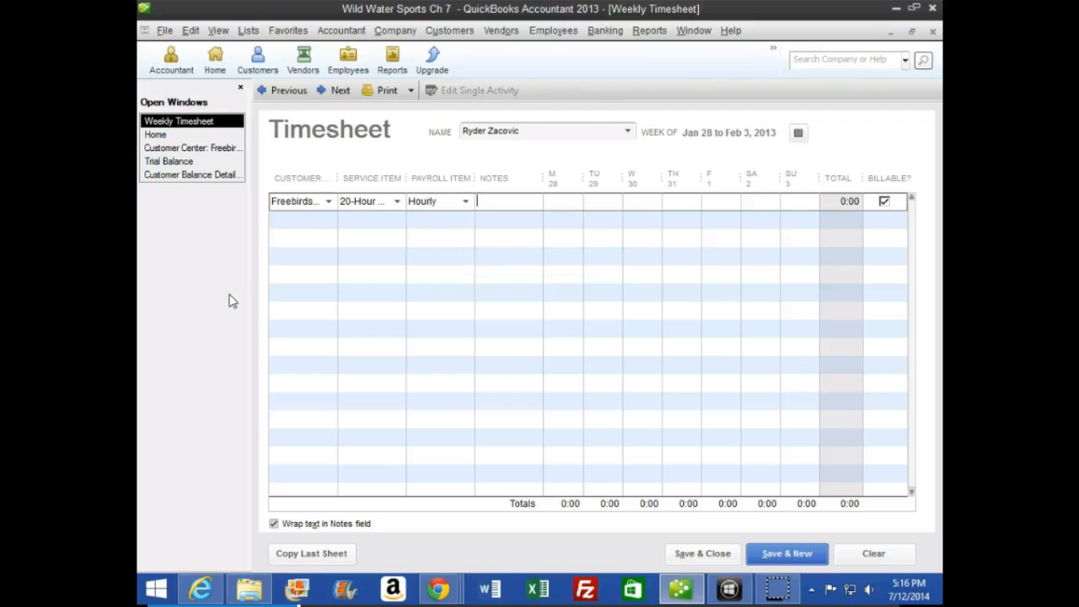
Step: Enter 3 hours on Wednesday the 30th in the first row, leave it billable and move on to the second row
key("Tab")
type("3")
key("Tab")
key("Tab")
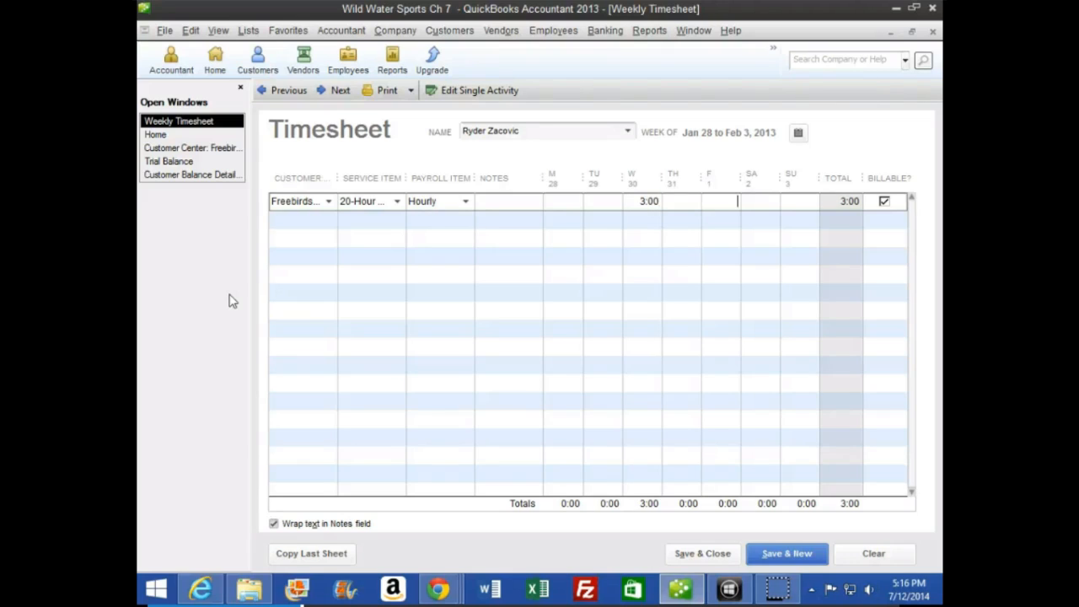
key("Tab")
key("Tab")
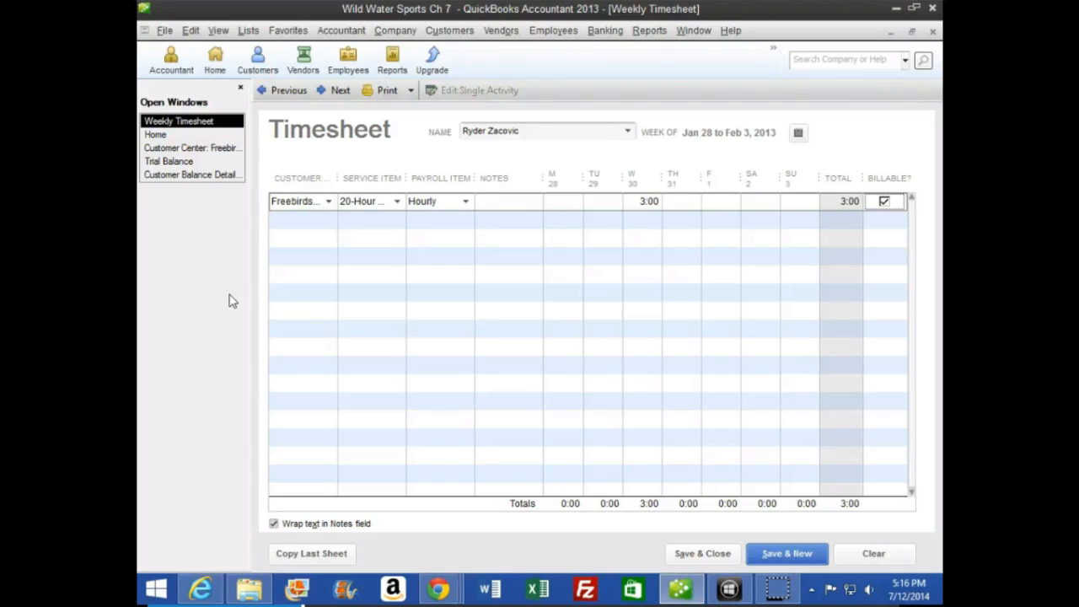
key("Tab")
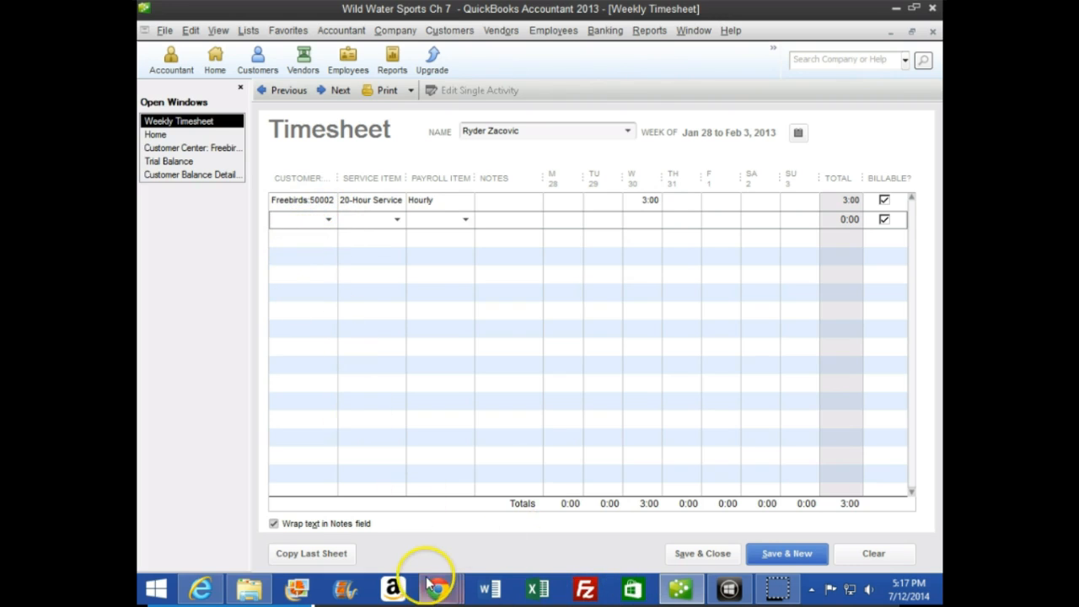
Step: Read textbook instructions 20 to 29 and Figure 7.32 on page 174 in Chrome, and return to the QuickBooks timesheet
mouse_move(439, 585)
left_click(552, 514)
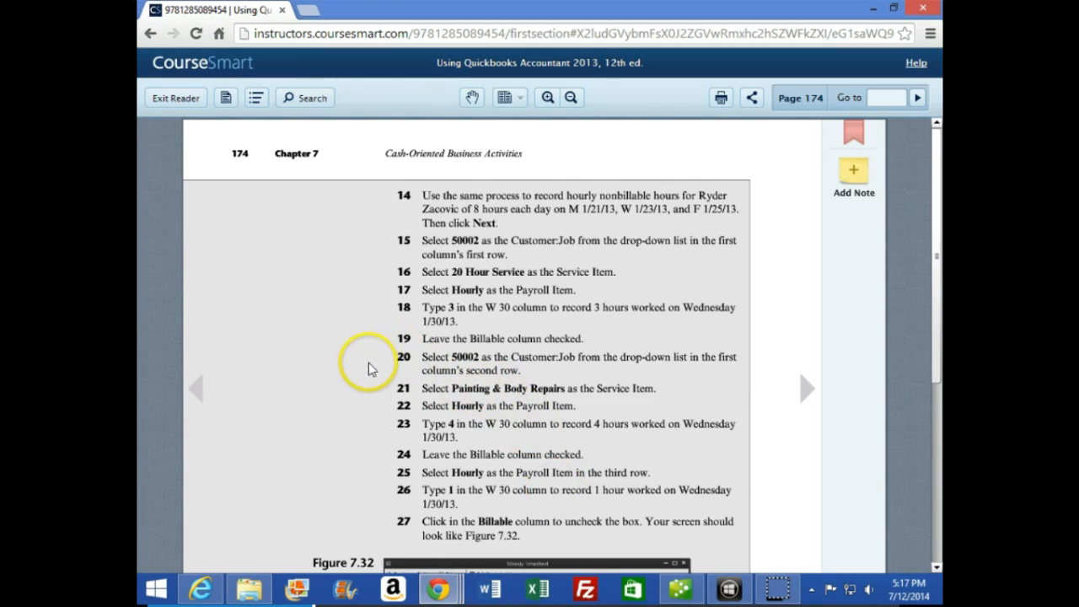
scroll(371, 364, "down", 1)
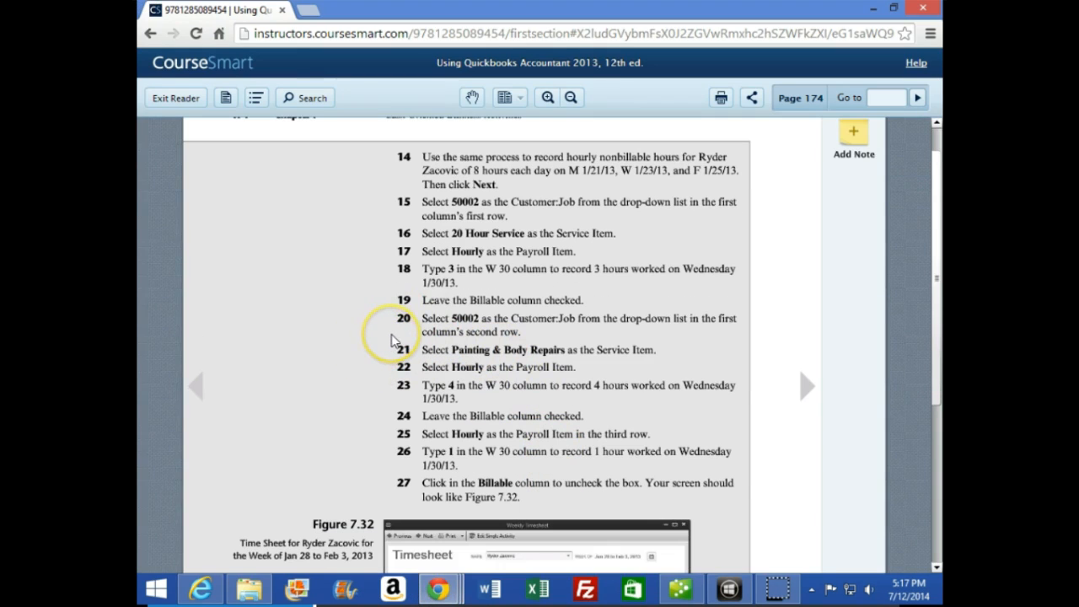
scroll(391, 340, "down", 1)
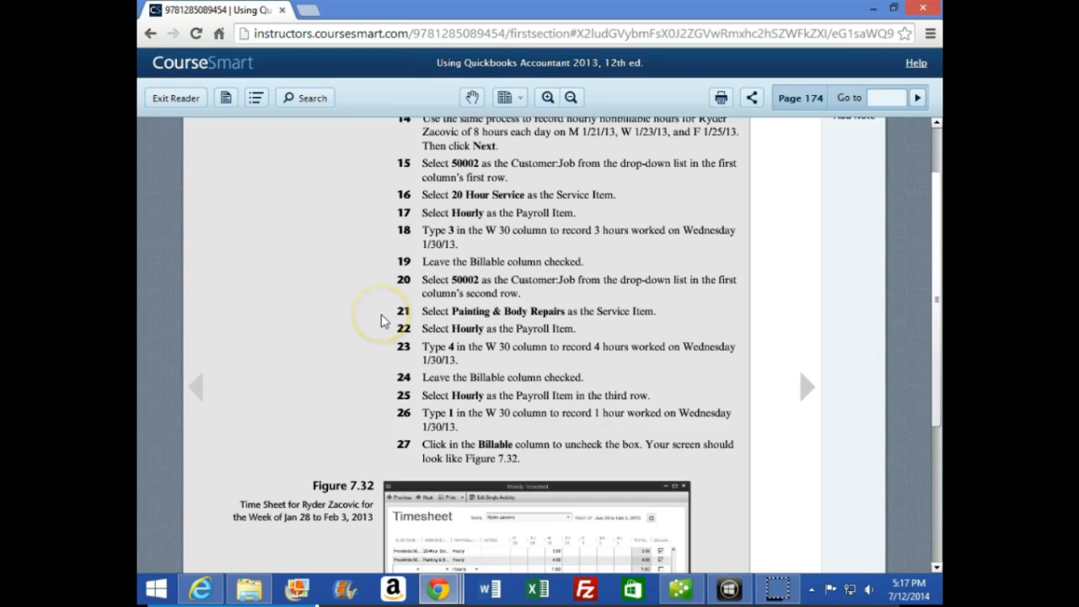
scroll(381, 321, "down", 1)
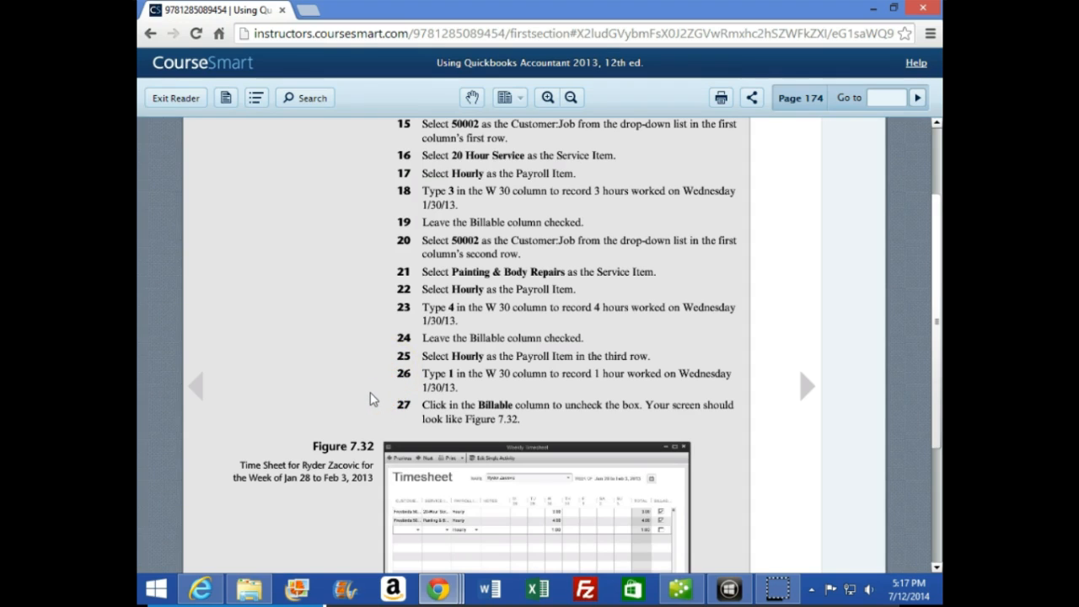
scroll(372, 394, "down", 2)
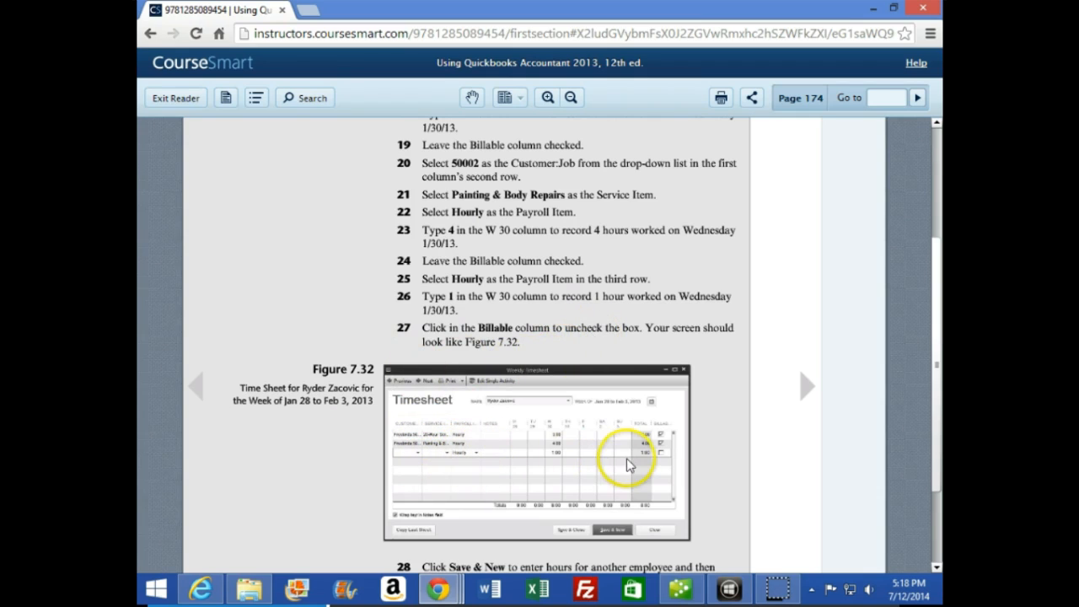
scroll(637, 463, "down", 1)
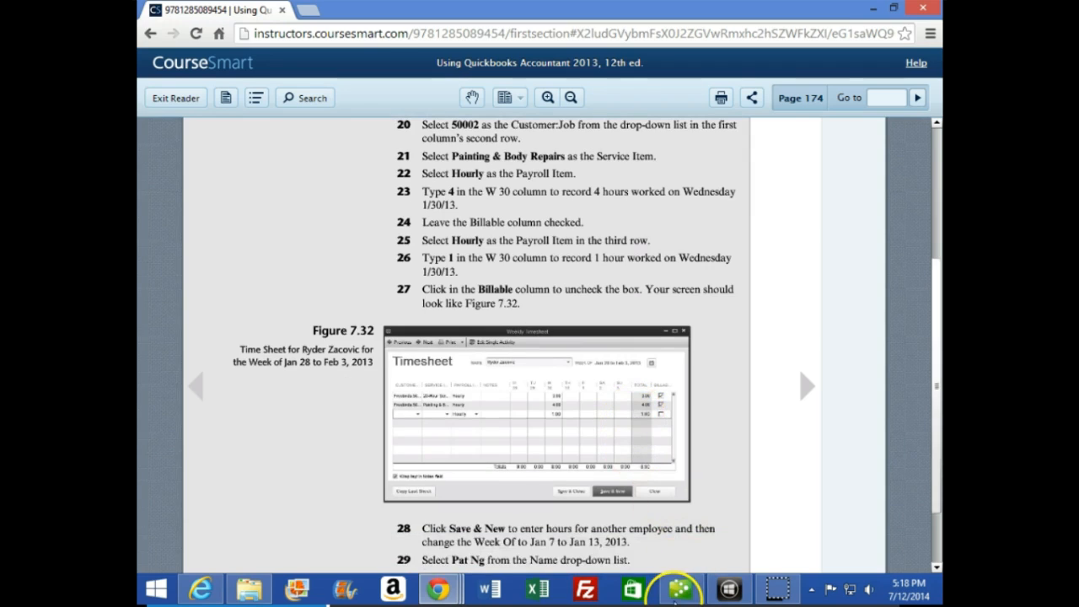
left_click(677, 590)
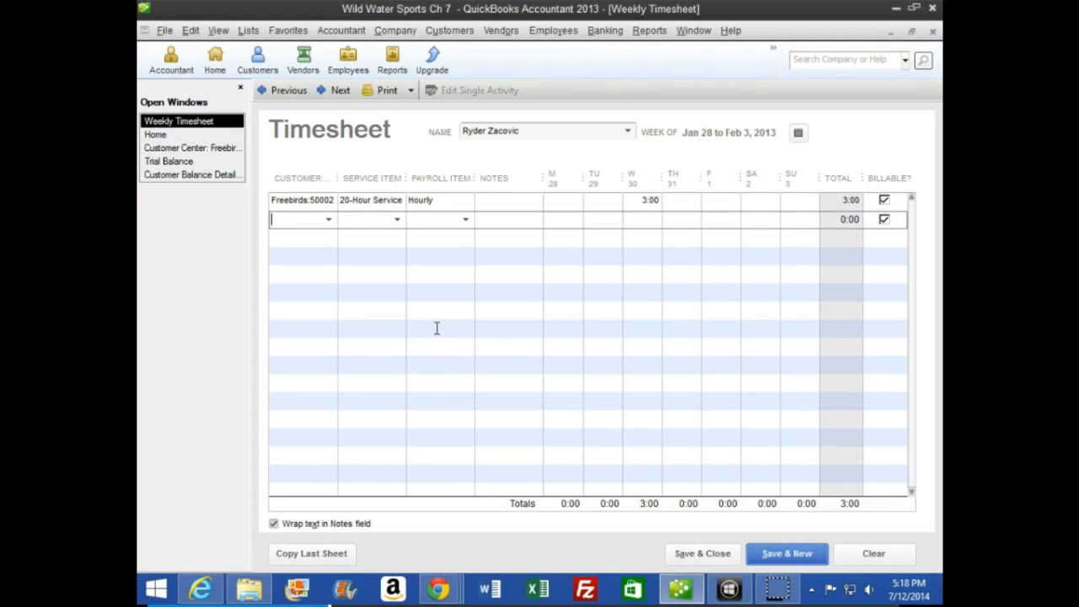
Step: Fill the second row with the Freebirds:50002 job, the Painting & Body Repairs service item and the Hourly payroll item
type("50002")
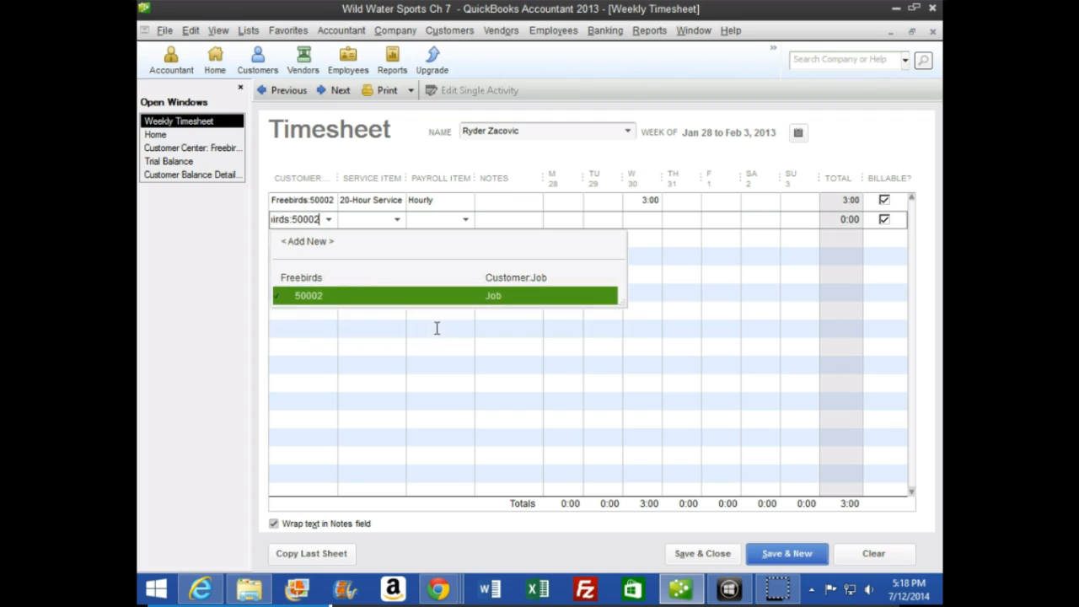
key("Tab")
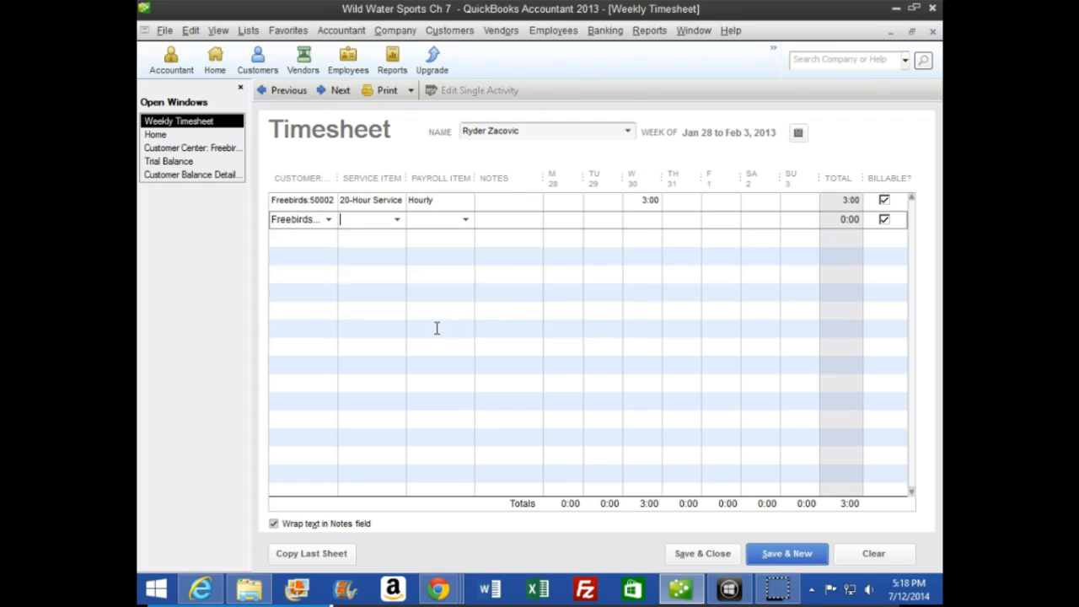
type("p")
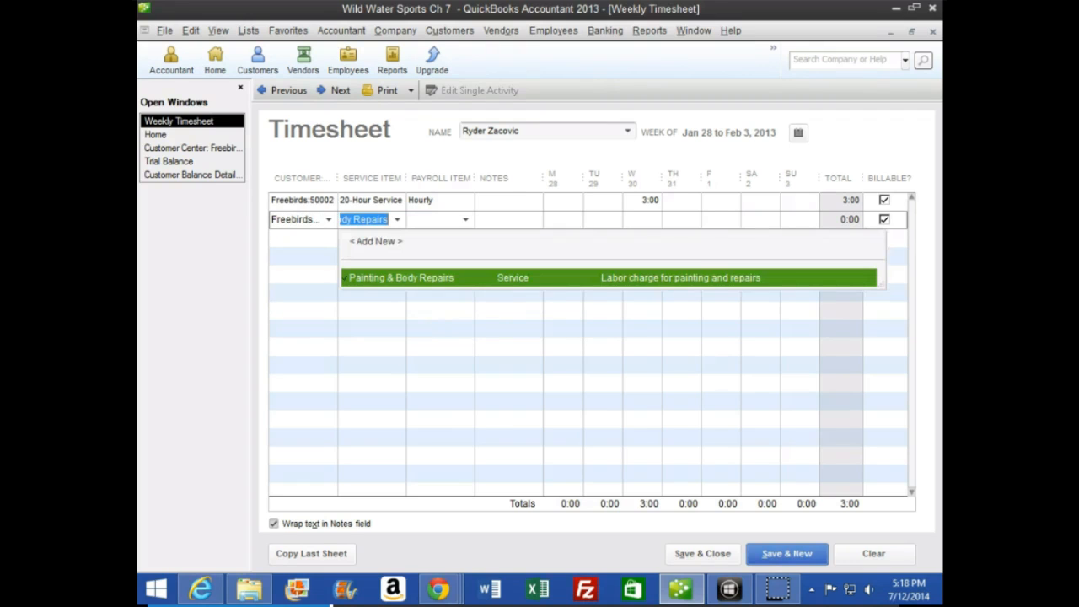
key("Tab")
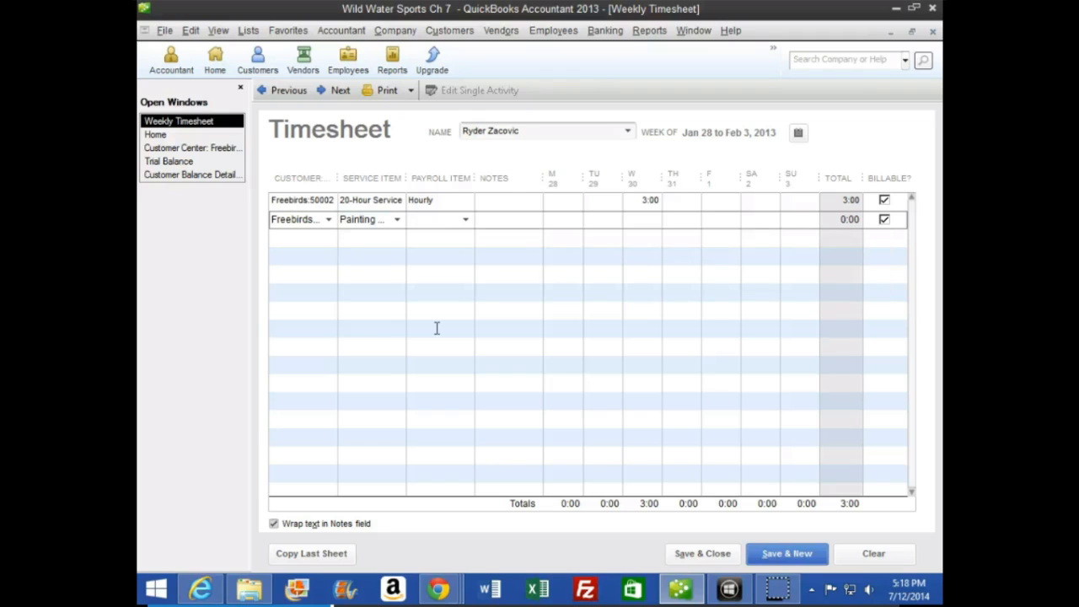
type("h")
key("Tab")
Step: Enter 4 hours on Wednesday the 30th in the second row, leave it billable and move on to the third row
key("Tab")
key("Tab")
key("Tab")
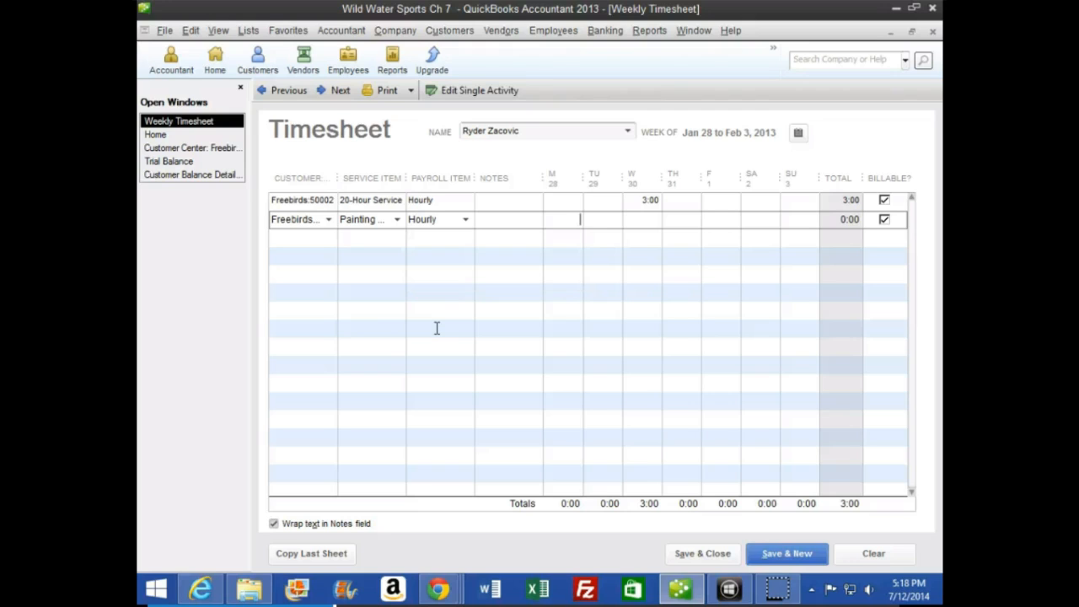
type("4")
key("Tab")
key("Tab")
key("Tab")
key("Tab")
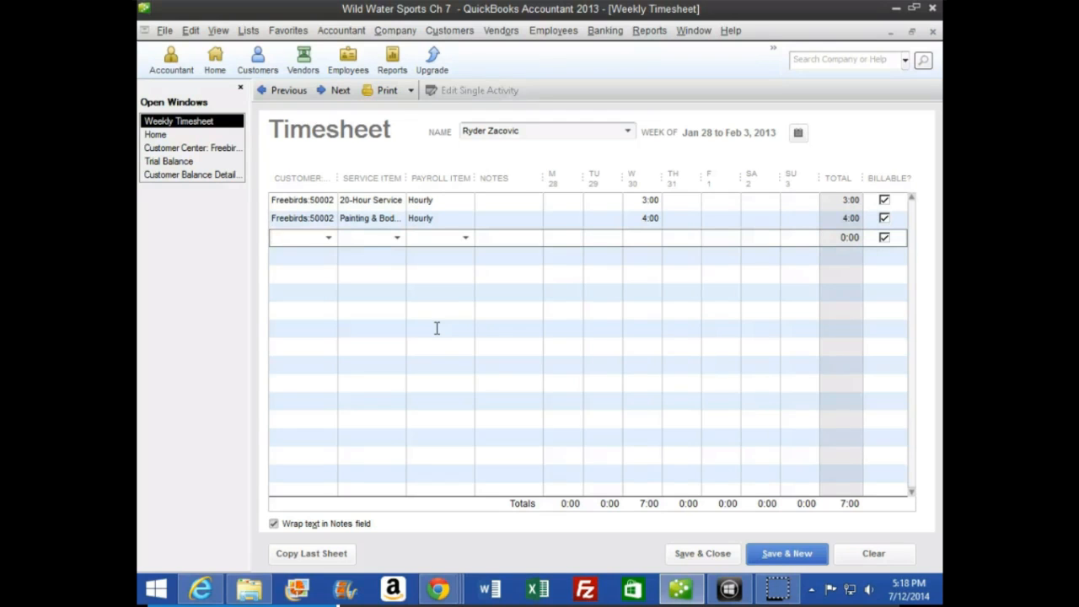
Step: Complete the third row as 1 non-billable Hourly hour on Wednesday the 30th, and save the timesheet to start a new one
key("Tab")
type("H")
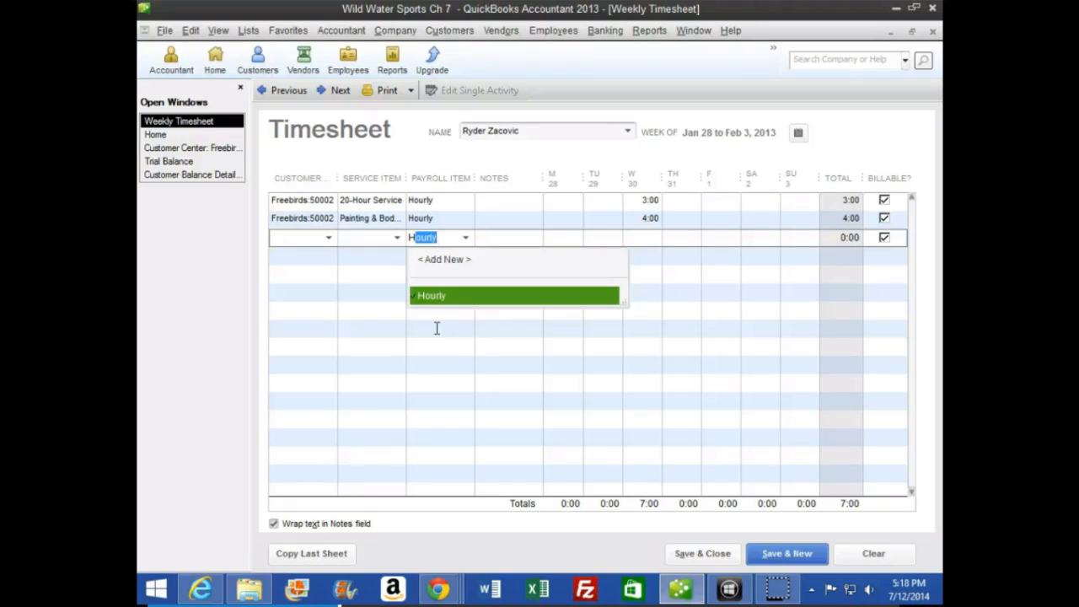
key("Tab")
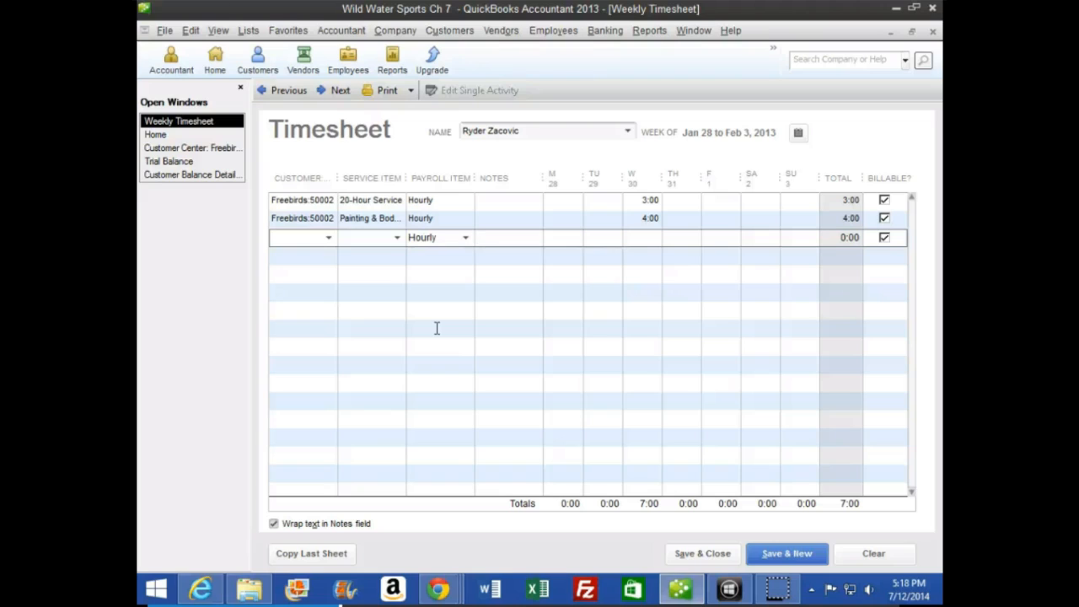
key("Tab")
key("Tab")
type("1")
key("Tab")
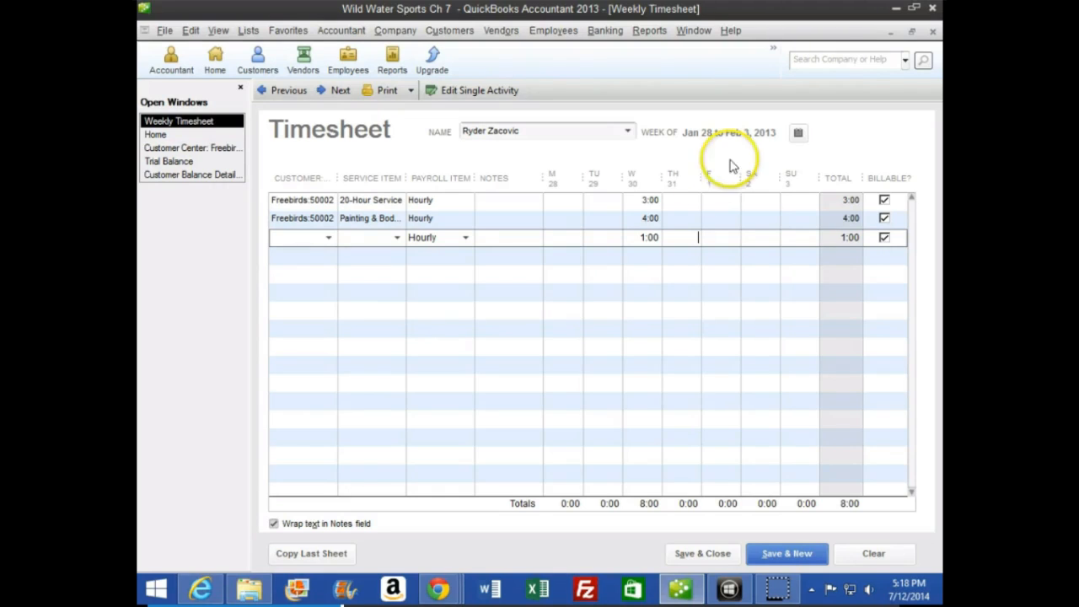
left_click(884, 237)
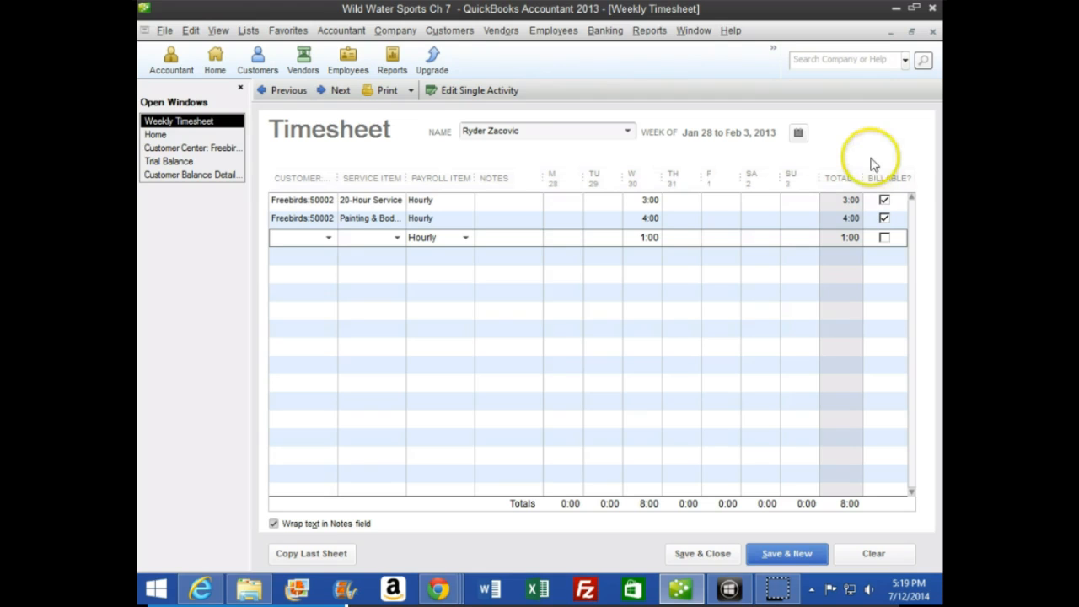
left_click(799, 559)
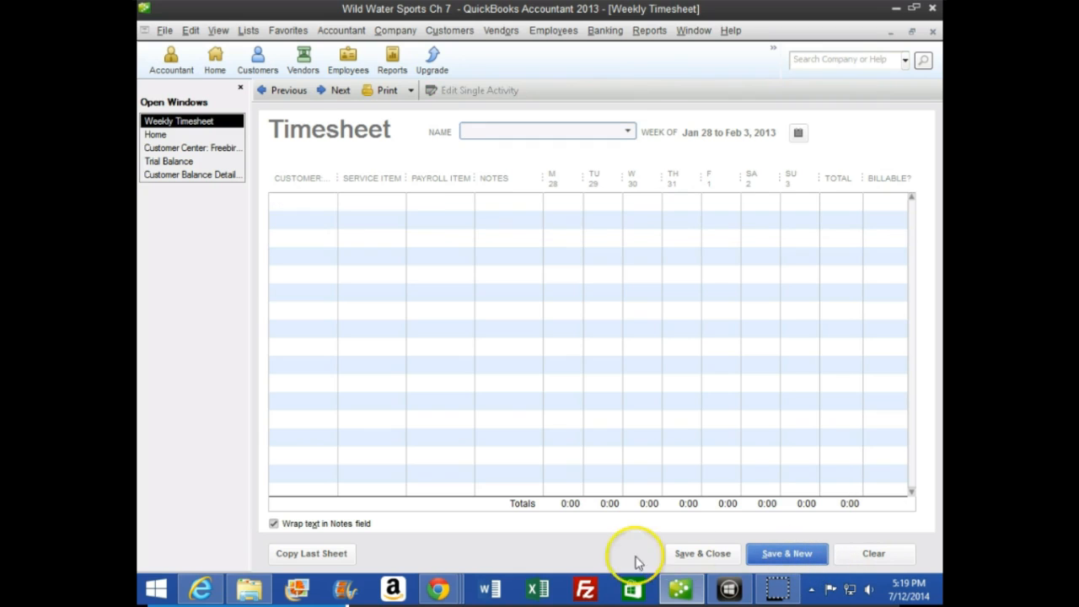
Step: Read textbook instructions 28 to 32 and the time data table on pages 174 and 175 in Chrome, and return to QuickBooks
mouse_move(453, 596)
left_click(571, 505)
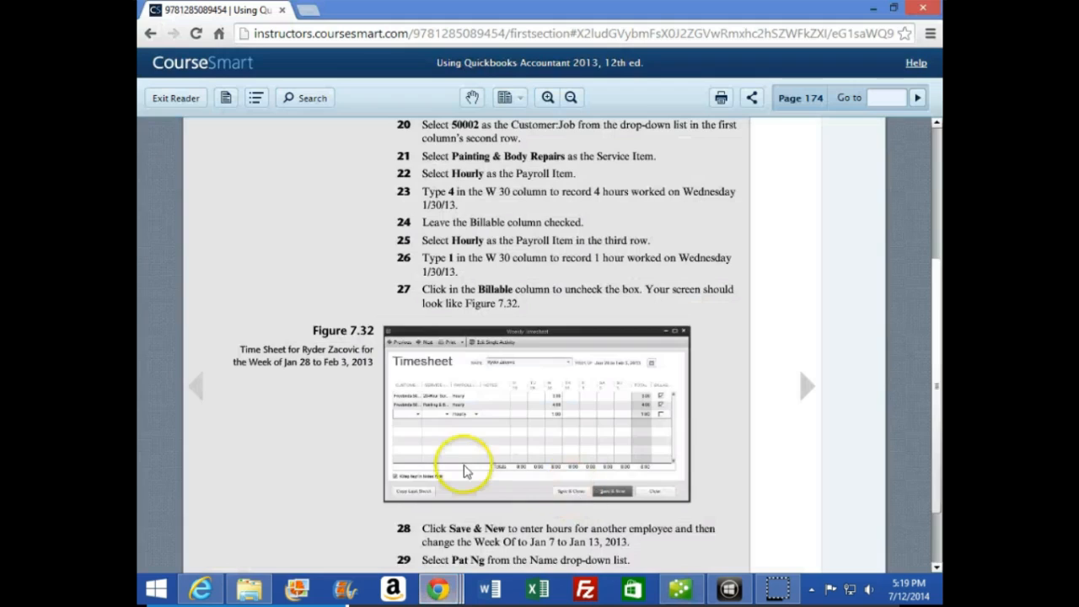
scroll(455, 498, "down", 3)
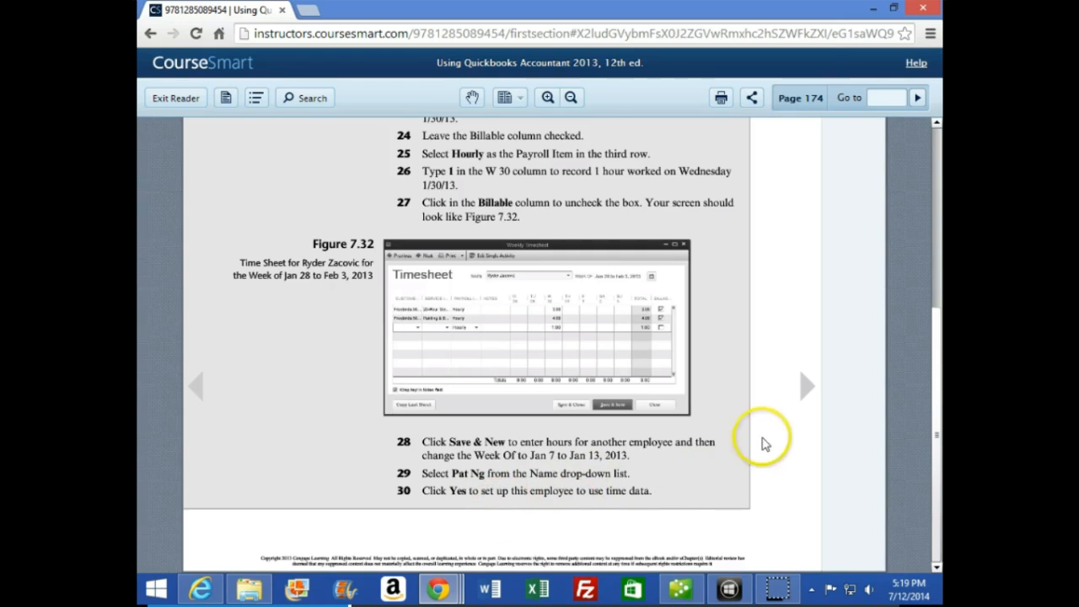
left_click(805, 386)
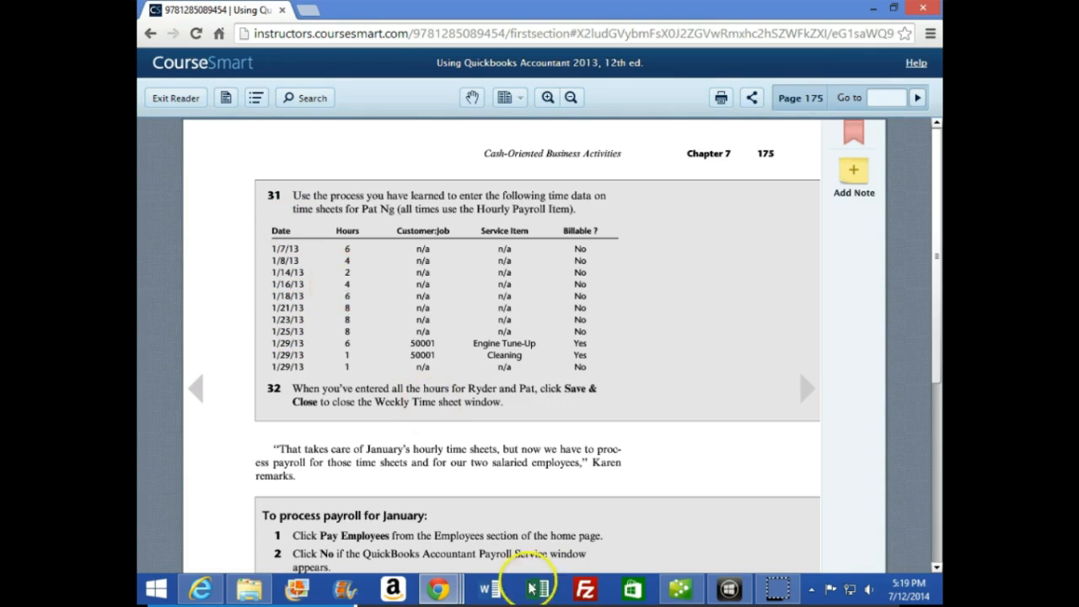
left_click(679, 588)
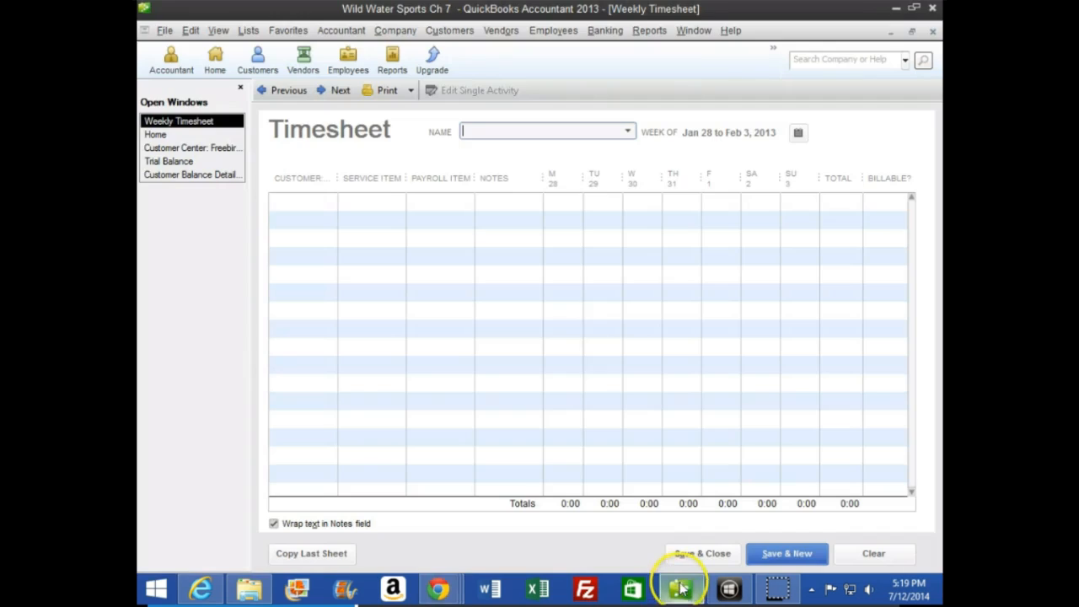
Step: Select the employee named in textbook instruction 29 for the timesheet and agree to use time data during paycheck creation
left_click(627, 131)
left_click(627, 131)
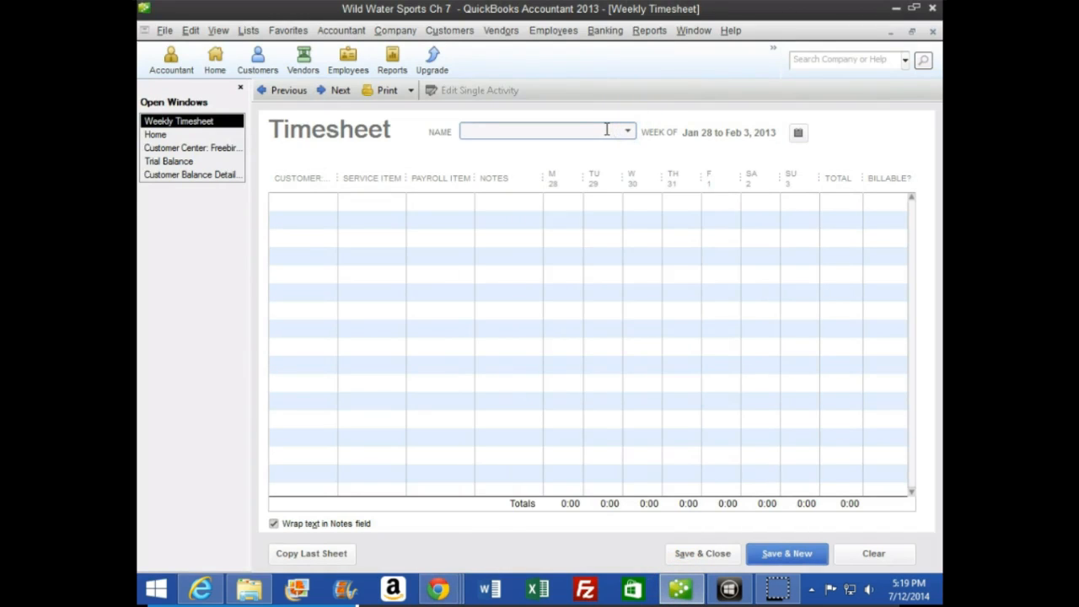
type("Pat Ng")
key("Tab")
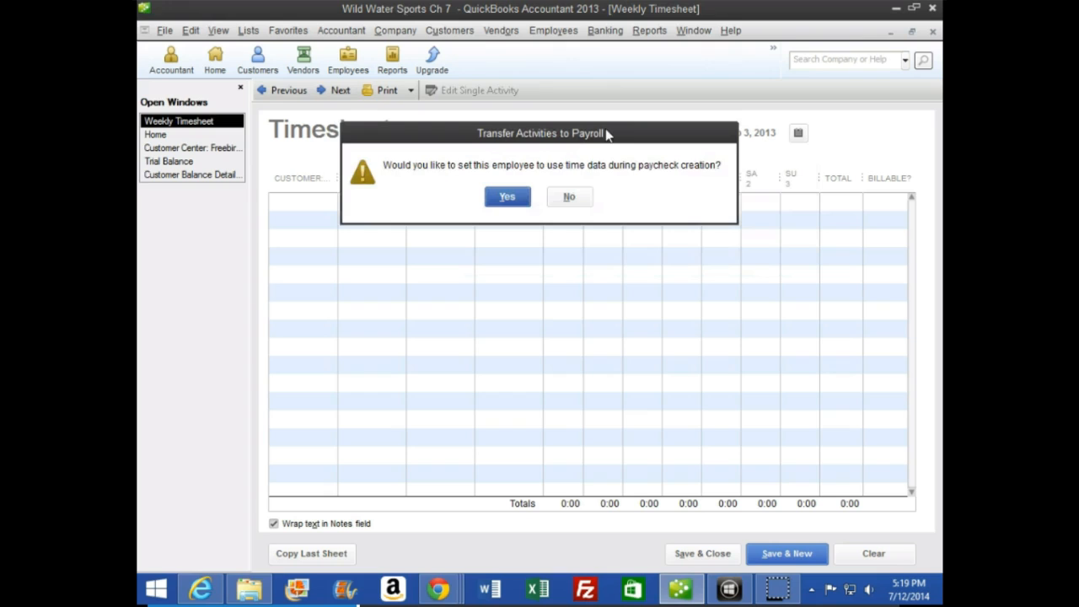
left_click(508, 197)
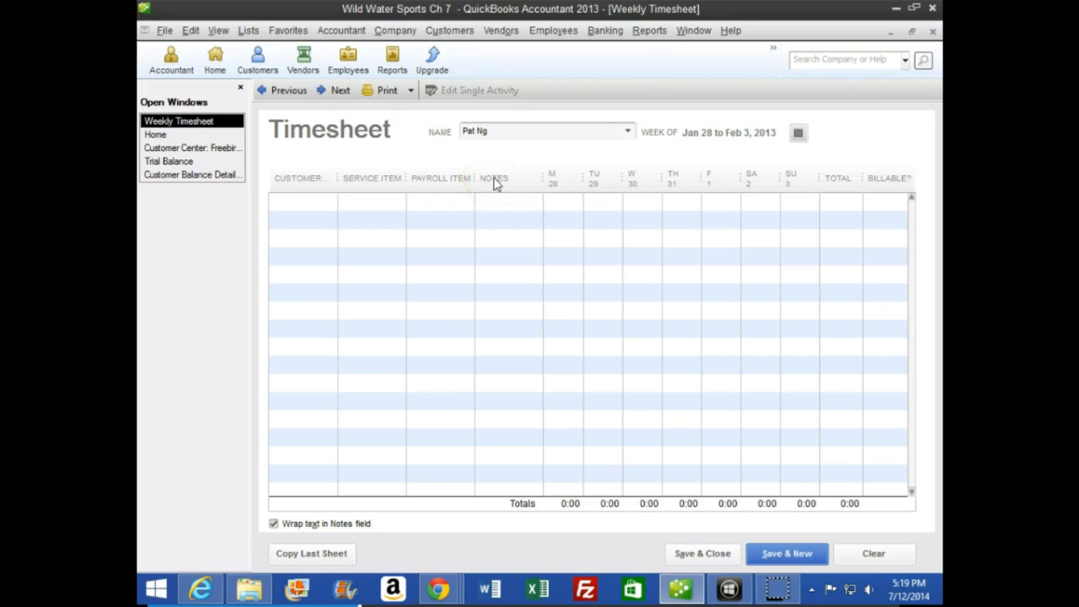
Step: Set the timesheet's week to Jan 7 to Jan 13, 2013 and the first row's payroll item to Hourly
left_click(797, 133)
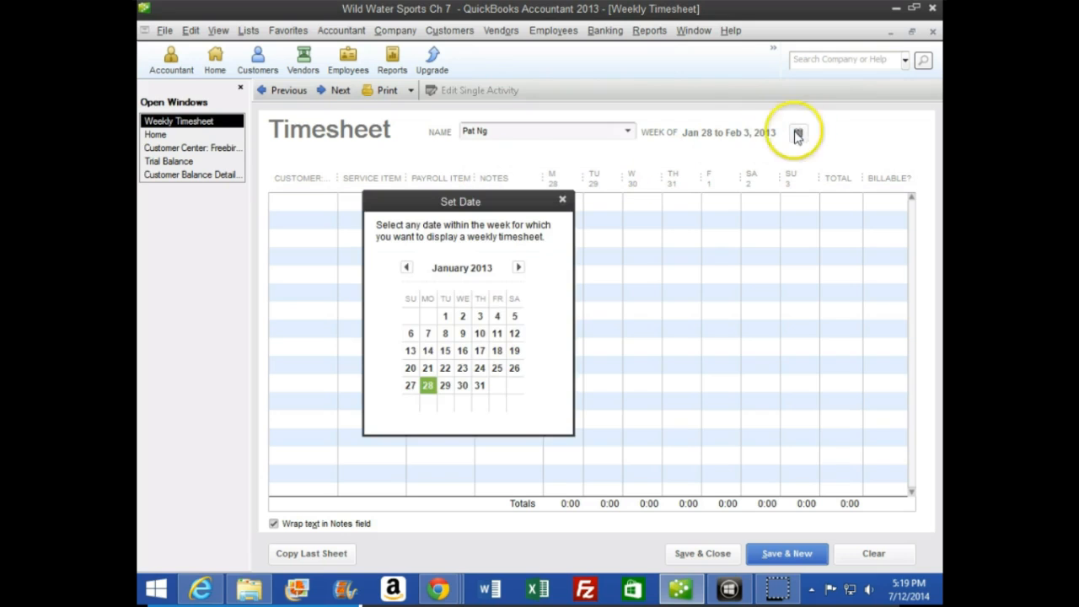
left_click(428, 335)
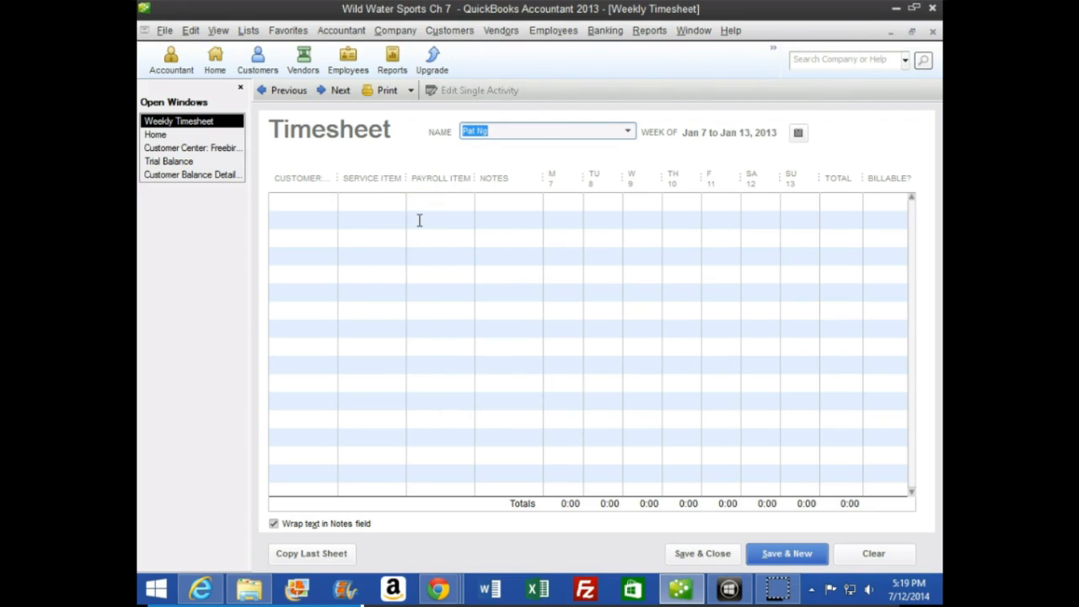
left_click(424, 200)
left_click(424, 200)
type("Hourly")
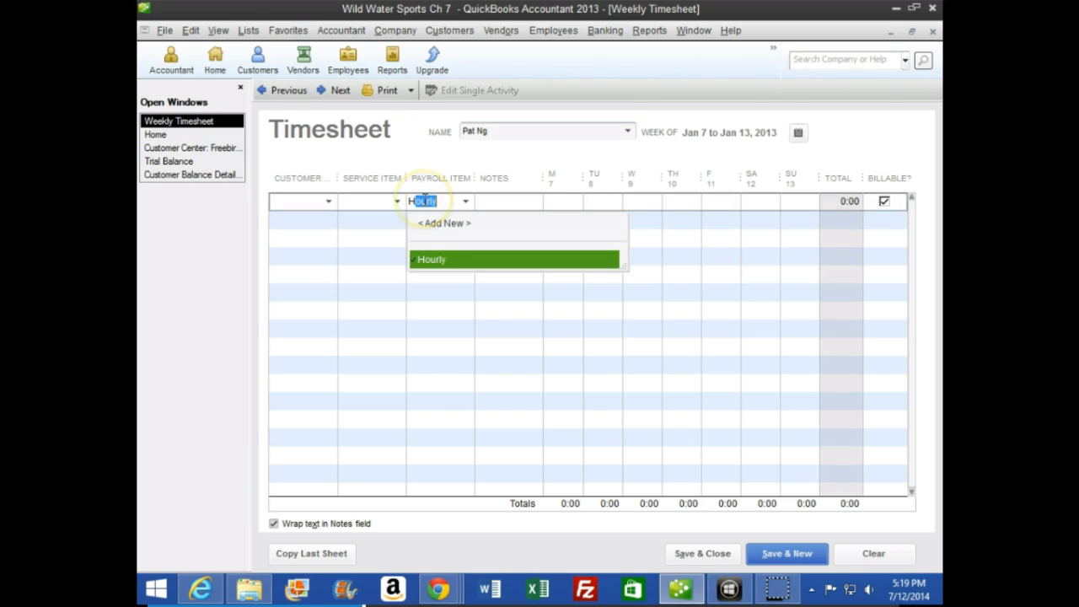
key("Tab")
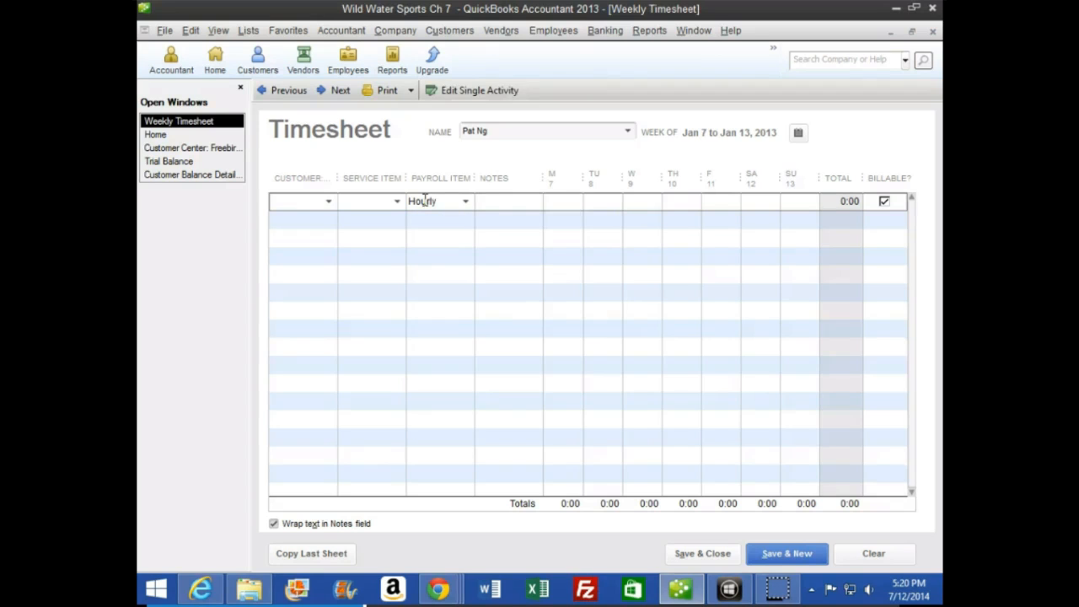
Step: Enter 6 hours on Monday the 7th in the first row
key("Tab")
type("6")
key("Tab")
key("Tab")
Step: Advance to the timesheet for Jan 14 to Jan 20, 2013 and set the first row's payroll item to Hourly
left_click(340, 90)
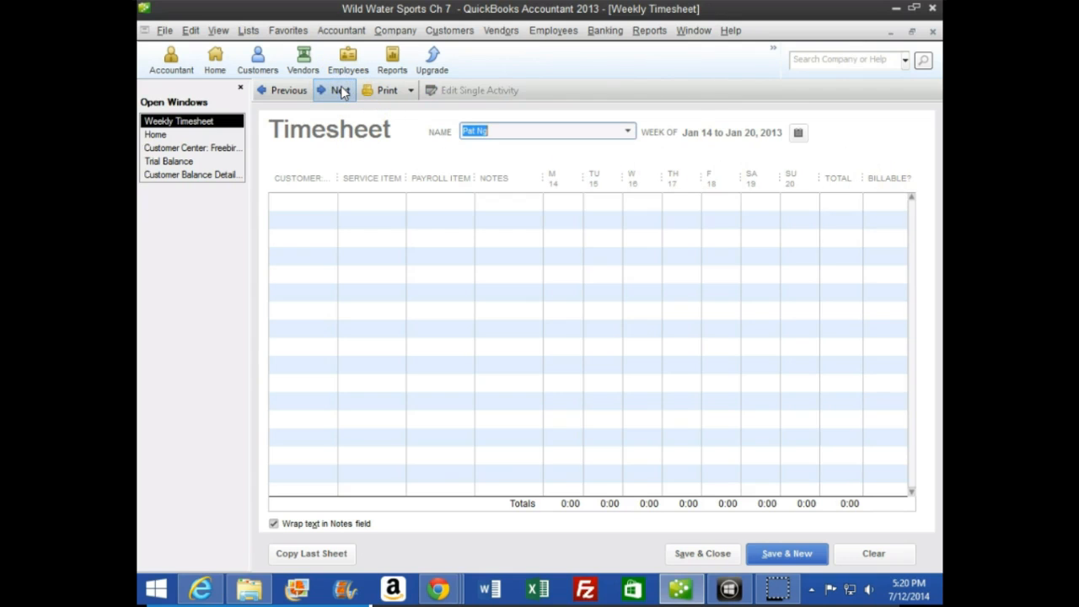
left_click(433, 202)
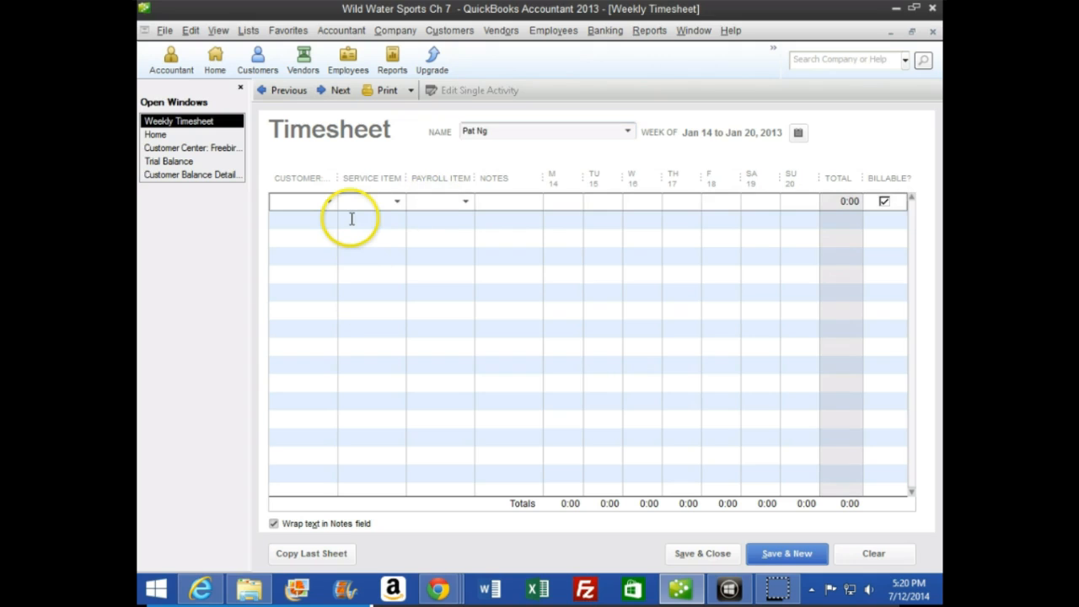
type("Hourly")
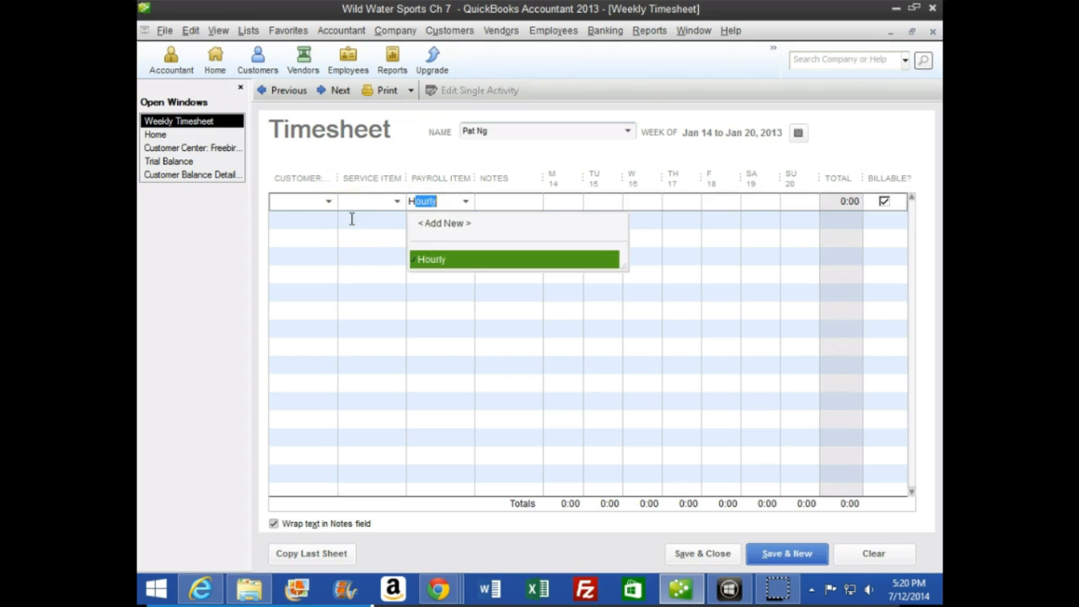
key("Tab")
key("Tab")
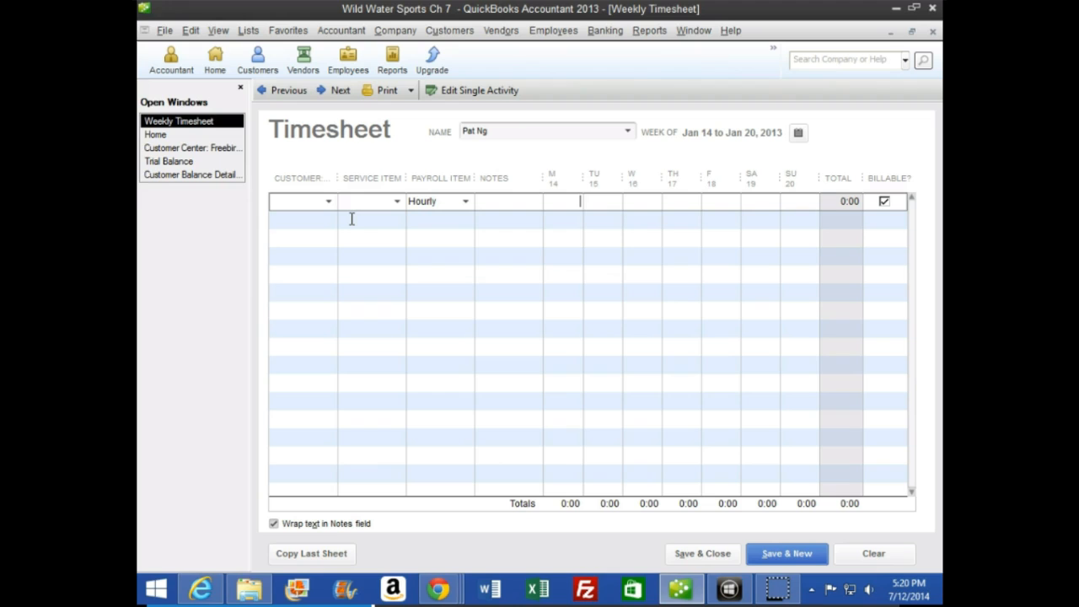
Step: Enter 2 hours on Monday the 14th, 4 on Wednesday the 16th and 6 on Friday the 18th, all as non-billable
type("2")
key("Tab")
key("Tab")
type("4")
key("Tab")
type("6")
key("Tab")
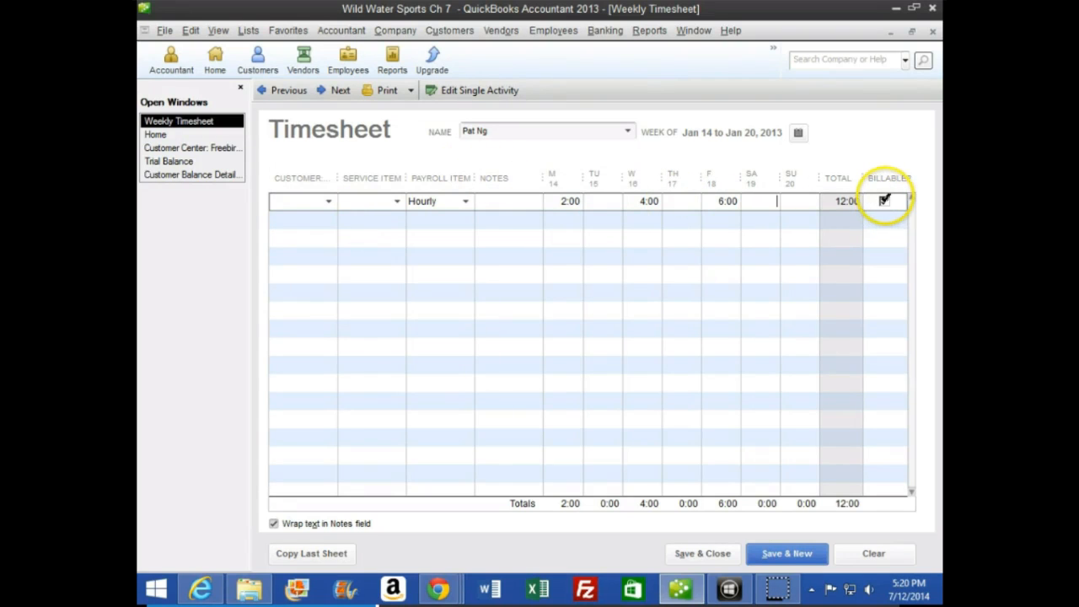
left_click(883, 202)
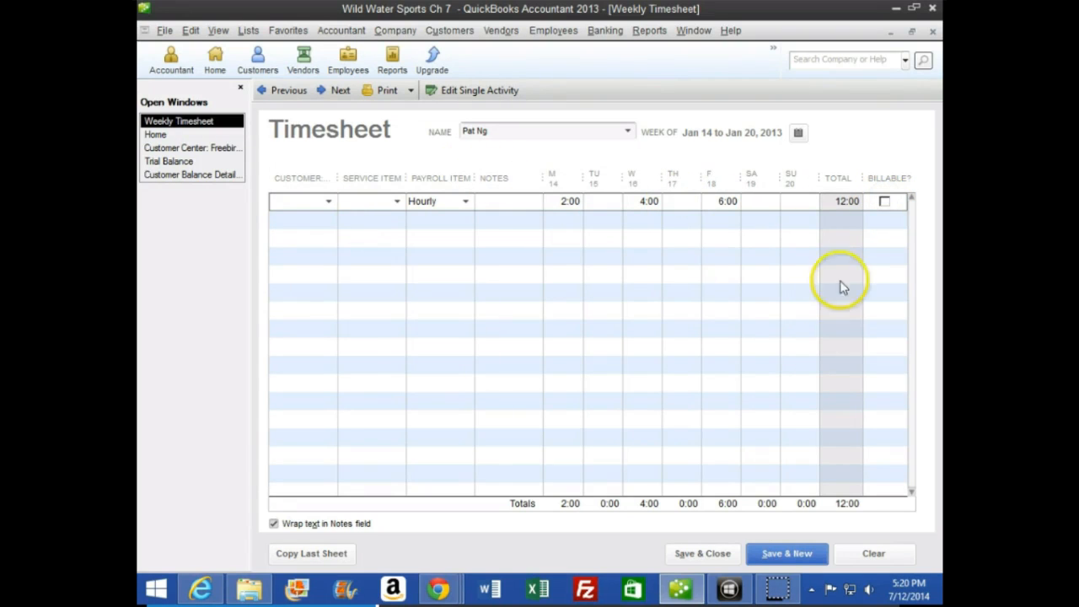
Step: Advance to the timesheet for Jan 21 to Jan 27, 2013 and set the first row's payroll item to Hourly
left_click(335, 91)
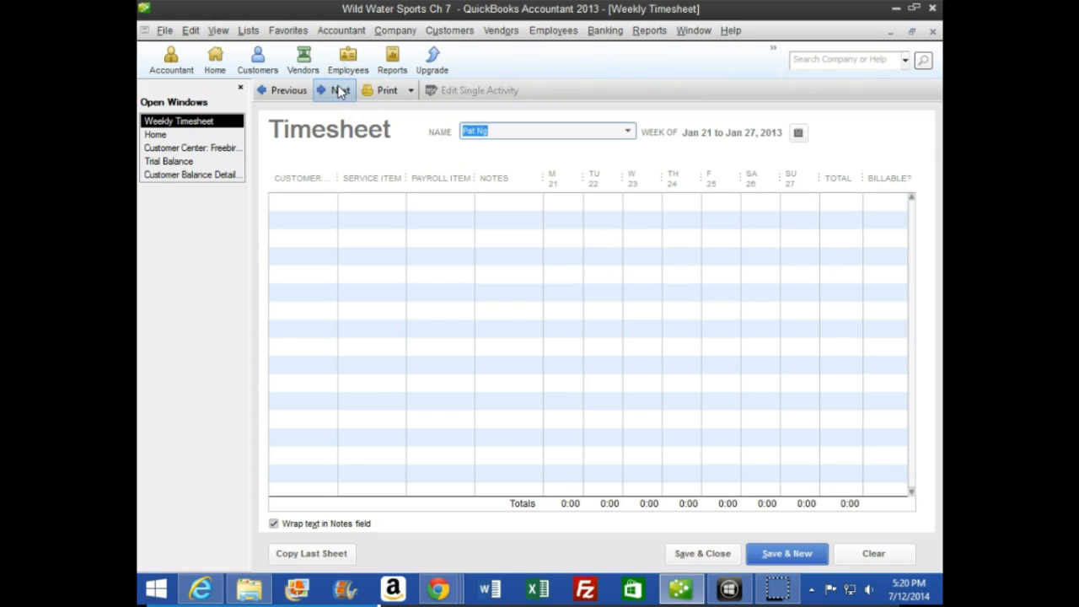
left_click(434, 201)
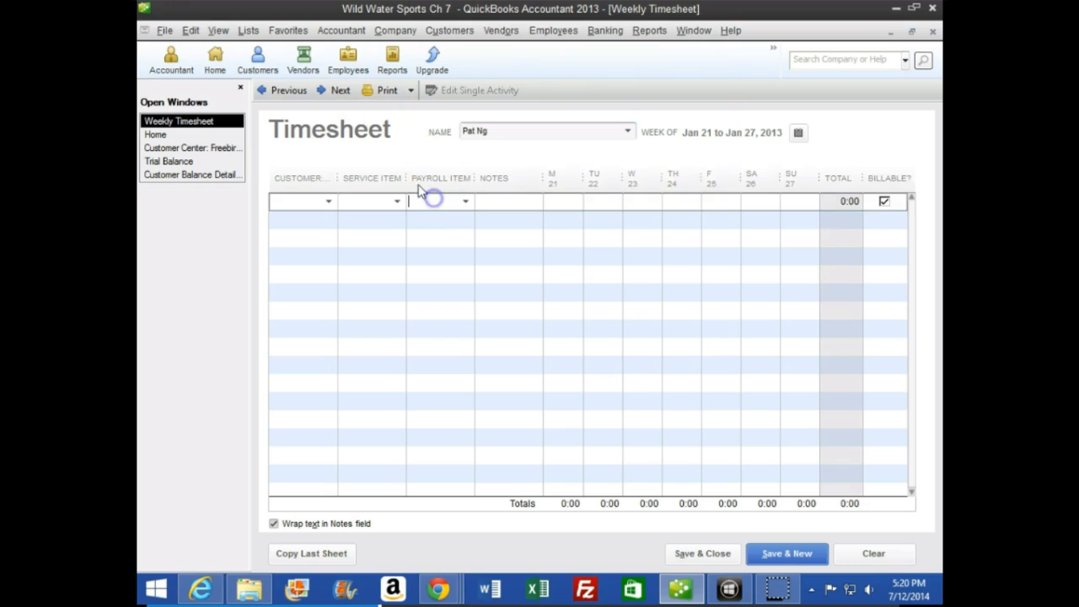
type("Hourly")
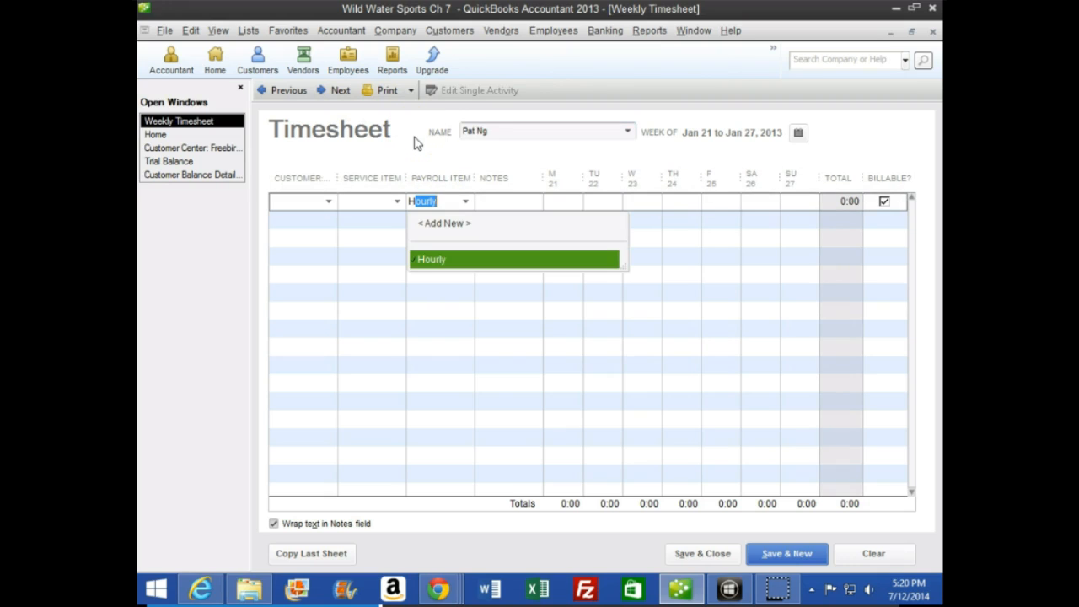
key("Tab")
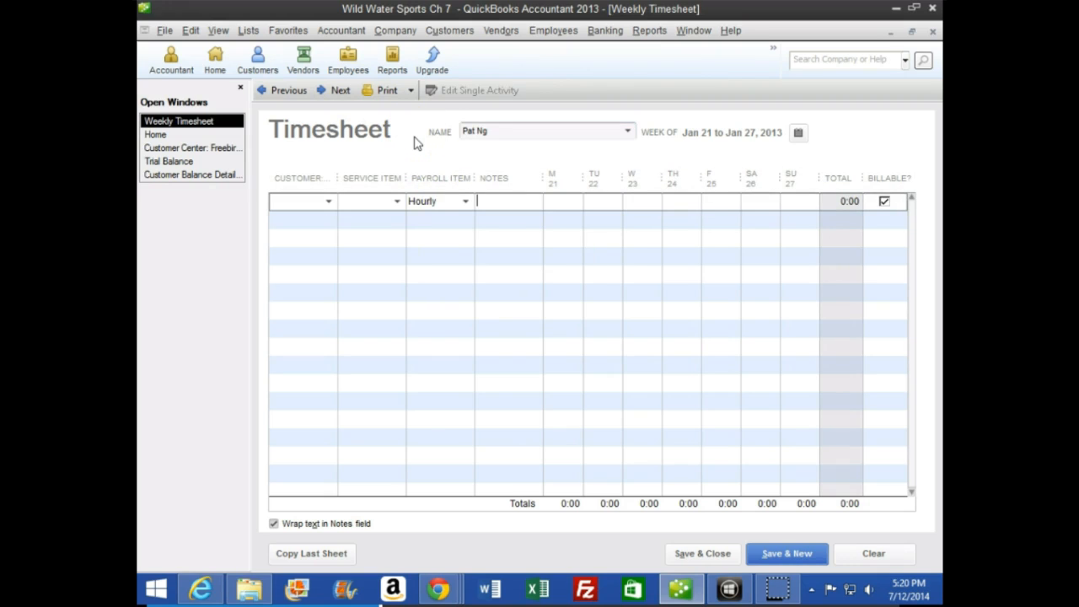
key("Tab")
Step: Enter 8 hours each on Monday the 21st, Wednesday the 23rd and Friday the 25th in the first row
type("8")
key("Tab")
key("Tab")
type("8")
key("Tab")
type("8")
key("Tab")
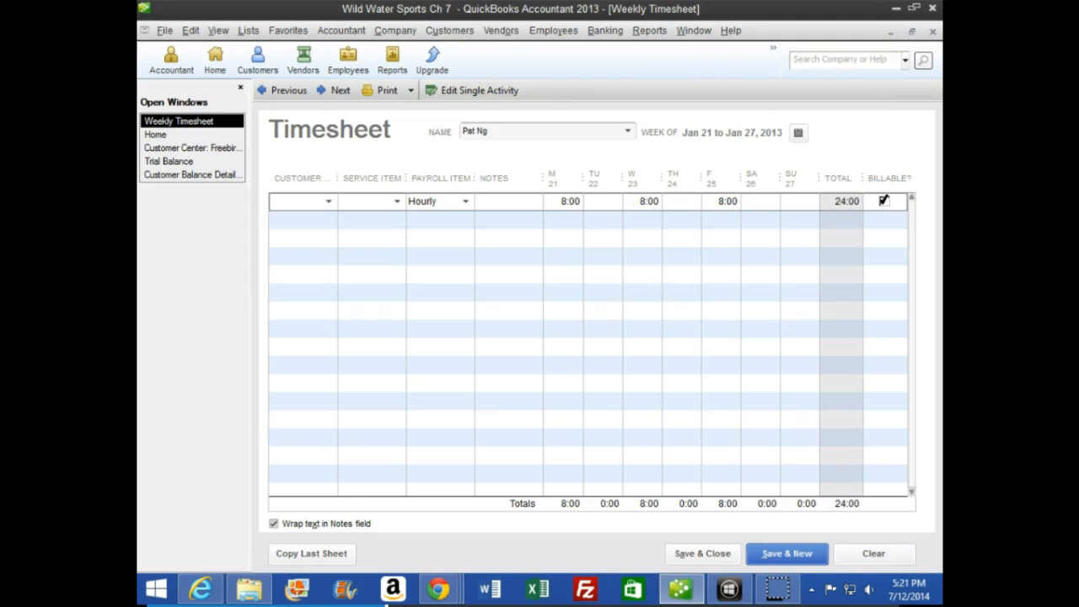
Step: Advance to the timesheet for Jan 28 to Feb 3, 2013 and assign the first row to Florida Sports Camp job 50001 with service item Engine Tune-Up
left_click(337, 90)
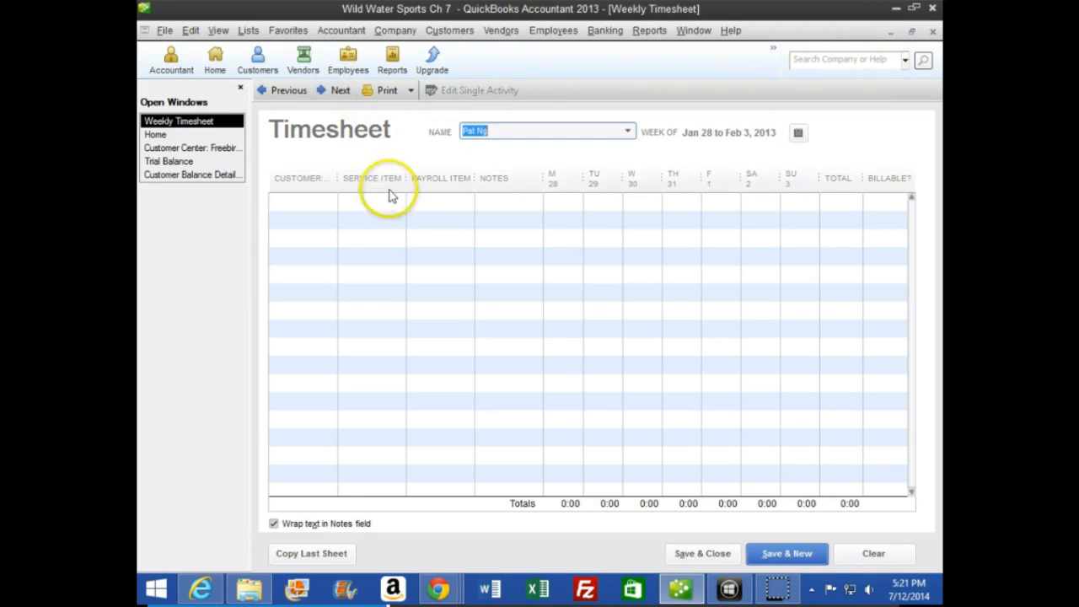
left_click(322, 204)
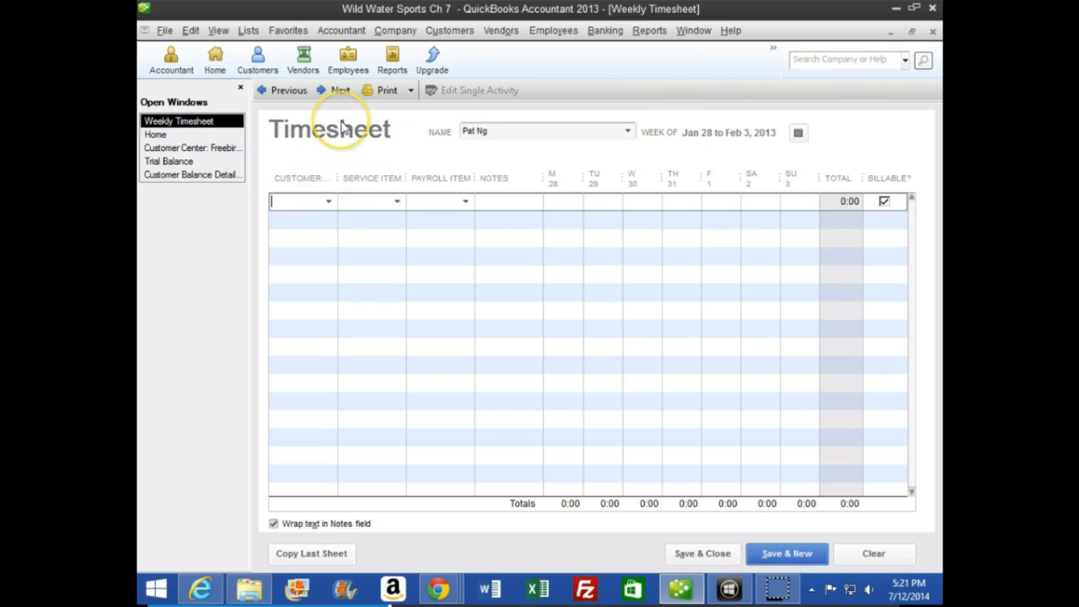
type("50001")
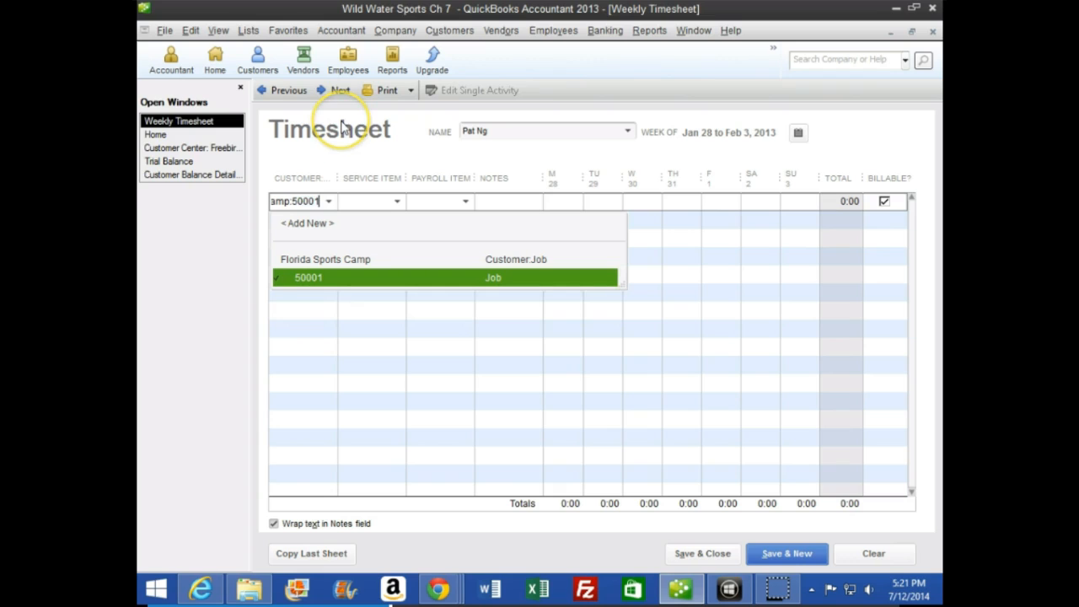
key("Tab")
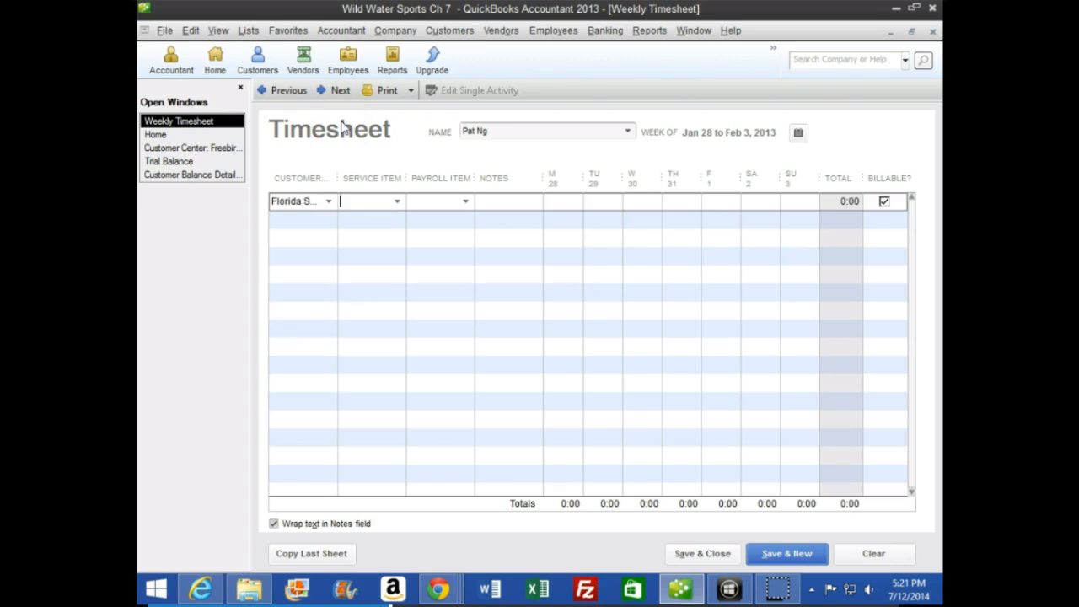
type("e")
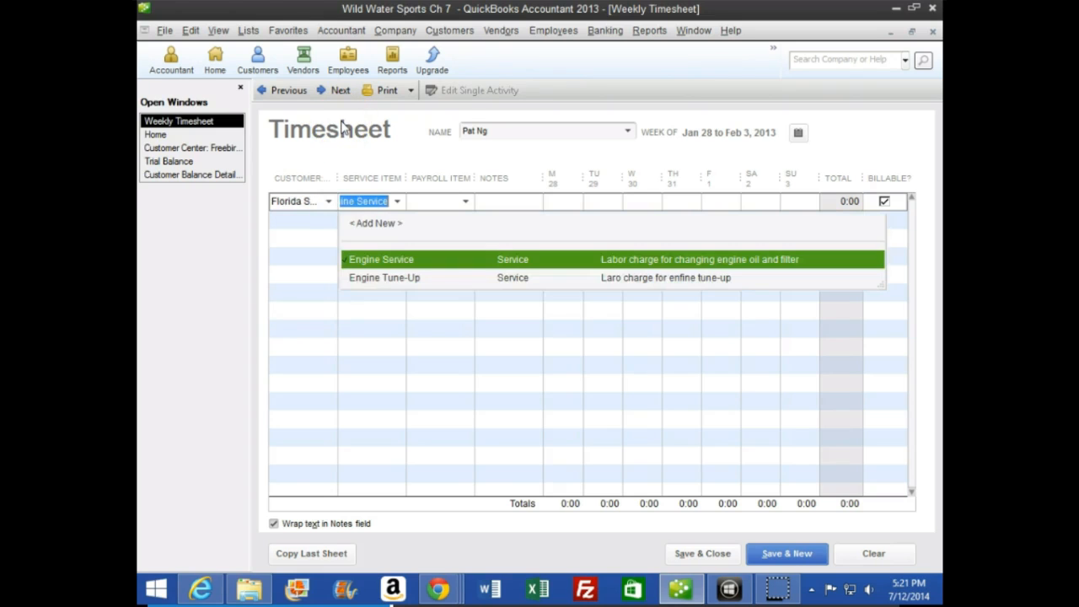
key("Down")
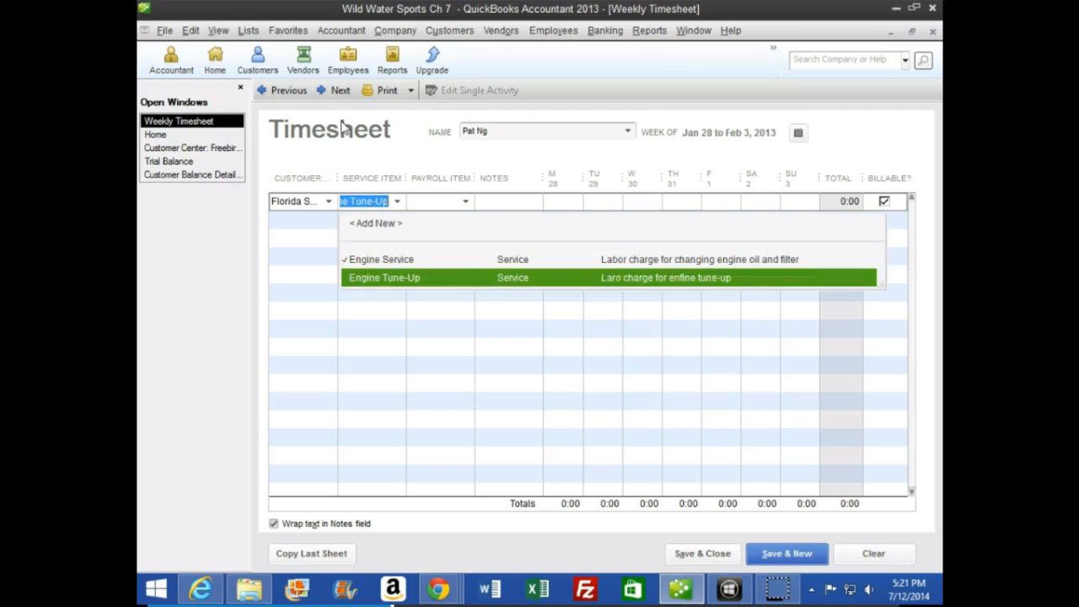
key("Tab")
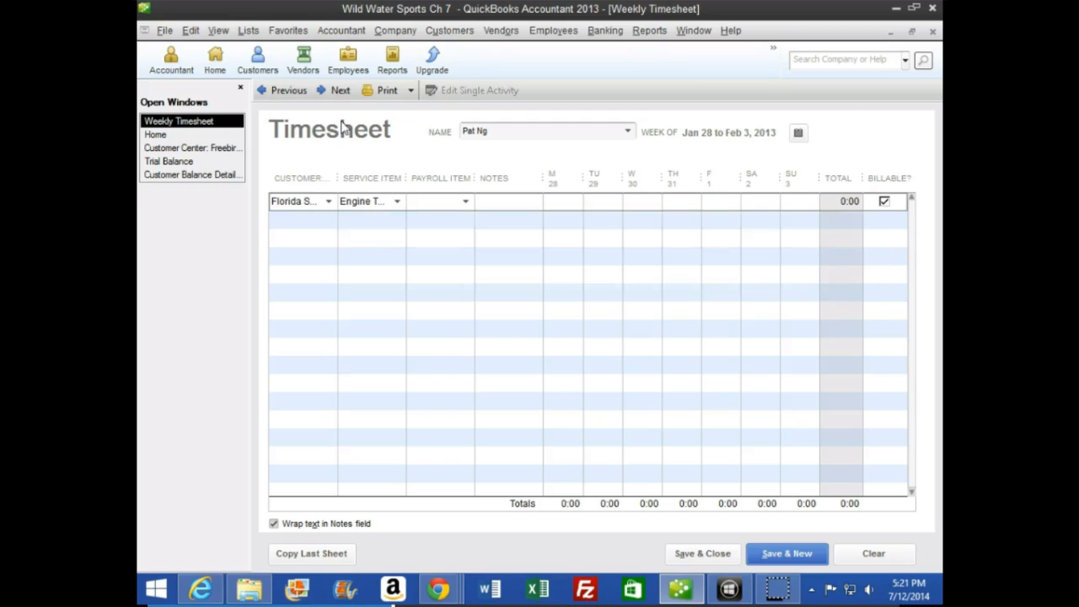
Step: Set the Engine Tune-Up row's payroll item to Hourly and enter 6 billable hours on Tuesday the 29th
type("h")
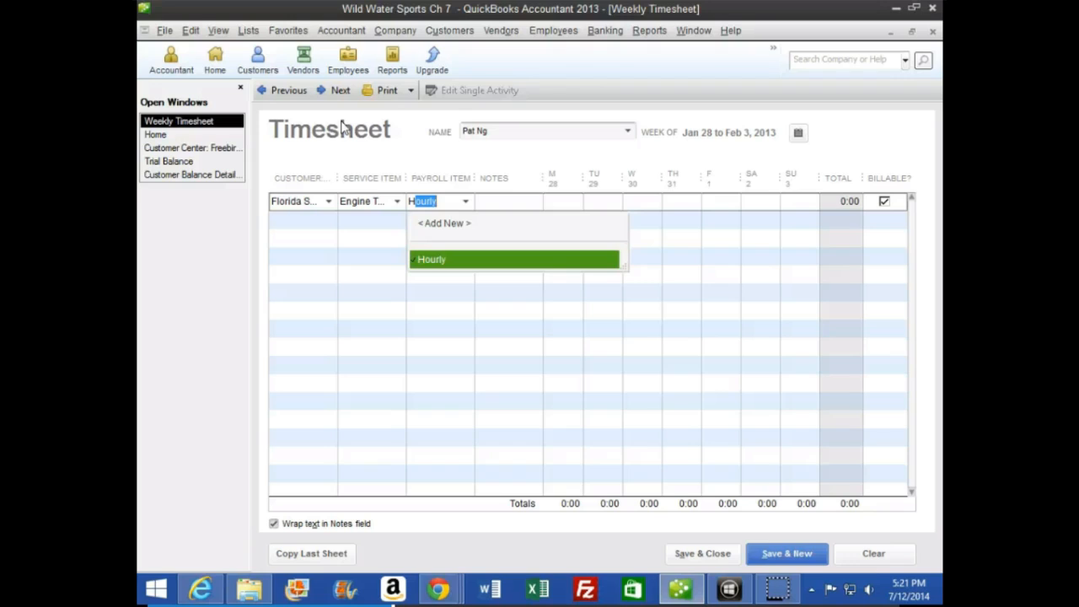
key("Tab")
key("Tab")
key("Tab")
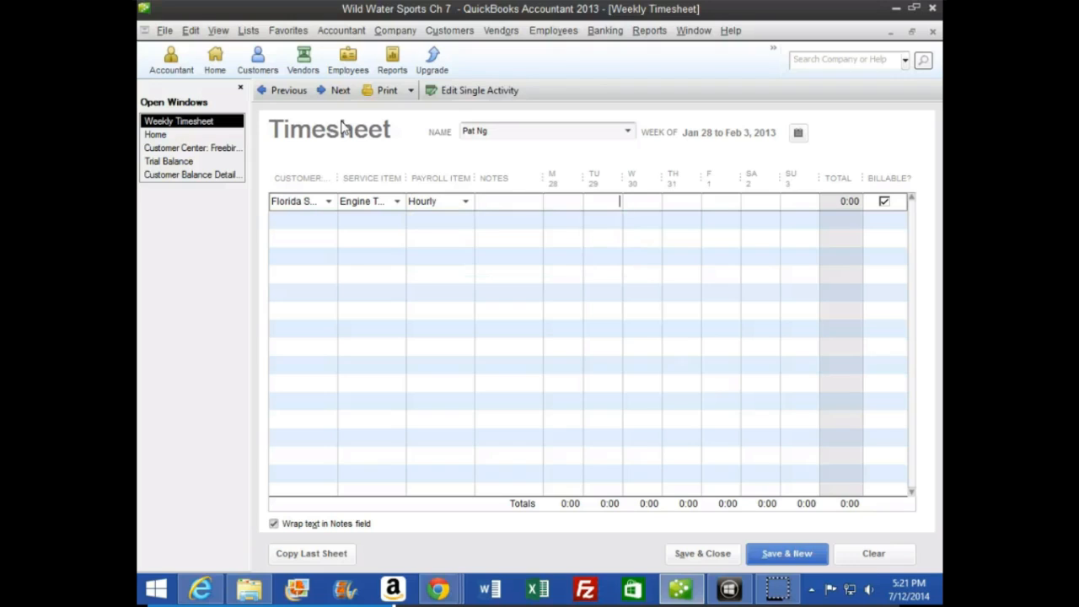
type("6")
key("Tab")
key("Tab")
key("Tab")
key("Tab")
key("Tab")
key("Tab")
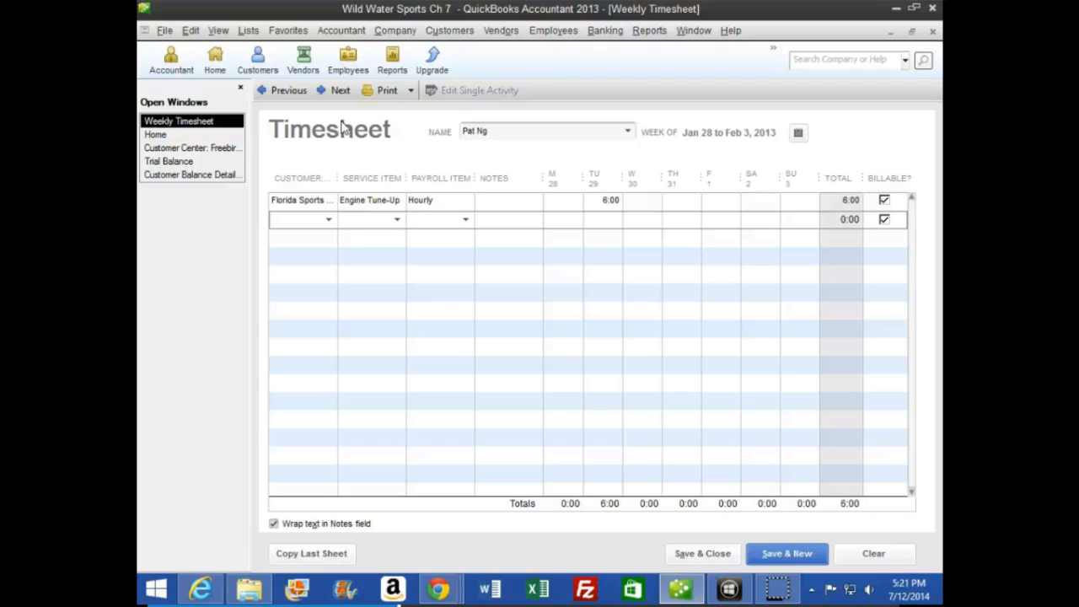
Step: Fill the second row with Florida Sports Camp job 50001, service item Cleaning and payroll item Hourly
type("5")
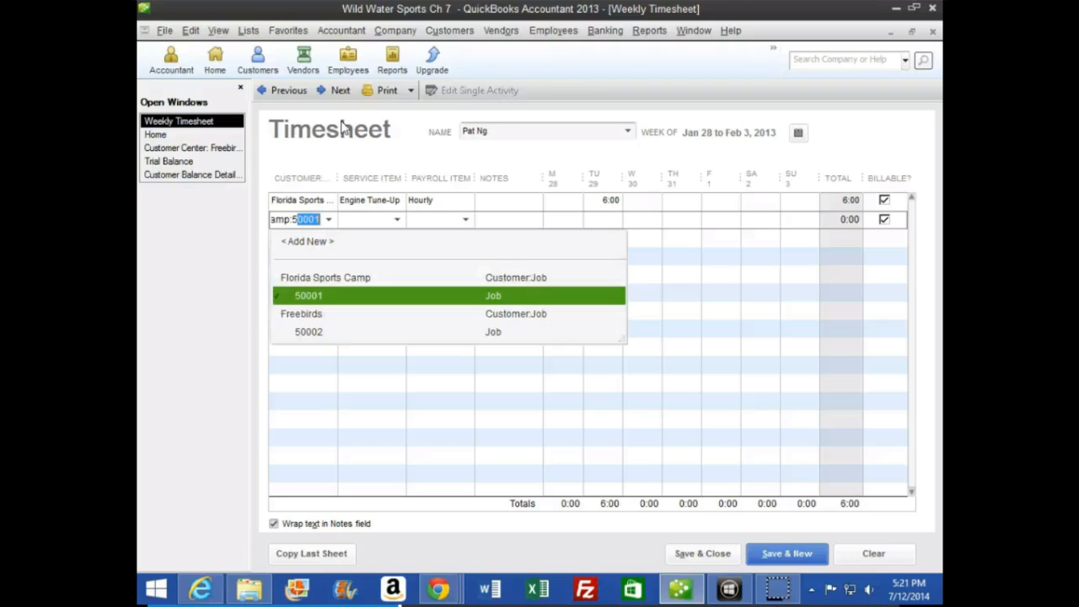
type("0001")
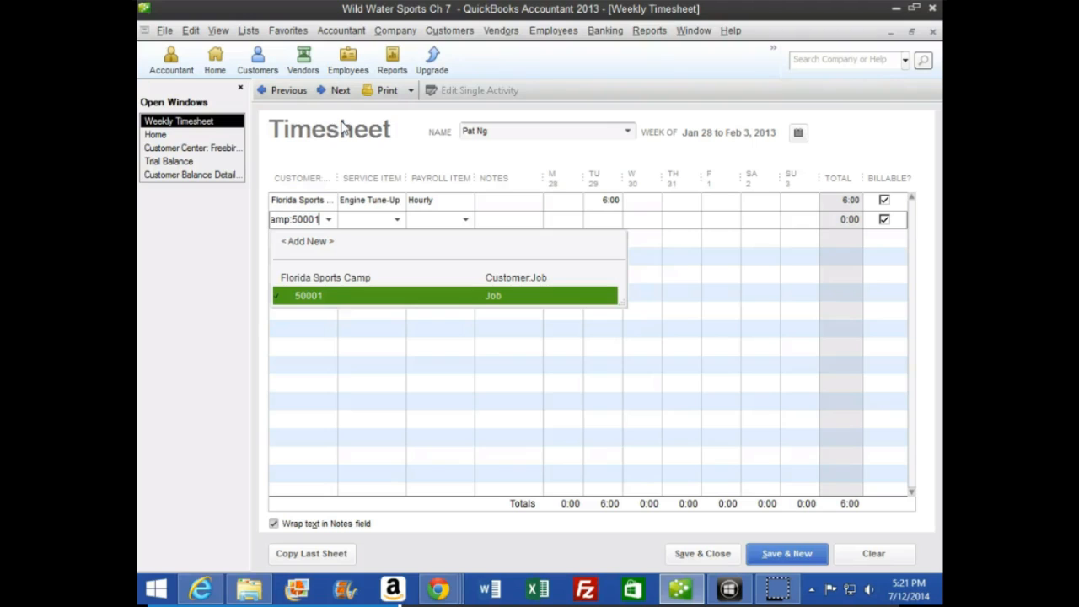
key("Tab")
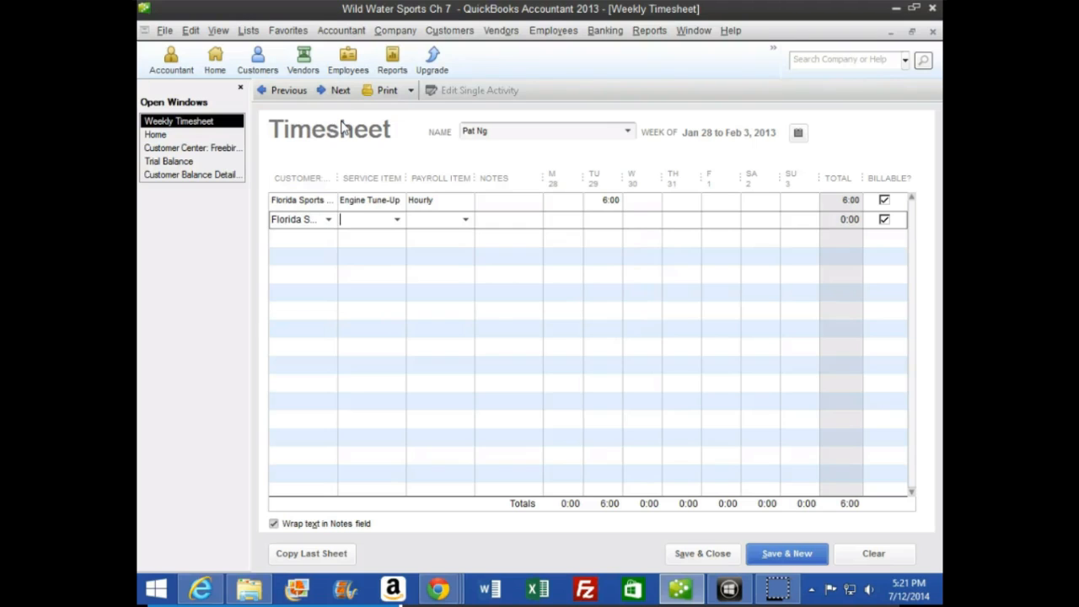
type("Cleaning")
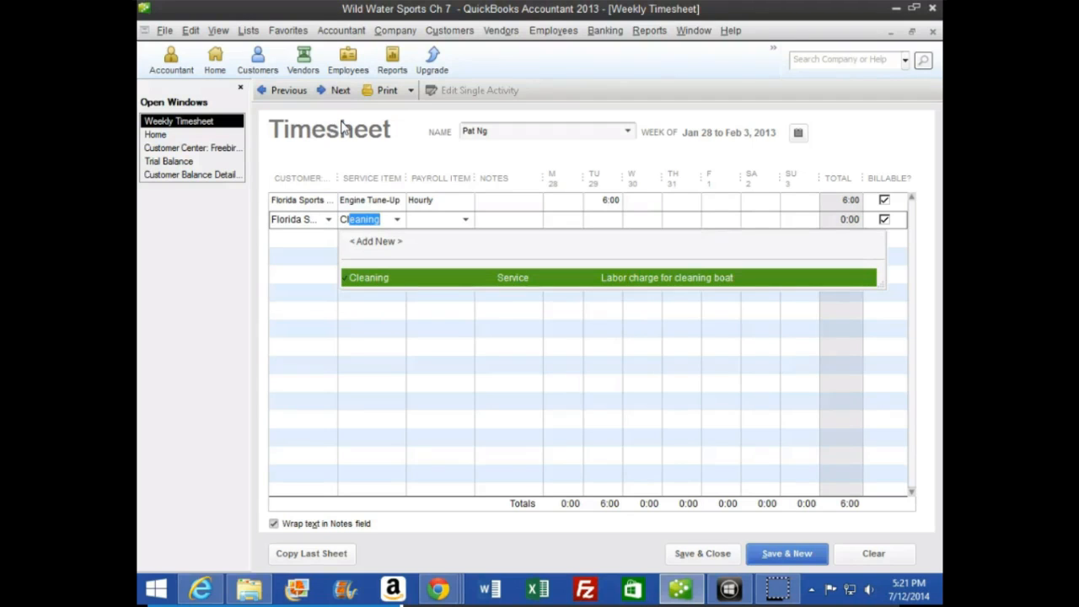
key("Tab")
type("H")
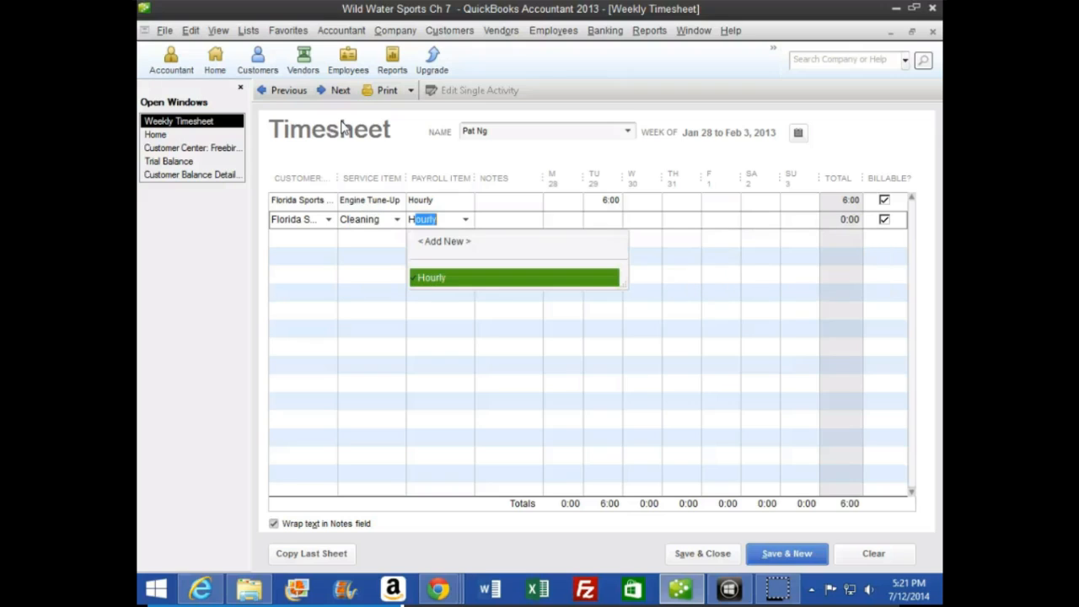
key("Tab")
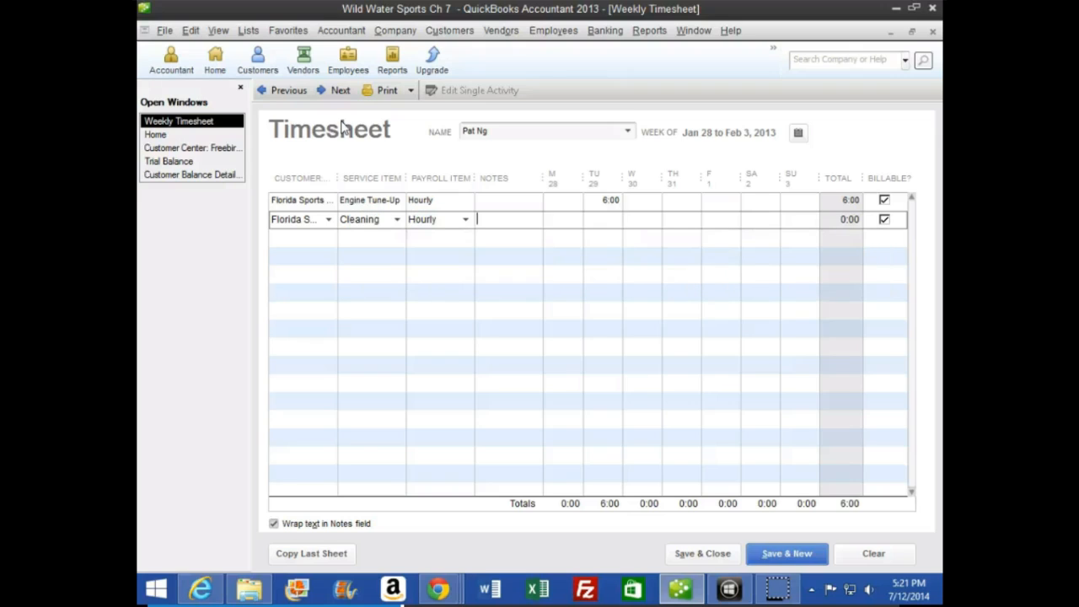
Step: Enter 1 billable hour on Tuesday the 29th in the Cleaning row
key("Tab")
key("Tab")
type("1")
key("Tab")
key("Tab")
key("Tab")
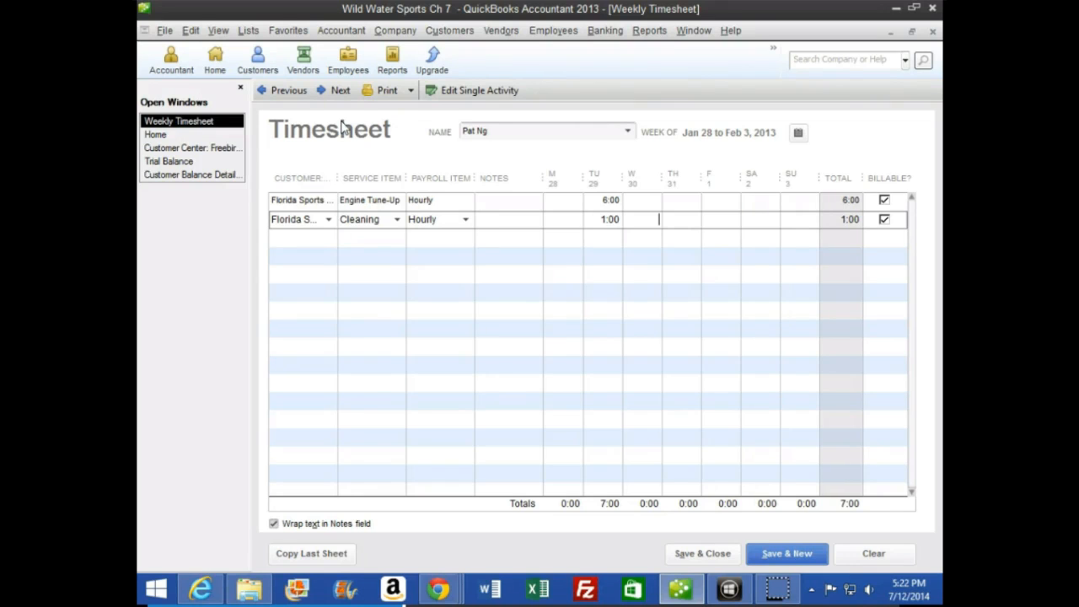
key("Tab")
key("Tab")
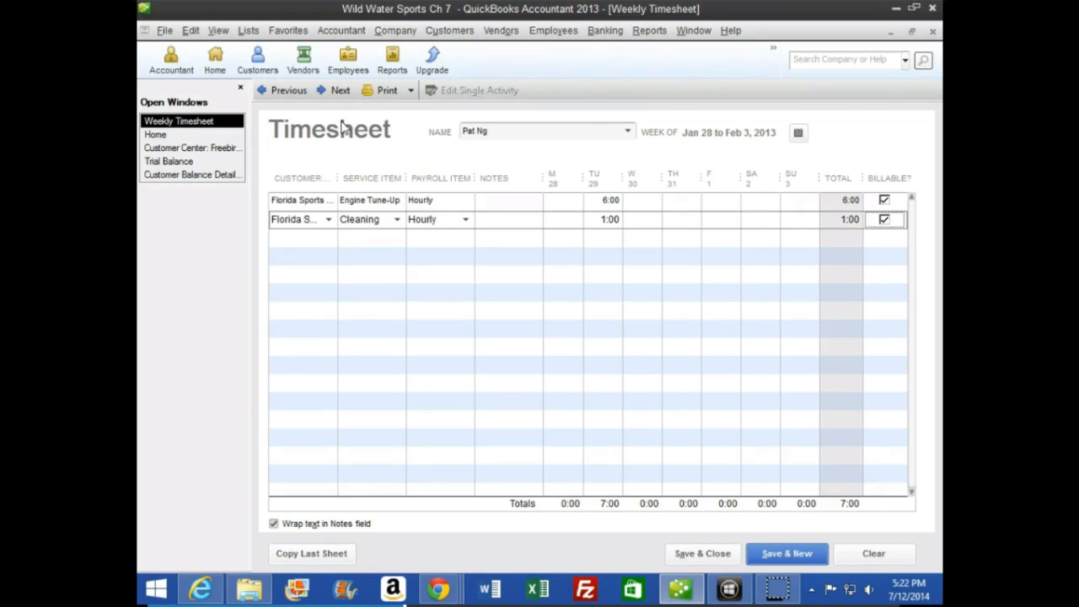
key("Tab")
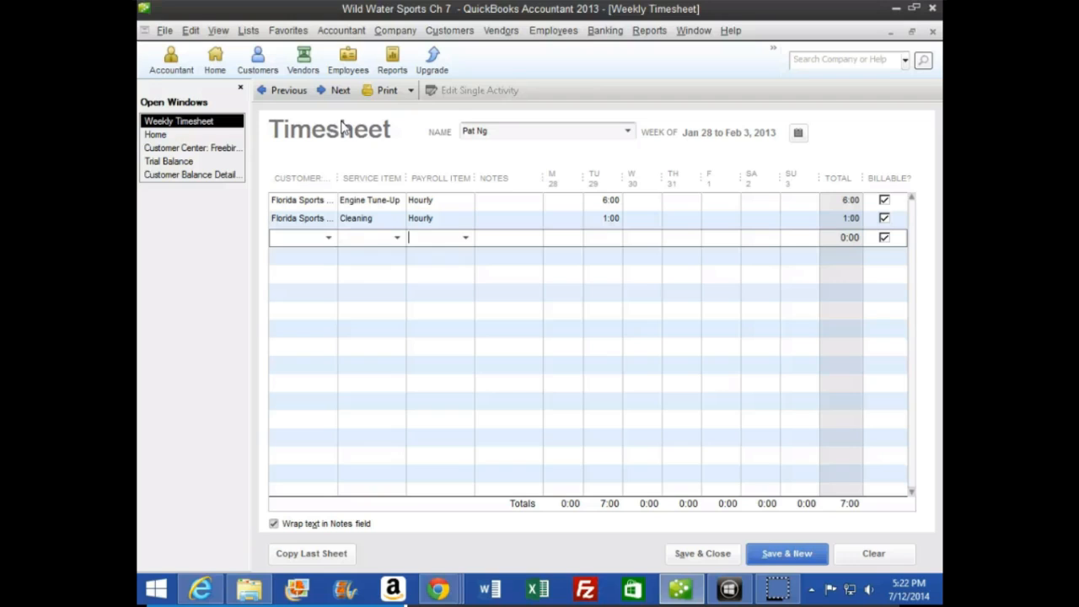
Step: Add a third row with payroll item Hourly and 1 non-billable hour on Tuesday the 29th, and save and close the timesheet
type("h")
key("Tab")
key("Tab")
key("Tab")
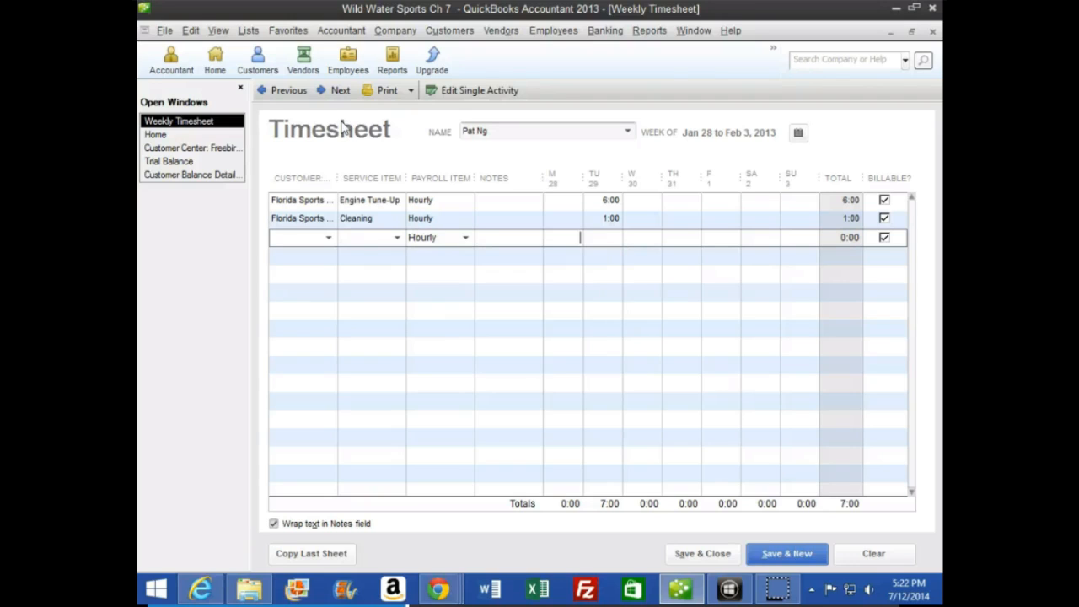
type("1")
key("Tab")
left_click(883, 237)
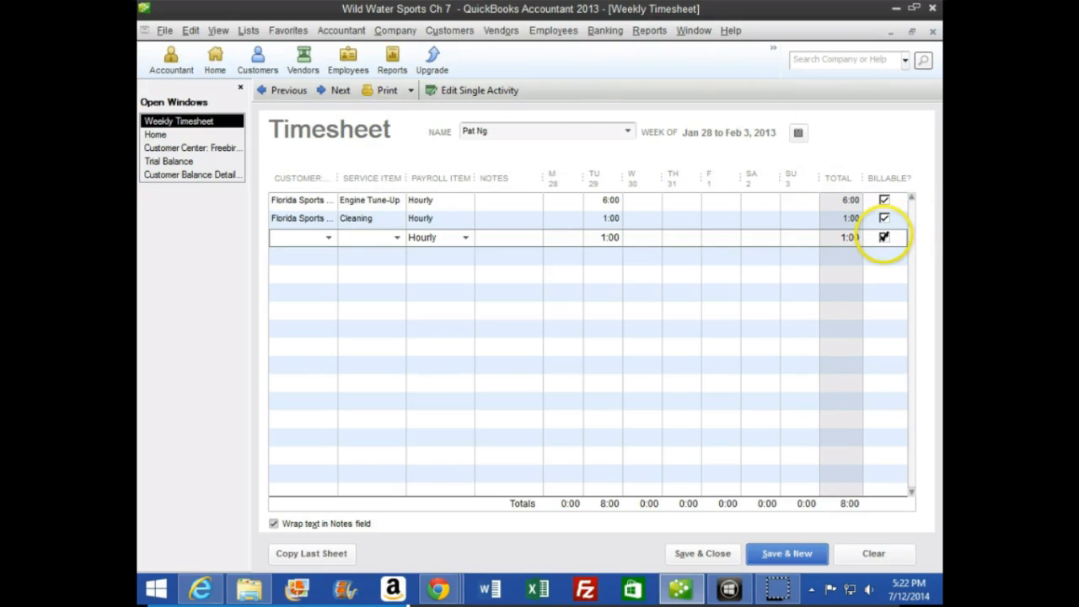
left_click(882, 236)
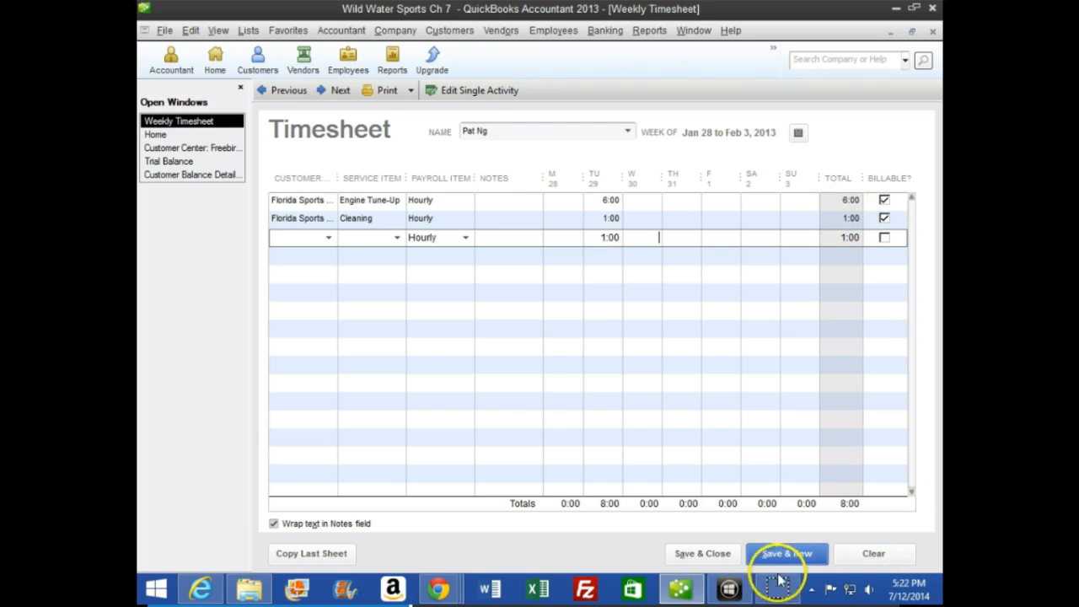
left_click(699, 556)
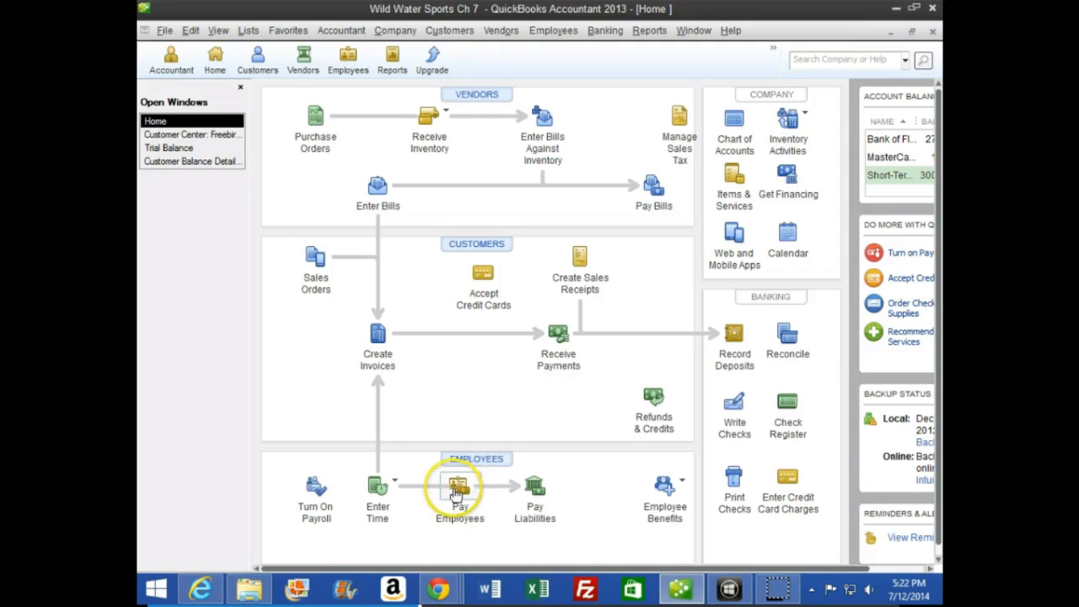
Step: Switch to the CourseSmart textbook in Chrome and read the instructions on page 175 for processing January payroll
mouse_move(435, 587)
mouse_move(309, 484)
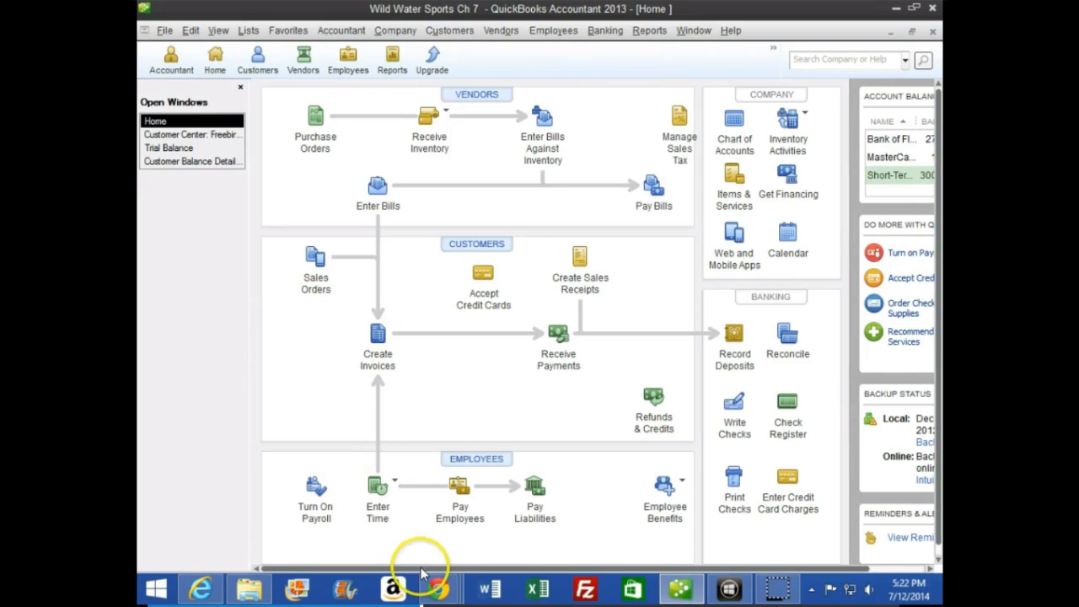
left_click(557, 493)
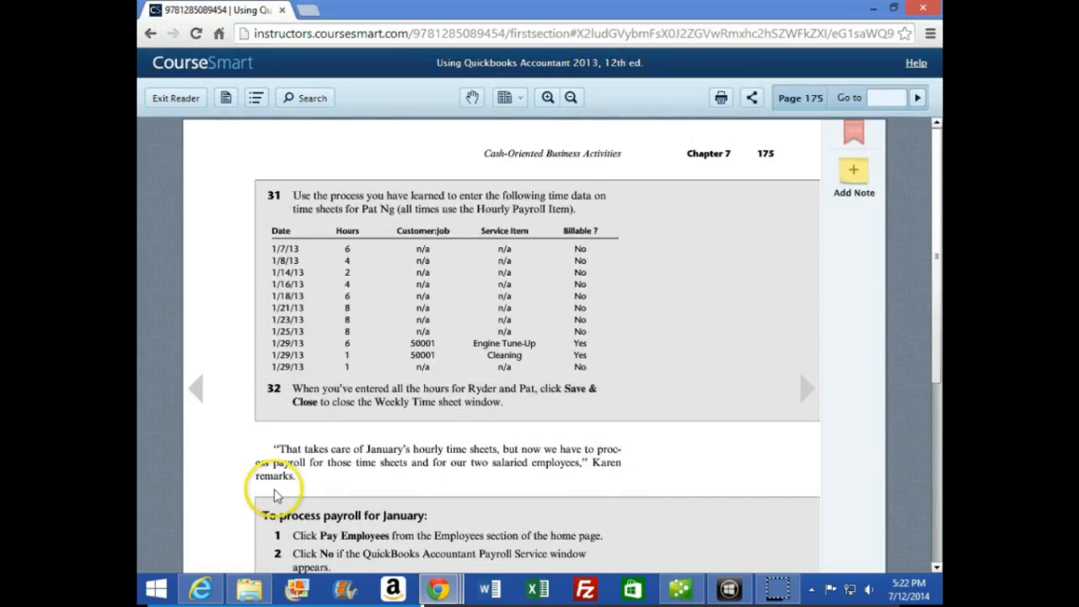
scroll(269, 488, "down", 1)
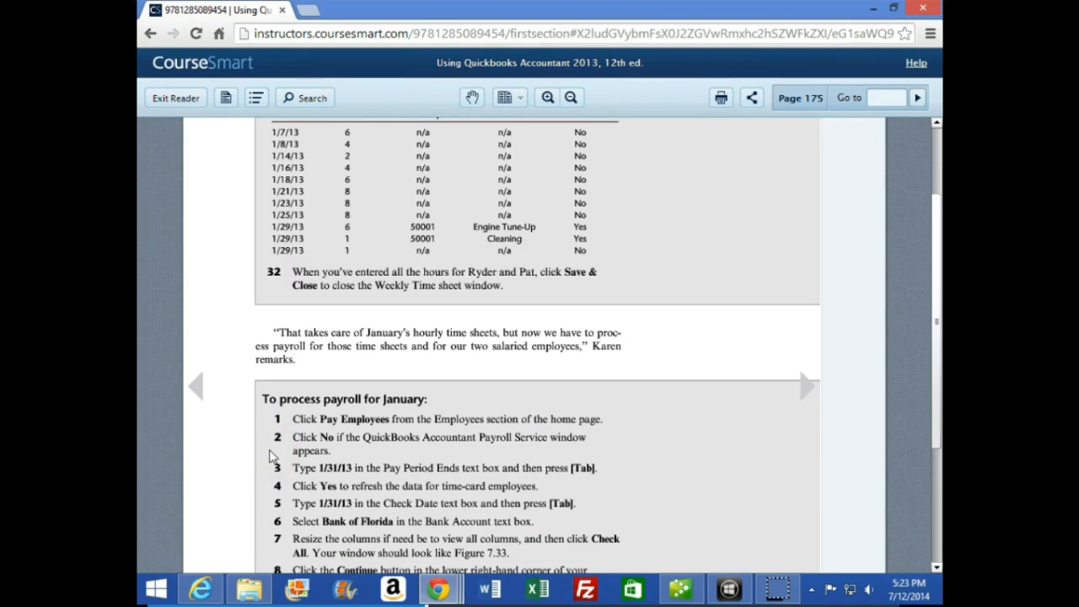
scroll(249, 473, "down", 1)
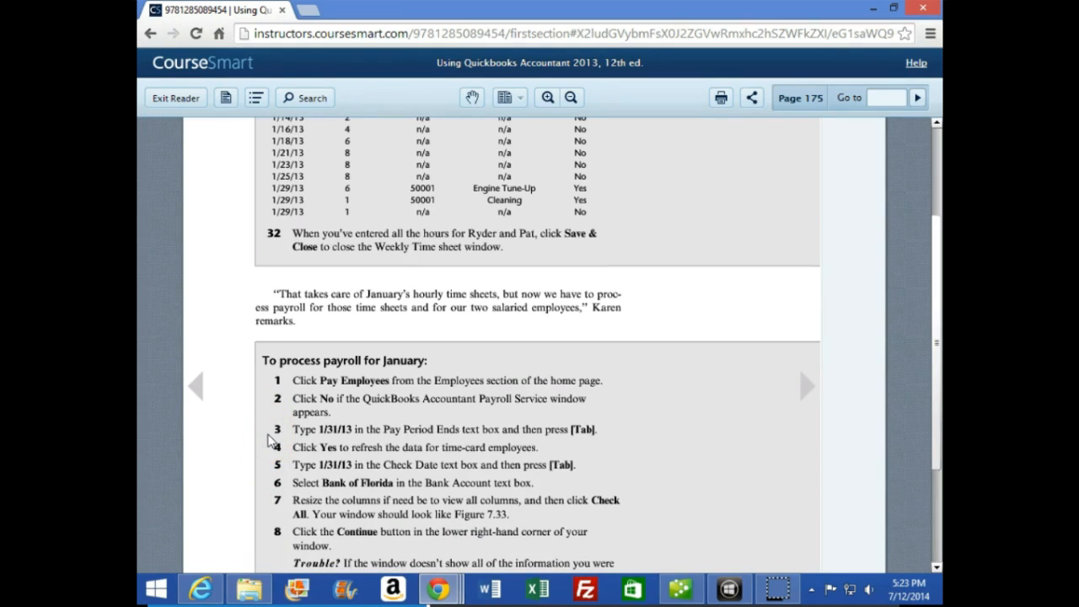
left_click(272, 443)
scroll(271, 455, "down", 1)
left_click(273, 441)
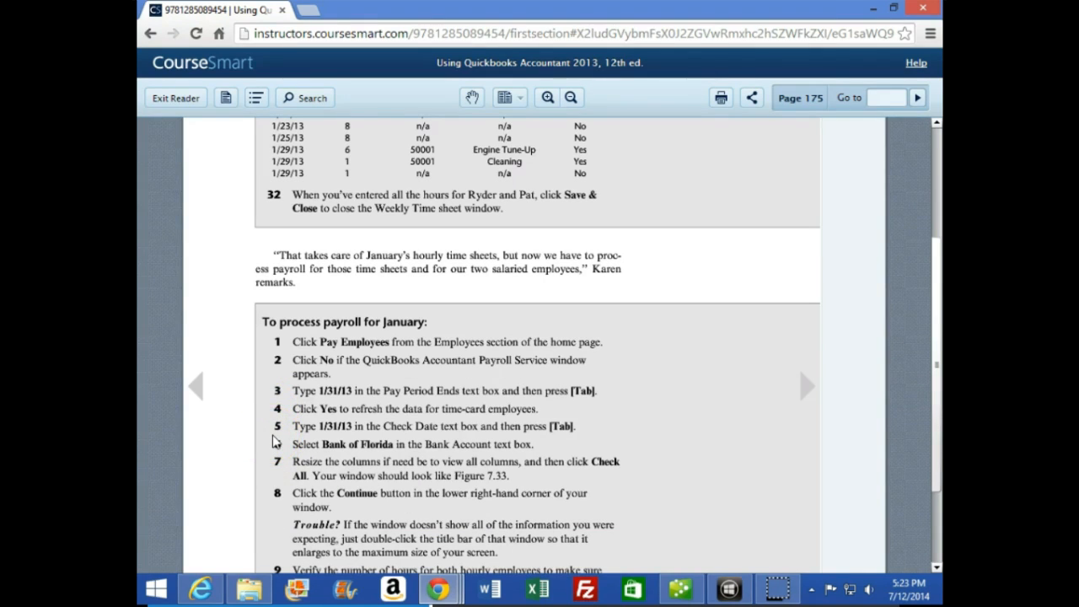
scroll(272, 442, "down", 1)
left_click(268, 414)
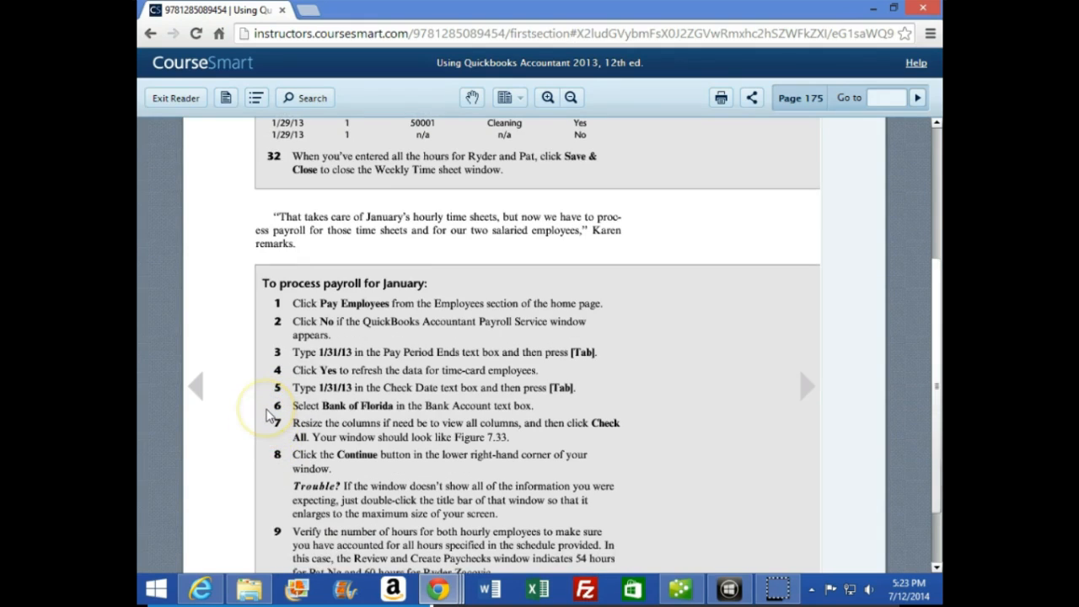
scroll(268, 414, "down", 1)
left_click(272, 402)
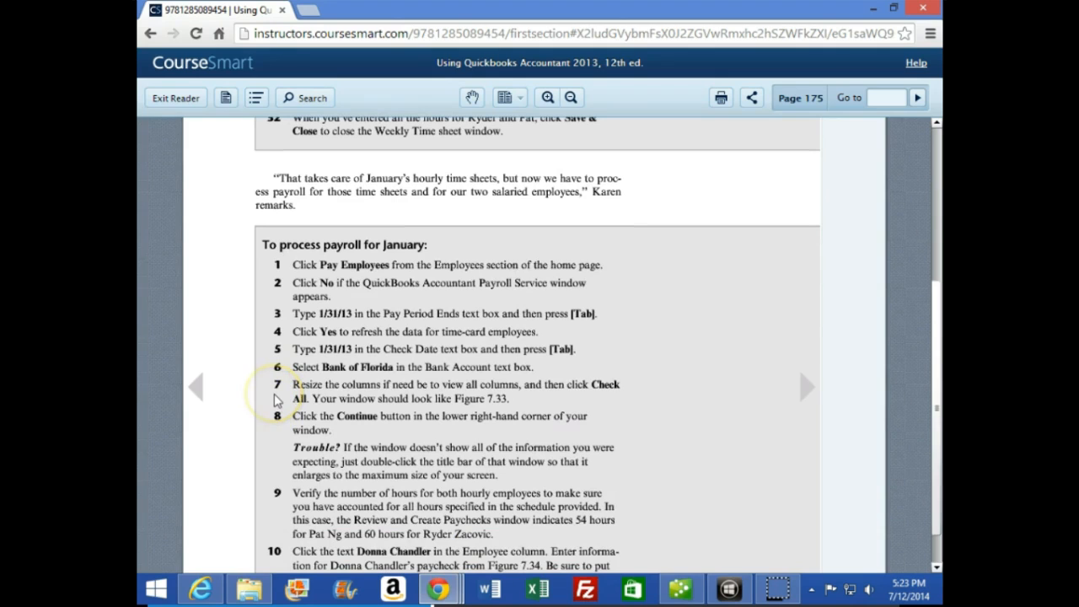
left_click(271, 392)
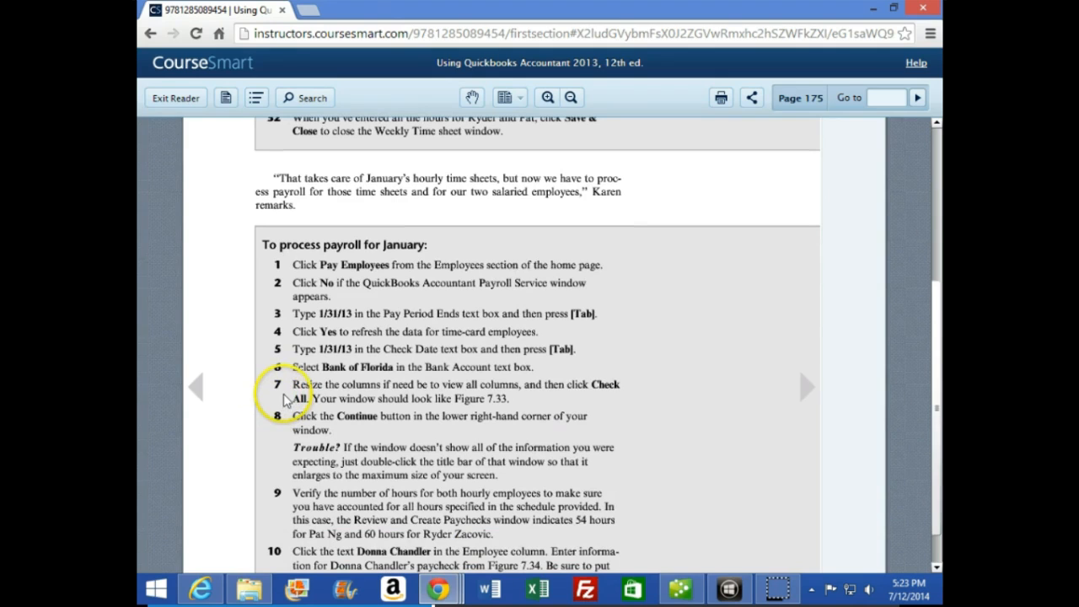
left_click(302, 381)
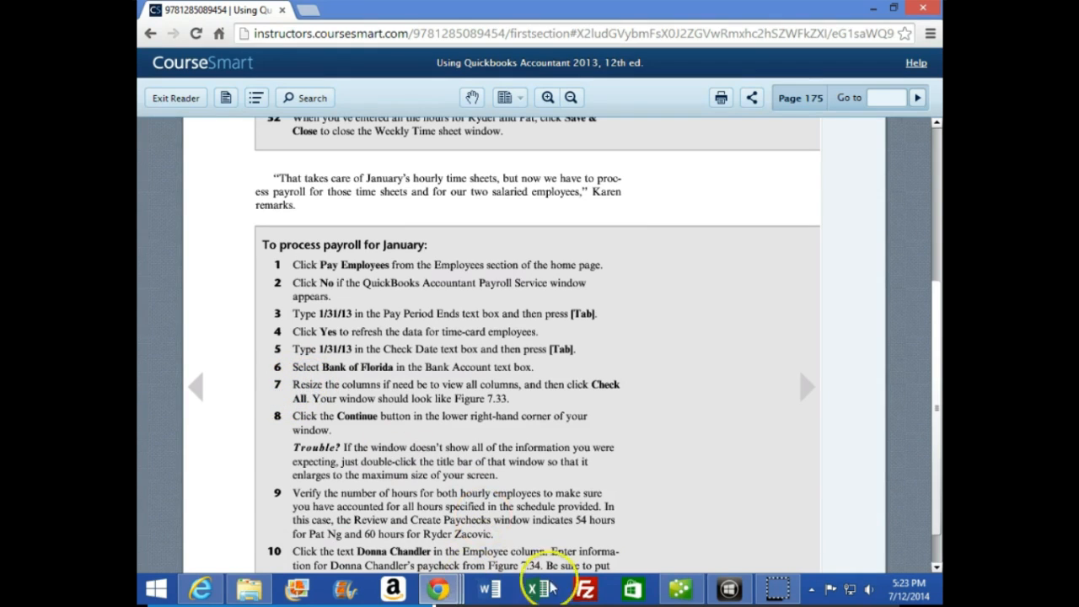
left_click(595, 592)
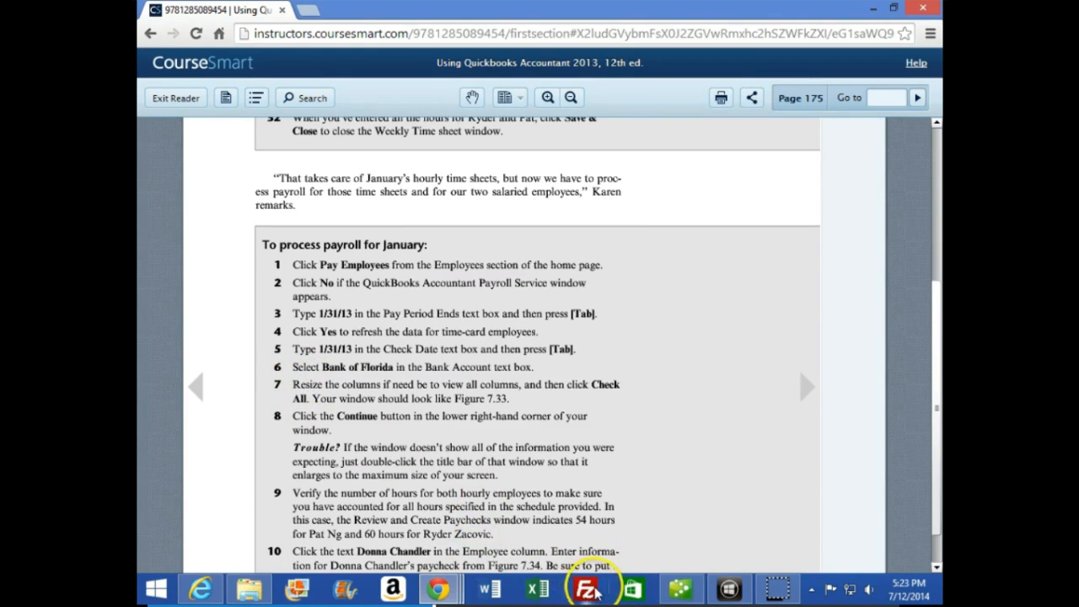
Step: Switch to QuickBooks, start paying employees and set the pay period end date to 01/31/13, updating the hours worked from the new period
left_click(679, 583)
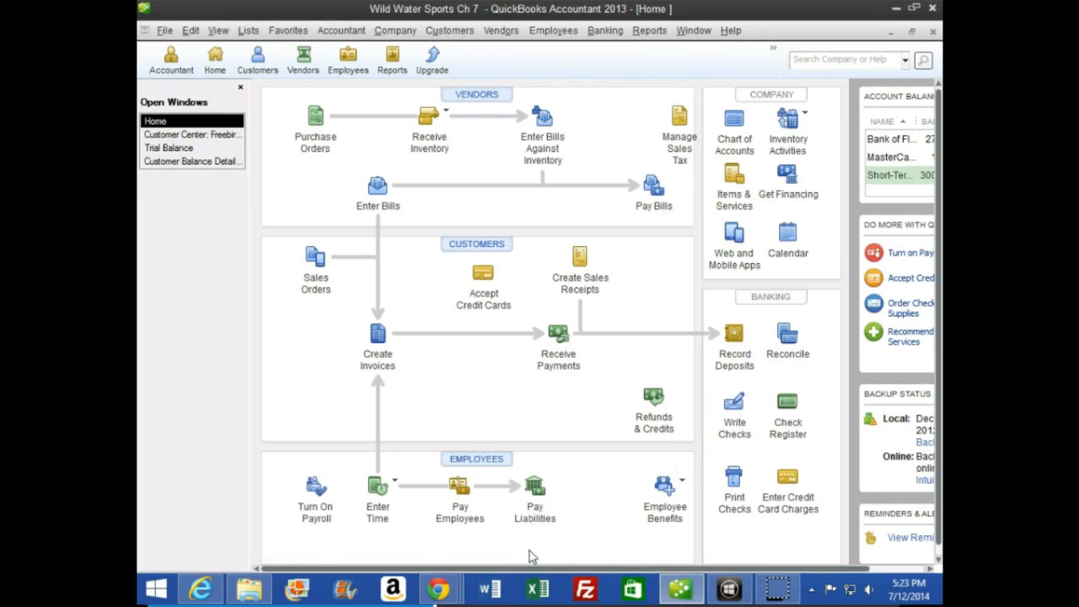
left_click(458, 489)
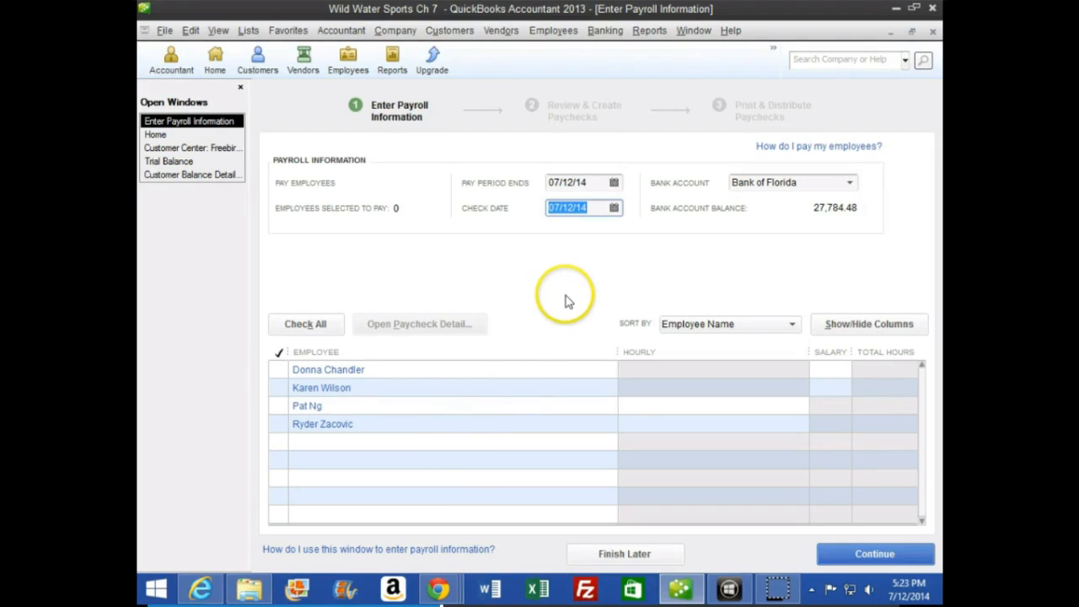
left_click(595, 181)
type("0131136")
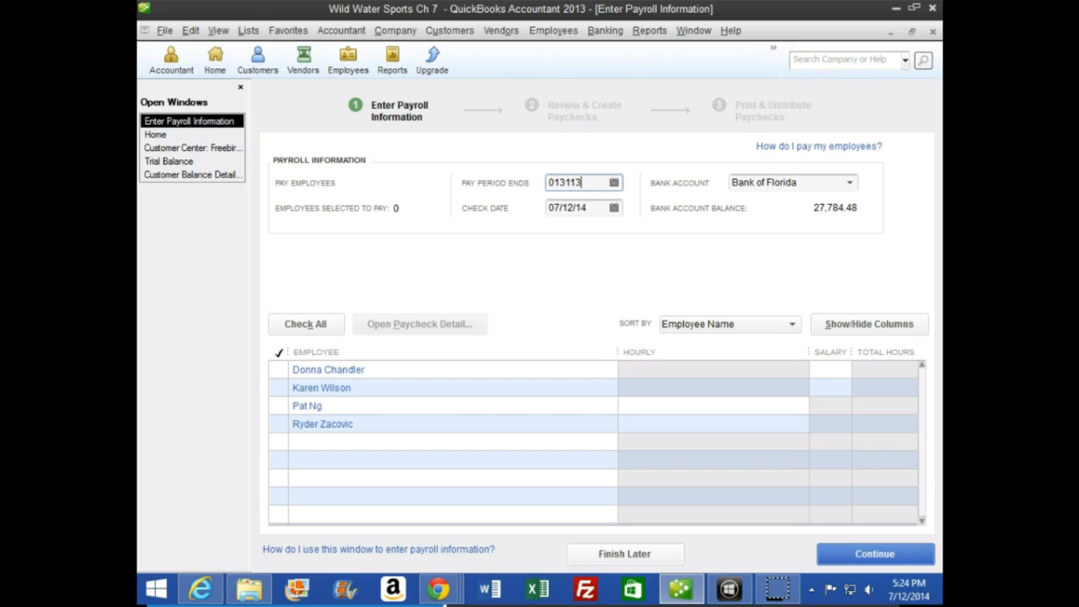
key("Tab")
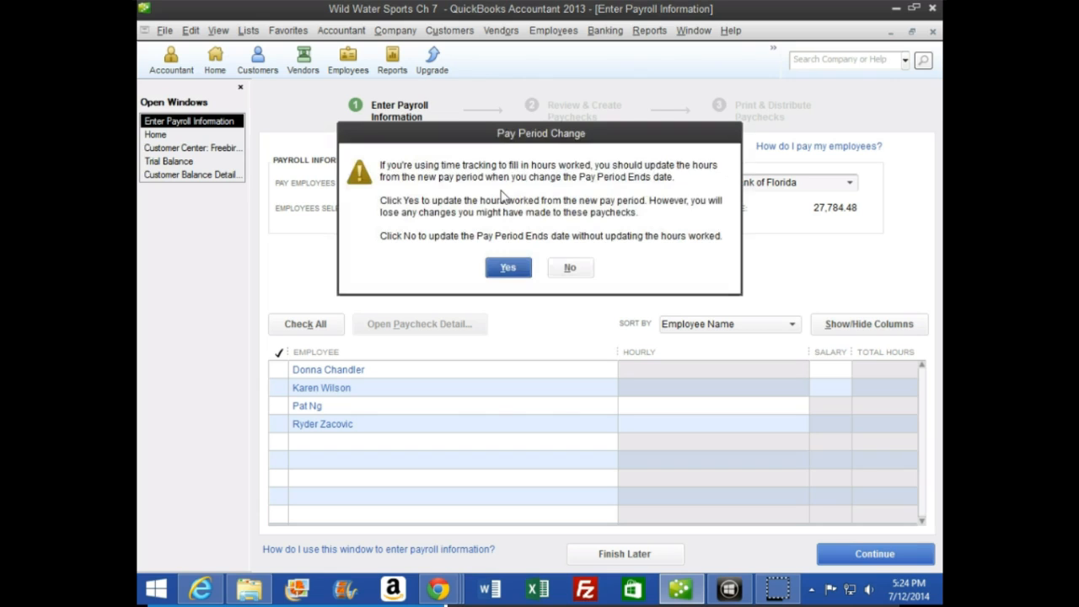
left_click(524, 273)
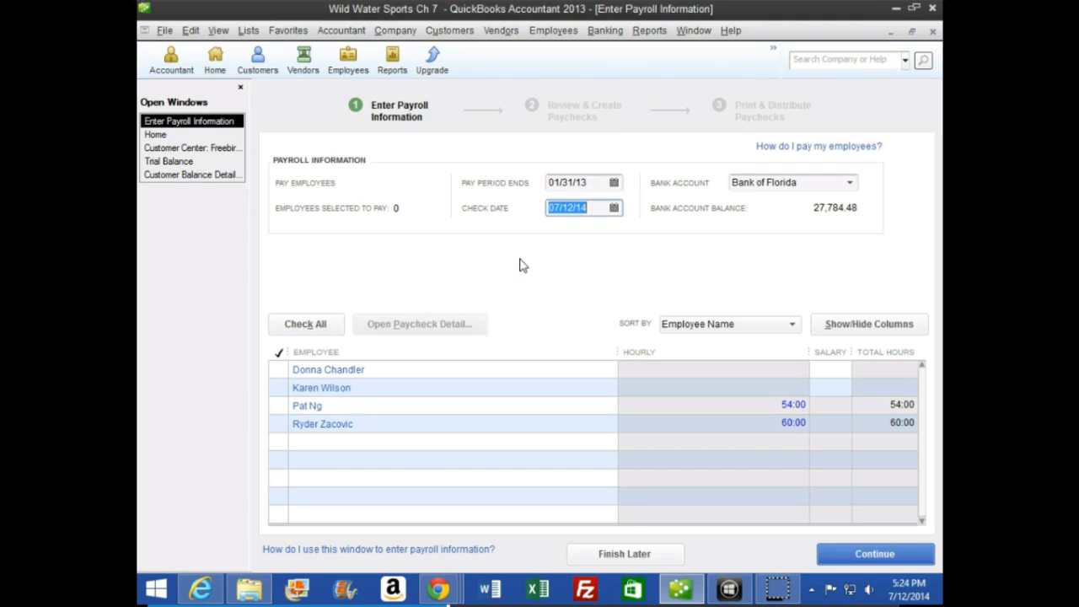
Step: Set the paycheck date to 01/31/13
type("013113")
key("Tab")
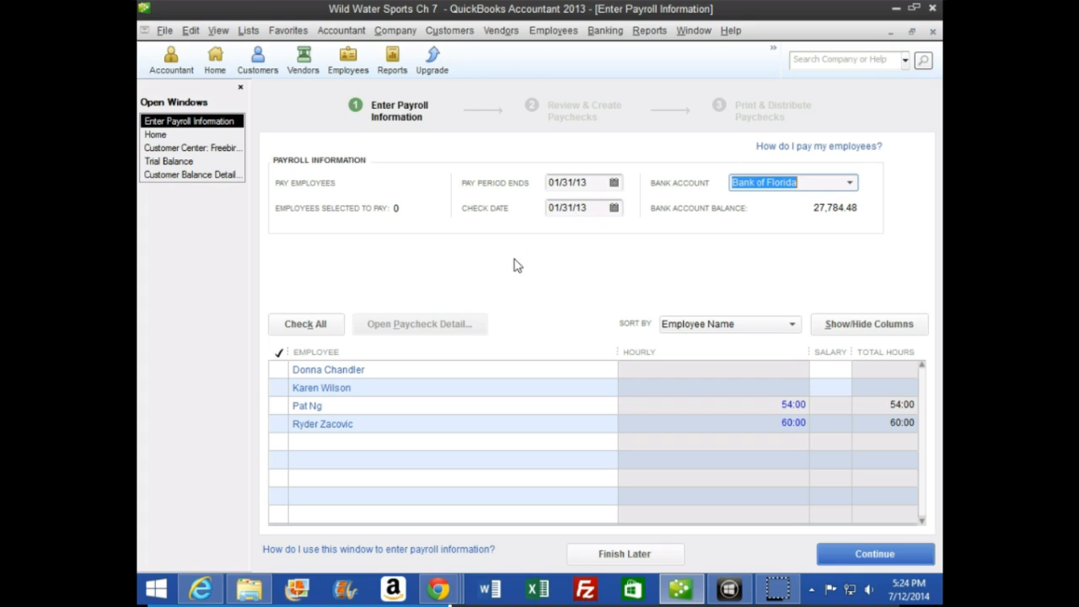
left_click(578, 207)
Step: Narrow the Employee and Hourly columns, then mark all employees for payment and continue to the paycheck review
left_click_drag(618, 351, 435, 351)
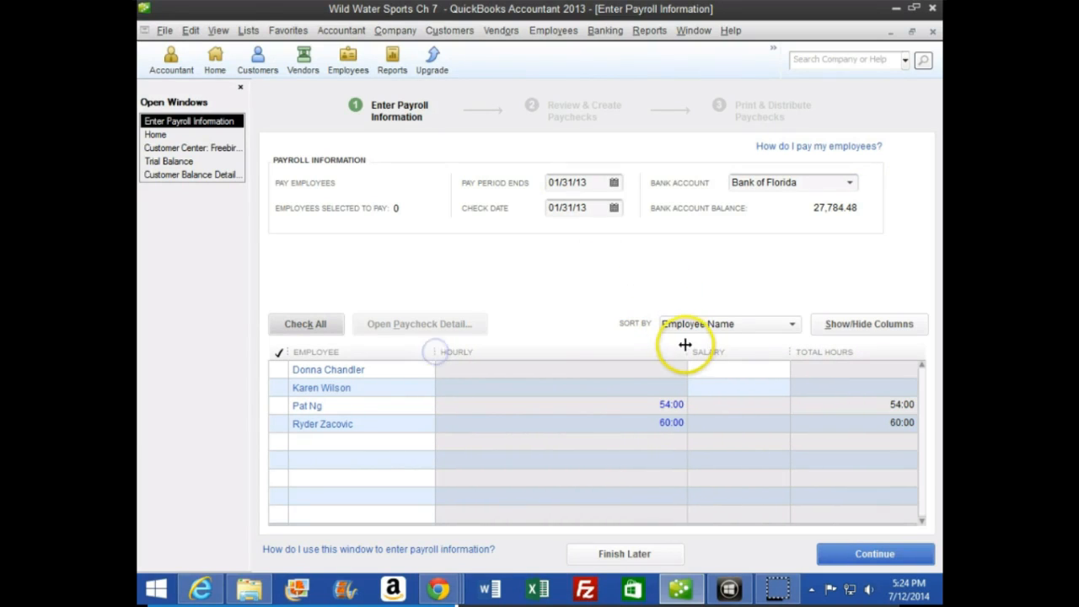
left_click_drag(686, 352, 612, 361)
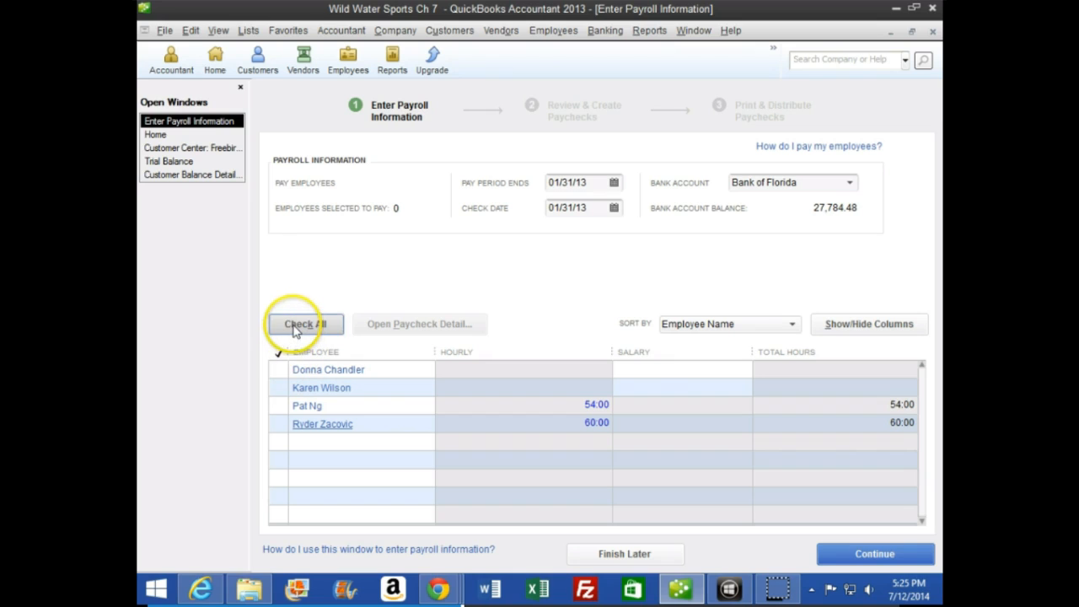
left_click(295, 329)
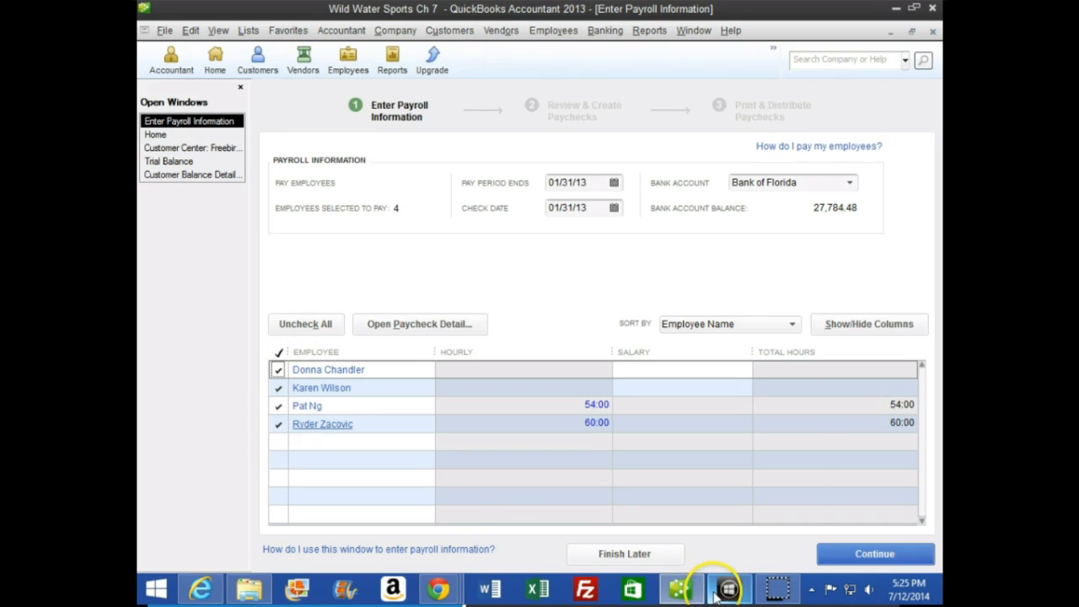
mouse_move(717, 592)
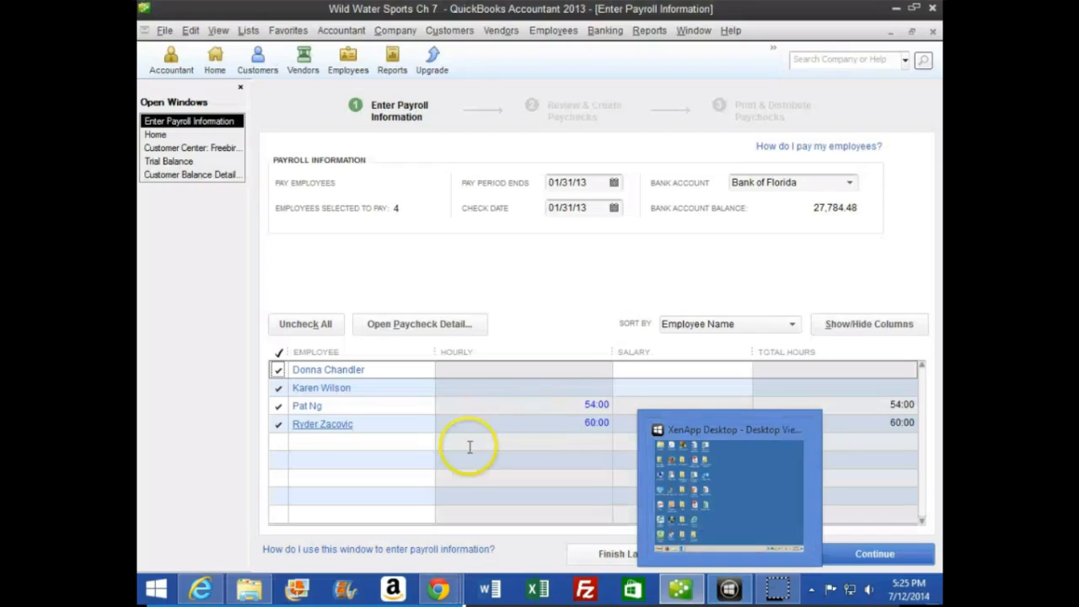
left_click(836, 553)
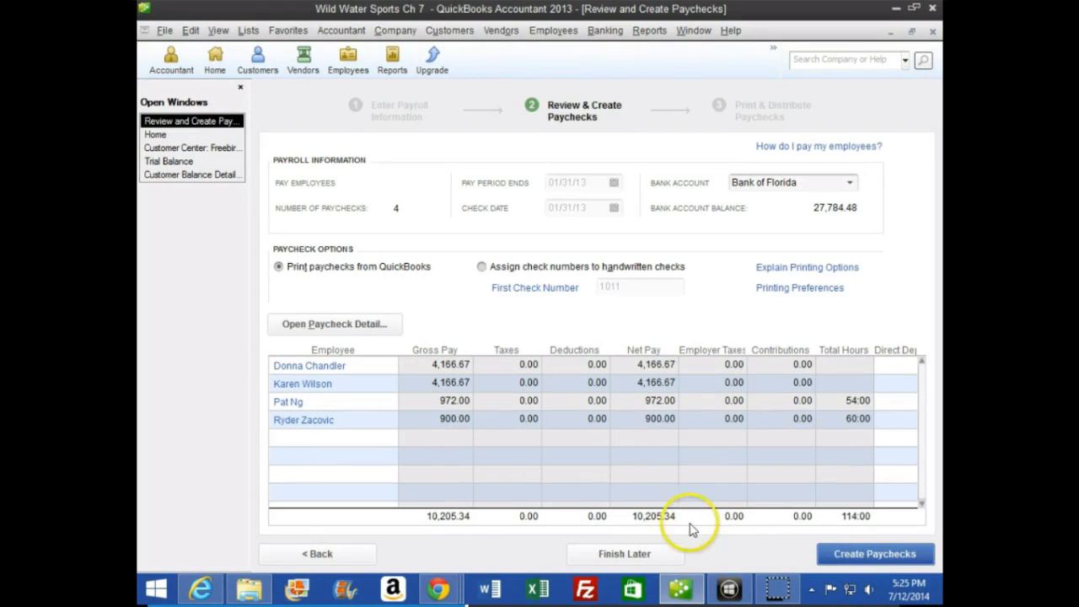
Step: Switch to the textbook in Chrome and read steps 9 and 10 on page 175 and the figures on page 176
mouse_move(457, 592)
left_click(616, 508)
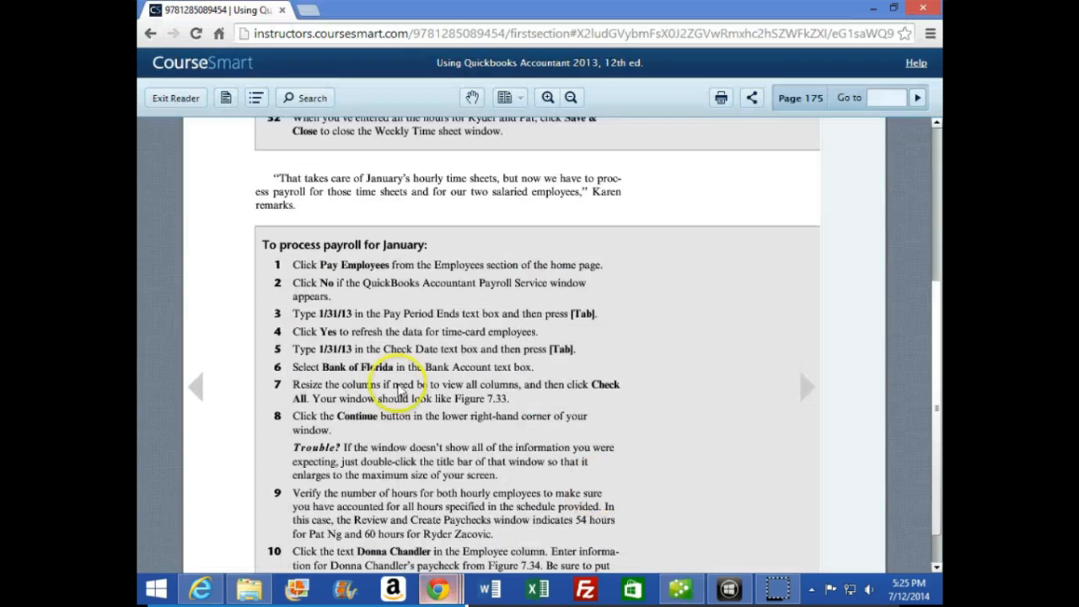
scroll(296, 394, "down", 1)
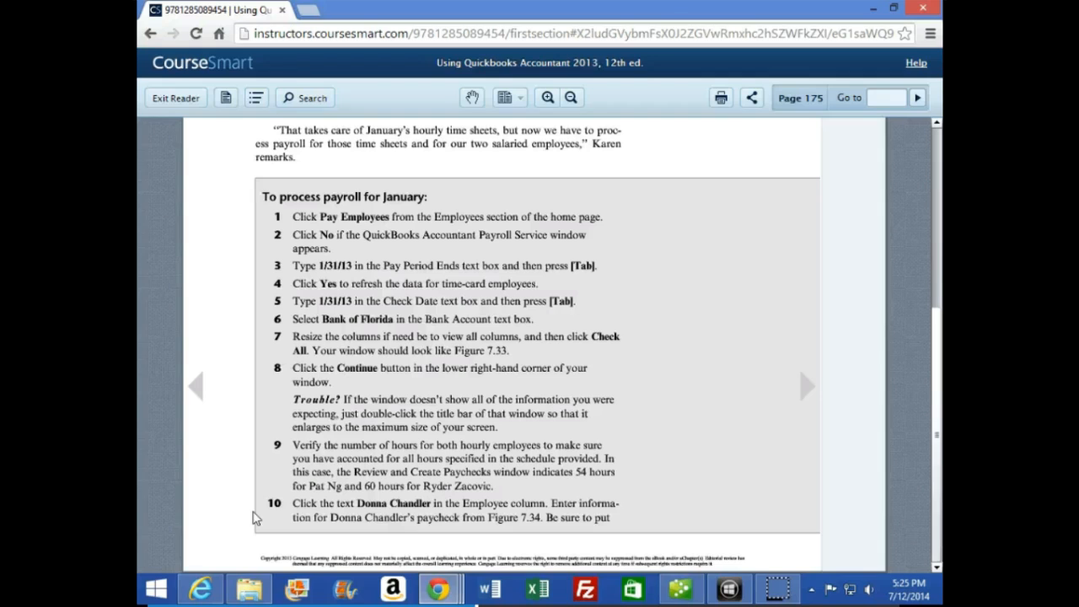
left_click(803, 387)
scroll(801, 385, "down", 1)
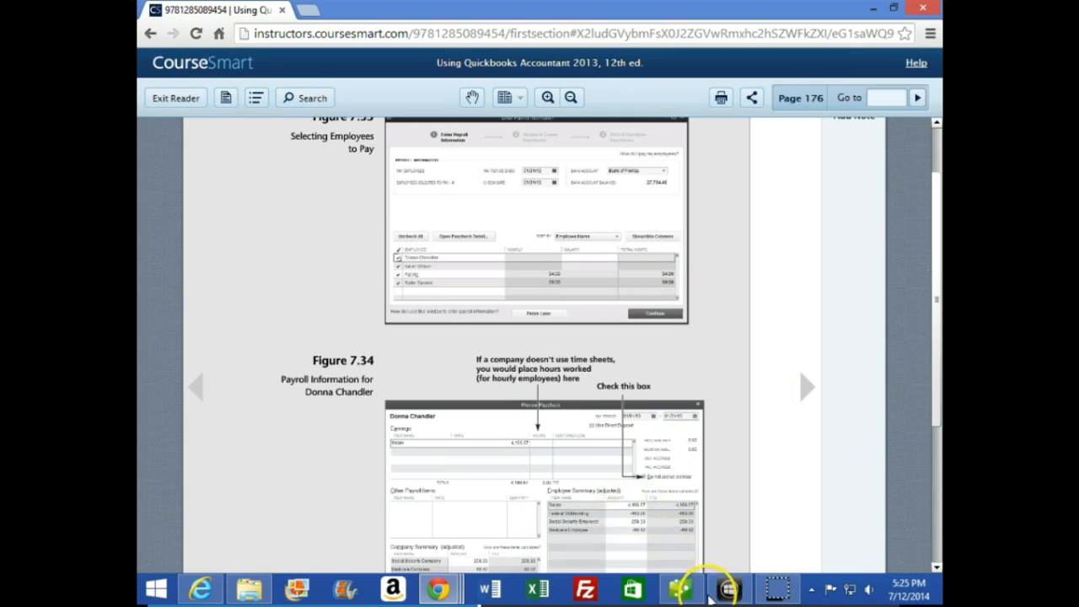
Step: Switch back to QuickBooks and open the paycheck preview of the first listed salaried employee
left_click(683, 588)
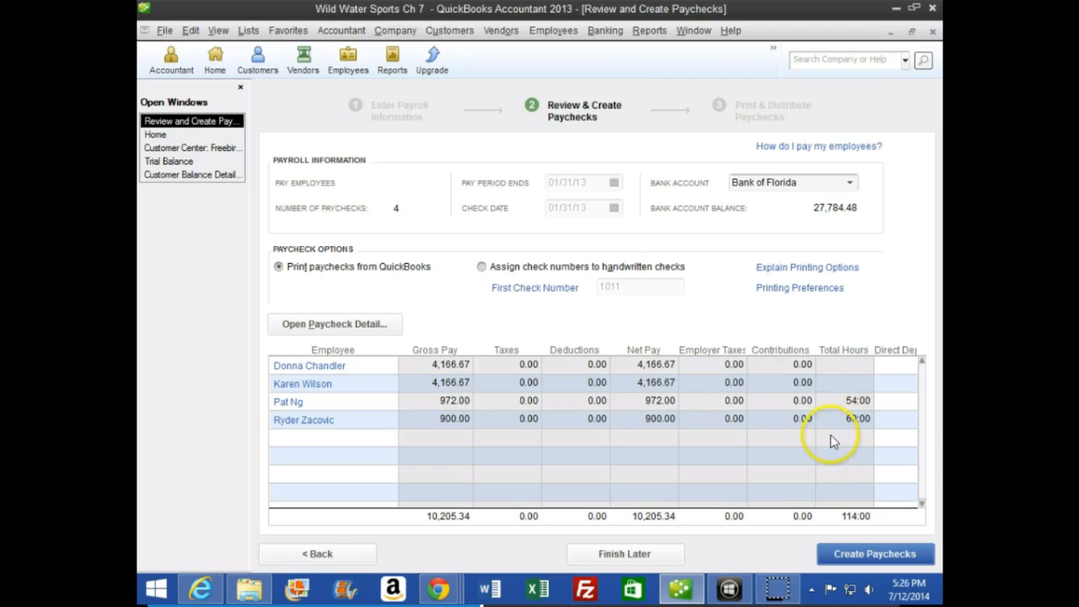
left_click(304, 365)
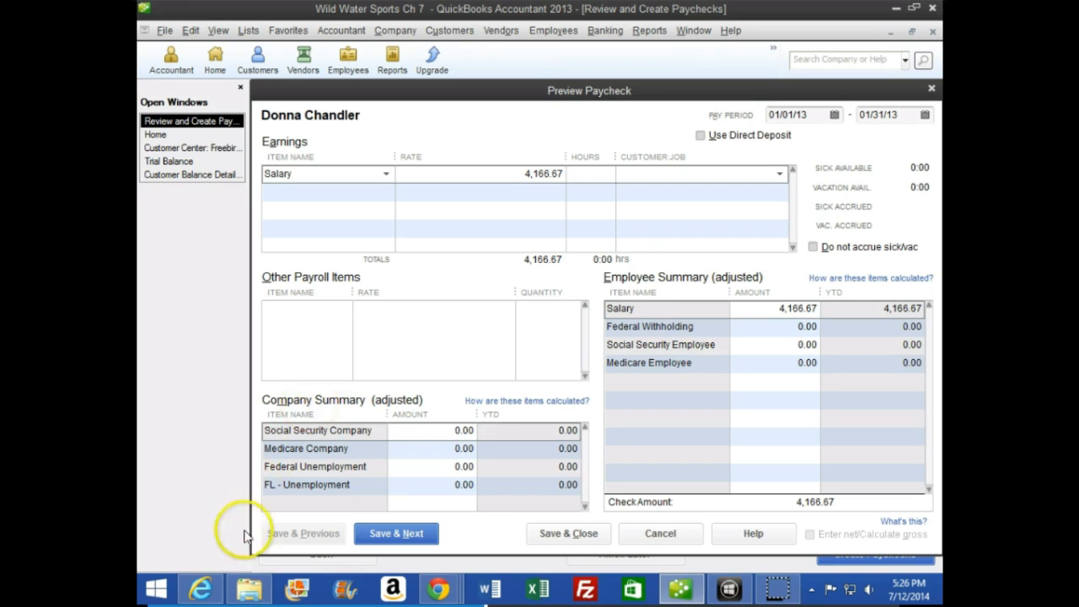
Step: Switch to the textbook in Chrome and enlarge Figure 7.34 on page 176 to read the paycheck's employee and company tax amounts
mouse_move(451, 594)
left_click(631, 492)
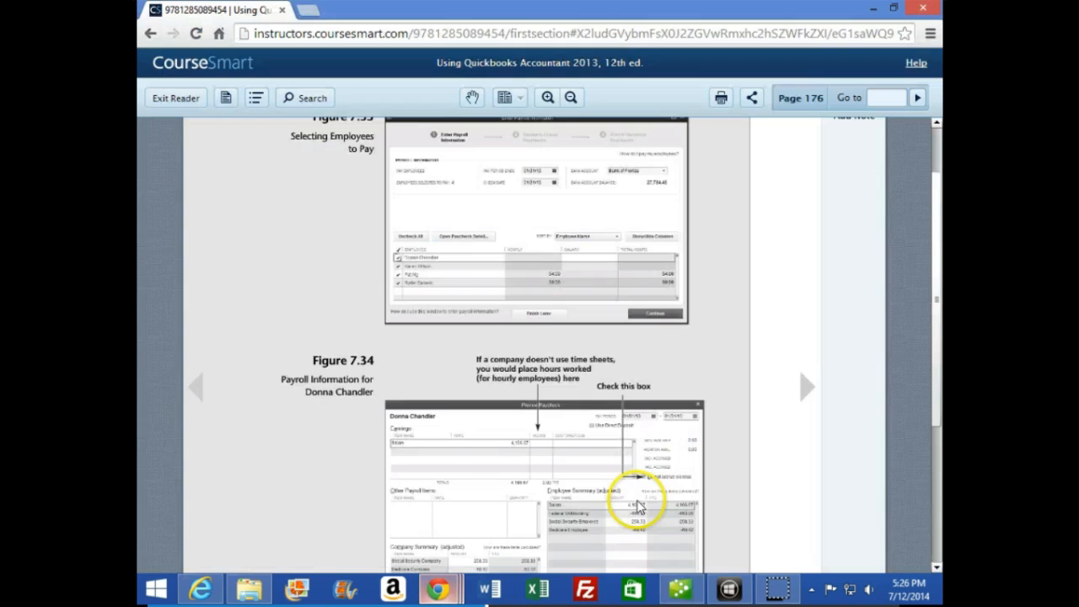
scroll(749, 427, "down", 1)
scroll(749, 427, "down", 2)
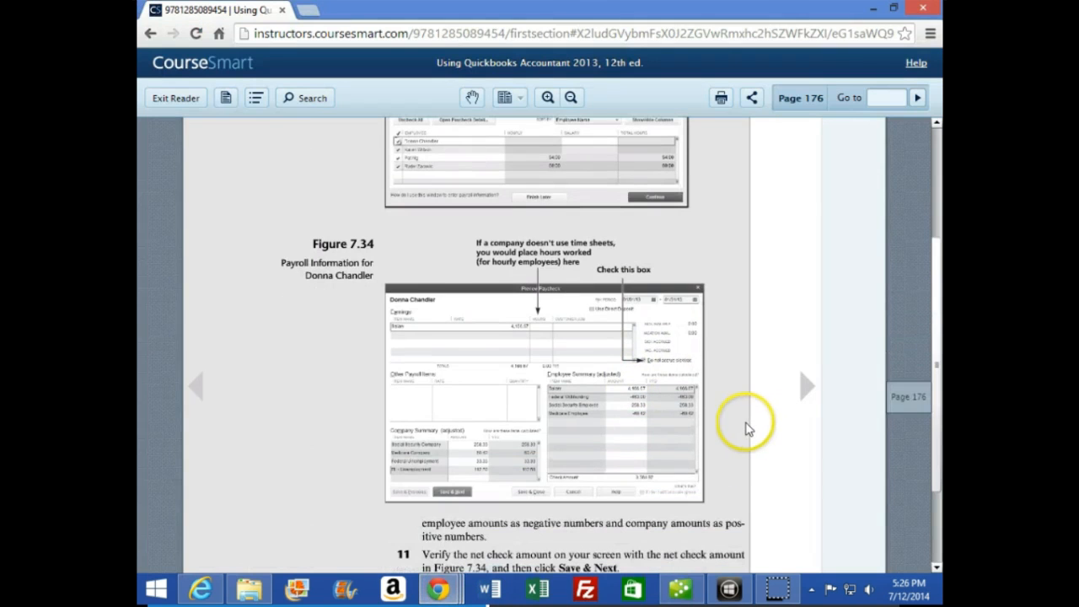
scroll(749, 426, "up", 6)
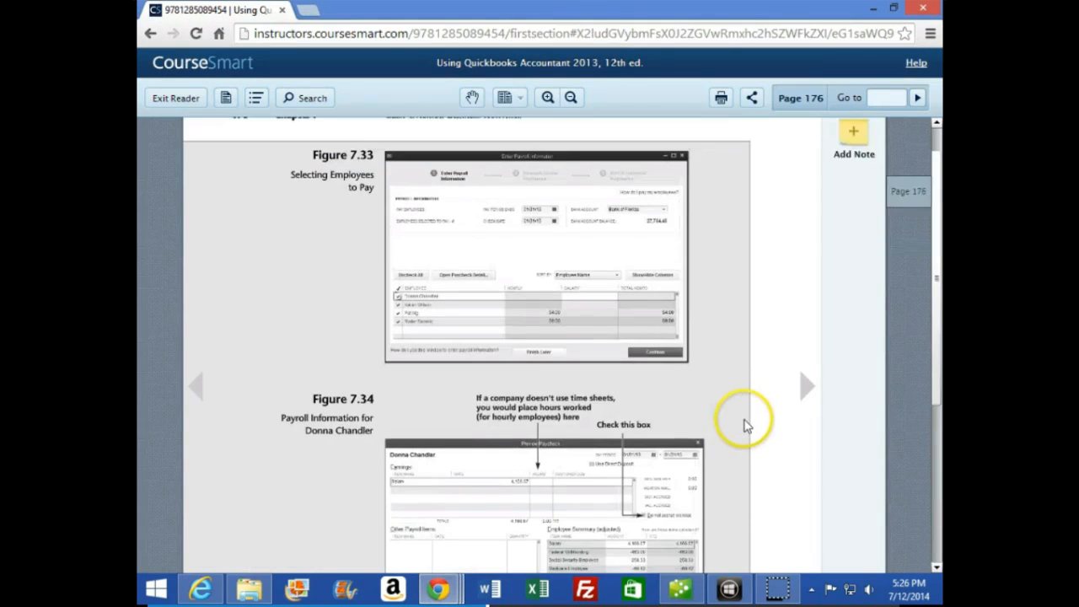
scroll(747, 426, "down", 5)
scroll(744, 426, "down", 3)
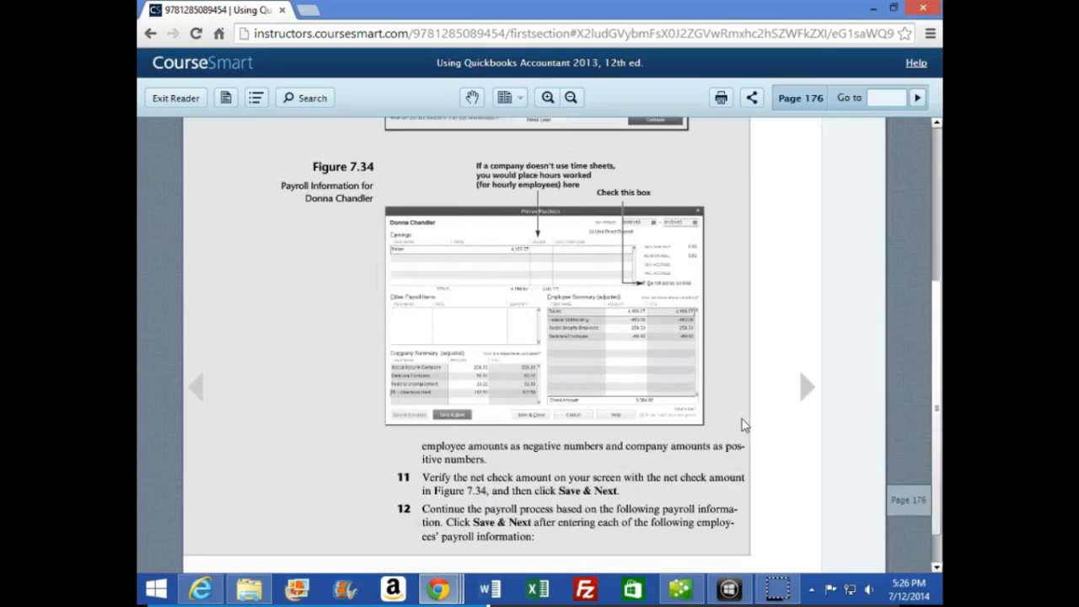
left_click(725, 441)
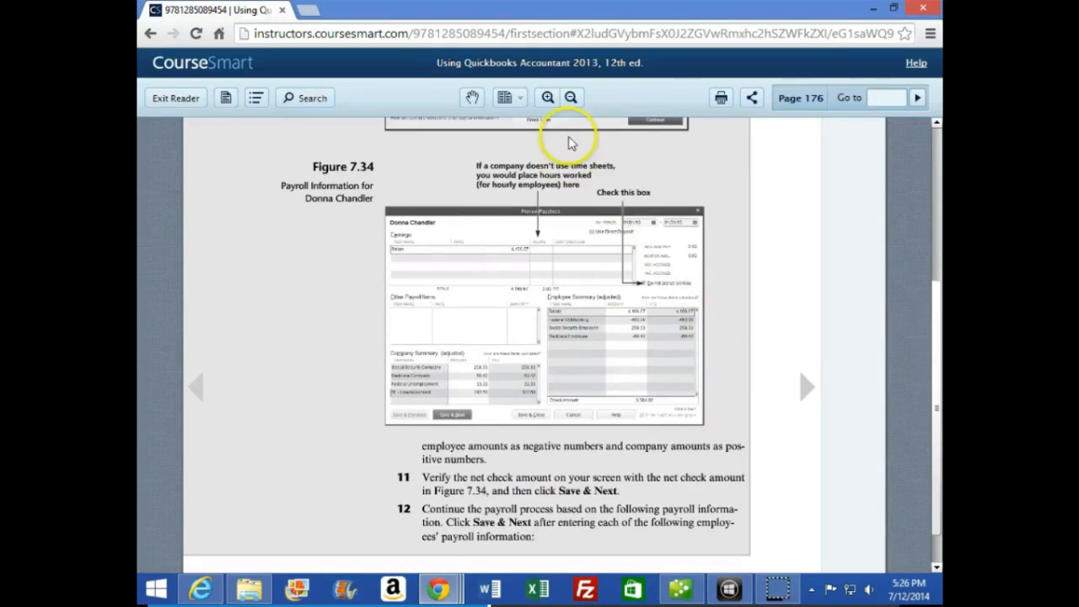
left_click(549, 99)
left_click(550, 99)
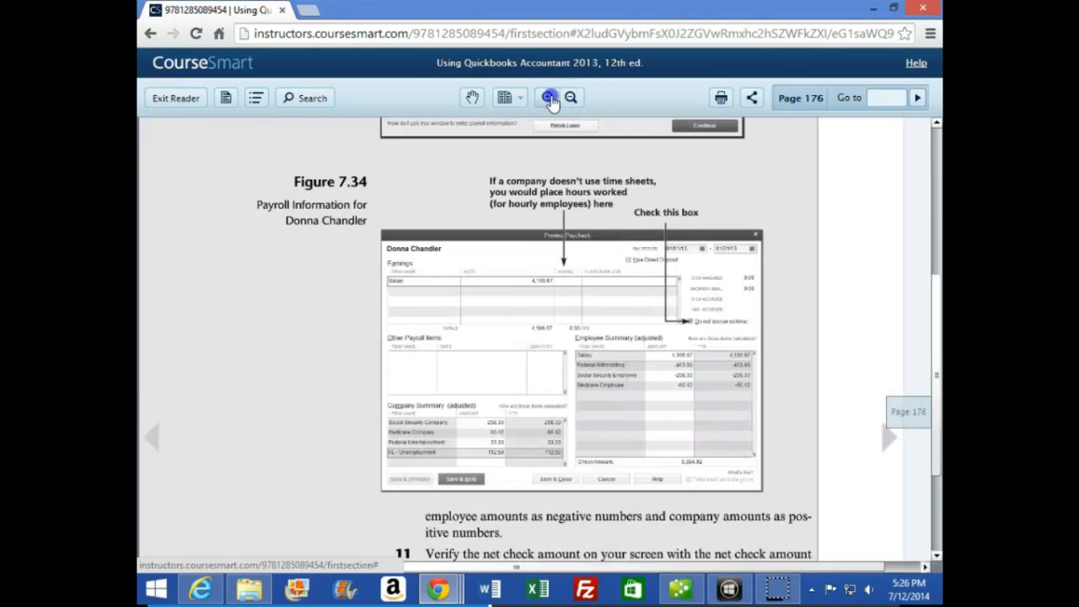
left_click(587, 261)
scroll(599, 286, "down", 1)
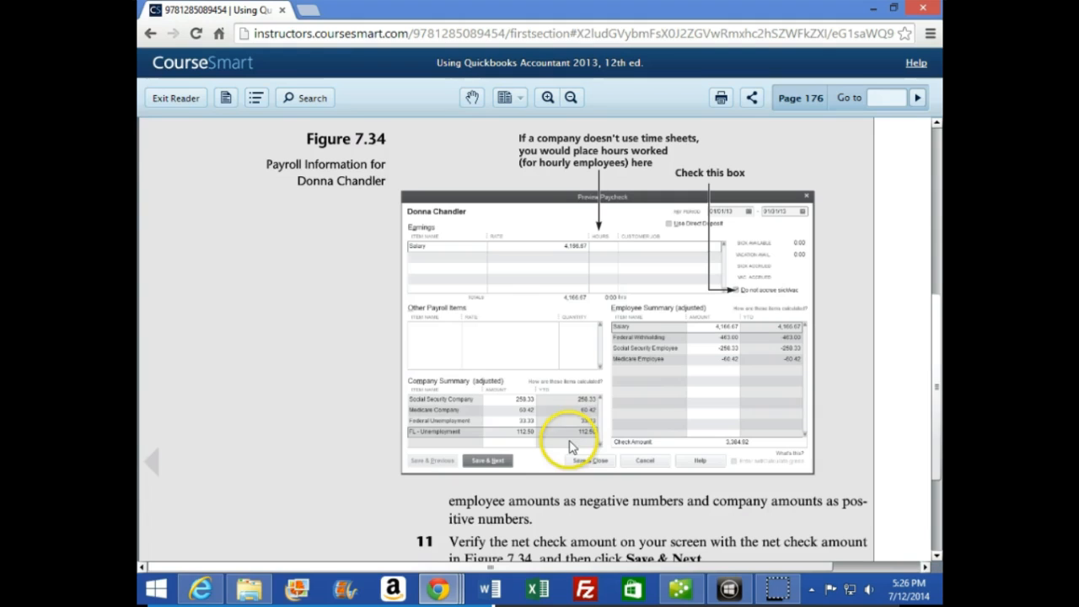
Step: Switch back to QuickBooks and enter the employee amounts: Federal Withholding -463.00, Social Security -258.33 and Medicare -60.42
left_click(679, 590)
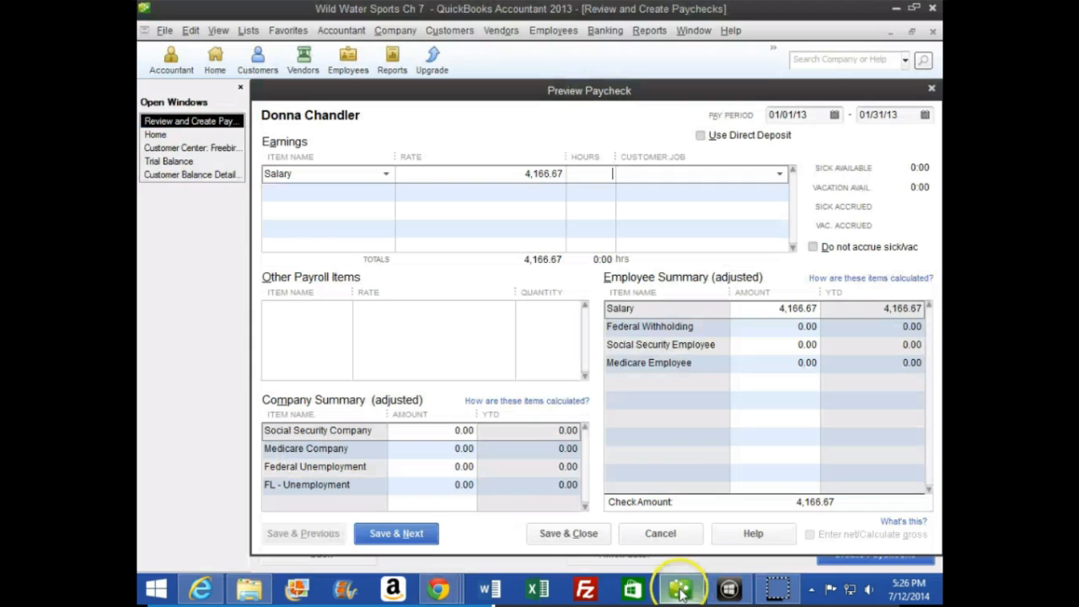
left_click(778, 328)
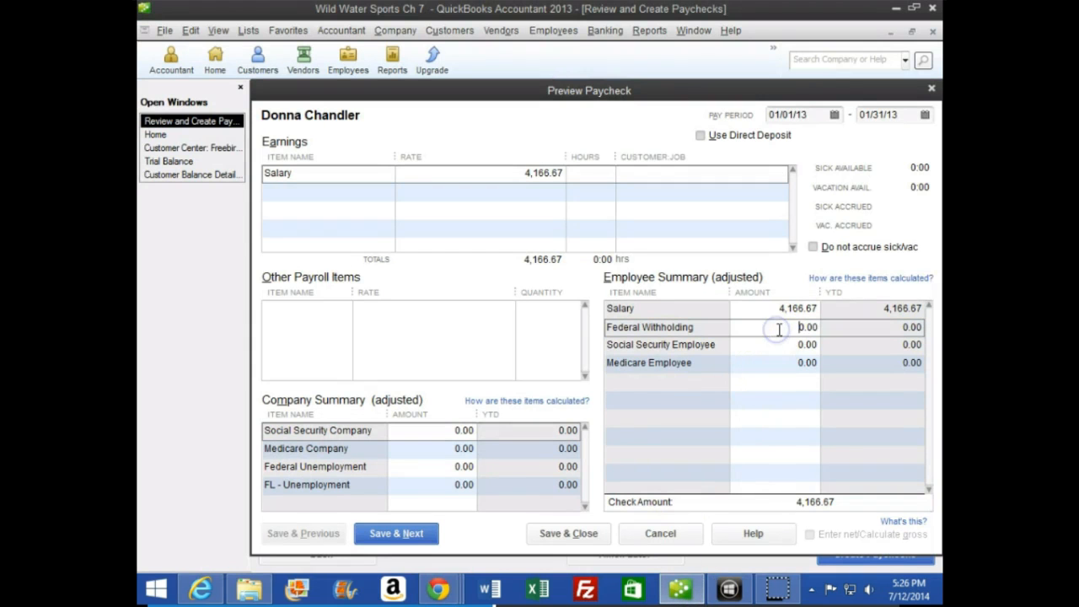
left_click_drag(781, 331, 839, 329)
type("-463")
key("Tab")
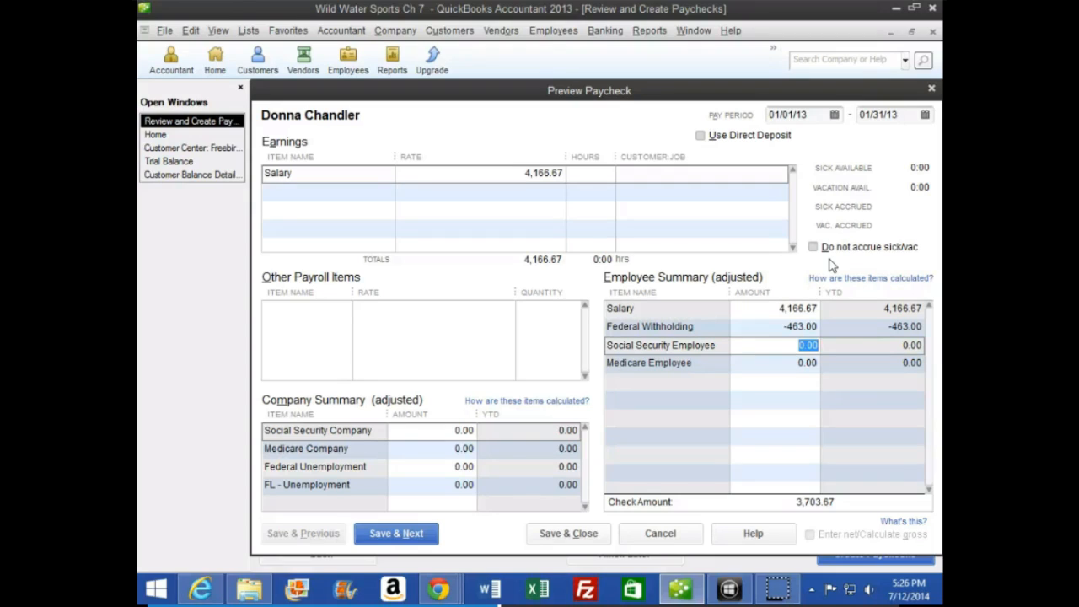
type("-258.33")
key("Tab")
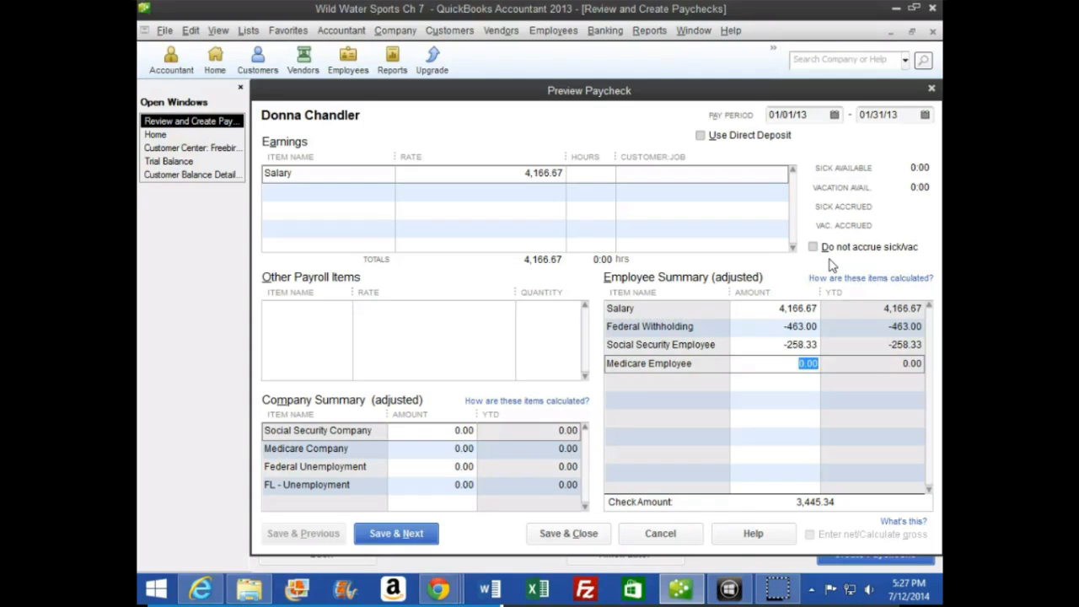
type("-")
key("Tab")
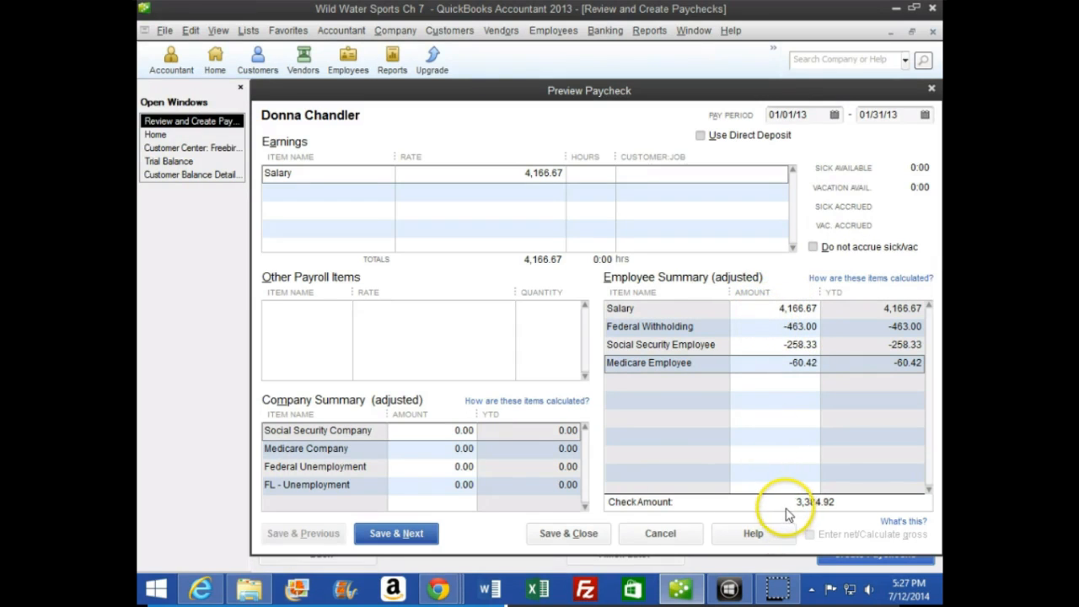
Step: Enter company amounts of 258.33 Social Security, 60.42 Medicare, 33.33 Federal Unemployment and 112.50 FL Unemployment, and save and close the paycheck
left_click(444, 430)
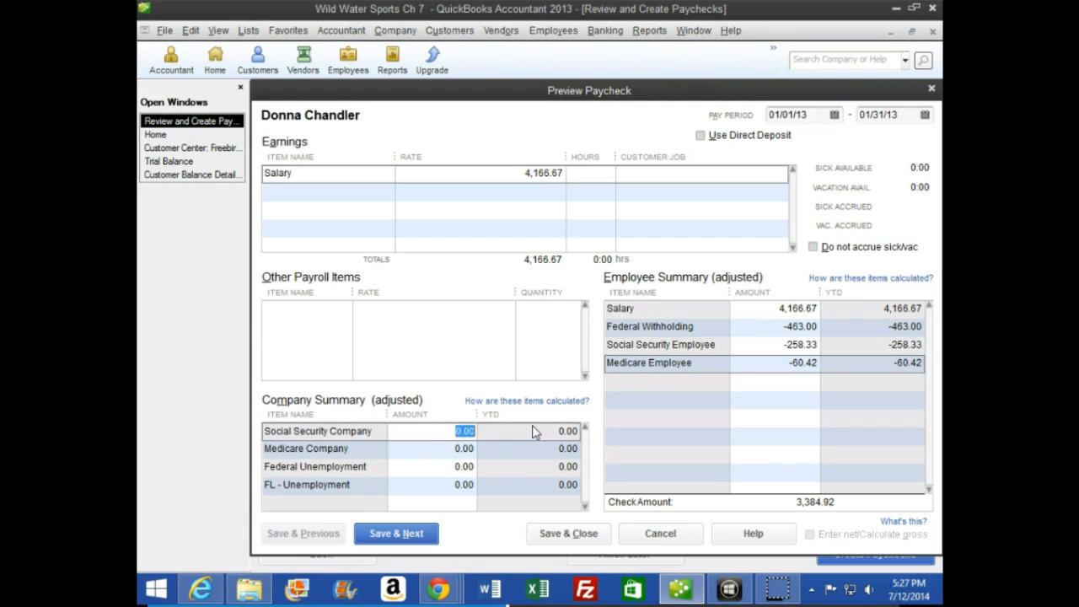
type("258.33")
key("Tab")
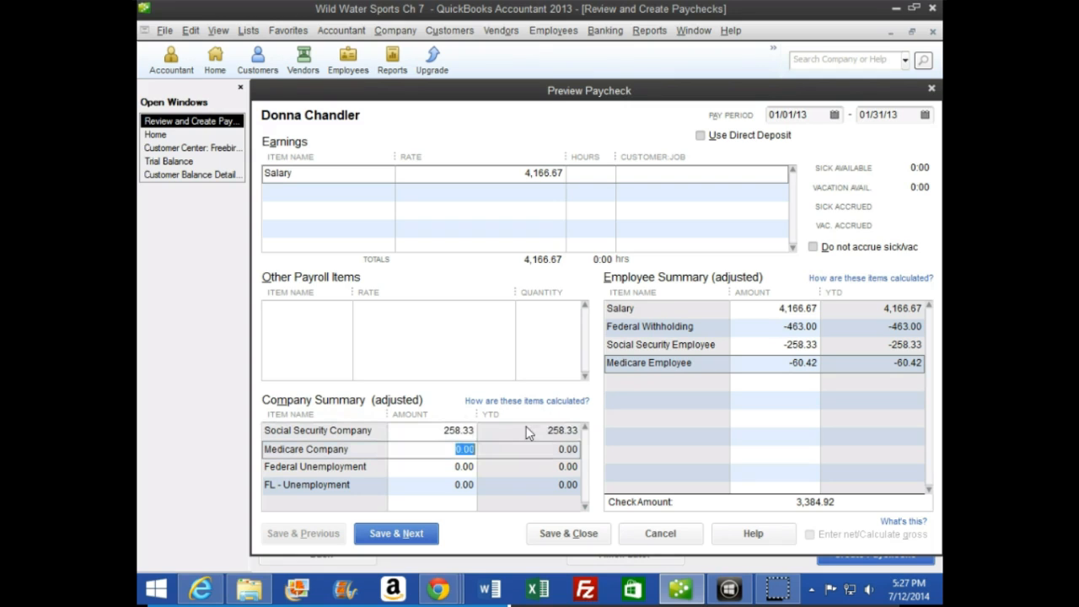
type("60")
key("Tab")
type("33.33")
key("Tab")
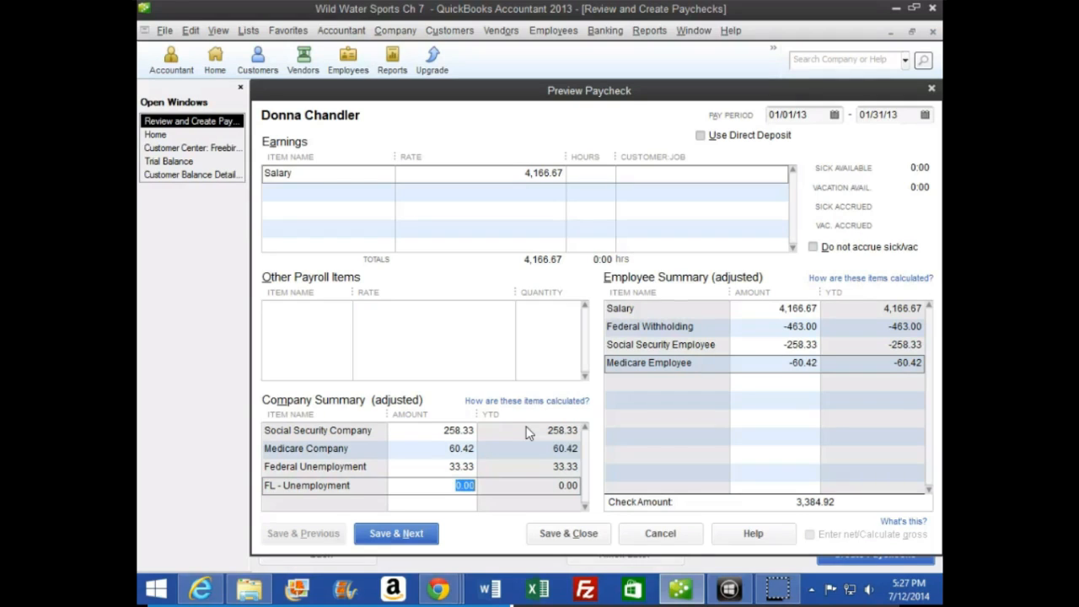
type("112.5")
key("Tab")
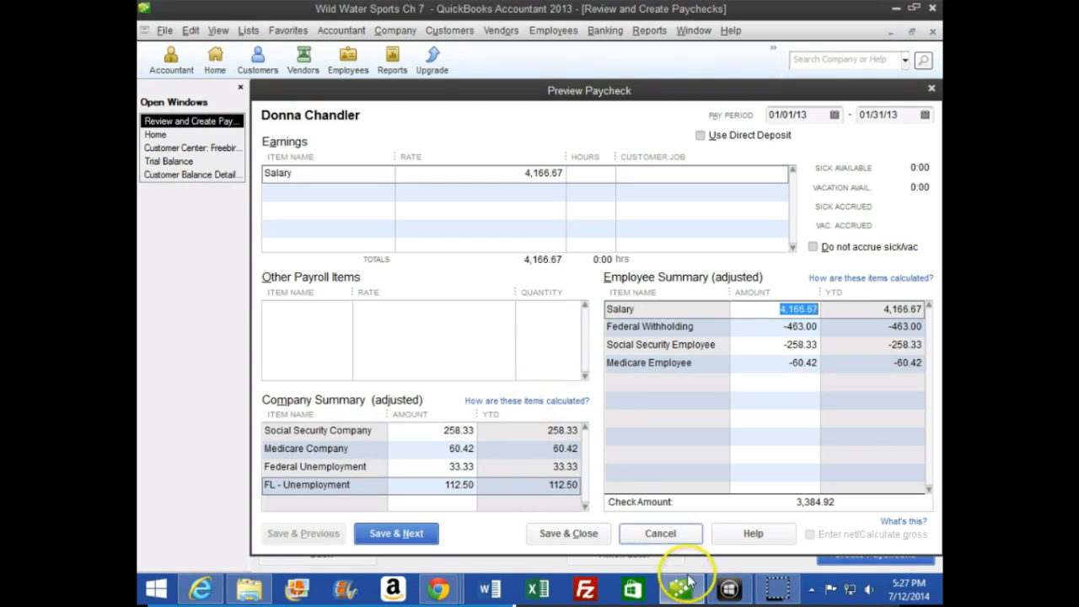
left_click(569, 533)
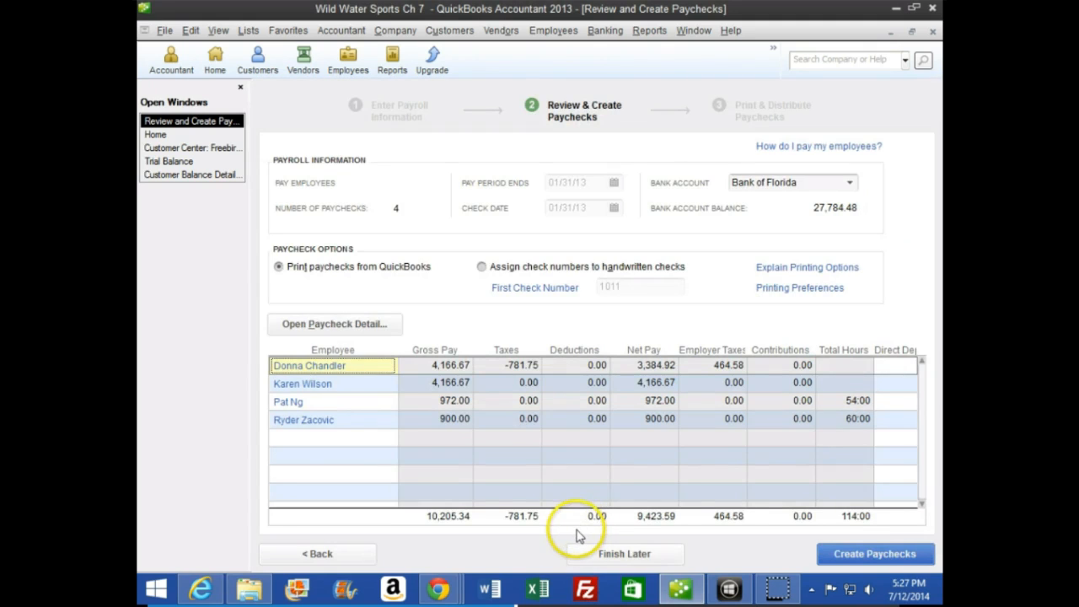
Step: Switch to the textbook in Chrome and go to page 177 to read the remaining three employees' payroll tax amounts
left_click(437, 589)
left_click(616, 509)
scroll(540, 448, "down", 3)
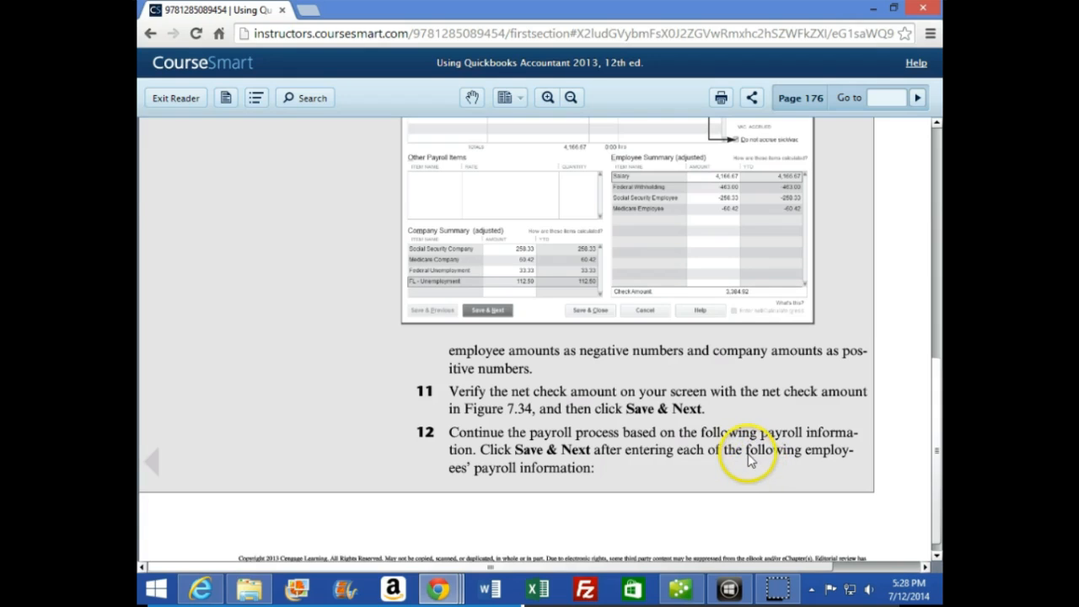
left_click(571, 98)
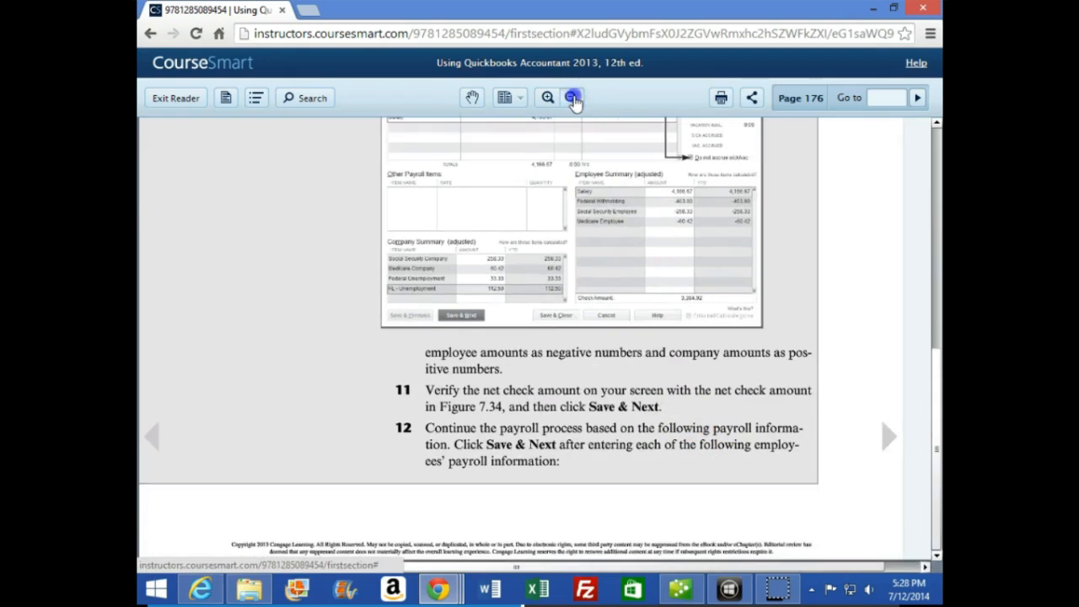
left_click(839, 415)
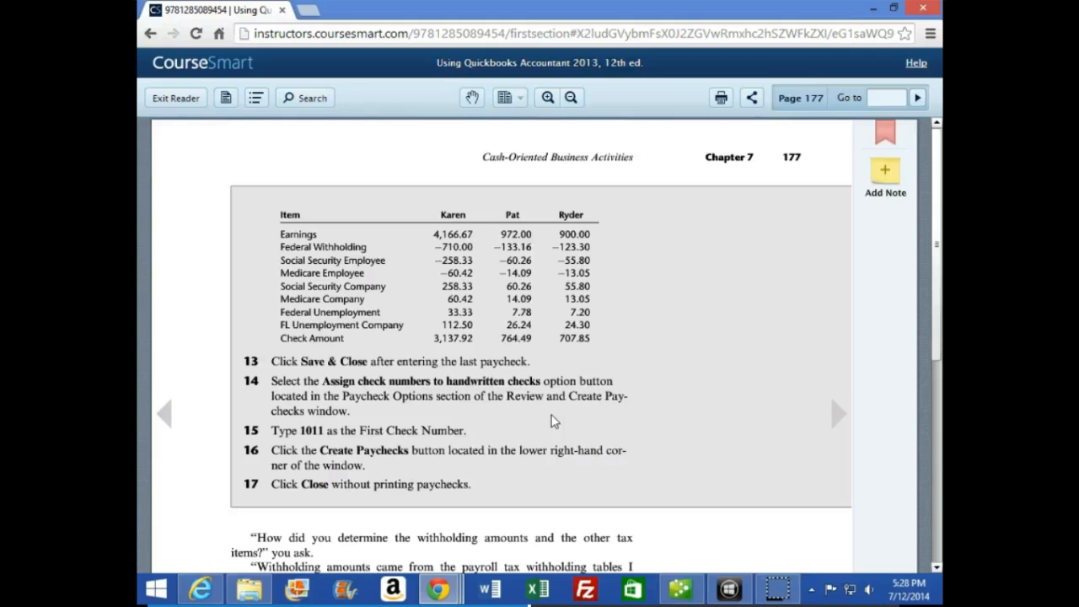
Step: Switch back to QuickBooks and enter the second listed employee's paycheck amounts: Federal Withholding -710.00, Social Security -258.33 and Medicare -60.42
left_click(678, 585)
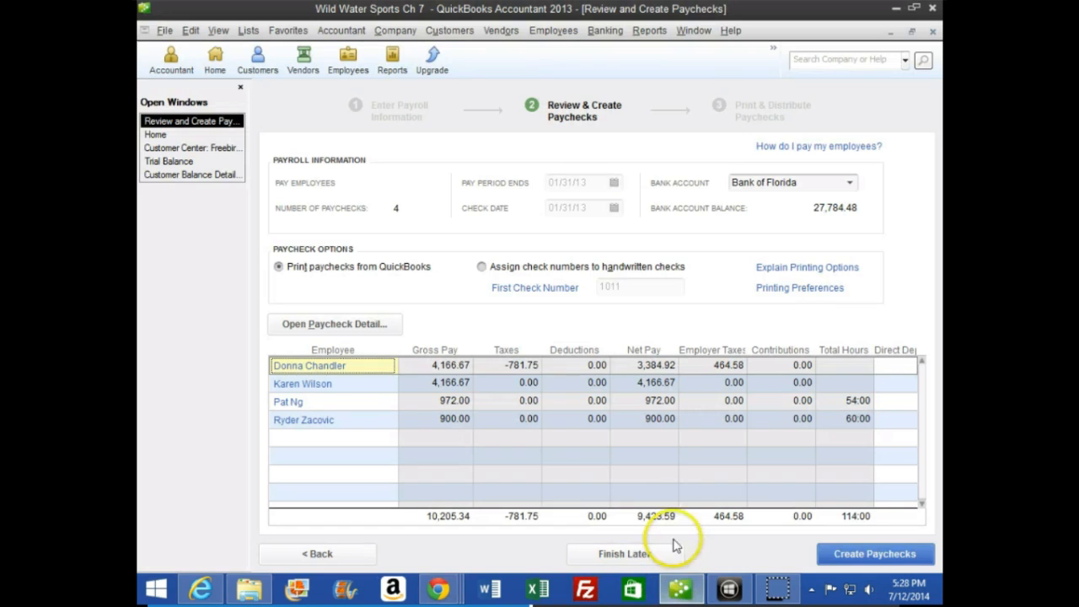
left_click(317, 389)
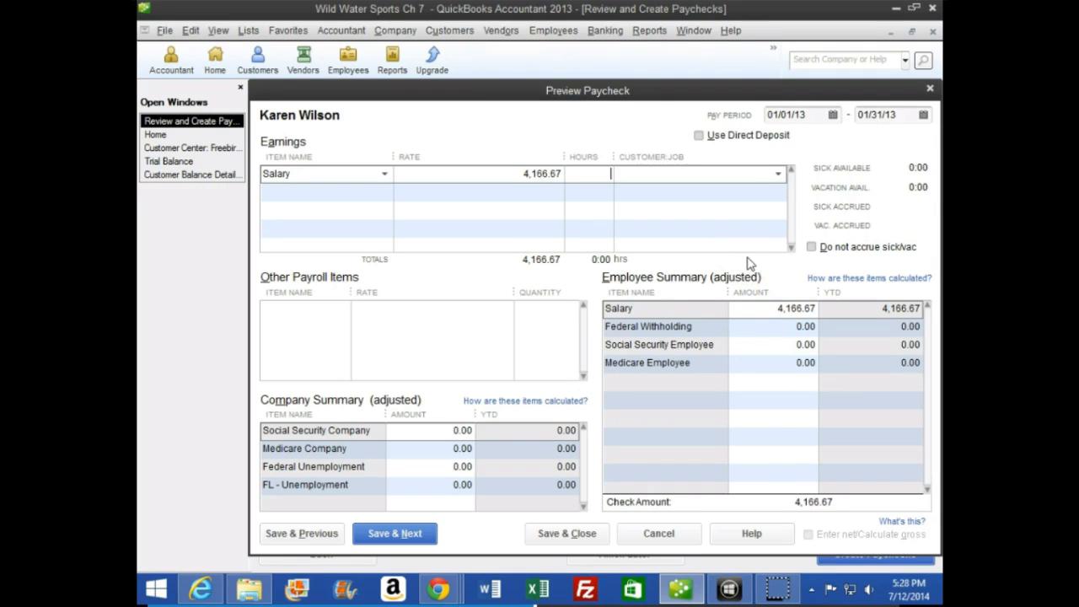
left_click(802, 328)
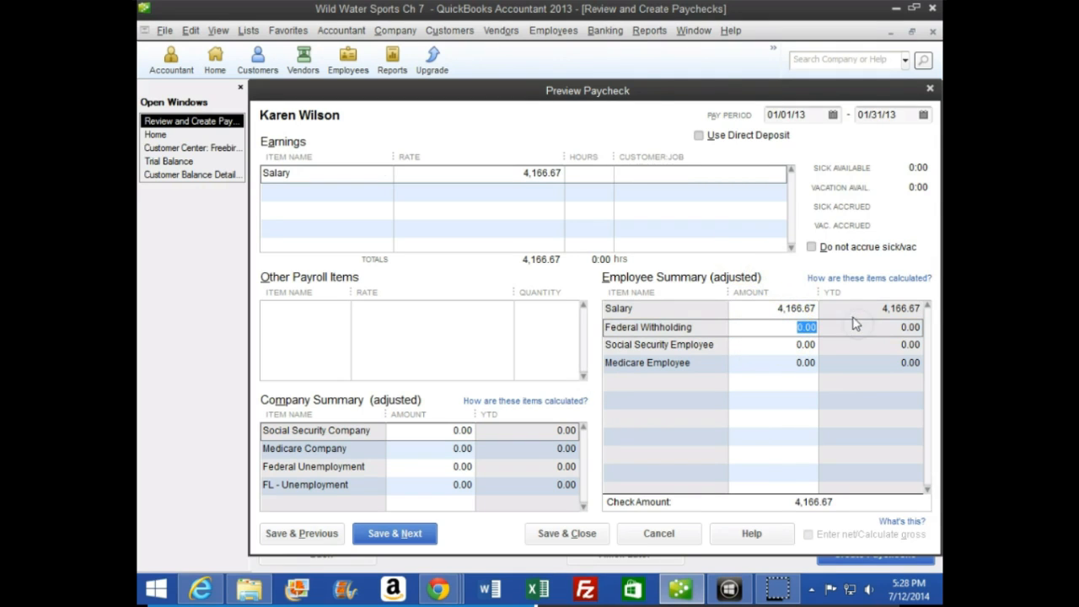
type("-710")
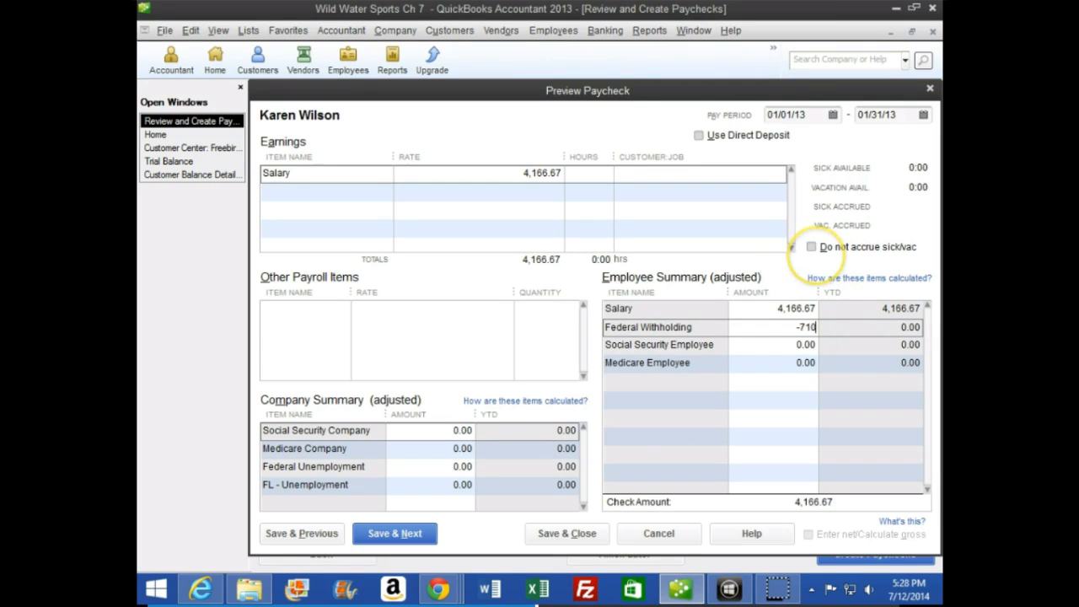
left_click(779, 348)
type("-258.33")
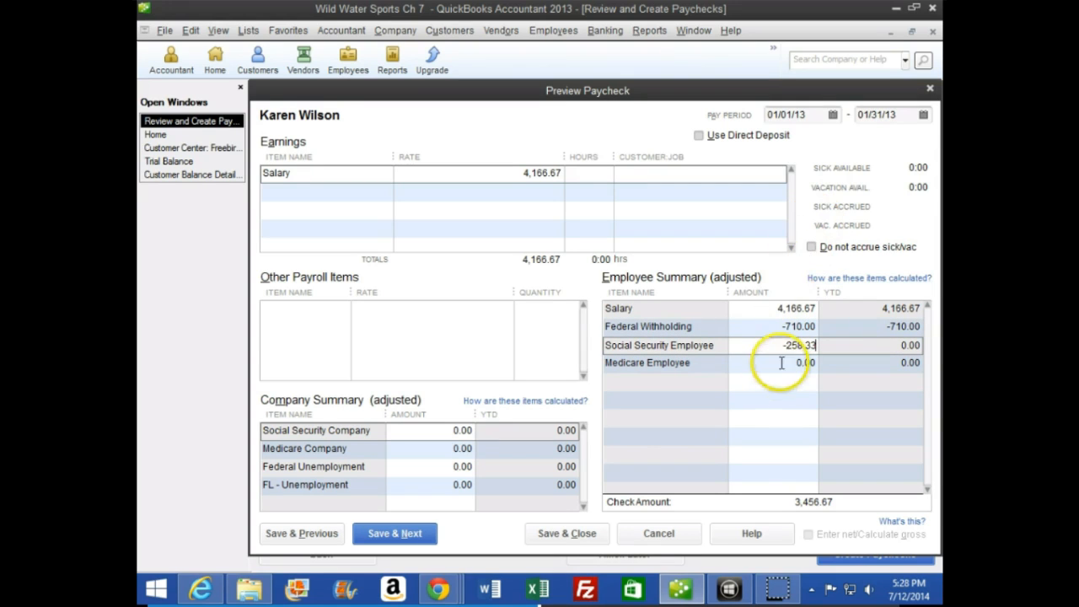
key("Tab")
type("-")
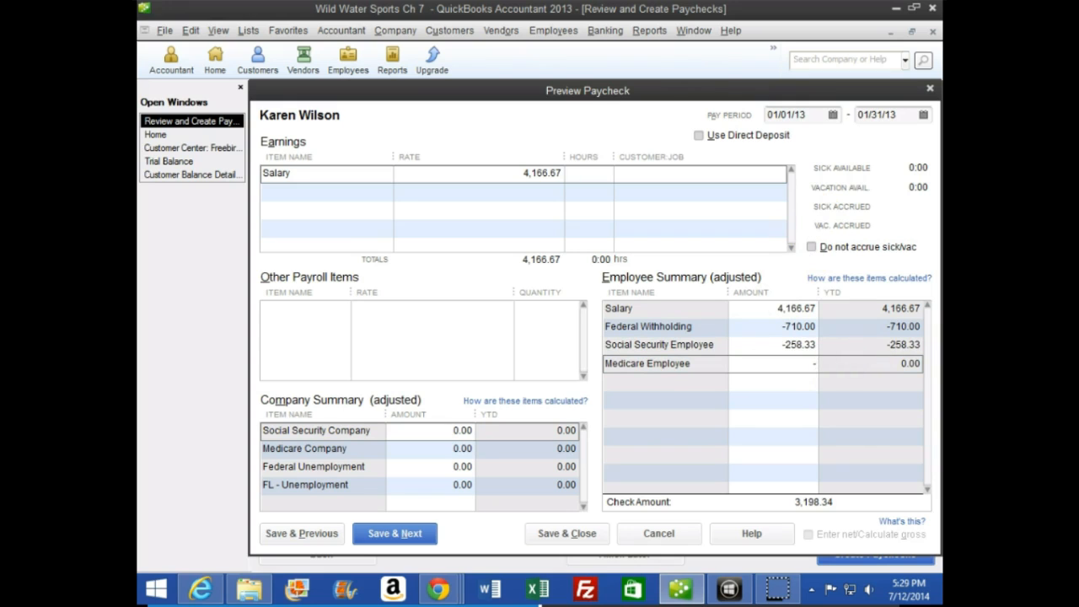
type("60.42")
left_click(784, 378)
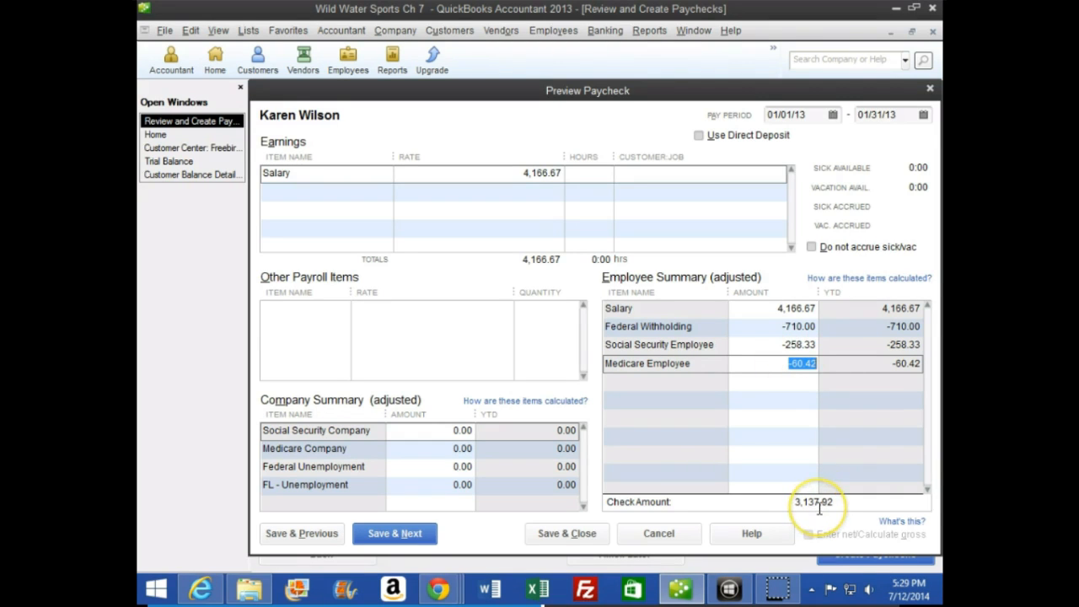
Step: Enter company amounts of 258.33 Social Security, 60.42 Medicare, 33.33 Federal Unemployment and 112.50 FL Unemployment, and save and advance to the next paycheck
left_click(509, 425)
type("258.33")
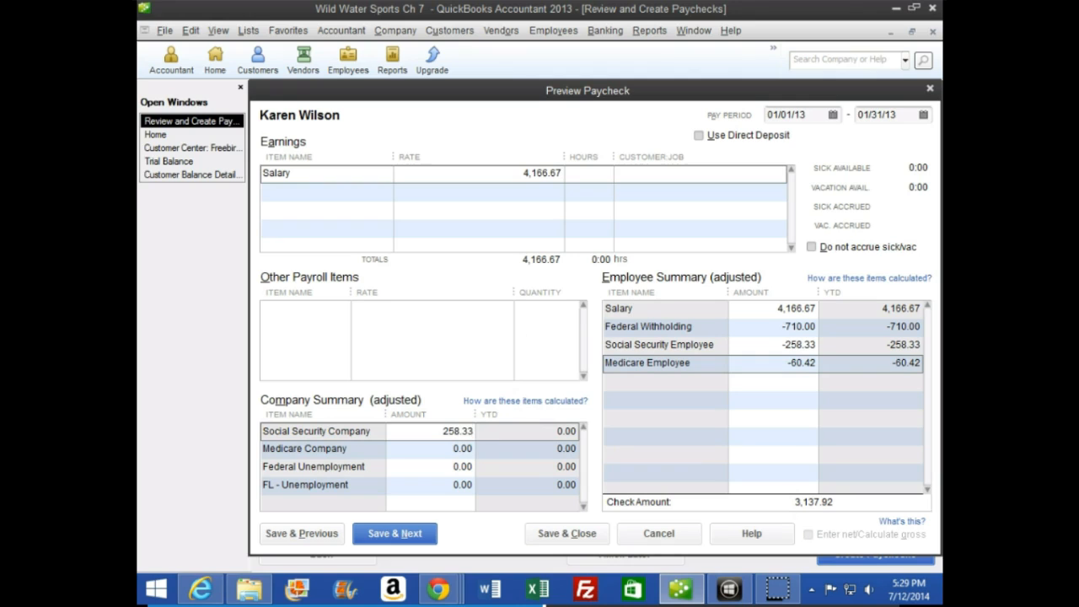
key("Tab")
type("60.42")
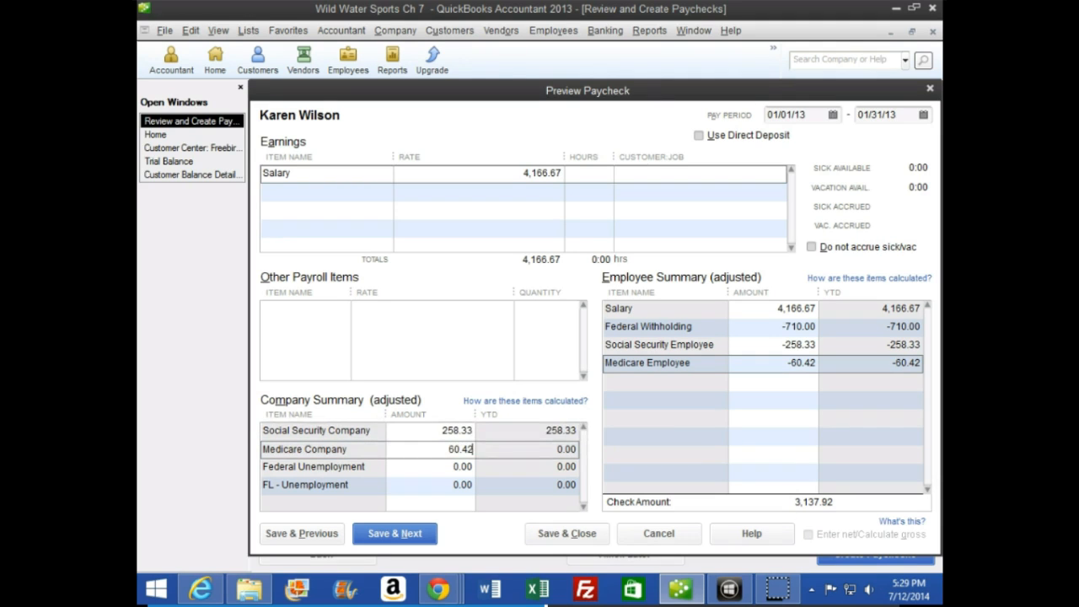
key("Tab")
type("33.33")
key("Tab")
type("112.5")
key("Tab")
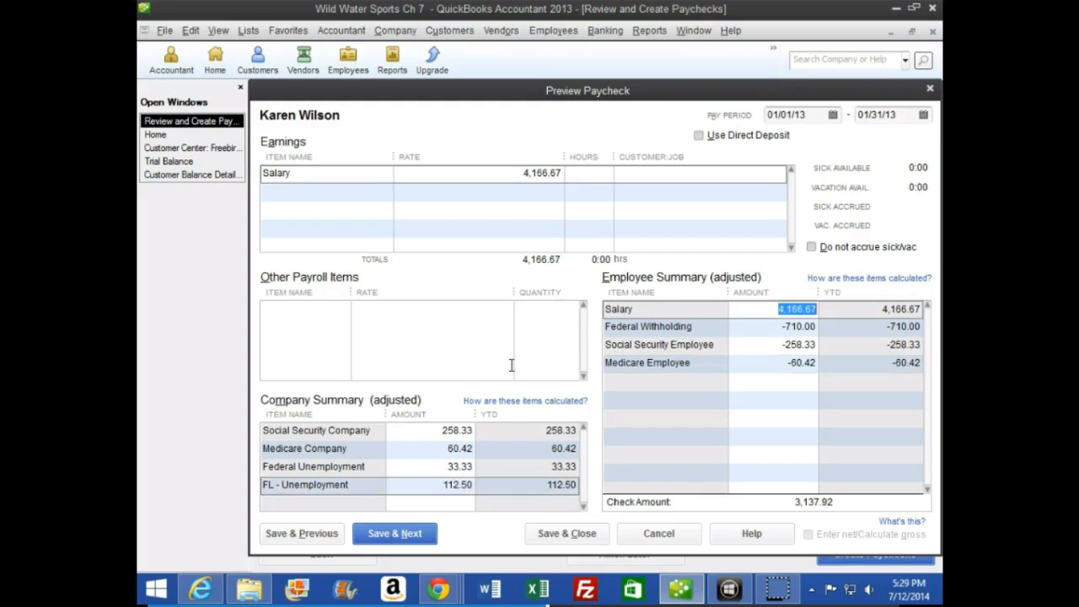
left_click(498, 351)
left_click(395, 534)
left_click(394, 533)
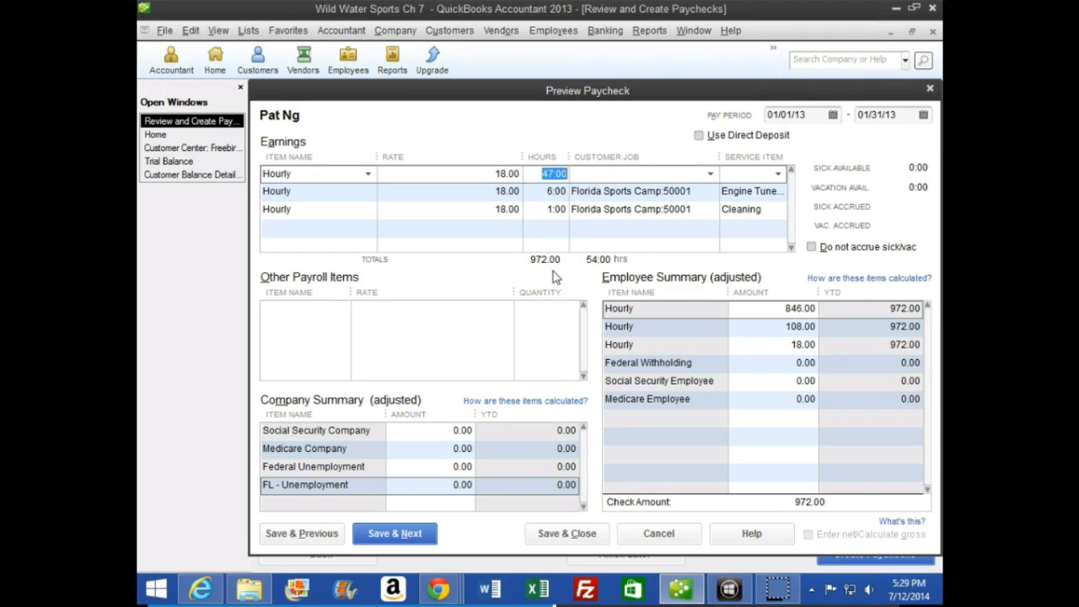
Step: Check the third employee's gross pay in Calculator by adding 47, 6 and 1 hours and multiplying by the 18.00 rate
left_click(505, 228)
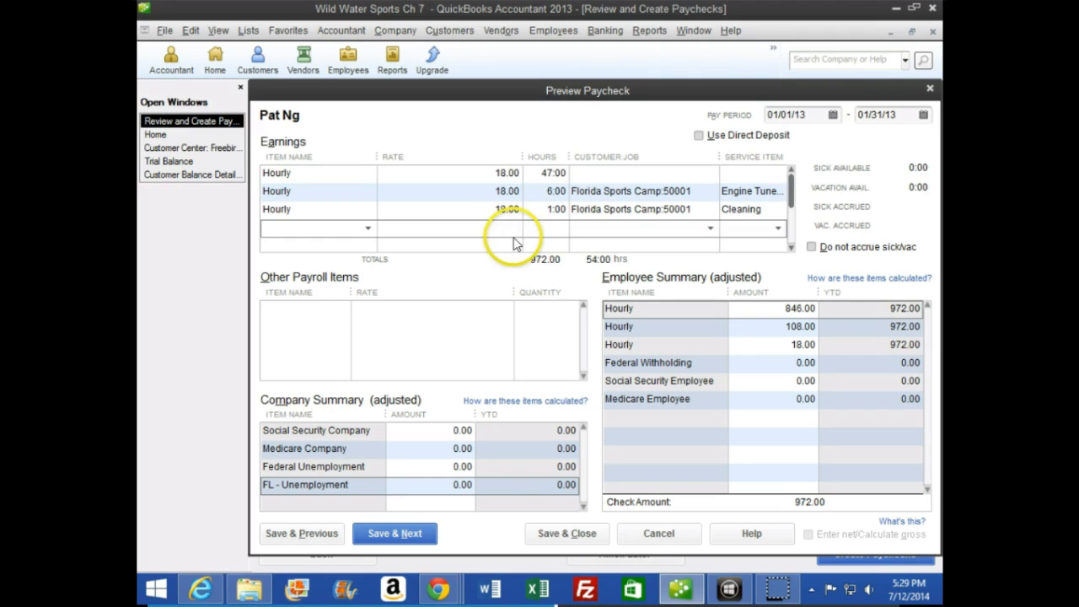
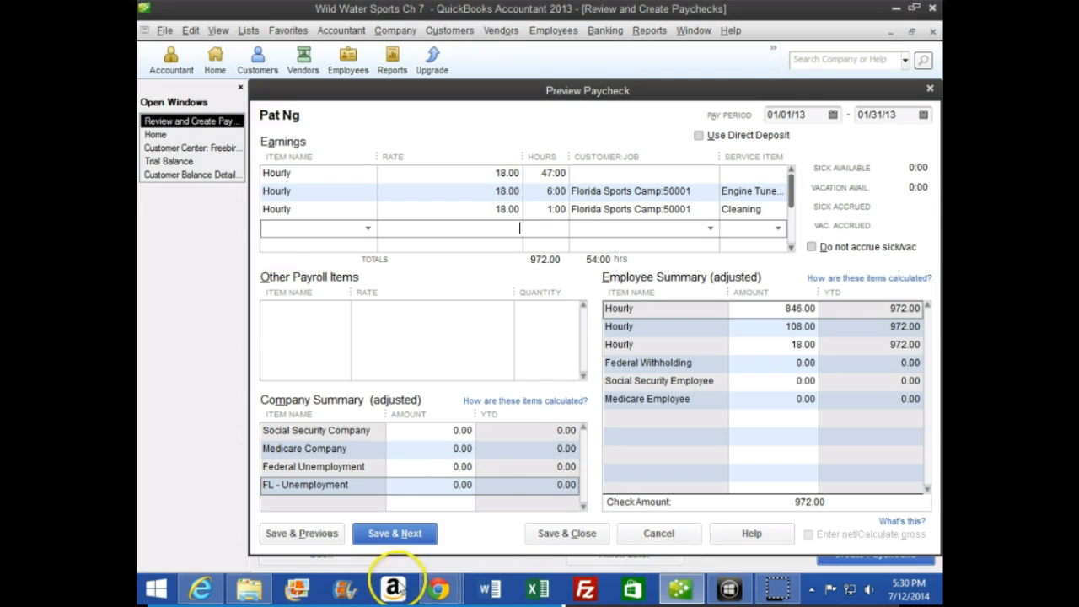
key("XF86Calculator")
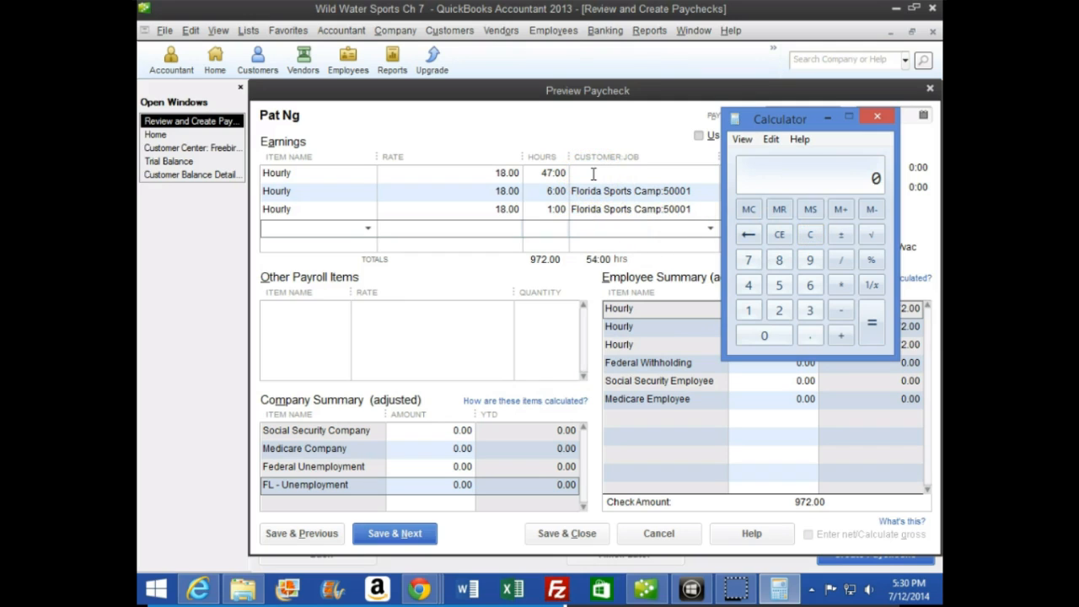
type("7+6+1=*18=")
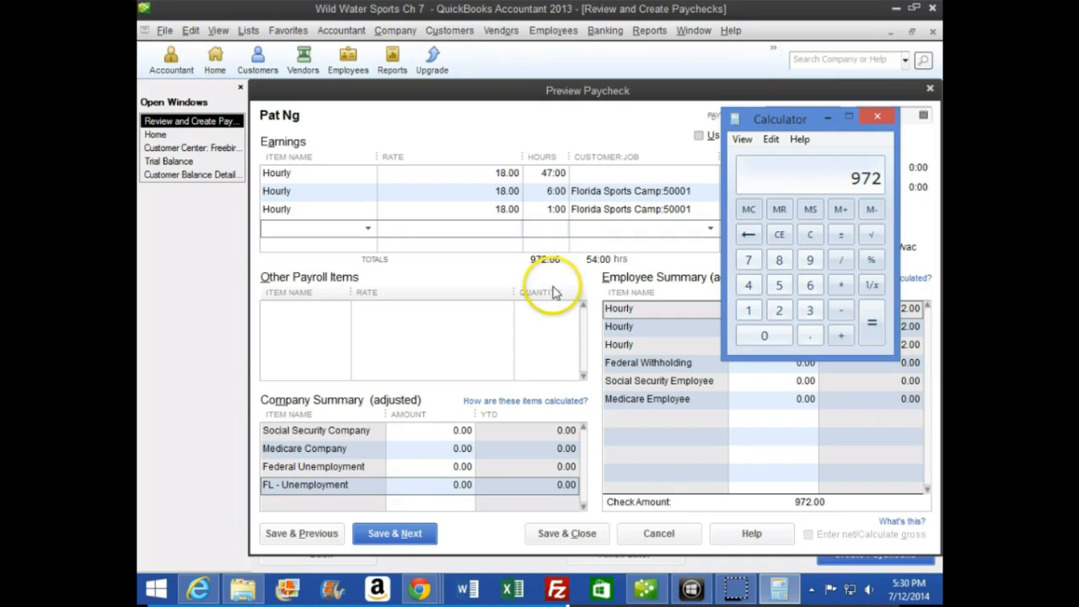
left_click(828, 118)
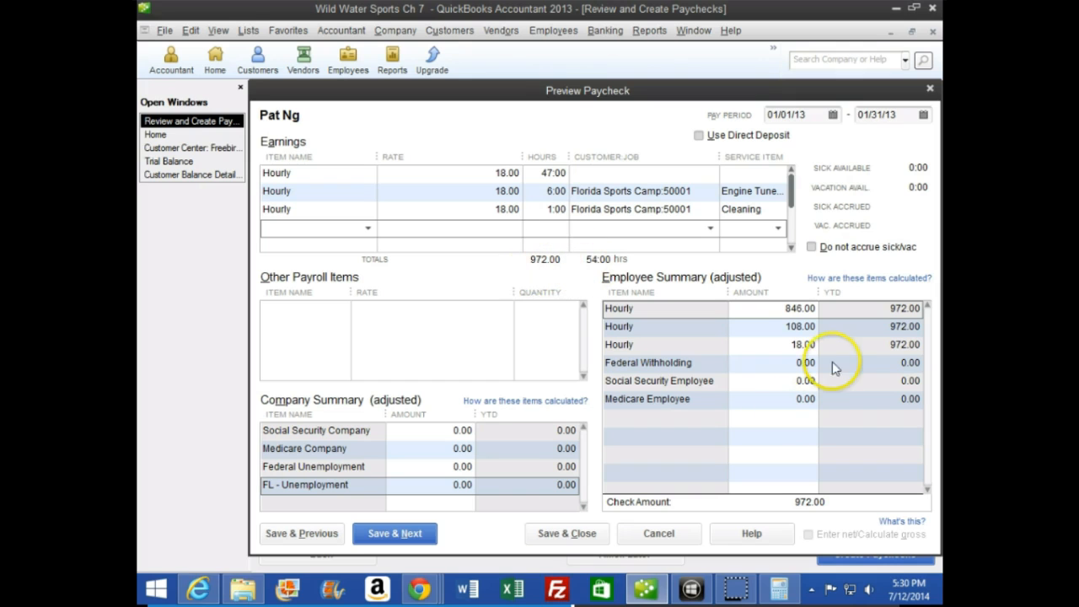
Step: Bring Calculator back, clear it, and add the three hourly earnings amounts 846, 108 and 18 to cross-check the gross pay
left_click(778, 587)
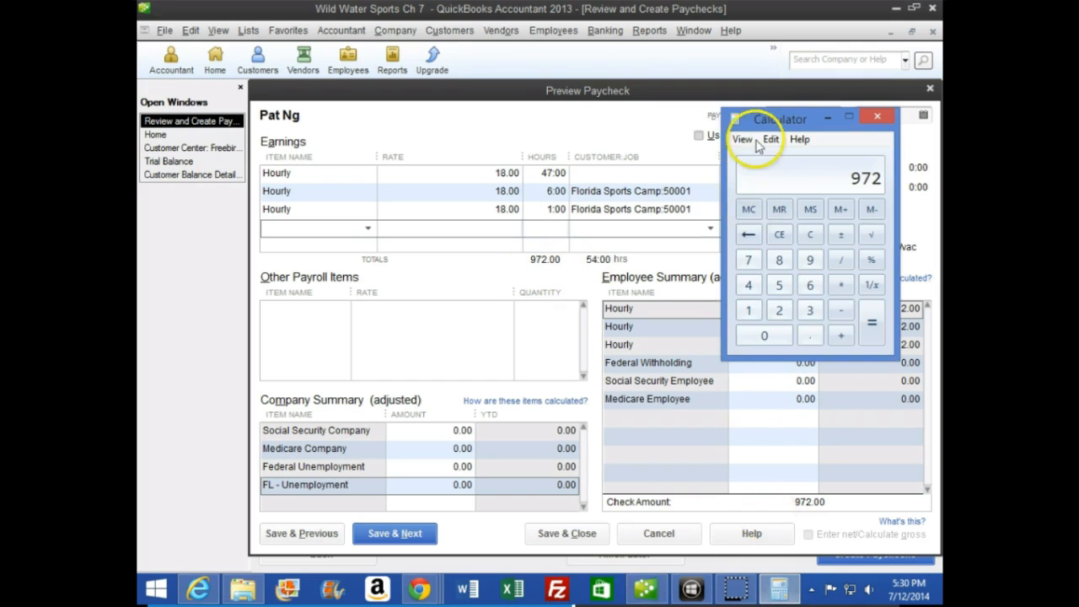
left_click_drag(742, 115, 422, 208)
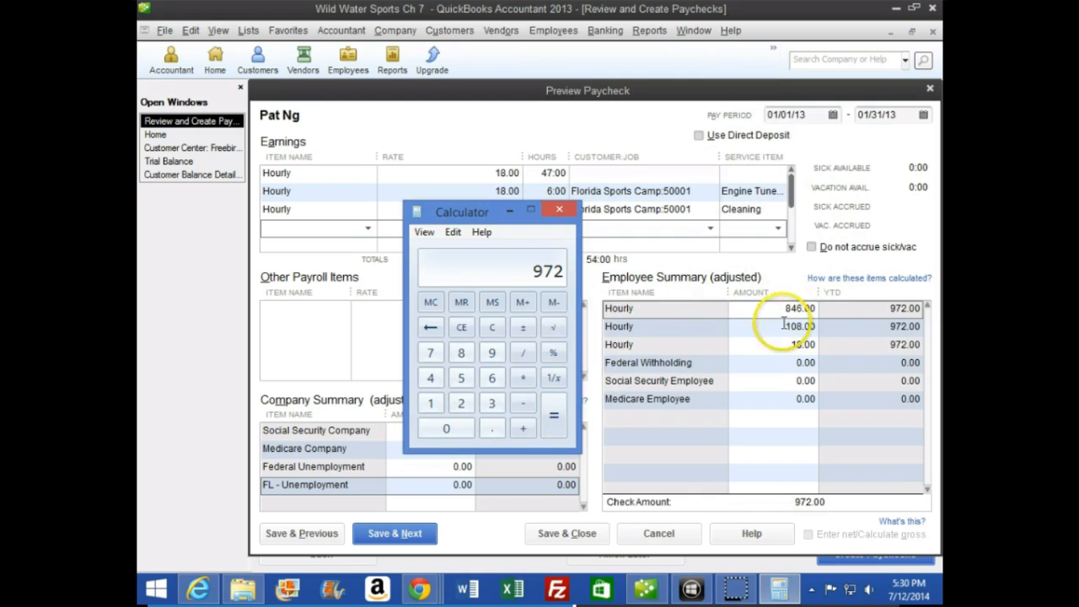
left_click(491, 327)
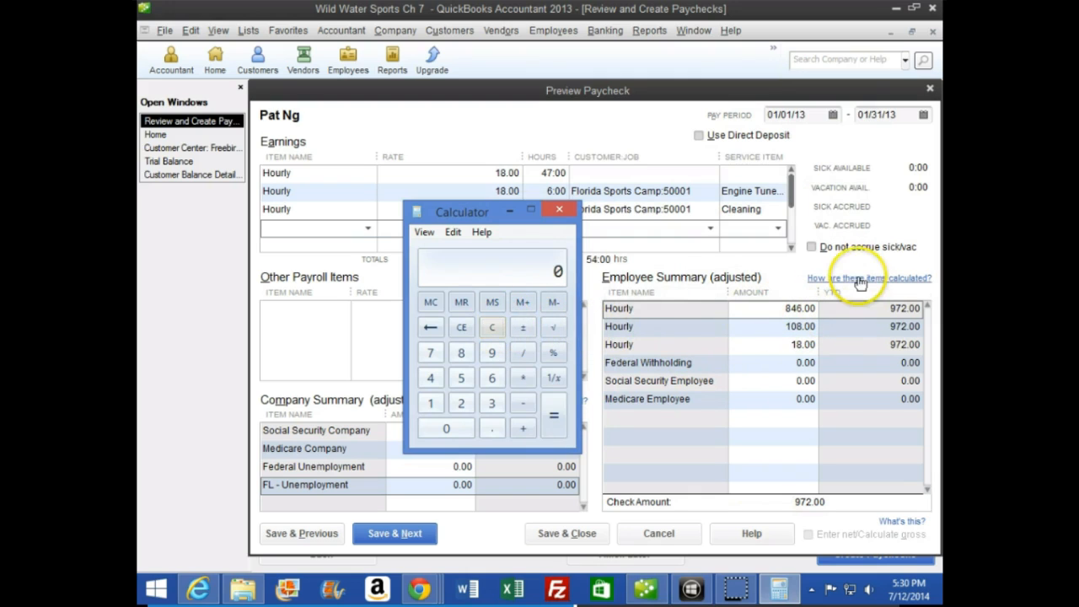
type("846+108+18=")
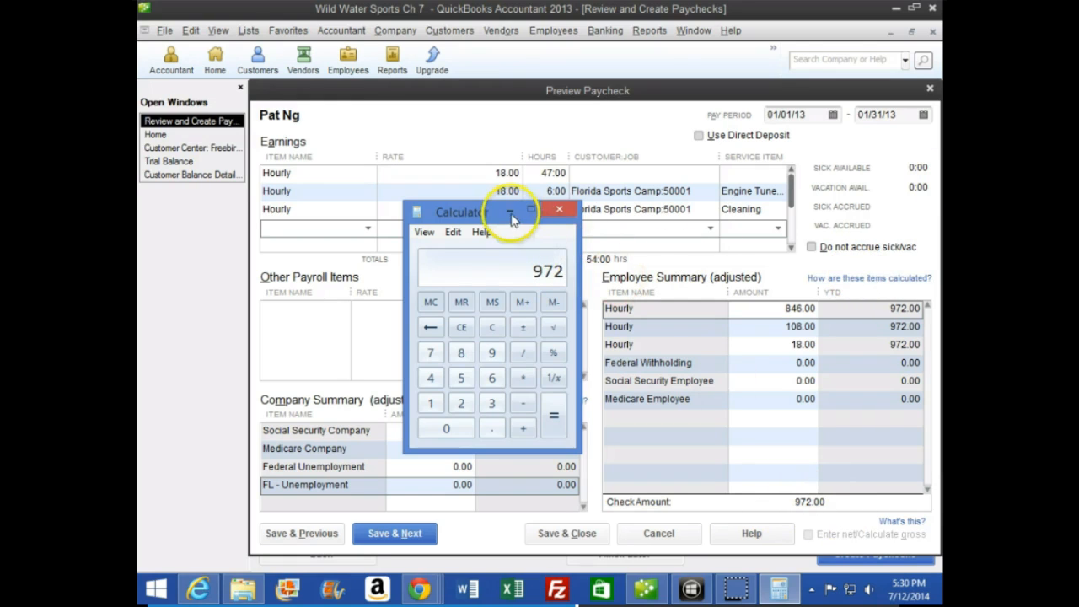
left_click(510, 213)
Step: Enter the third employee's paycheck deductions: Federal Withholding -133.16, Social Security -60.26 and Medicare -14.09
left_click(771, 362)
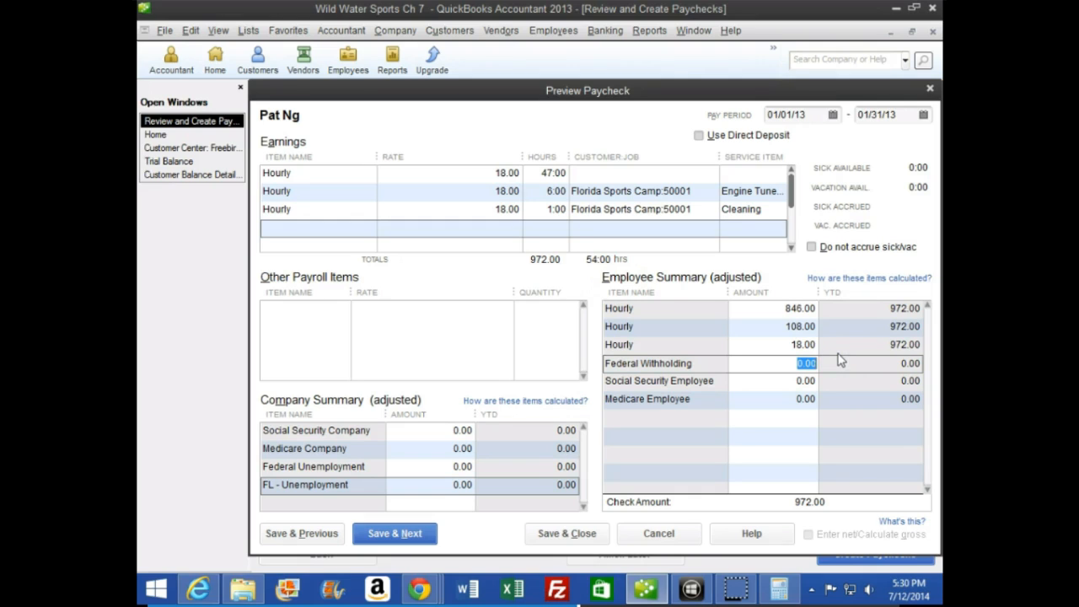
type("-133.16")
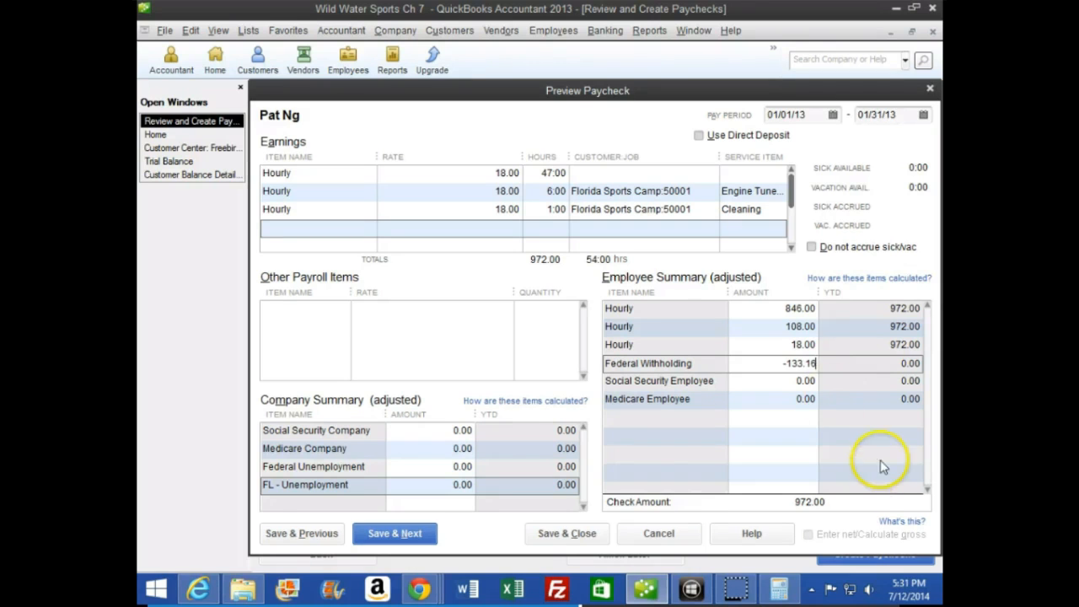
left_click(907, 382)
type("-")
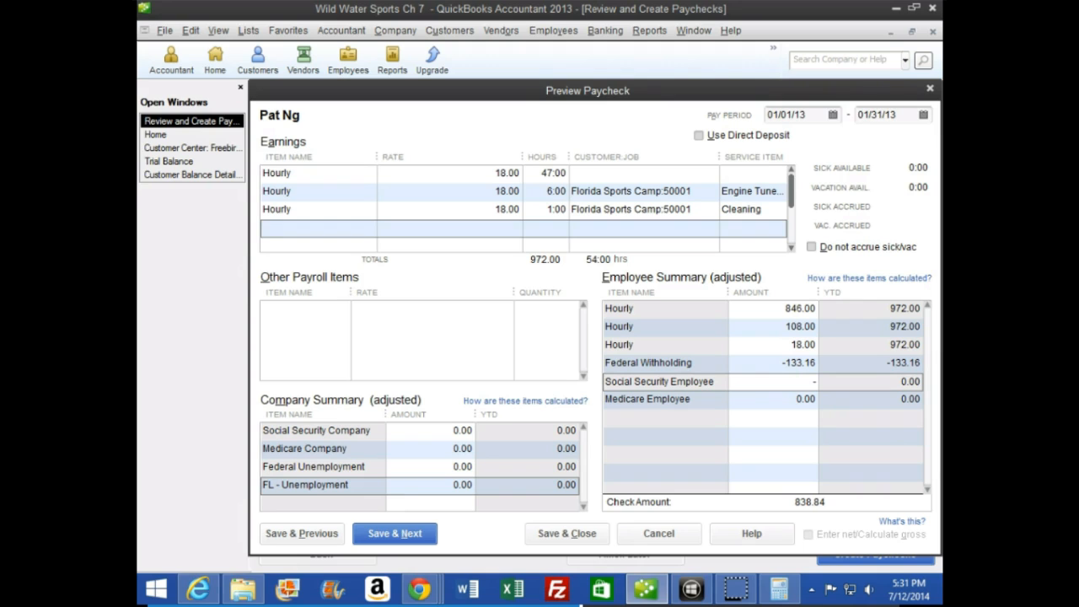
type("60.26")
left_click(824, 399)
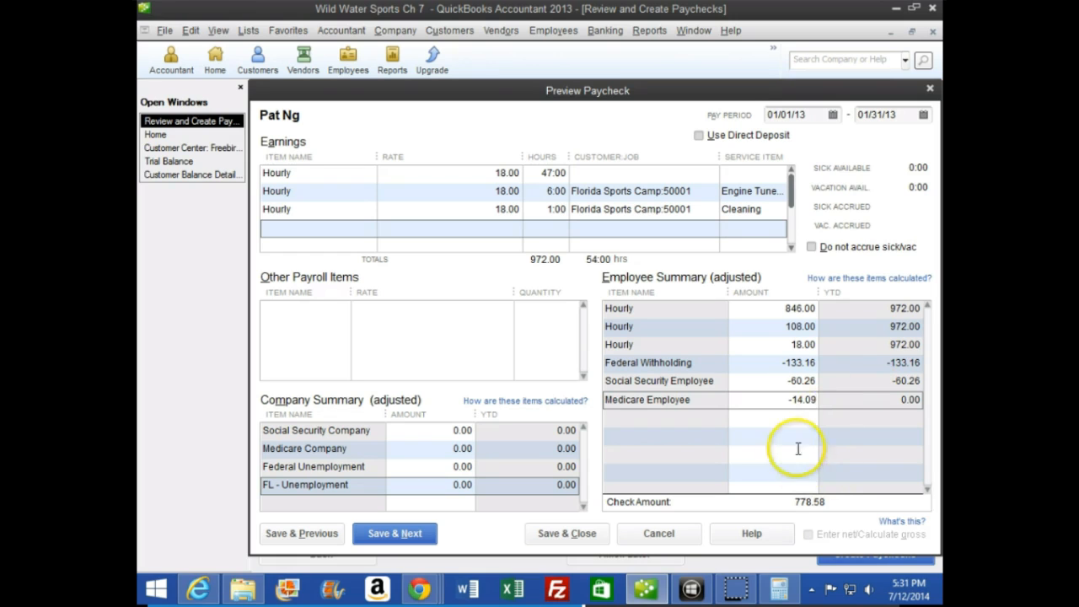
left_click(796, 506)
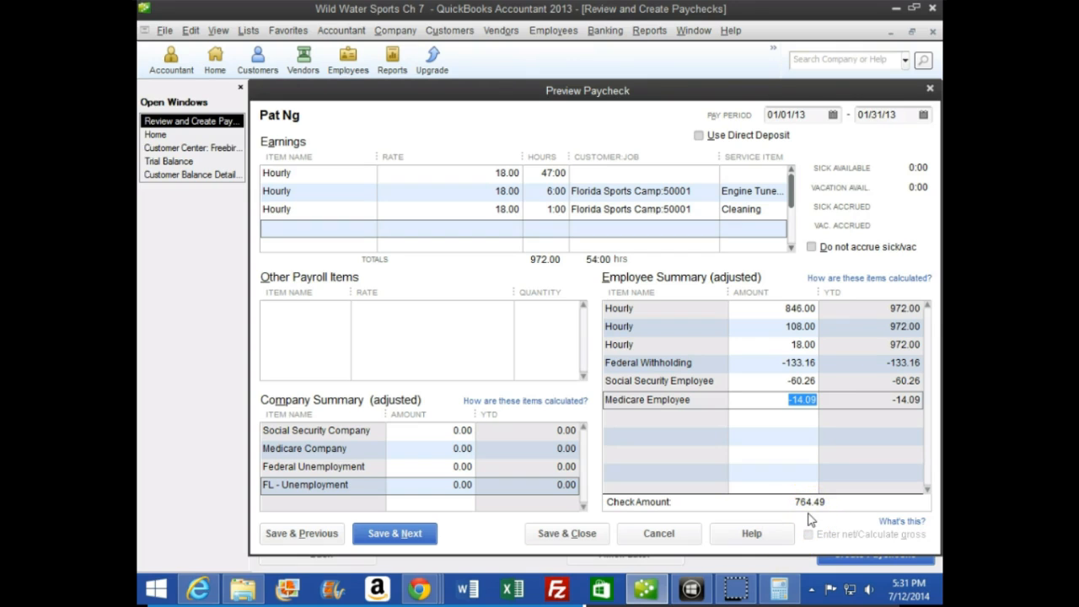
Step: Enter company amounts of 60.26 Social Security, 14.09 Medicare, 7.78 Federal Unemployment and 26.24 FL Unemployment, and save and advance to the last paycheck
left_click(460, 430)
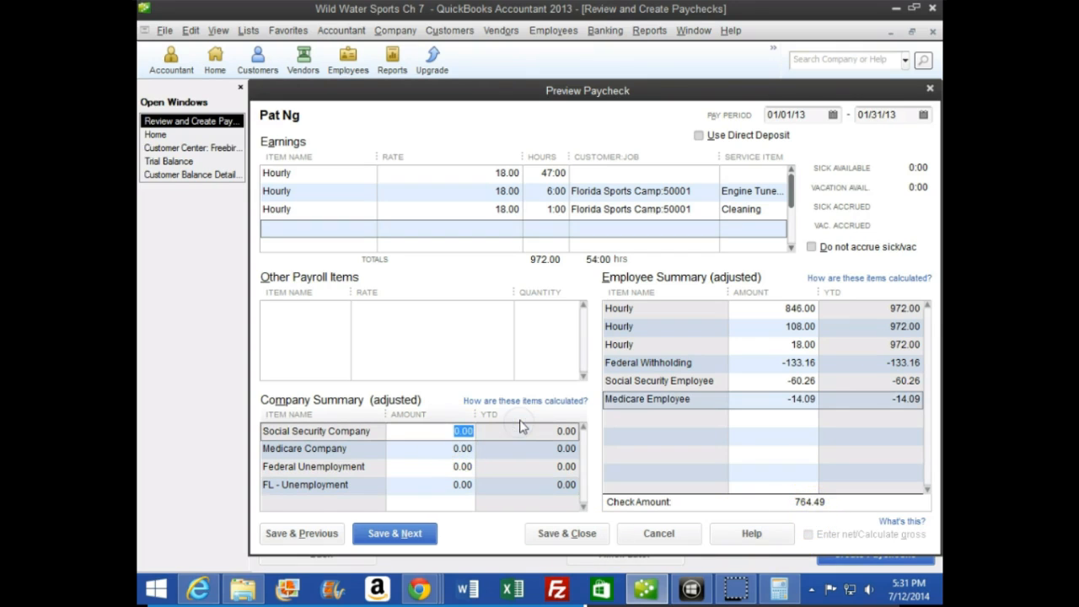
type("60.26")
key("Tab")
type("14")
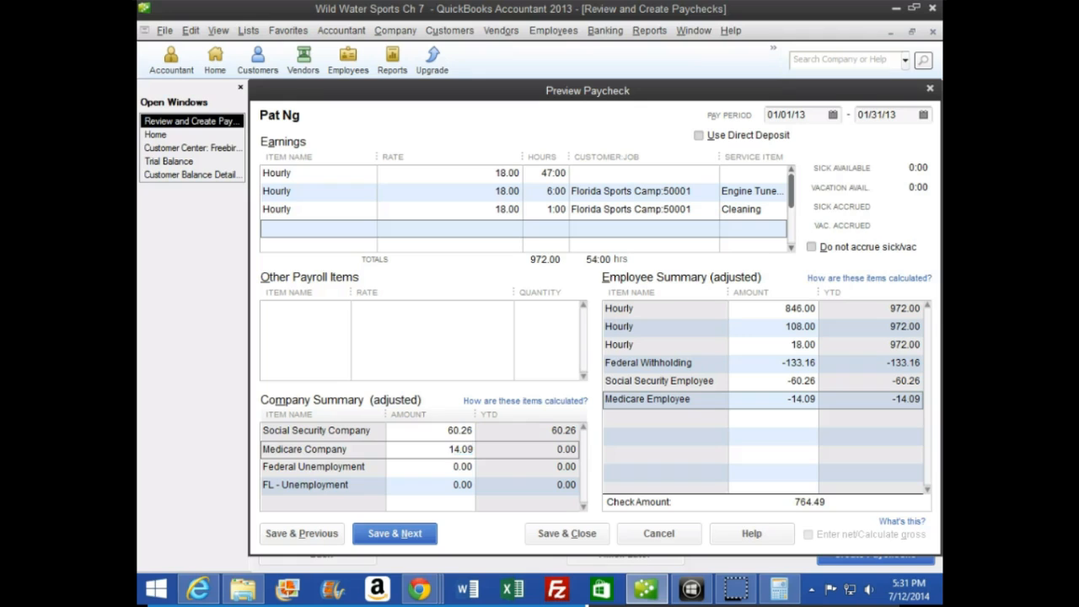
type(".09")
key("Tab")
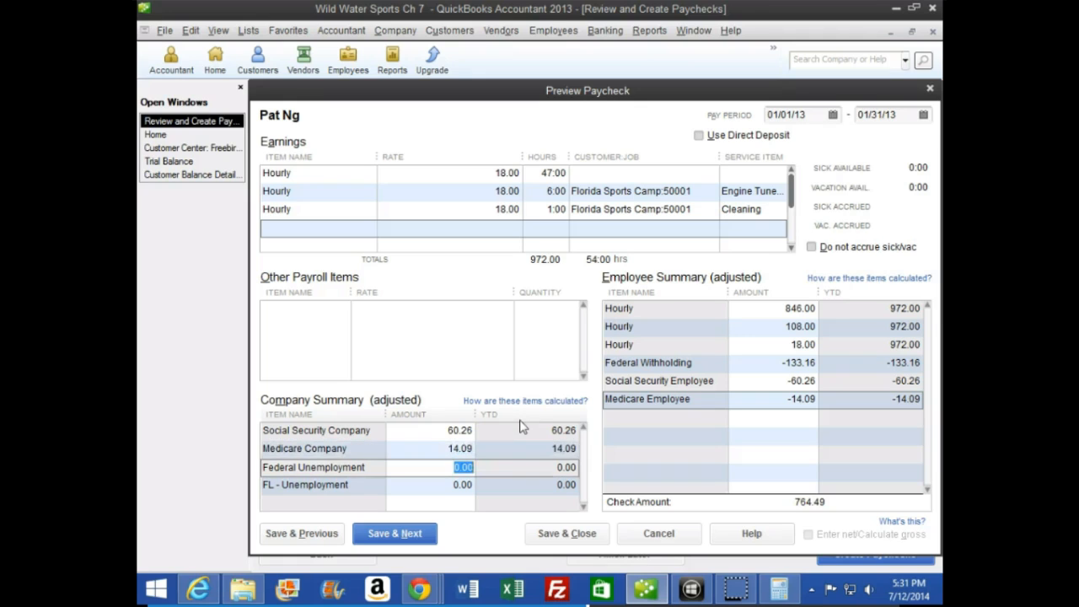
type("7.78")
key("Tab")
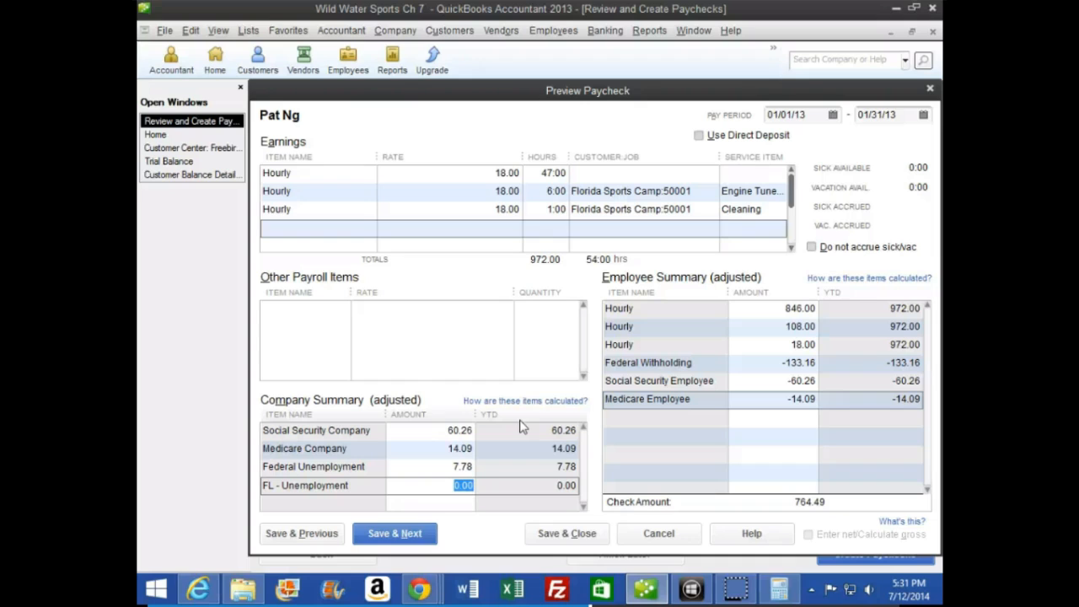
type("26.24")
key("Tab")
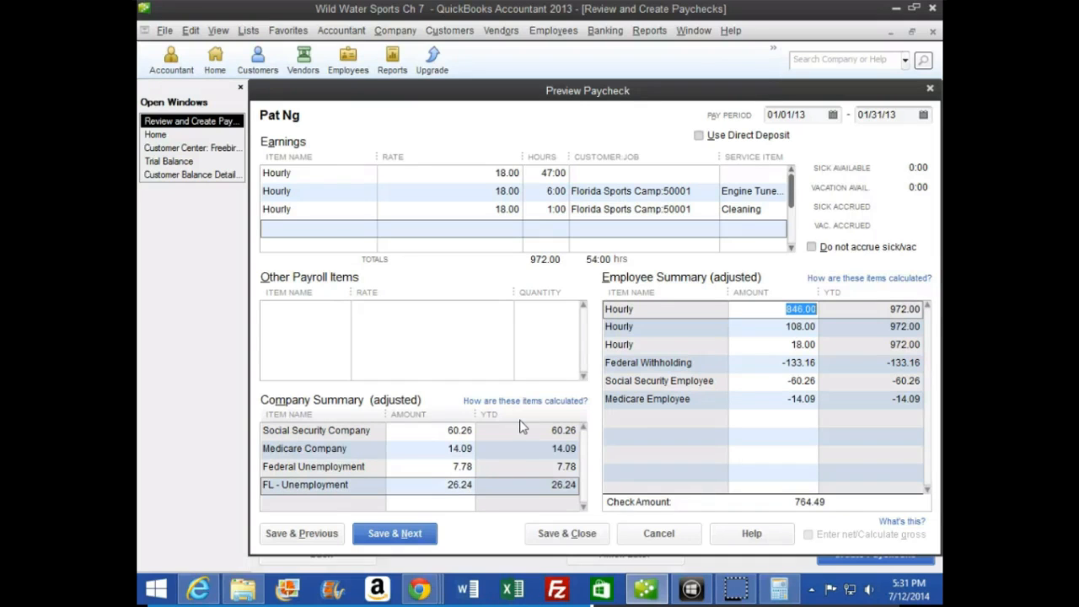
left_click(414, 536)
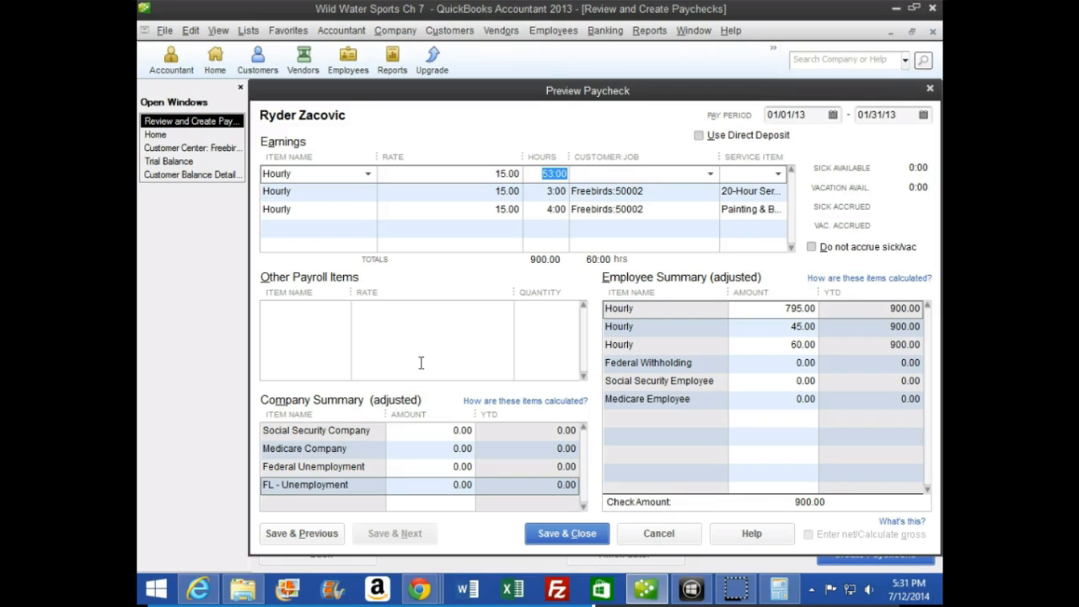
Step: Check the last employee's gross pay in Calculator by adding 53, 3 and 4 hours and multiplying by 15.00, and review the Freebirds job lines
left_click(778, 588)
left_click_drag(469, 213, 485, 248)
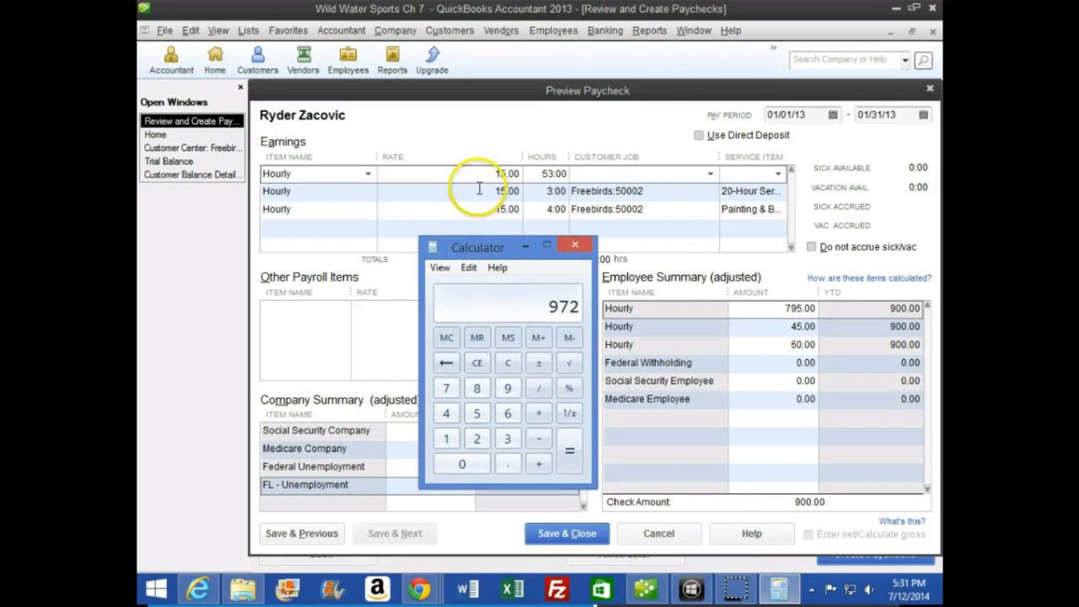
left_click(507, 363)
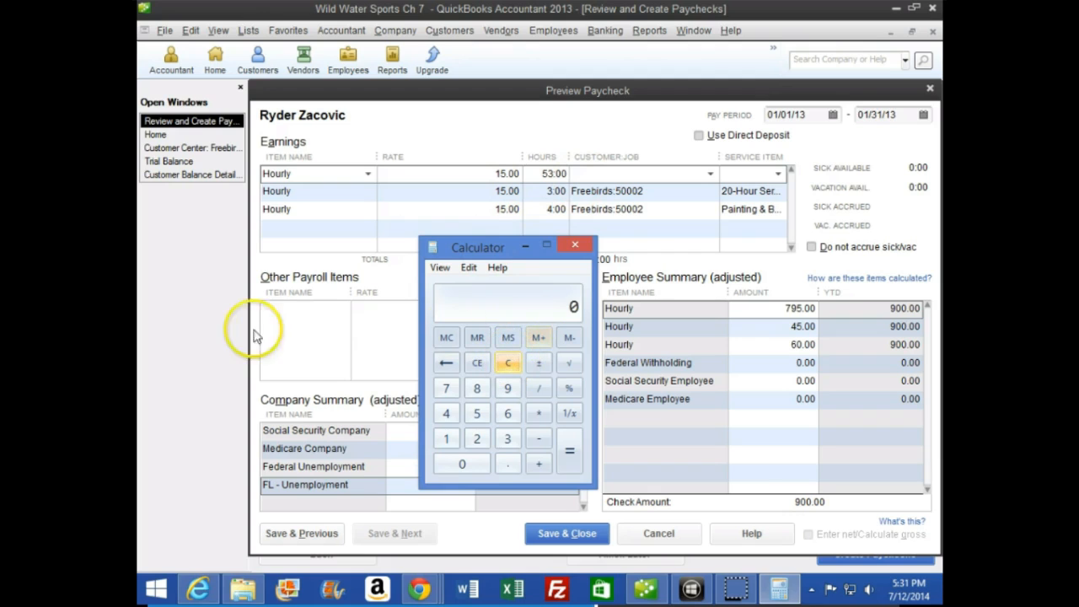
type("53+4+")
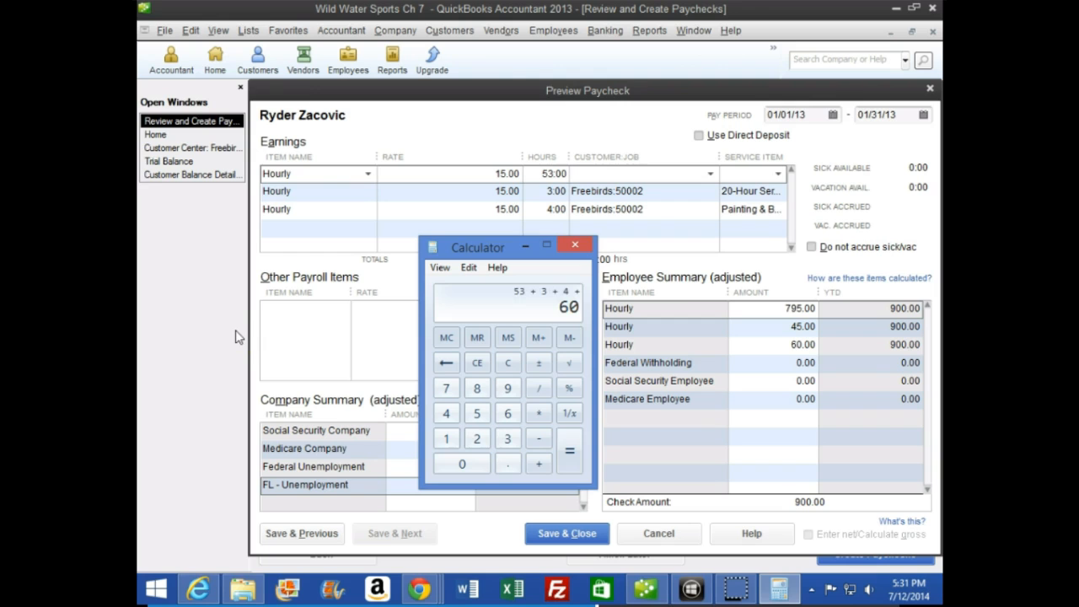
key("Return")
left_click_drag(517, 246, 428, 230)
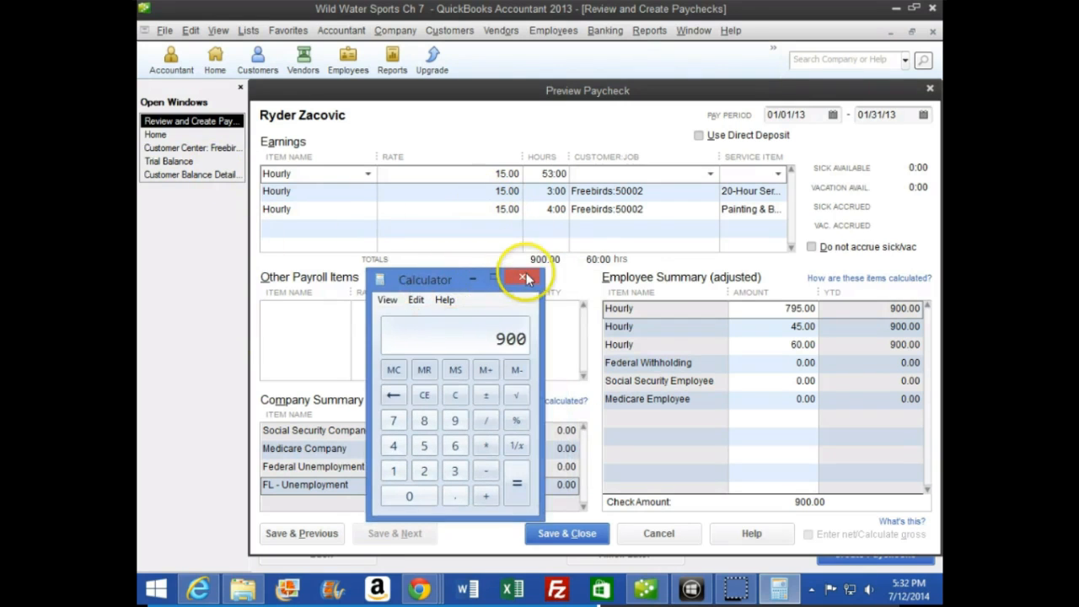
left_click(521, 214)
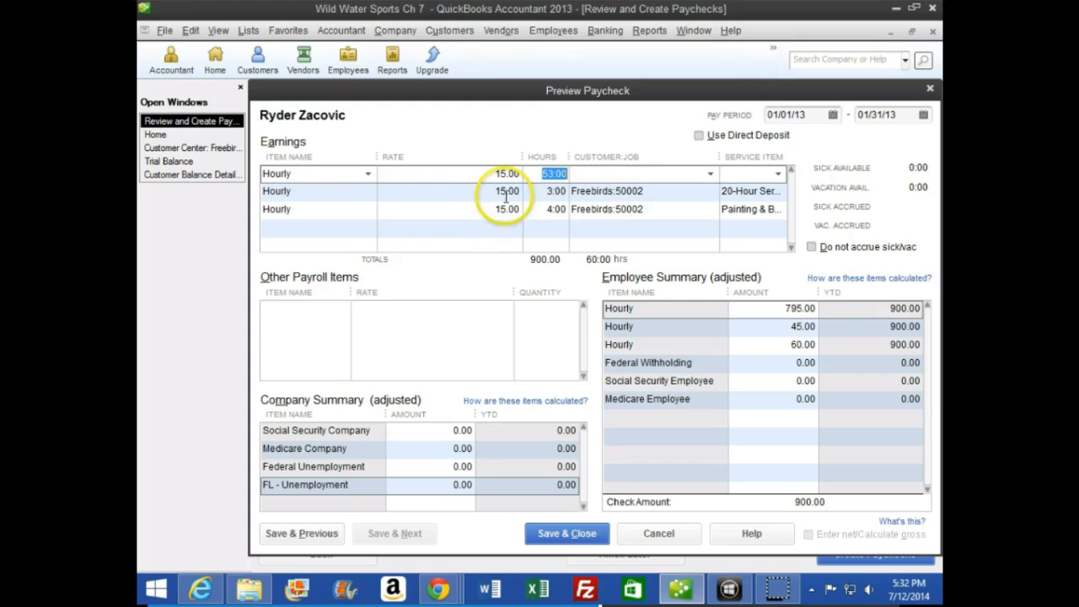
left_click(622, 208)
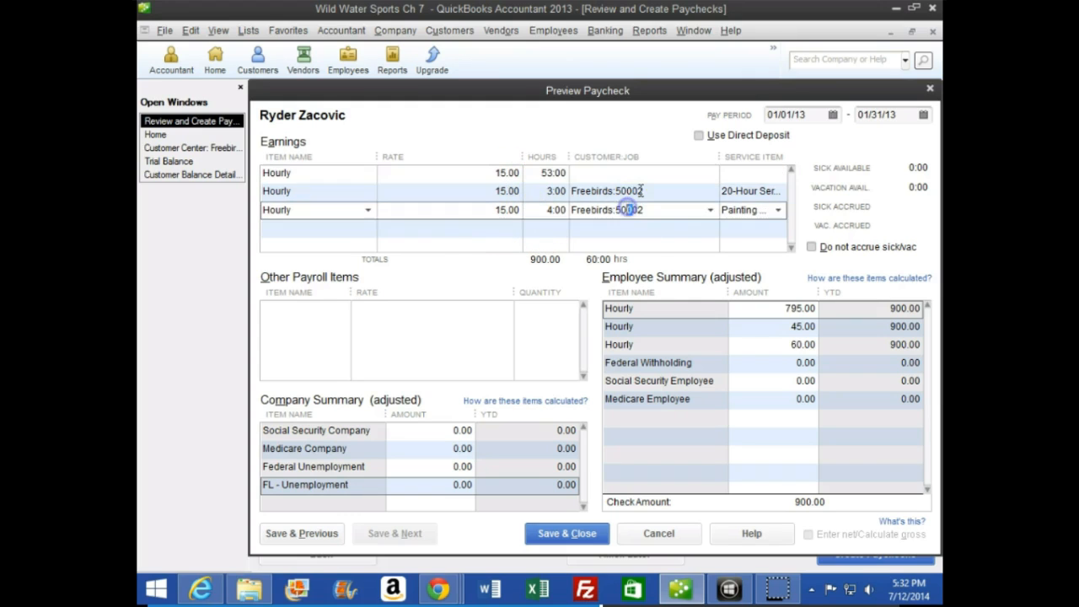
left_click(628, 192)
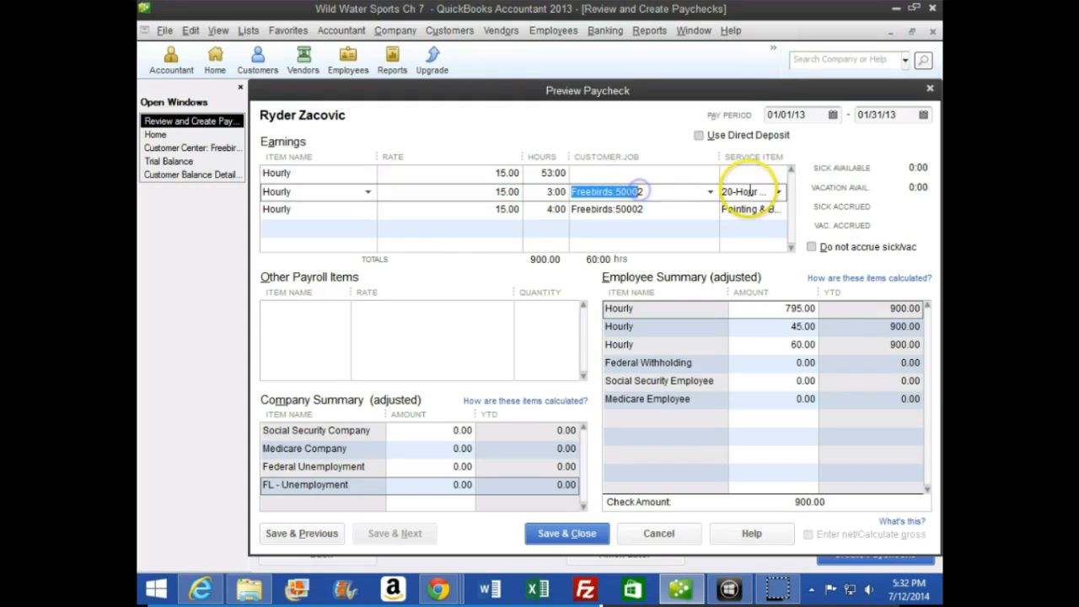
Step: Enter the last employee's paycheck deductions: Federal Withholding -123.30, Social Security -55.80 and Medicare -13.05
left_click(775, 362)
key("BackSpace")
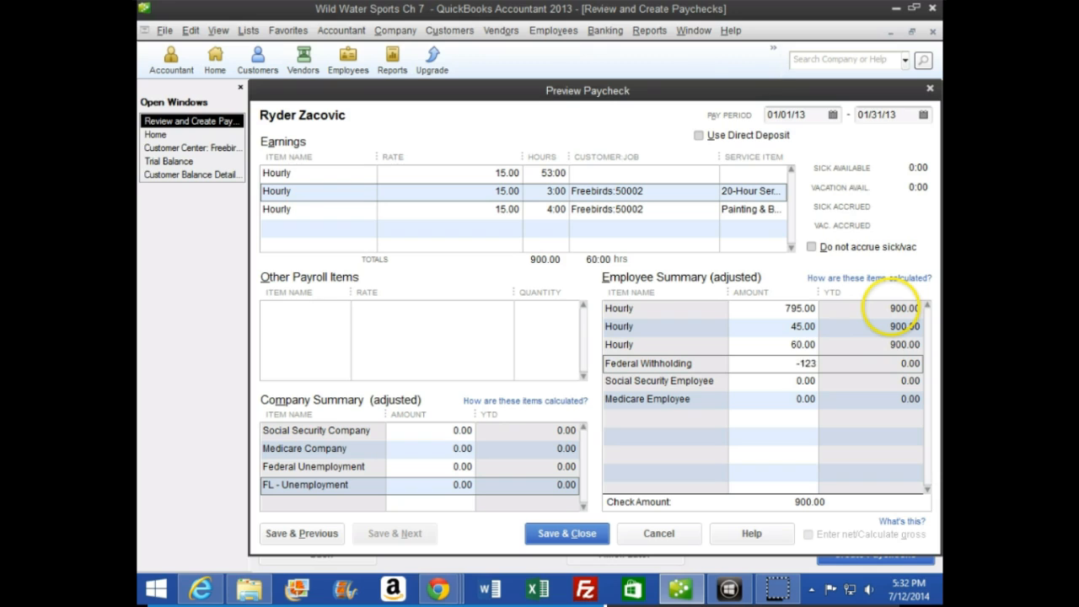
type("-123.3")
key("Tab")
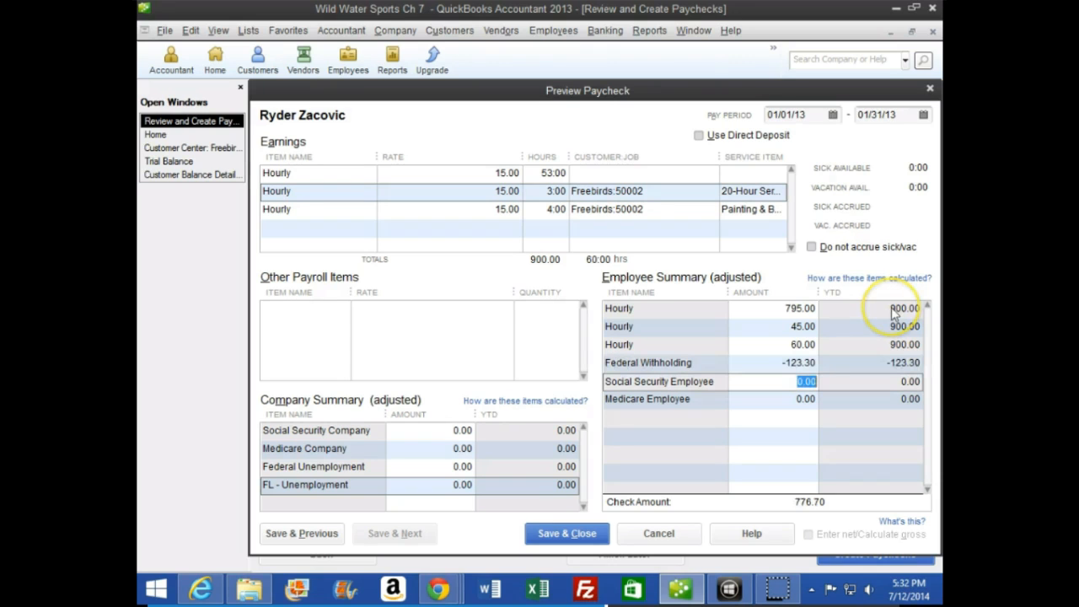
type("-55.8")
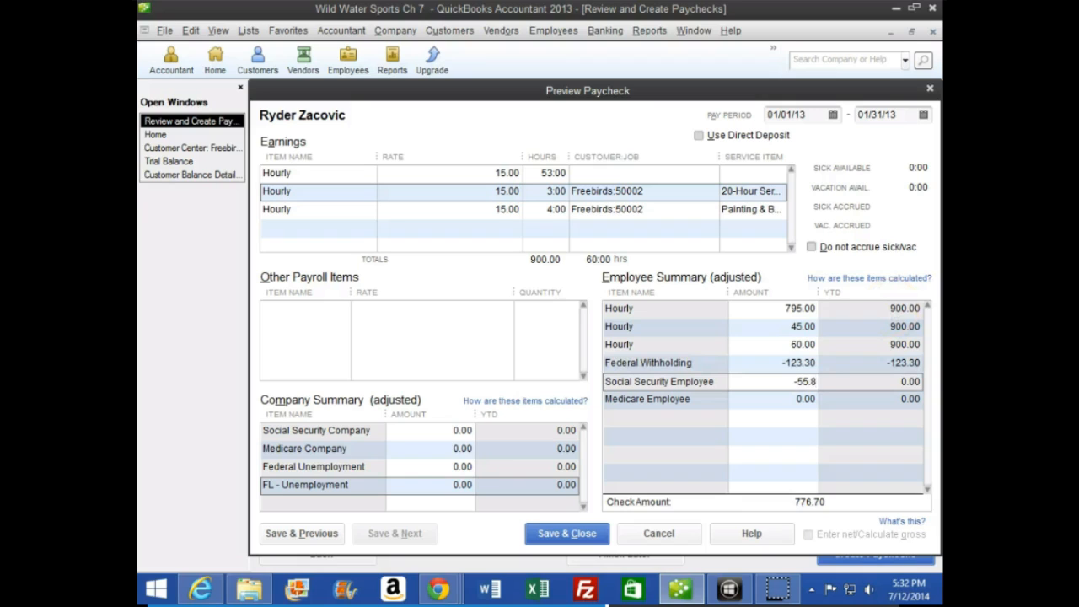
key("Tab")
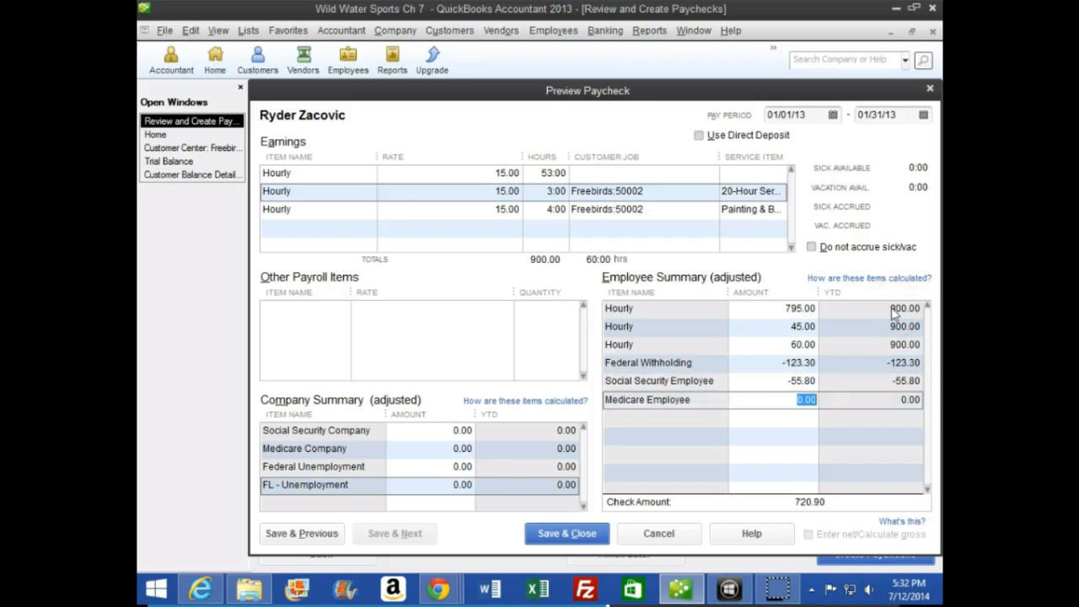
type("-13")
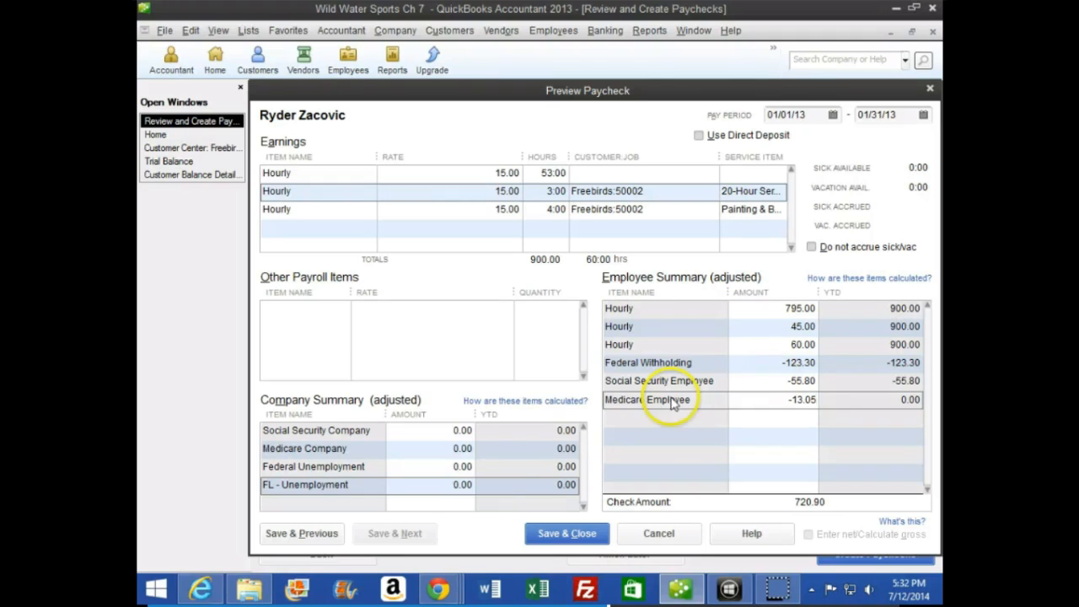
Step: Enter company amounts of 55.80 Social Security, 13.05 Medicare, 7.20 Federal Unemployment and 24.30 FL Unemployment, and save and close the paycheck
left_click(447, 428)
left_click(513, 425)
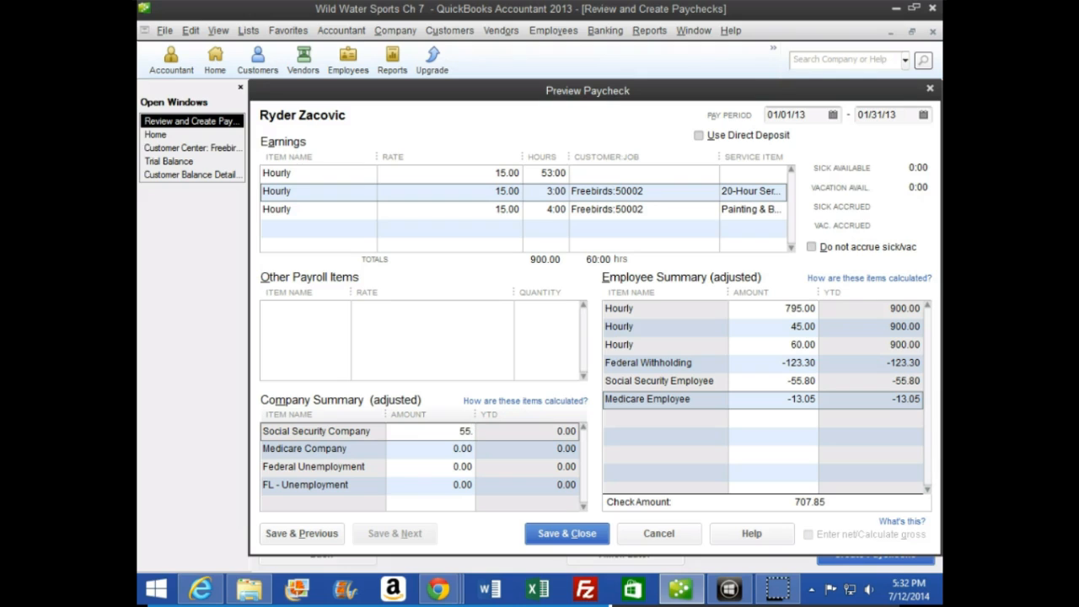
type("55.80")
key("Tab")
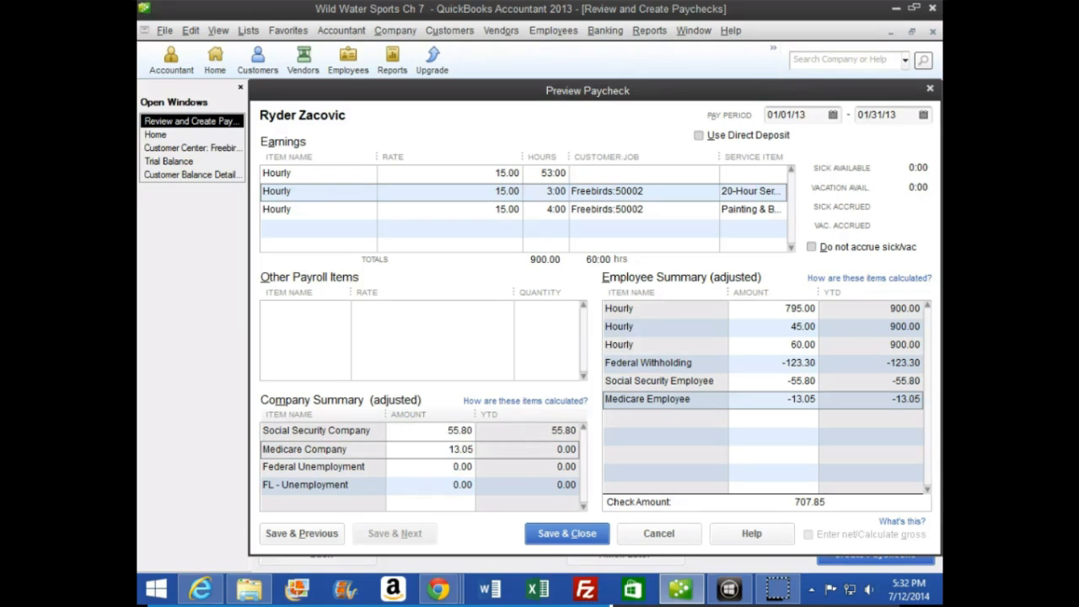
key("Tab")
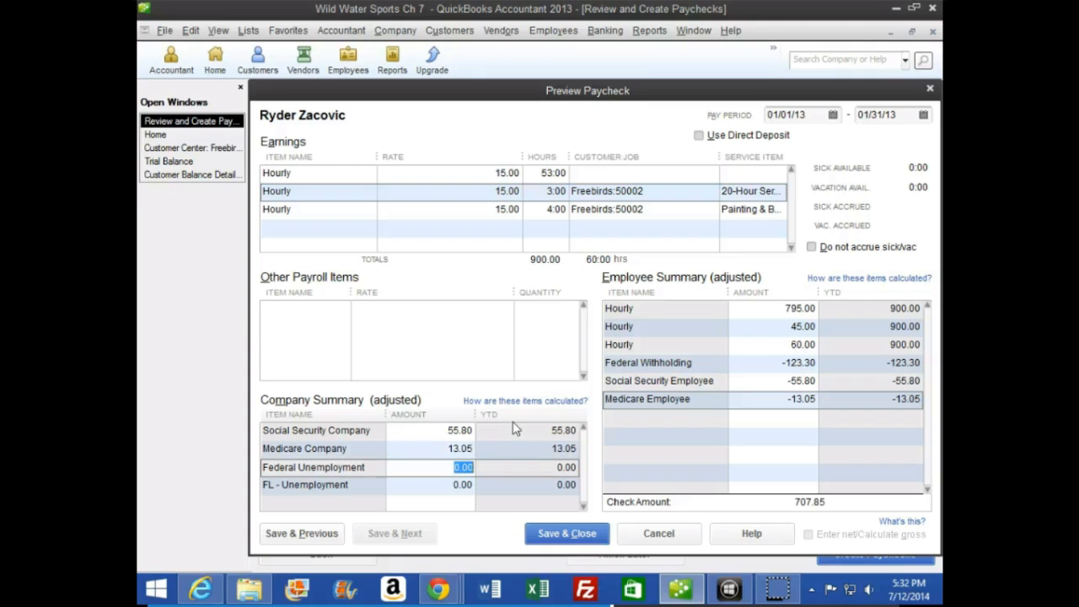
key("Tab")
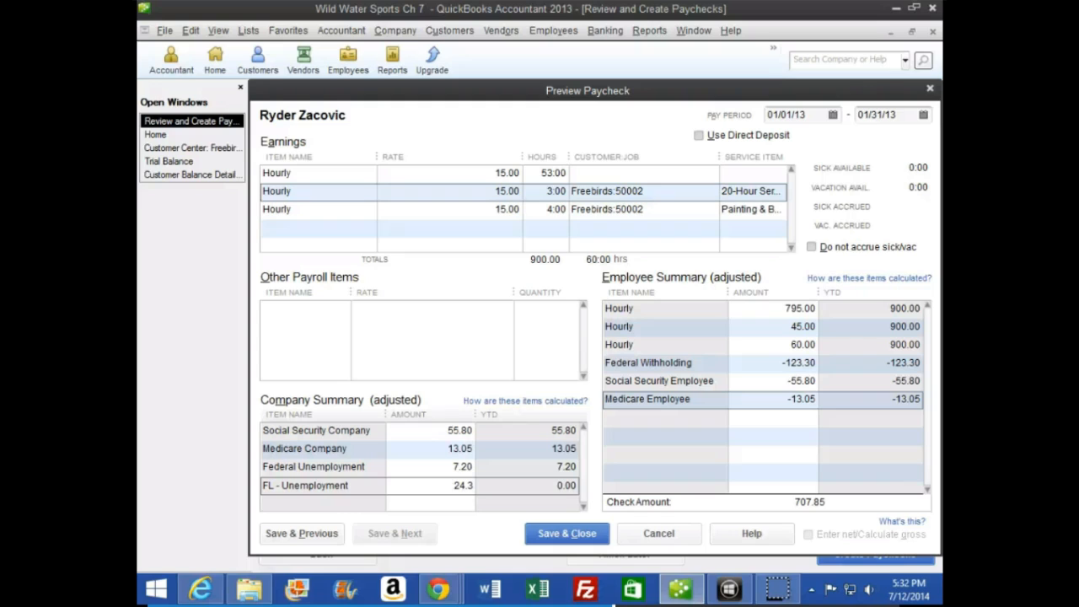
type("24.30")
key("Tab")
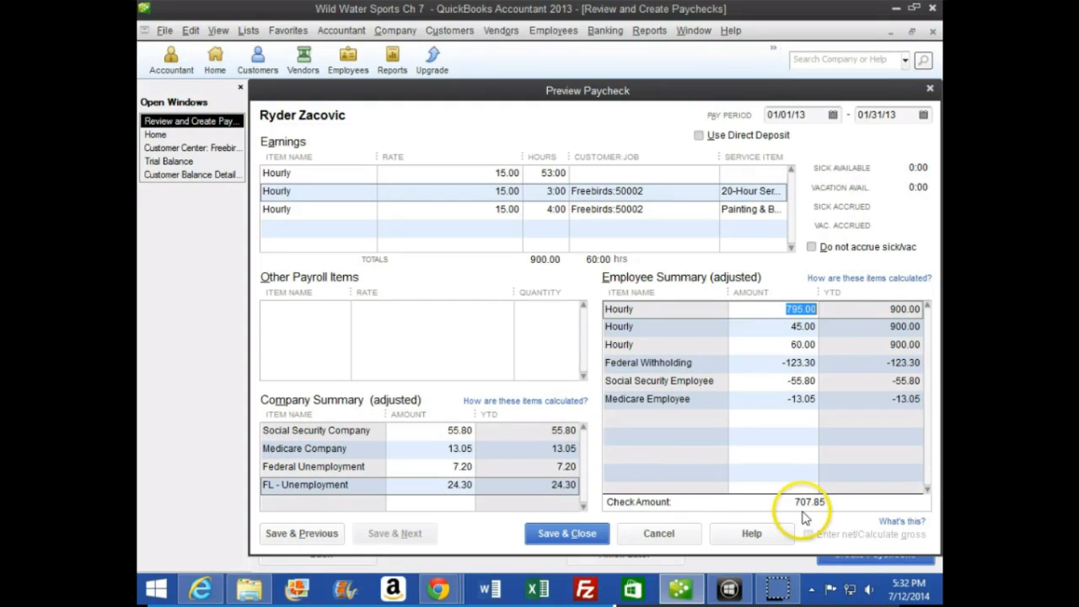
left_click(576, 536)
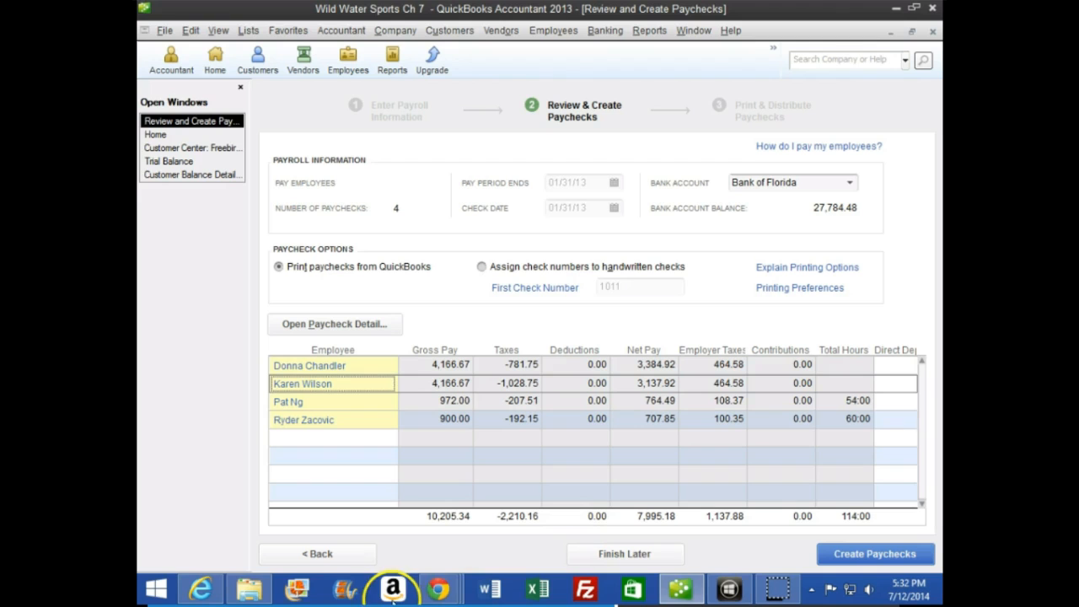
Step: Switch to the CourseSmart textbook in Chrome to read the steps for finishing payroll on page 177, and return to QuickBooks
left_click(440, 593)
left_click(601, 494)
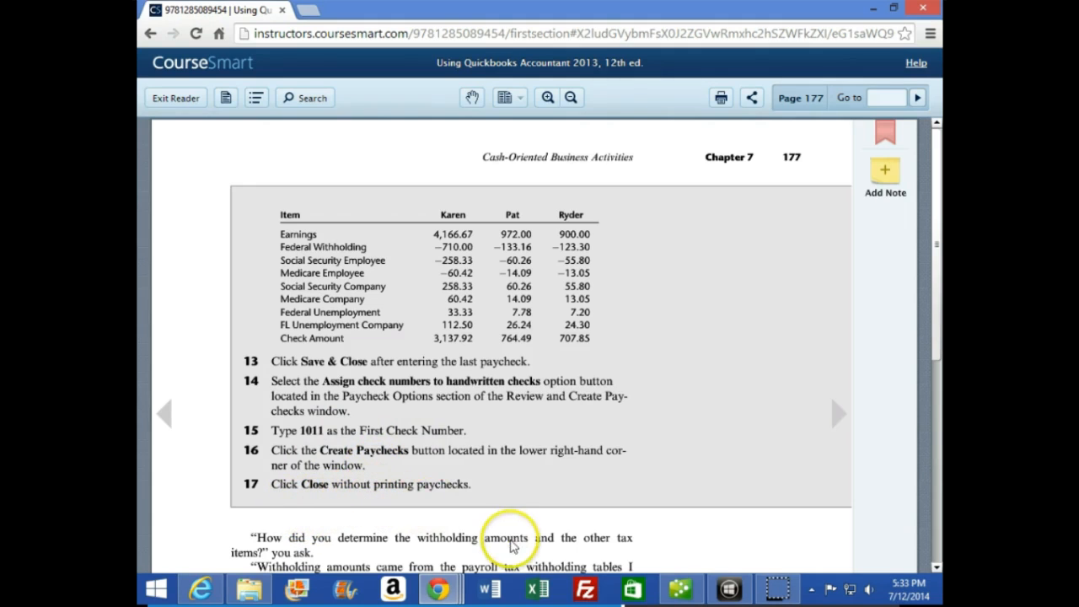
left_click(437, 589)
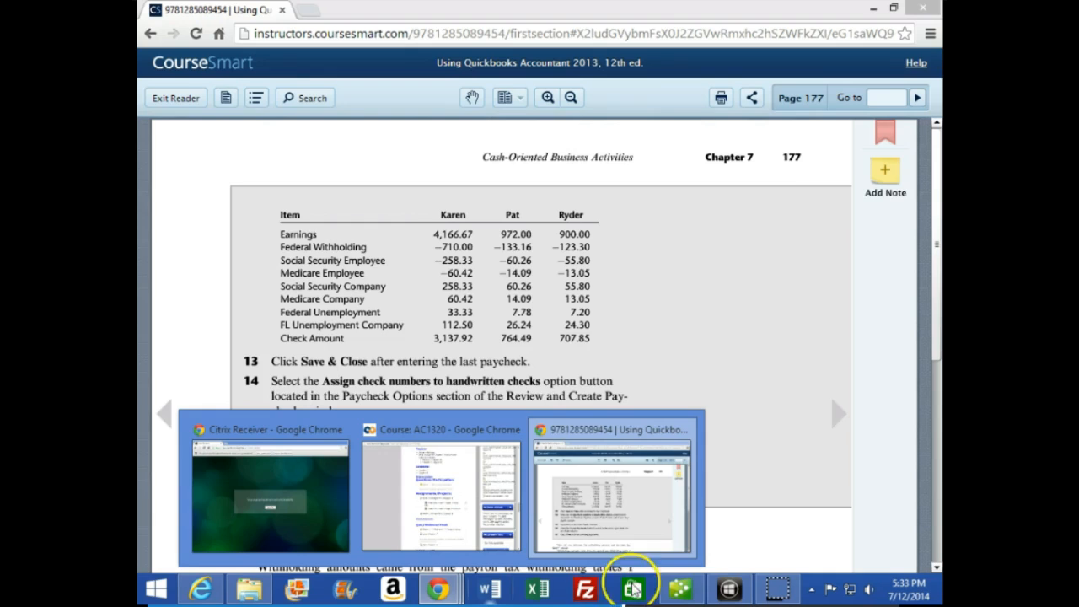
left_click(681, 589)
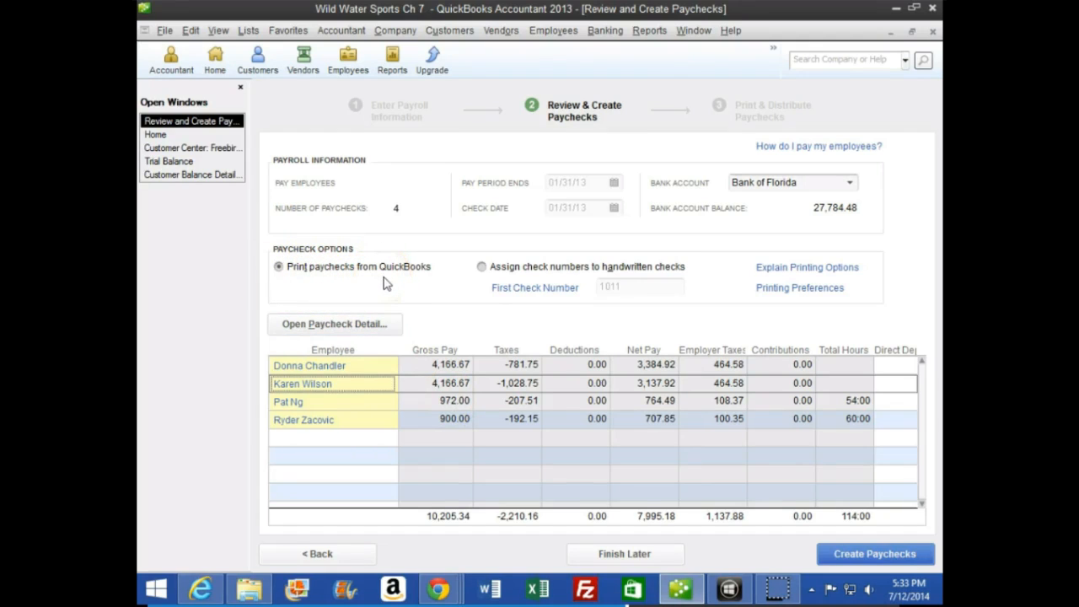
Step: Assign check numbers to handwritten checks starting at 1011, create the paychecks, and close the confirmation without printing
left_click(482, 266)
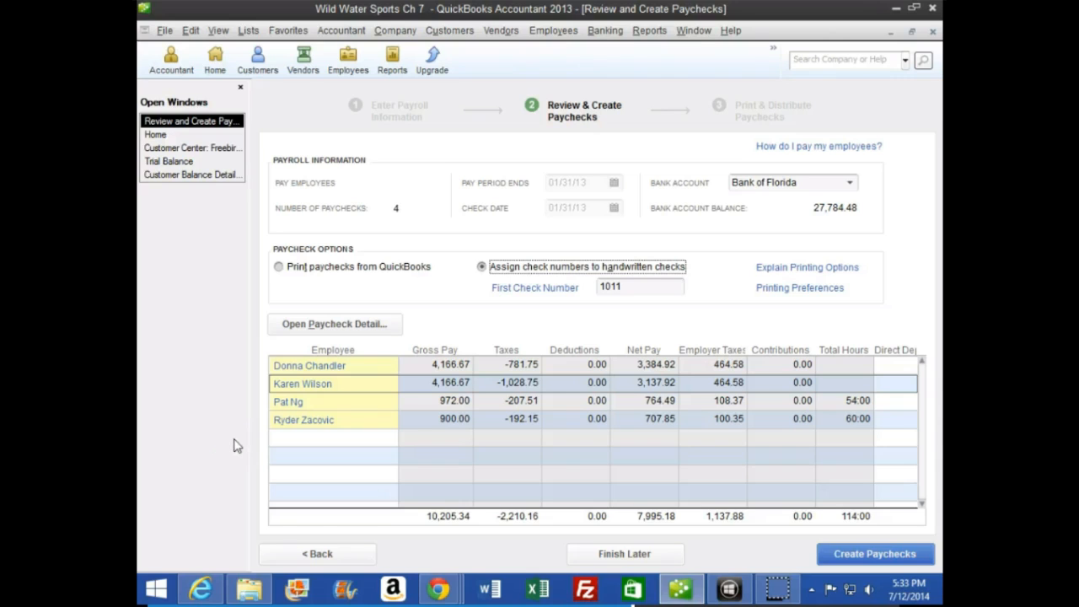
left_click(841, 555)
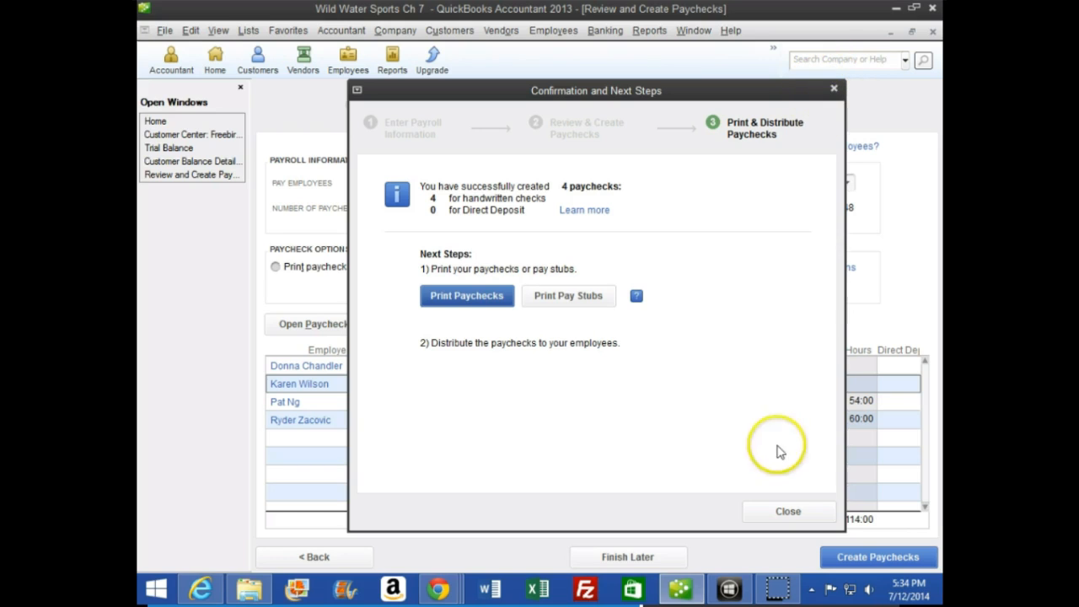
left_click(792, 511)
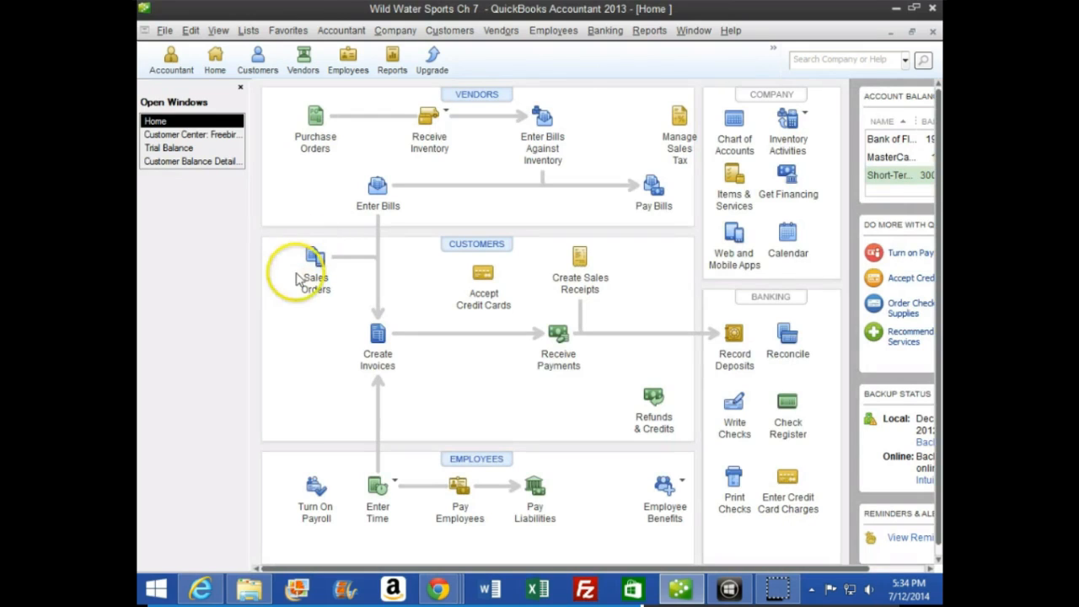
Step: Open the Bank of Florida account's check register to view the new paychecks
left_click(607, 31)
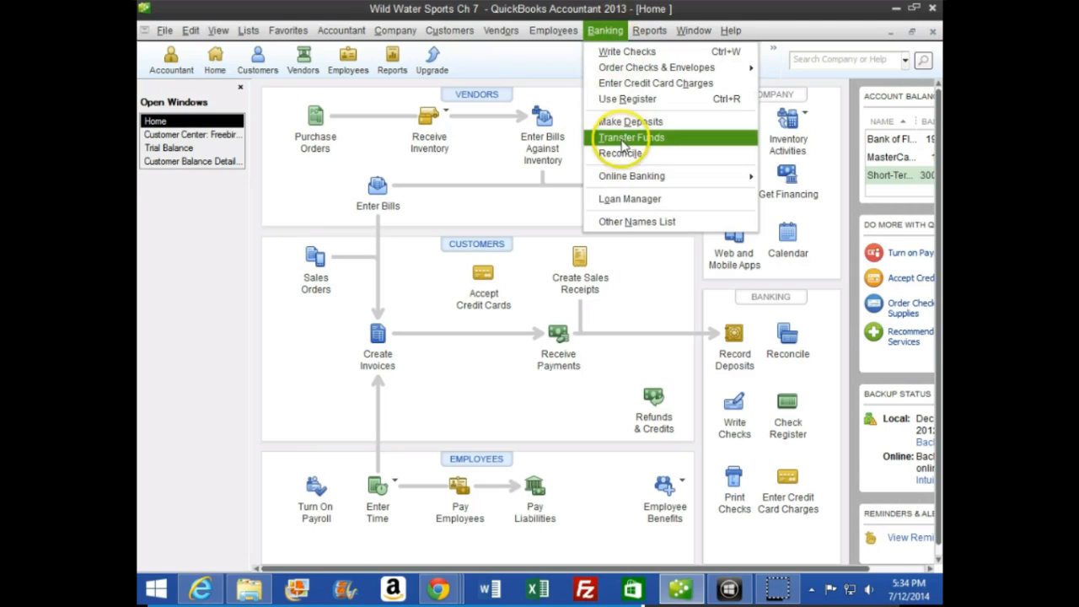
left_click(621, 100)
left_click(238, 295)
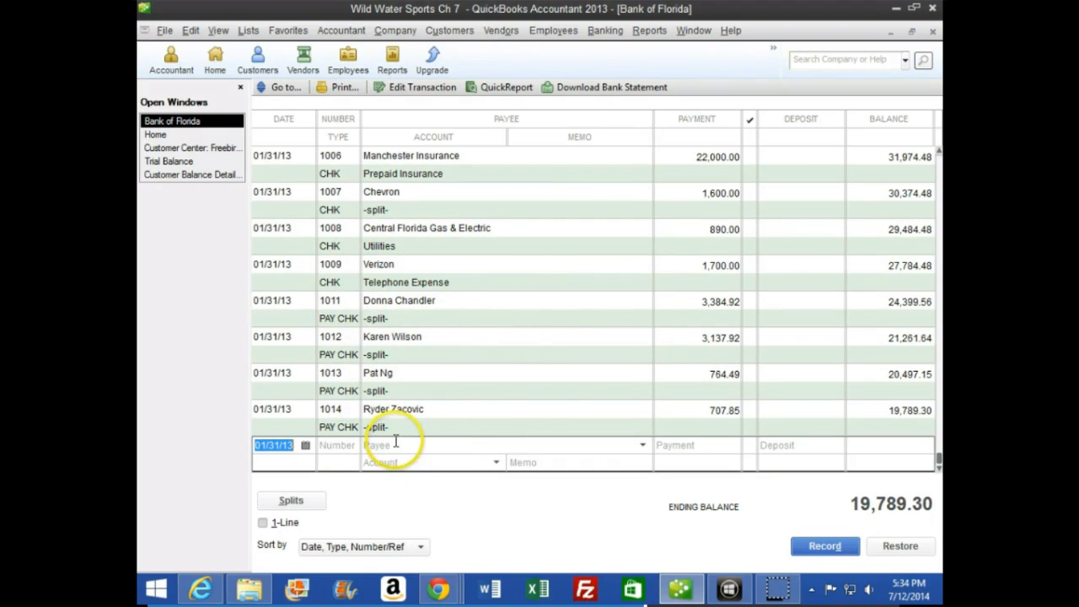
Step: Open paycheck 1011 from the register, examine its earnings and tax detail, and return to the register
double_click(340, 325)
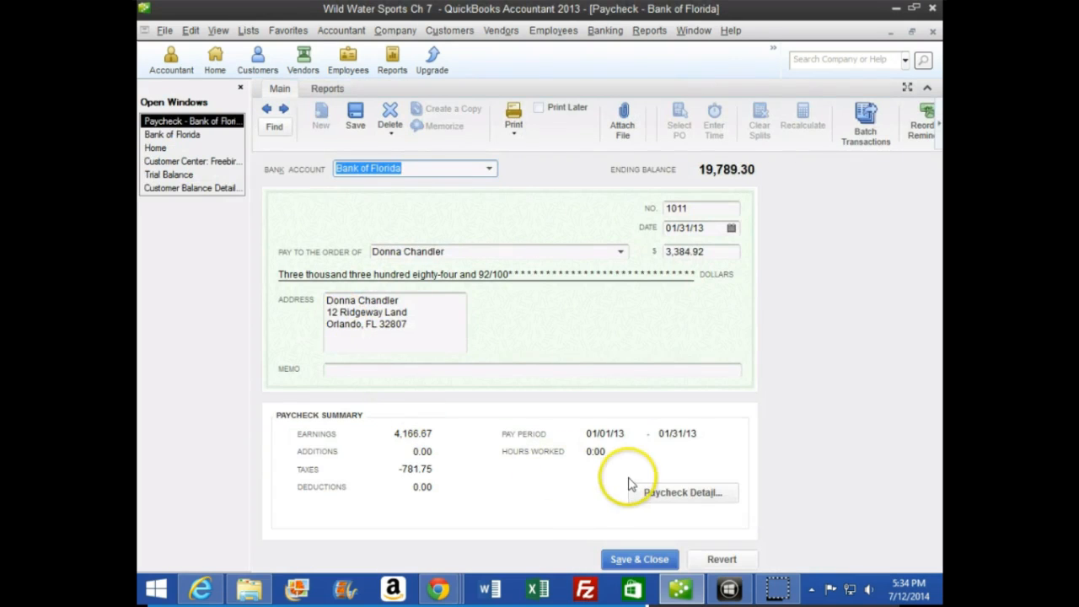
left_click(667, 506)
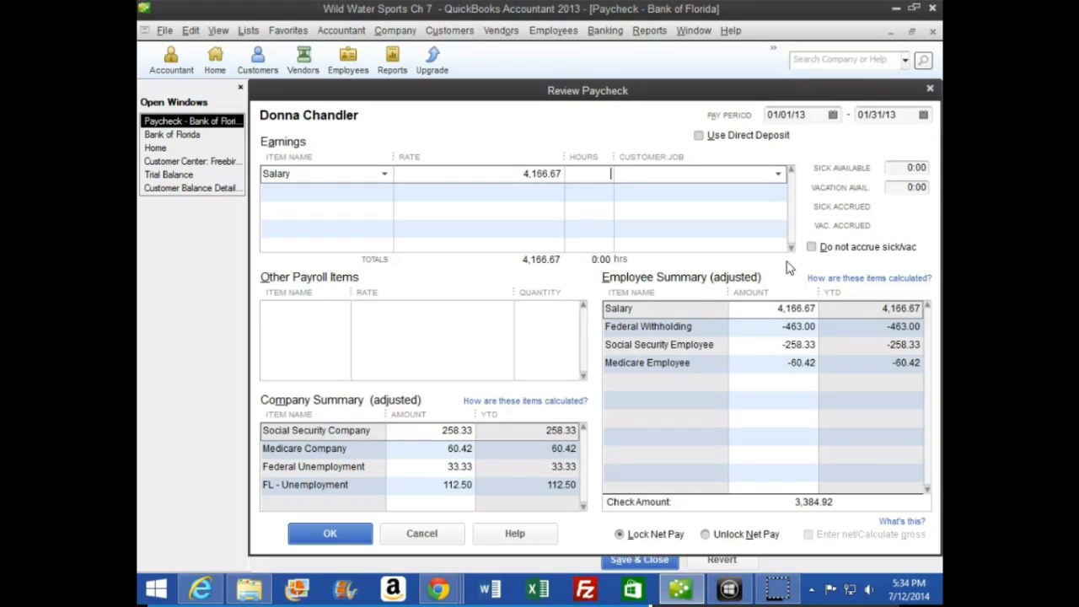
left_click(930, 88)
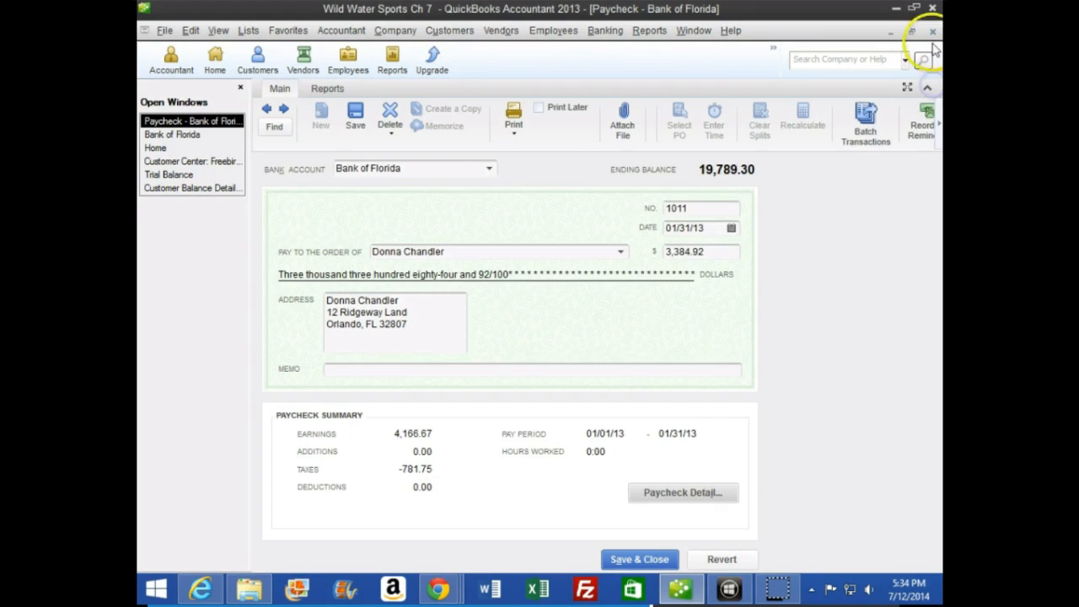
left_click(932, 32)
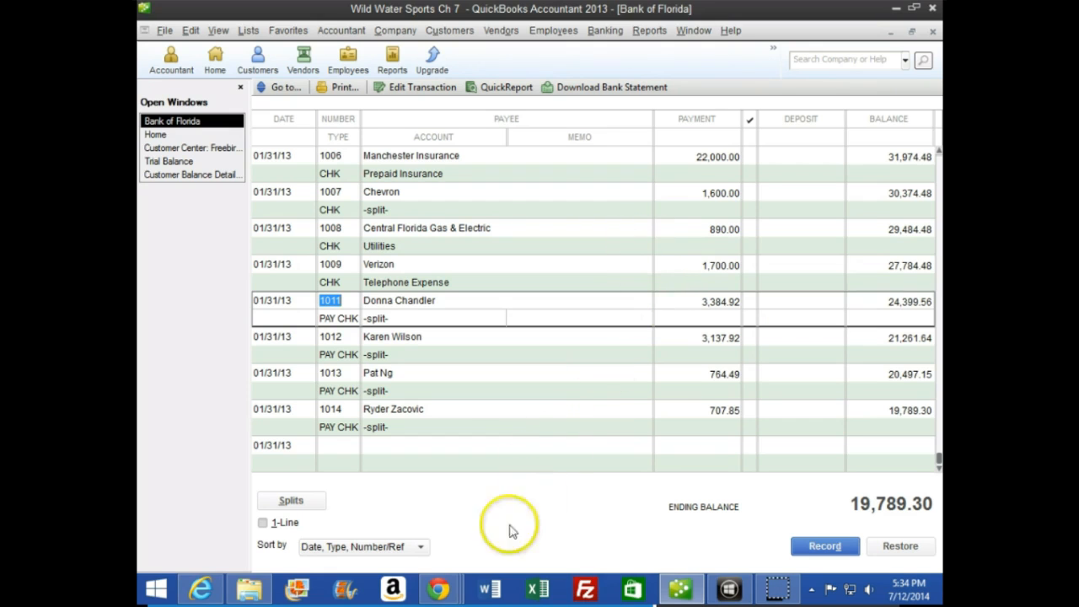
Step: Read the textbook's tax explanation and page 178 instructions for billing customers for payroll time, and return to the QuickBooks home page
left_click(590, 485)
scroll(536, 396, "down", 3)
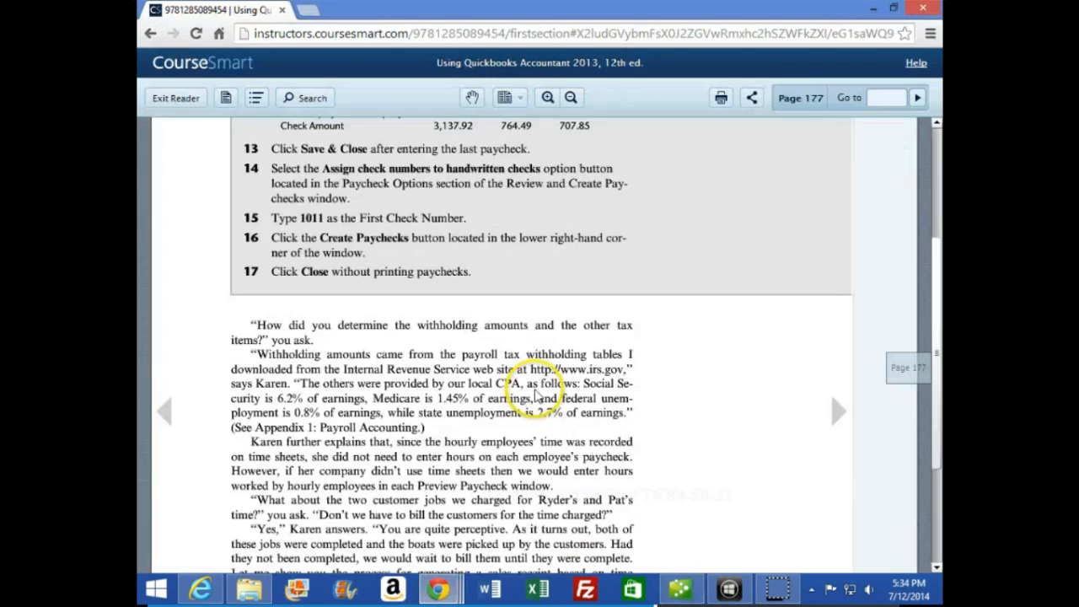
scroll(536, 396, "down", 4)
left_click(837, 411)
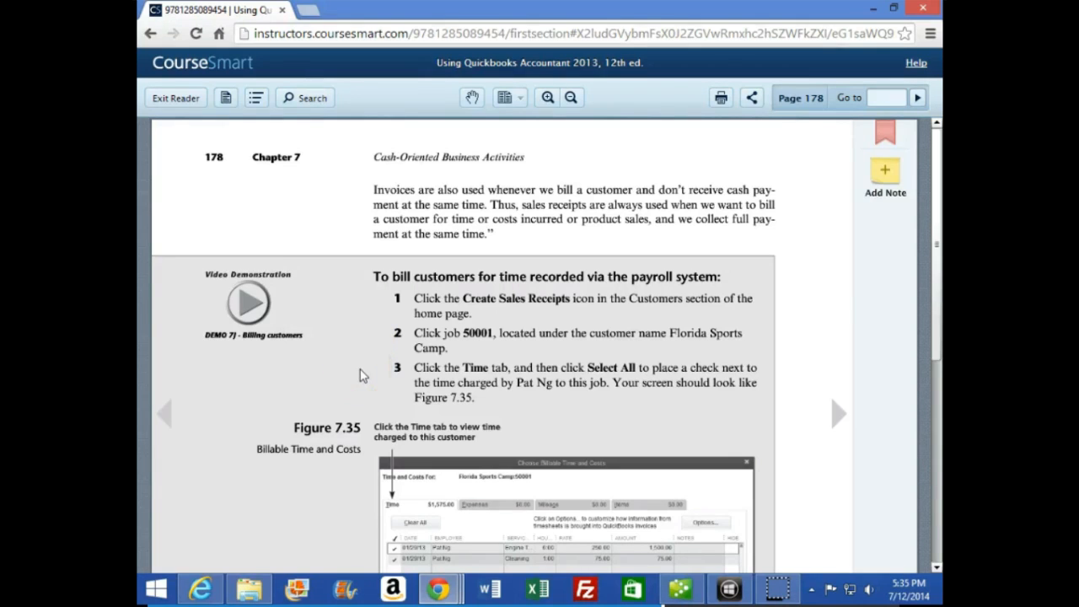
scroll(357, 380, "down", 1)
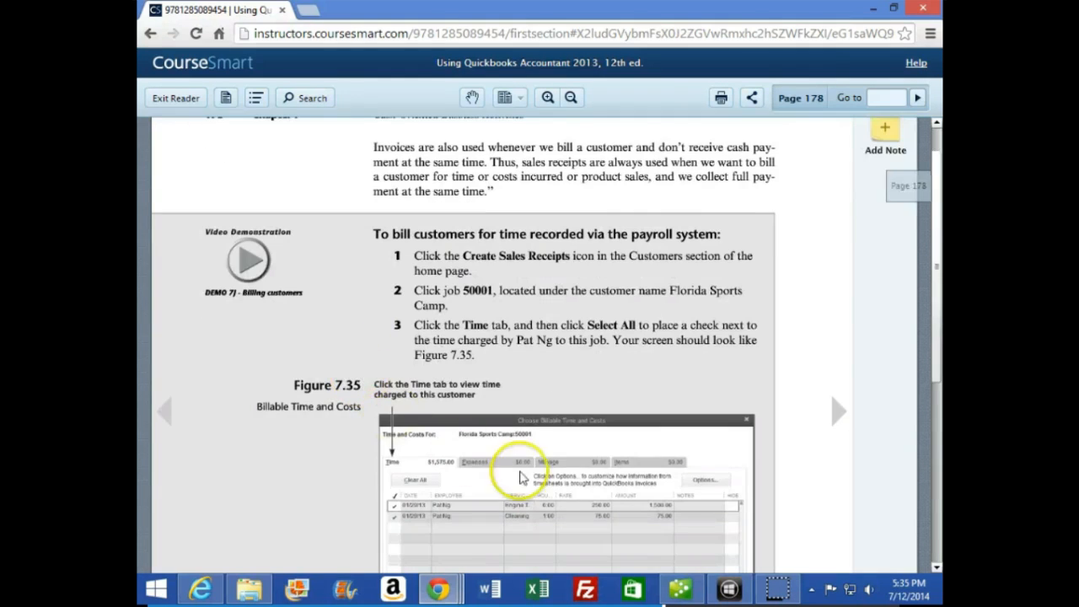
left_click(680, 587)
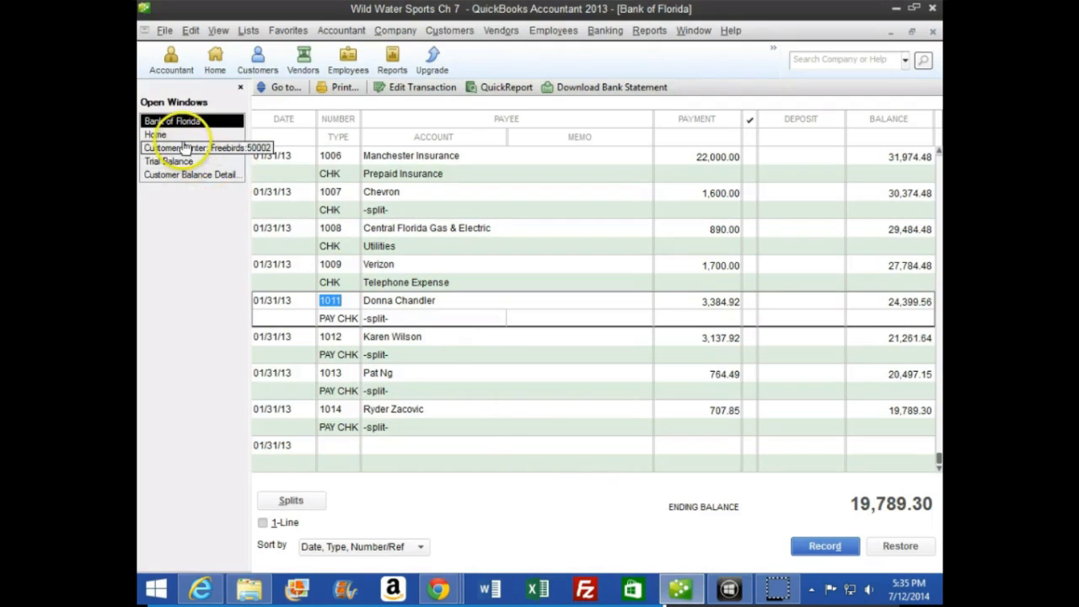
left_click(215, 58)
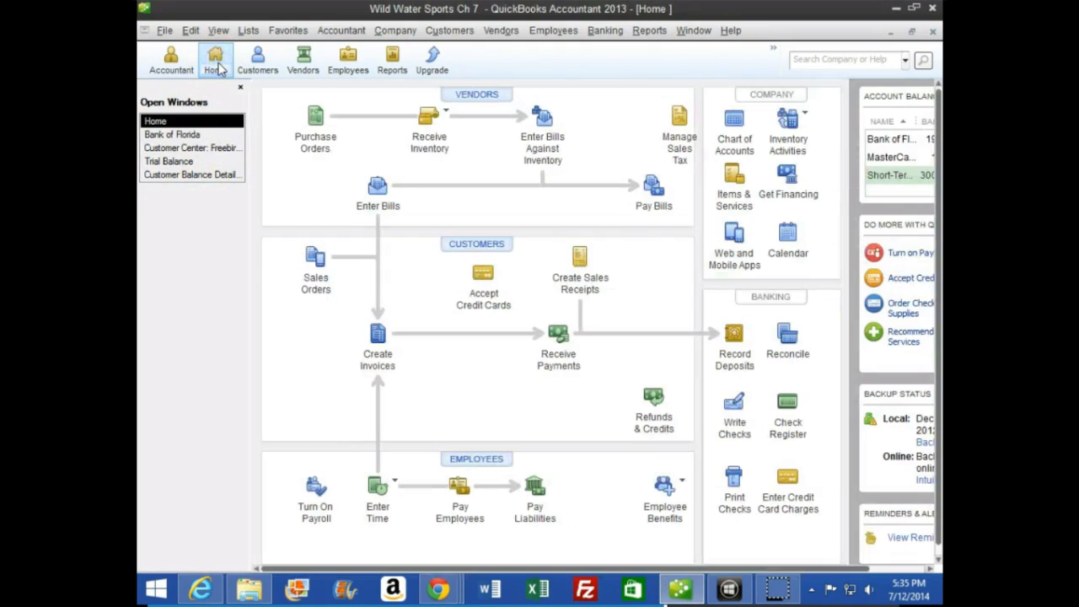
Step: Start a sales receipt for Florida Sports Camp job 50001 and add both billable time entries, engine tune-up and cleaning
left_click(244, 374)
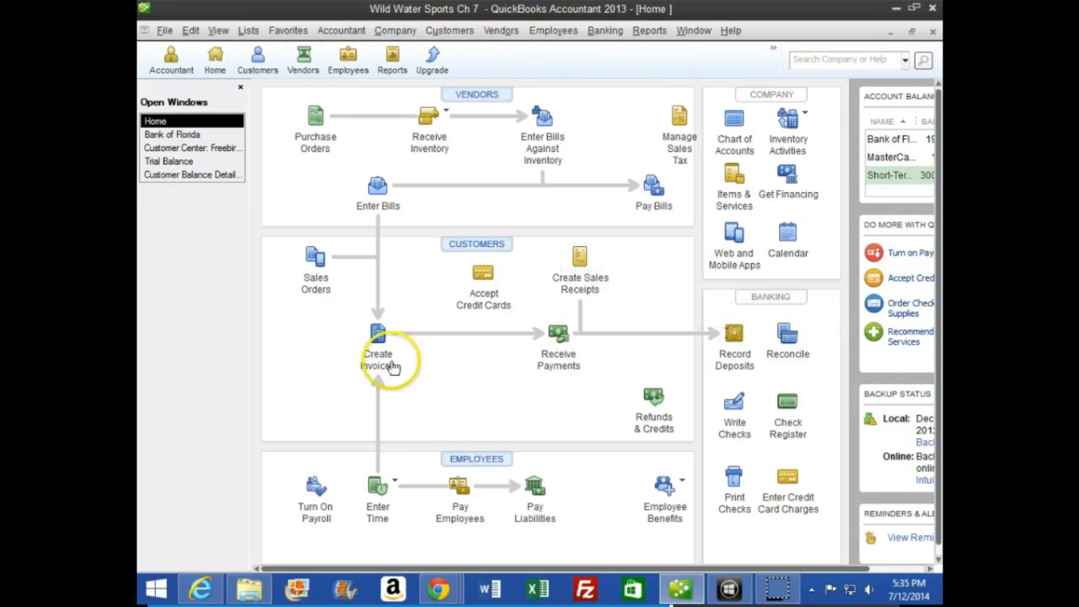
left_click(578, 275)
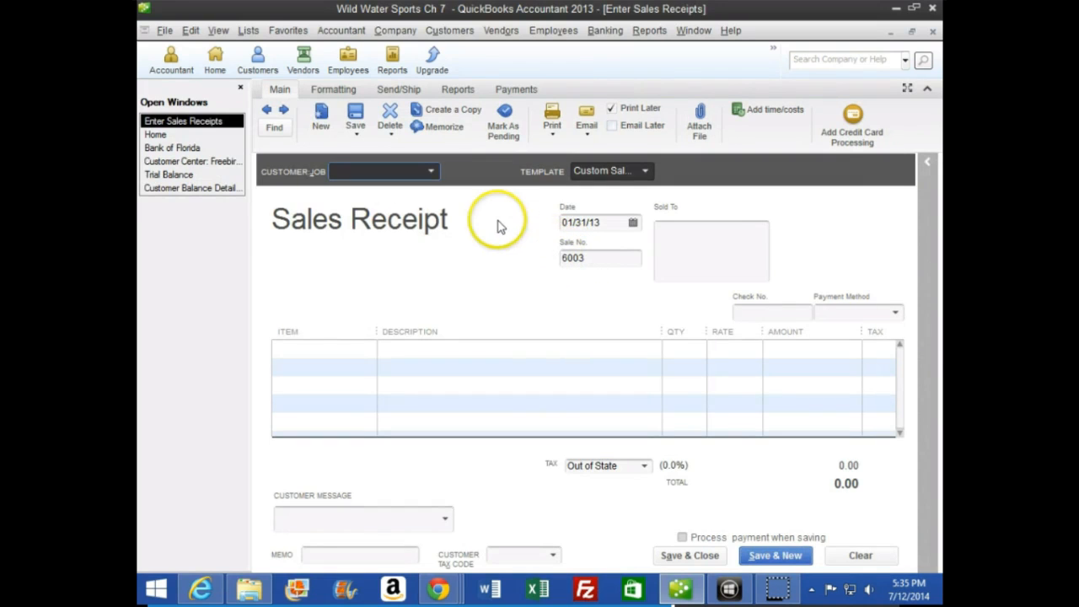
type("Florida Sports Camp:50001")
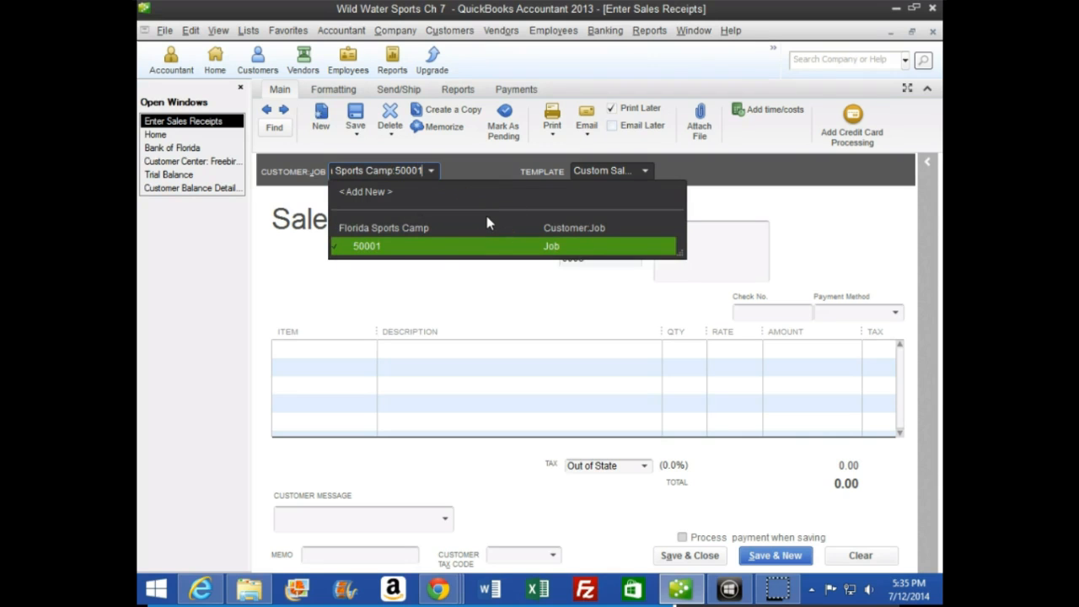
key("Tab")
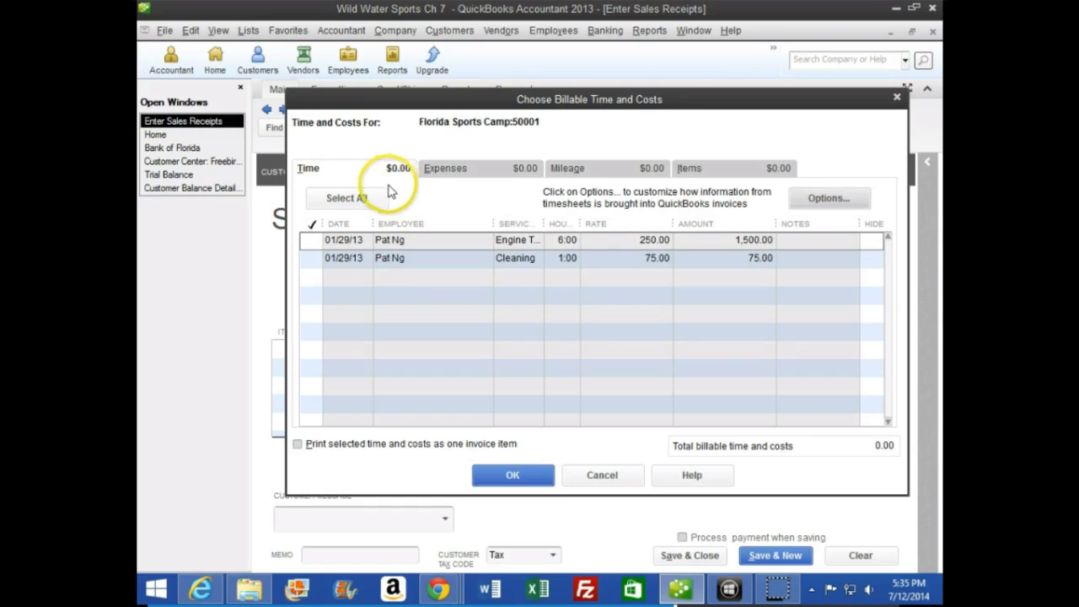
left_click(310, 241)
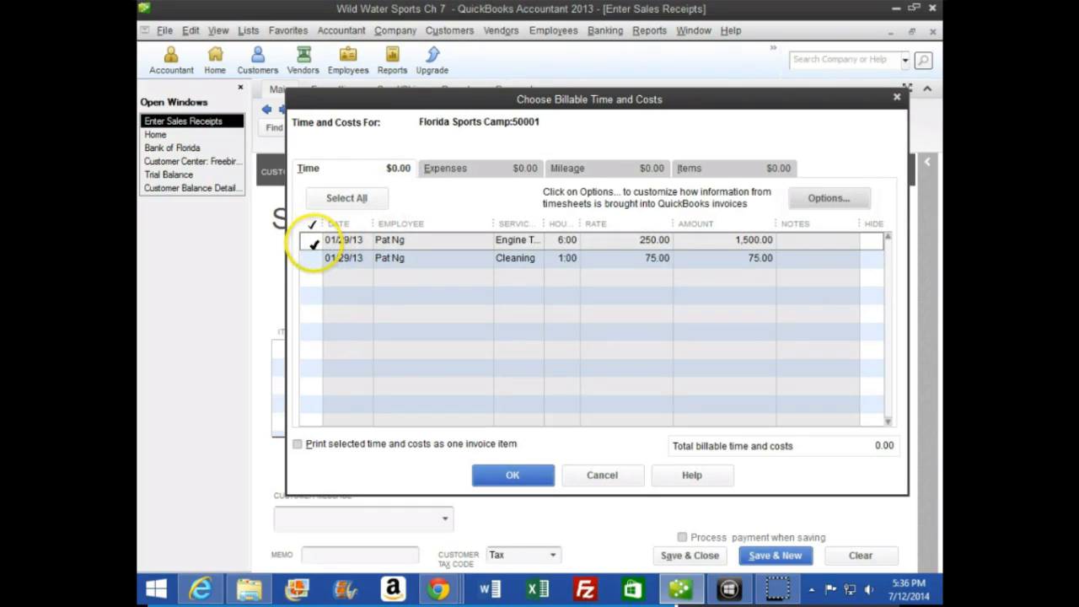
left_click(312, 259)
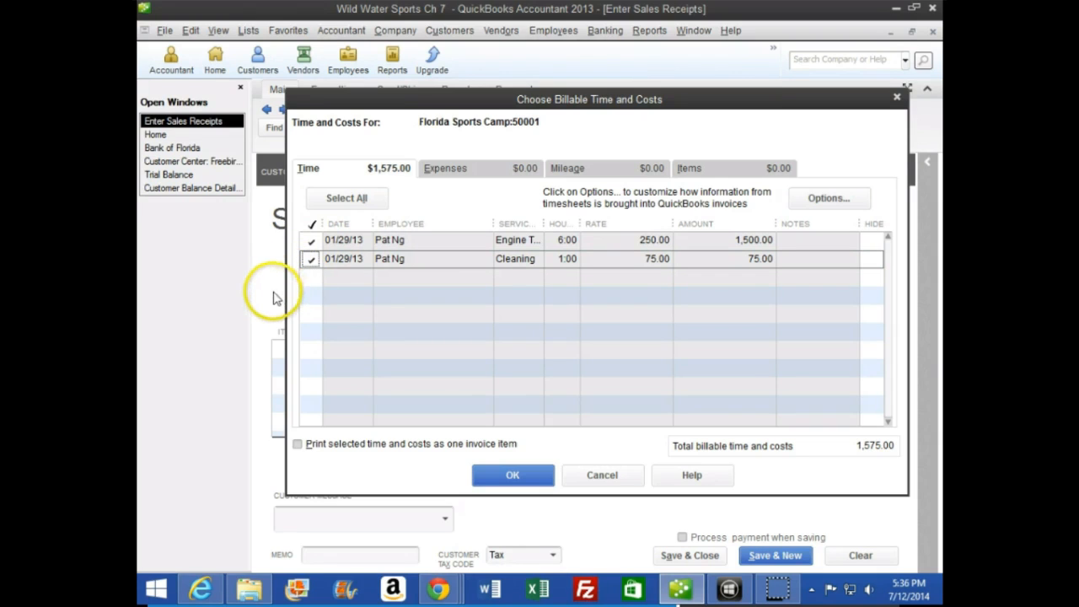
left_click(511, 477)
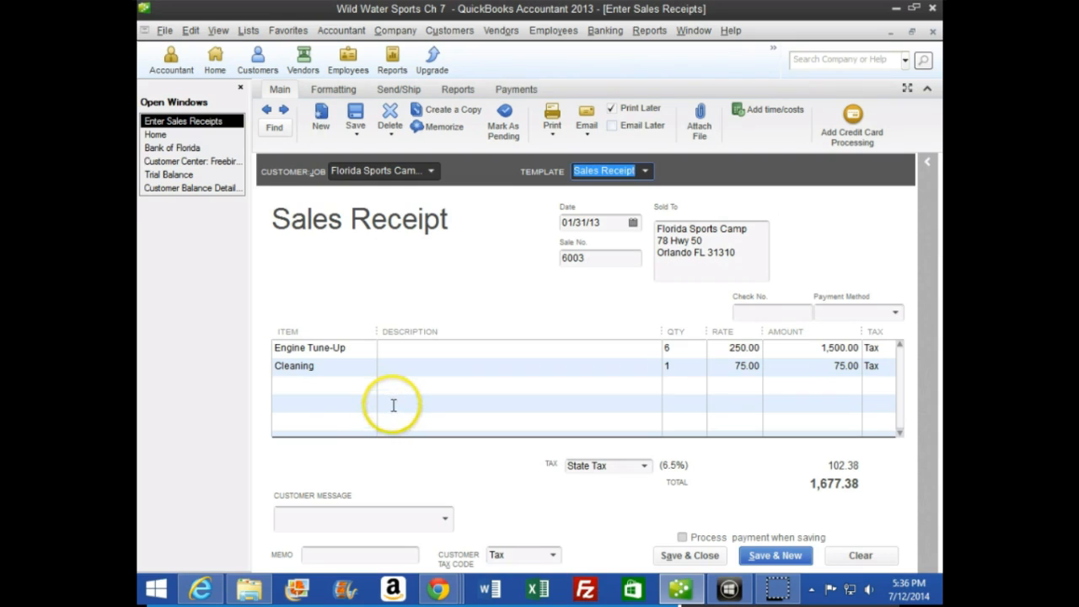
Step: Review the quantity, rate, amount and tax code of the Engine Tune-Up and Cleaning lines and the receipt's sales tax
left_click(327, 351)
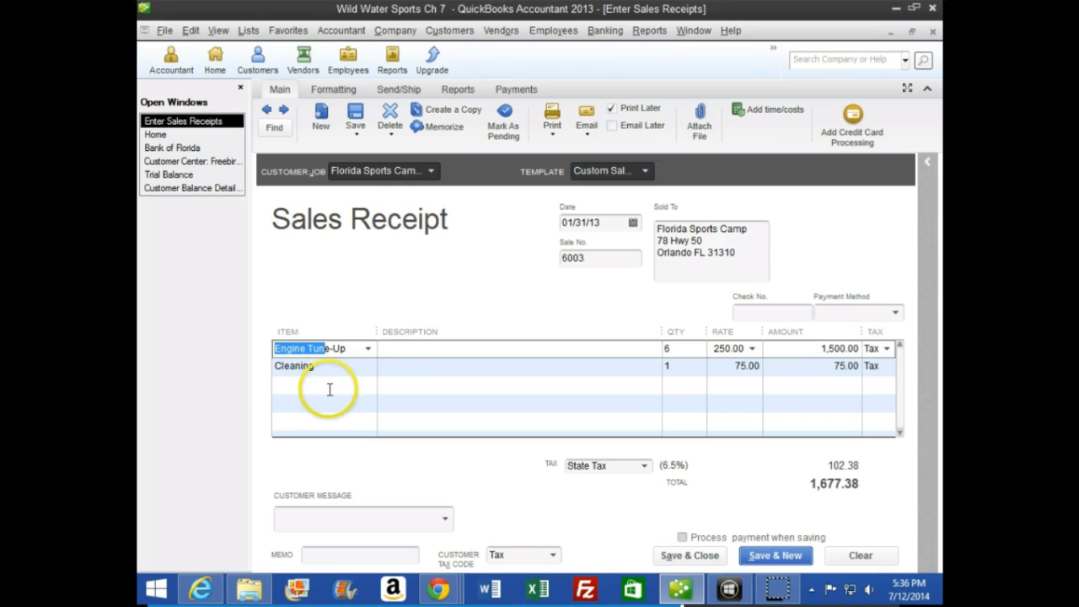
key("Tab")
key("Tab")
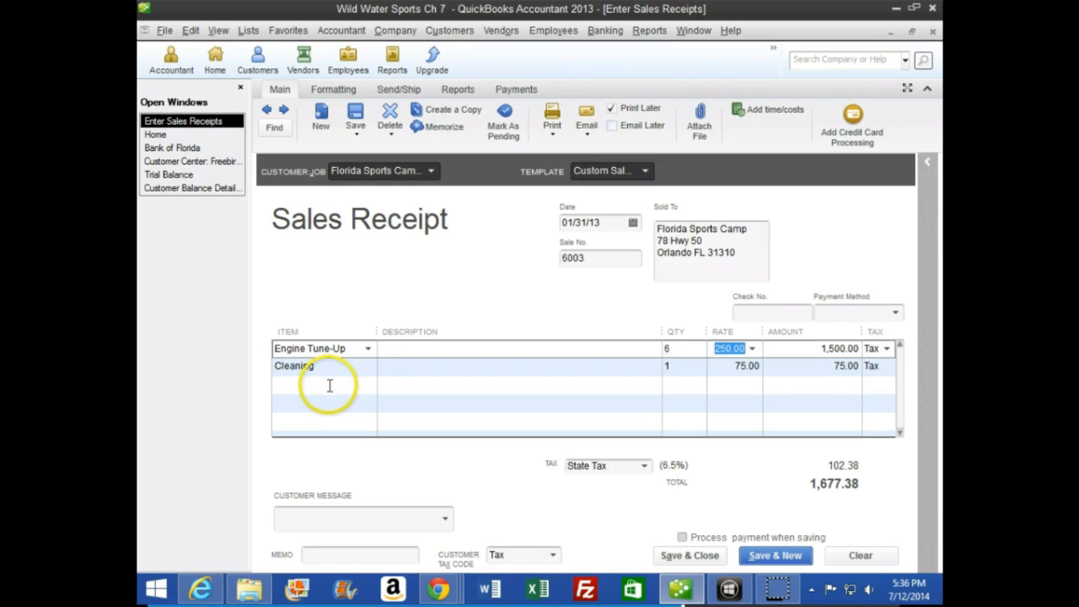
key("Tab")
key("Tab")
key("Tab")
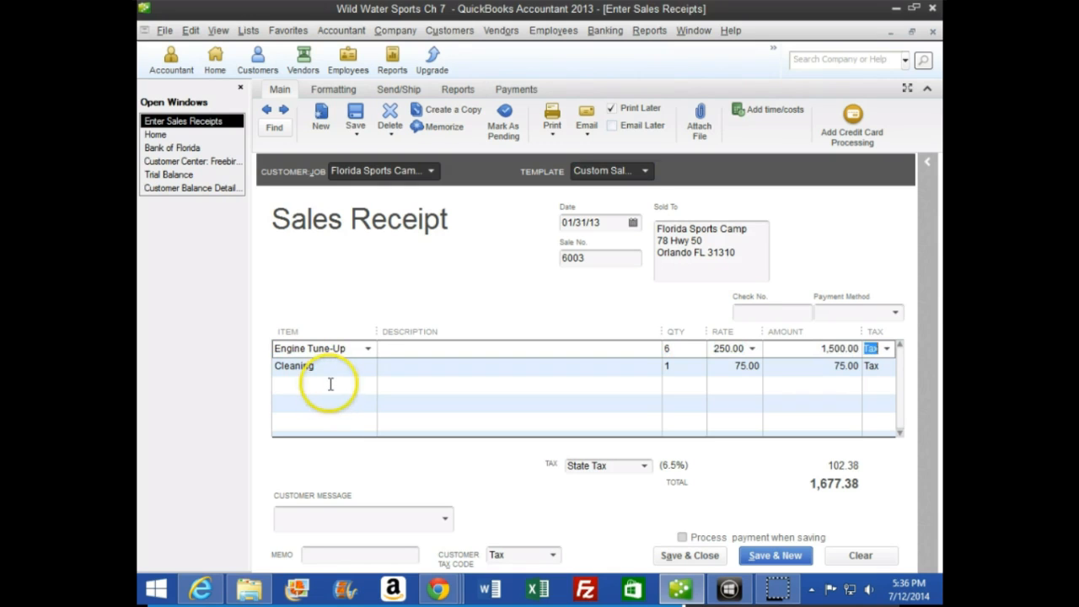
key("Tab")
key("Tab")
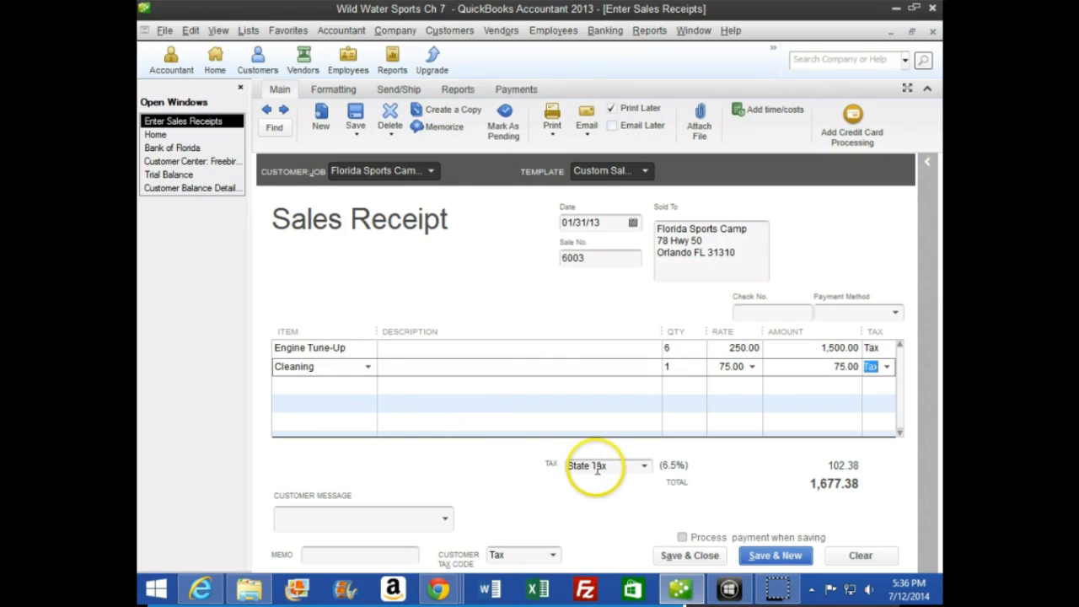
left_click(604, 466)
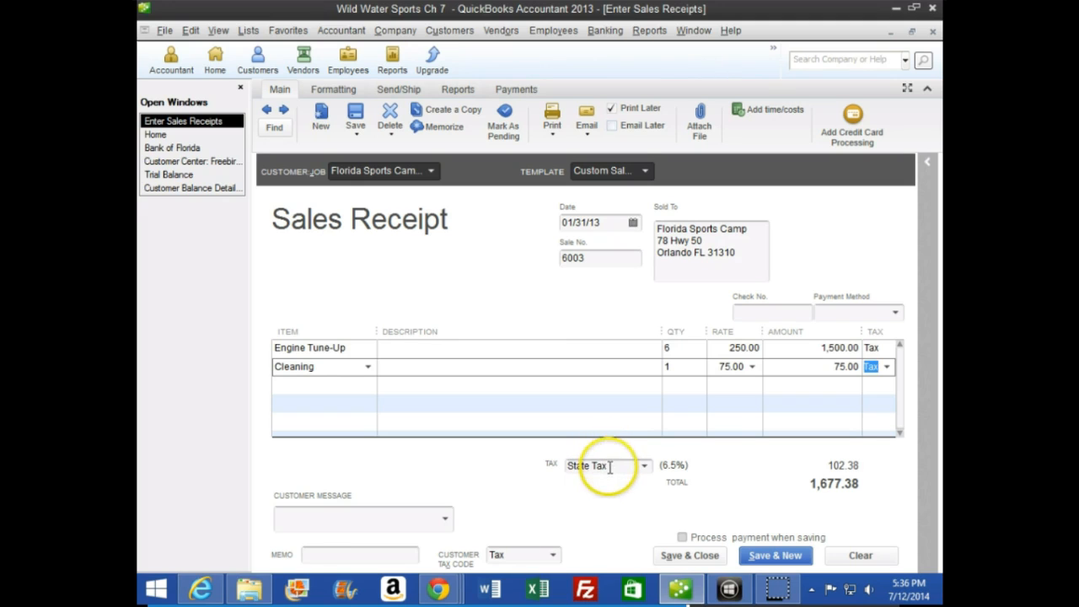
Step: Switch to the textbook in Chrome, read the page 178 steps for completing the sales receipt, and return to QuickBooks
left_click(438, 590)
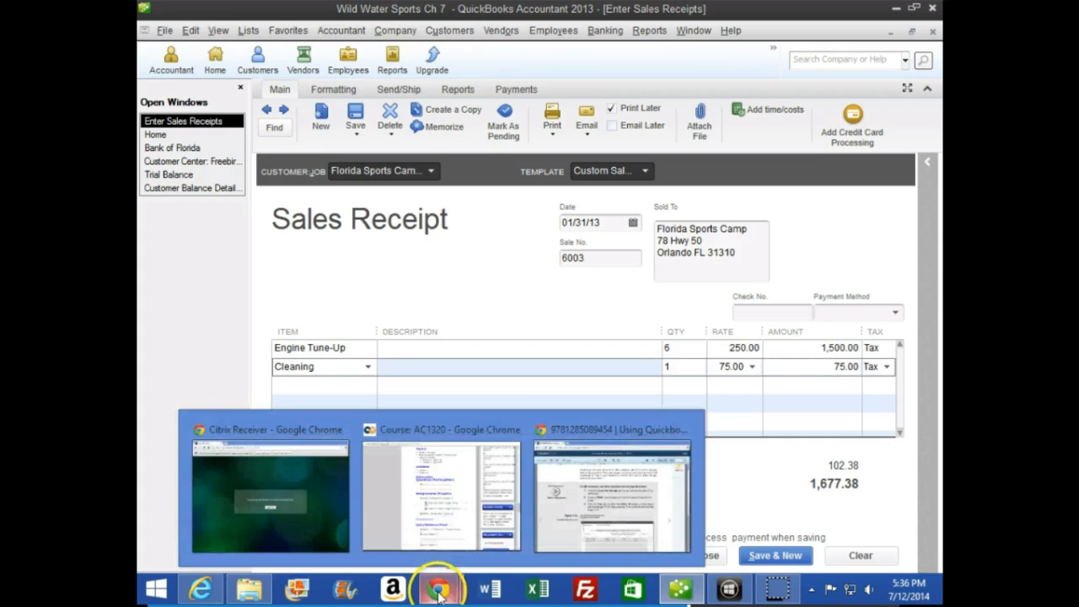
left_click(582, 498)
scroll(349, 441, "down", 3)
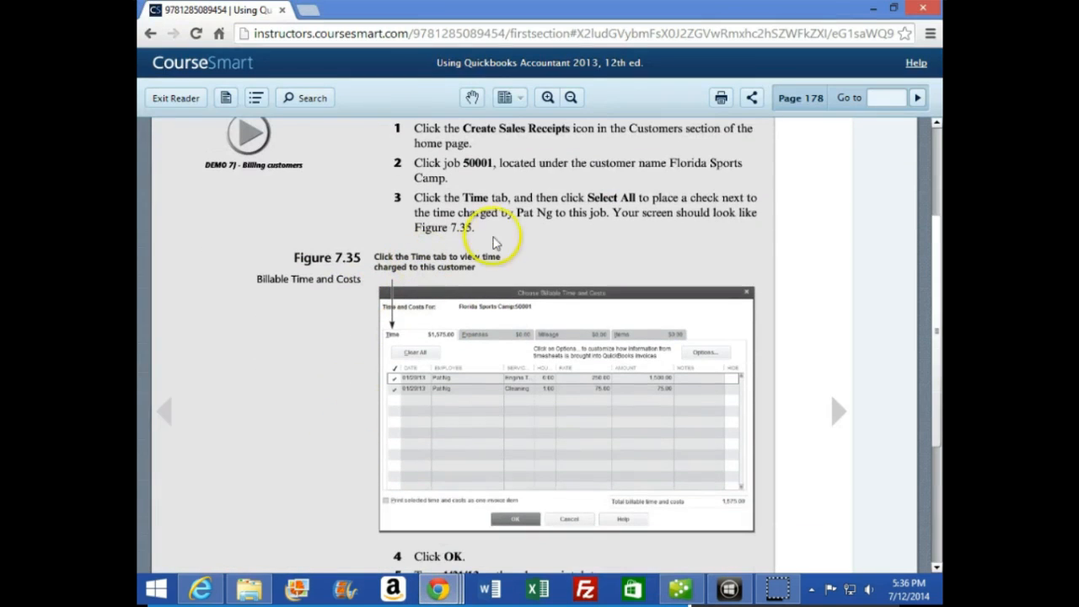
scroll(556, 387, "down", 1)
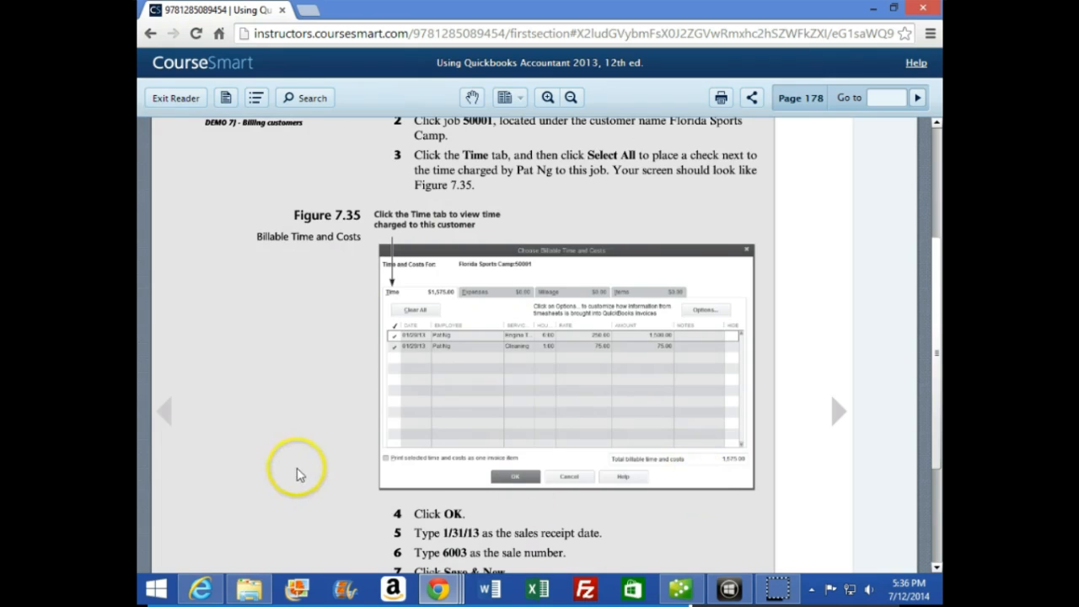
scroll(354, 455, "down", 2)
scroll(379, 466, "down", 1)
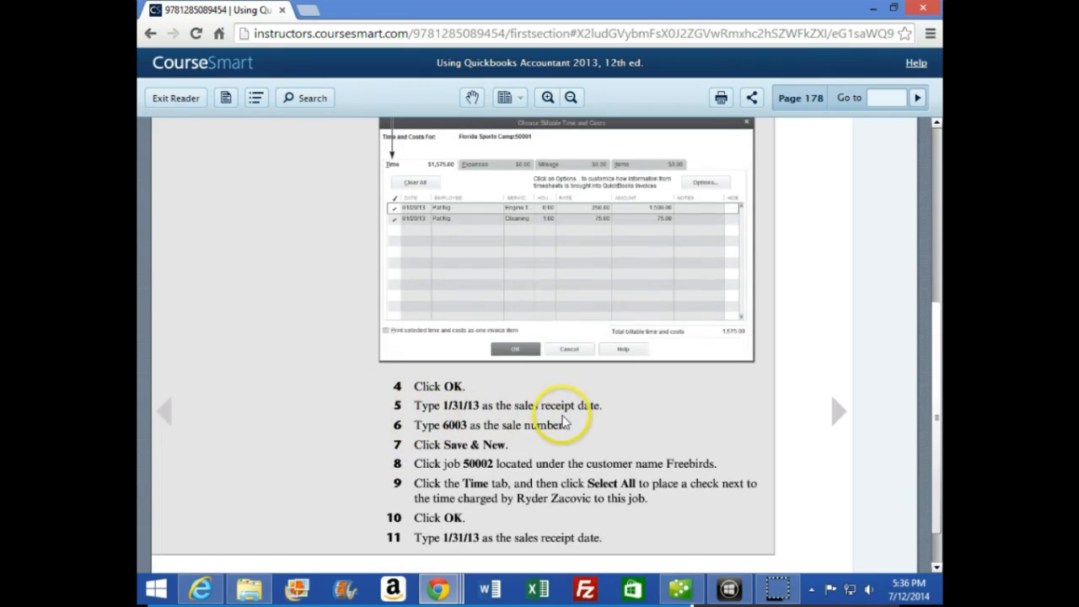
left_click(679, 588)
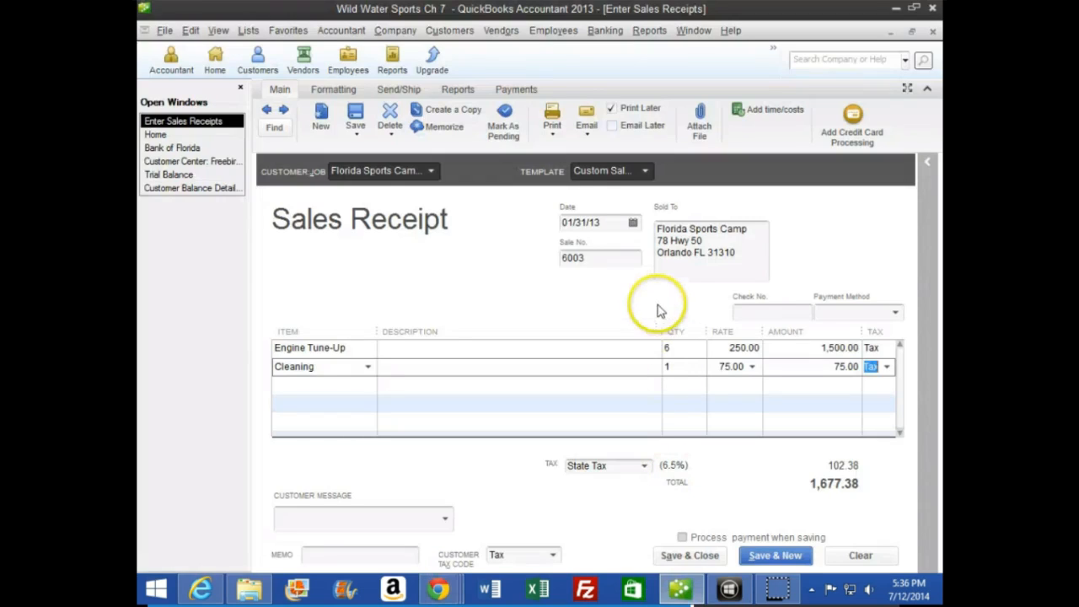
Step: Check the Florida Sports Camp receipt's date and sale number against the textbook, and save it to start a new receipt
left_click(620, 222)
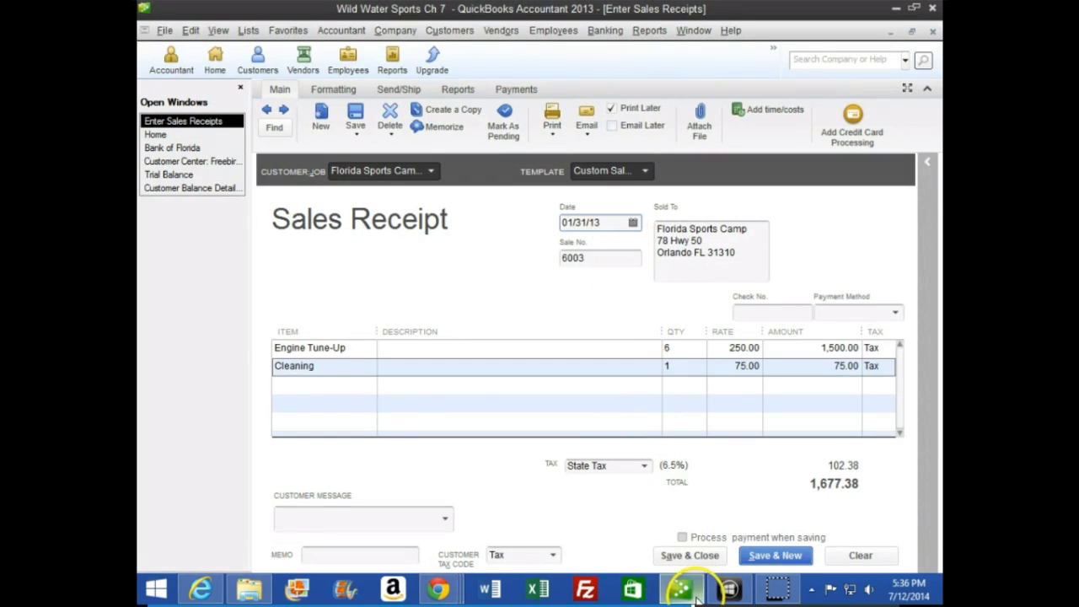
left_click(689, 591)
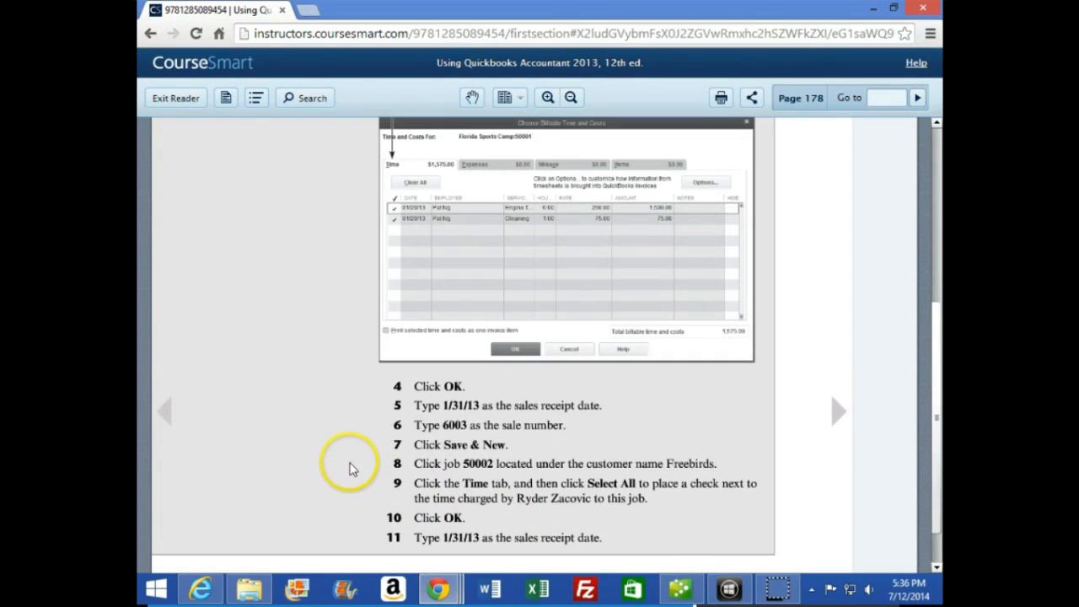
left_click(680, 588)
left_click(590, 258)
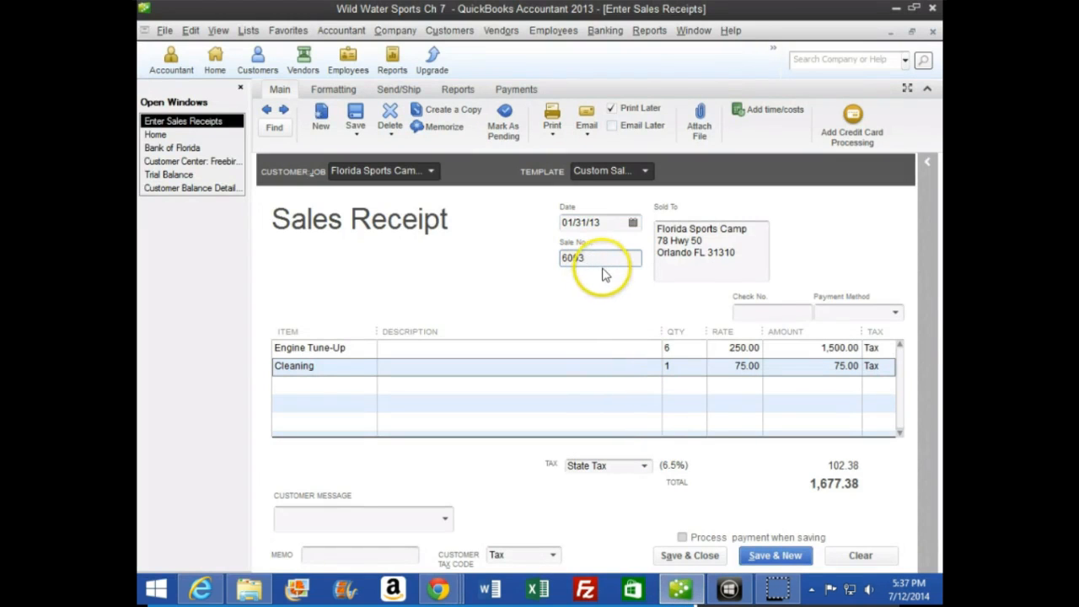
left_click(776, 556)
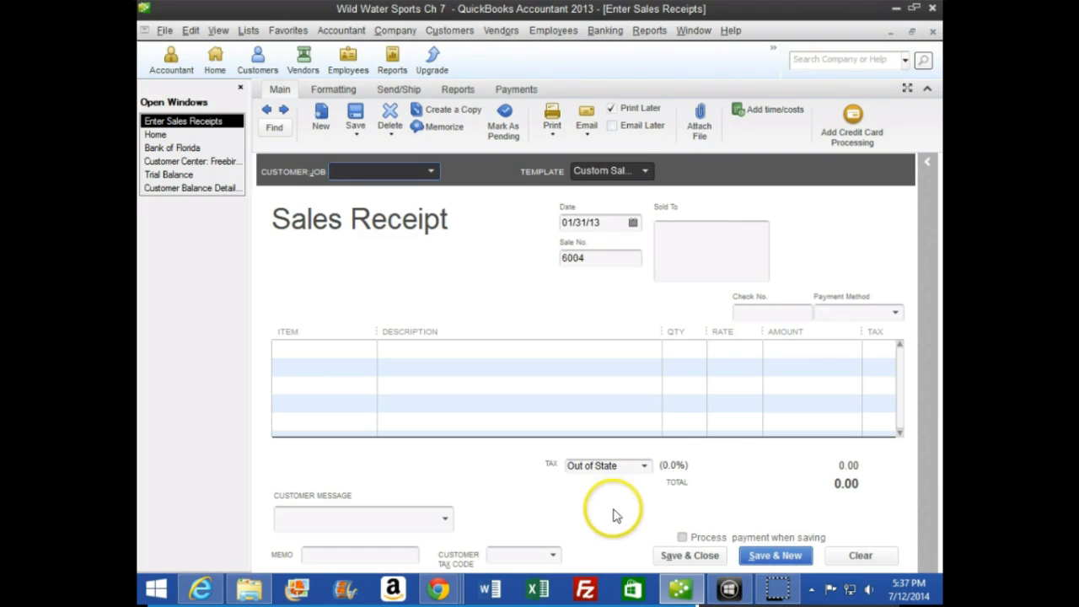
Step: Read the textbook's instructions in Chrome for billing Freebirds job 50002, and return to the blank sales receipt in QuickBooks
mouse_move(442, 595)
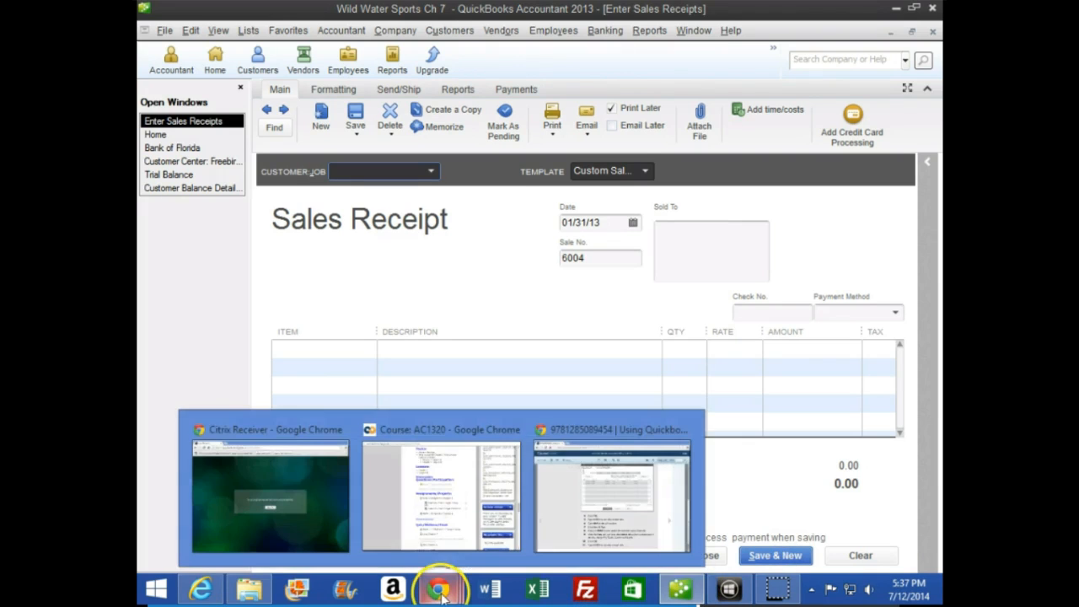
left_click(539, 510)
scroll(350, 427, "down", 1)
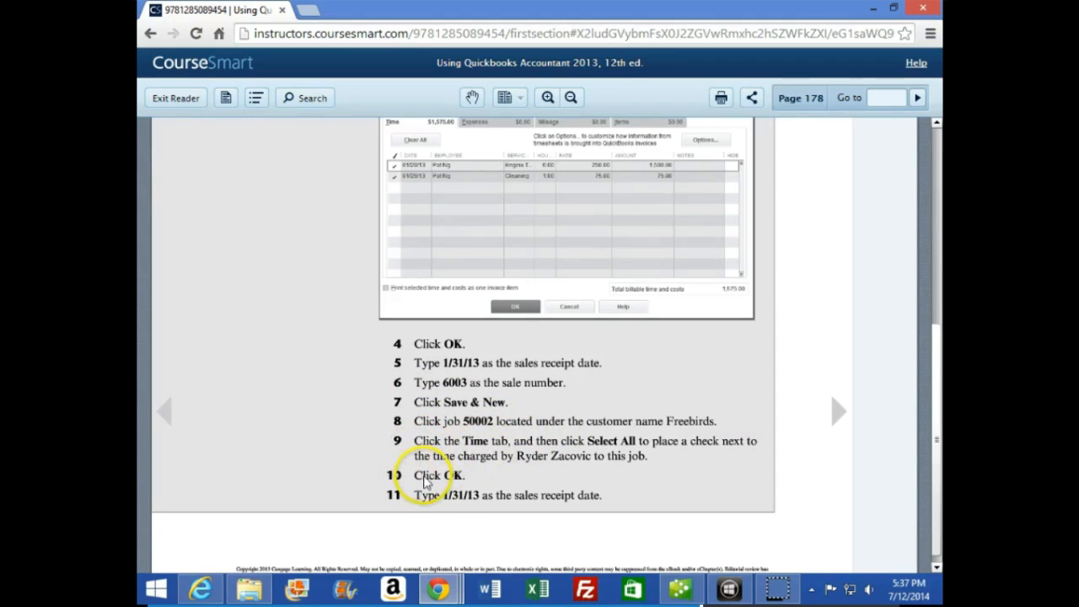
left_click(681, 589)
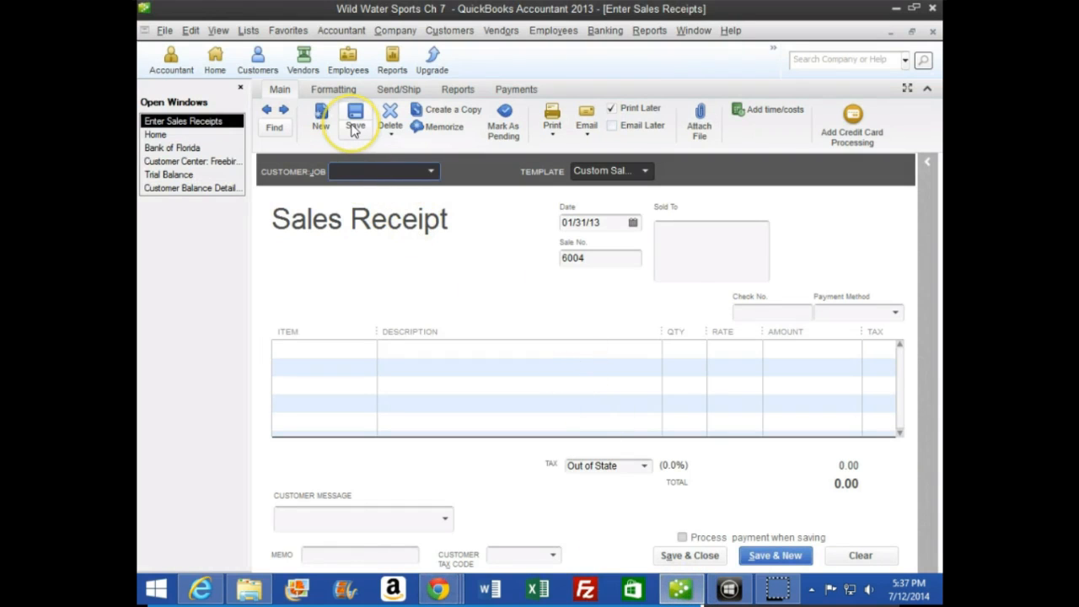
type("5")
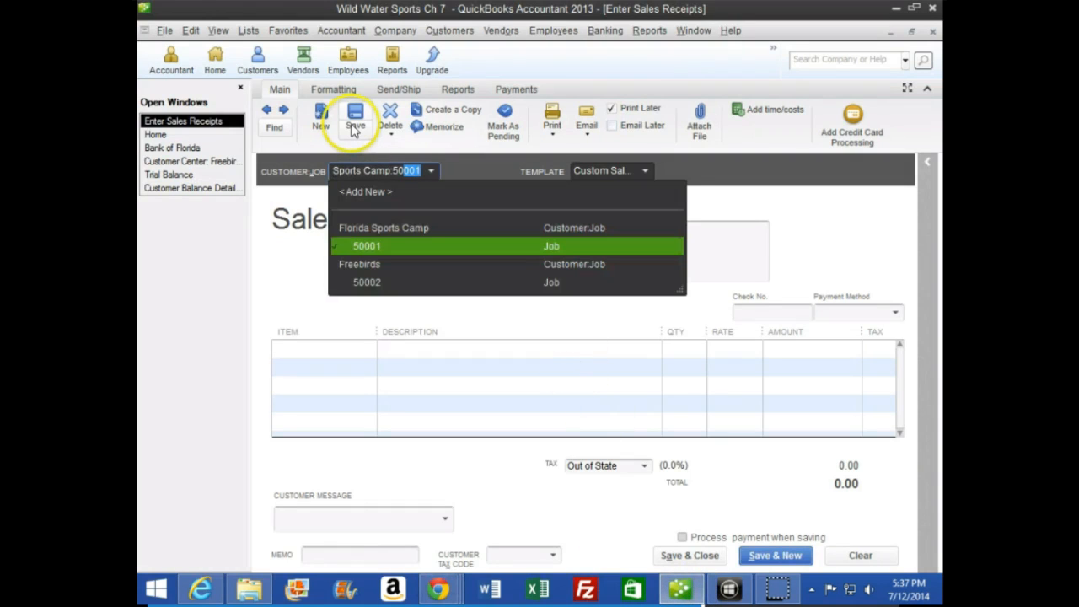
type("0002")
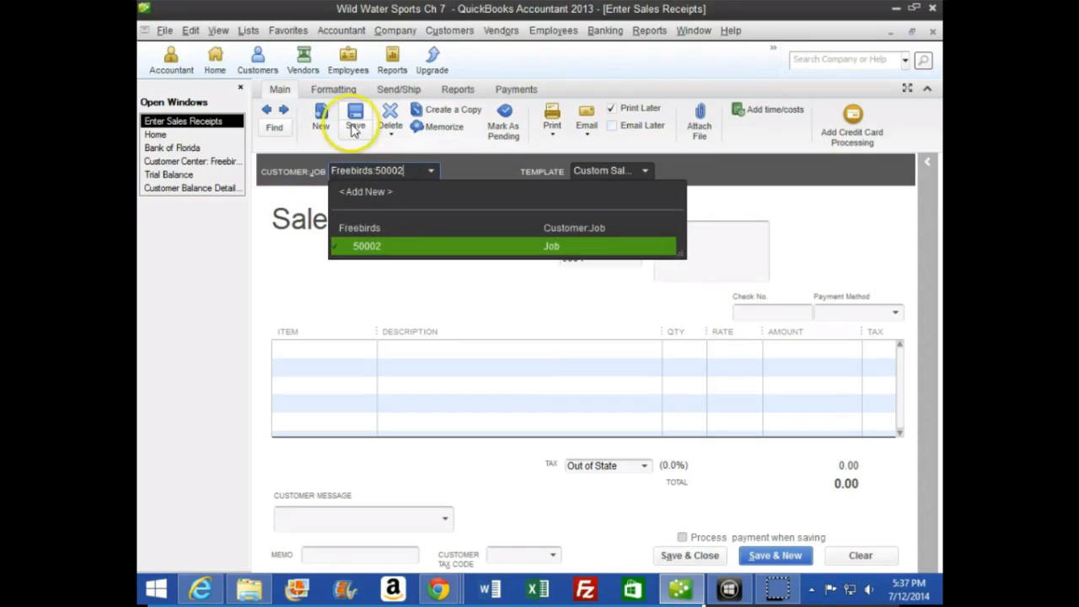
key("Tab")
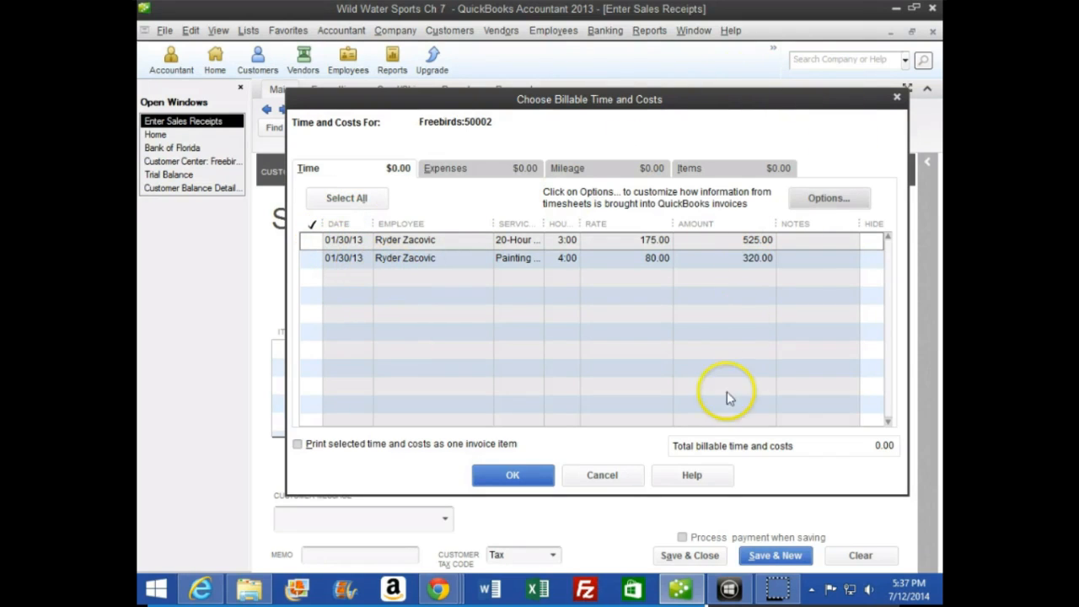
left_click(896, 98)
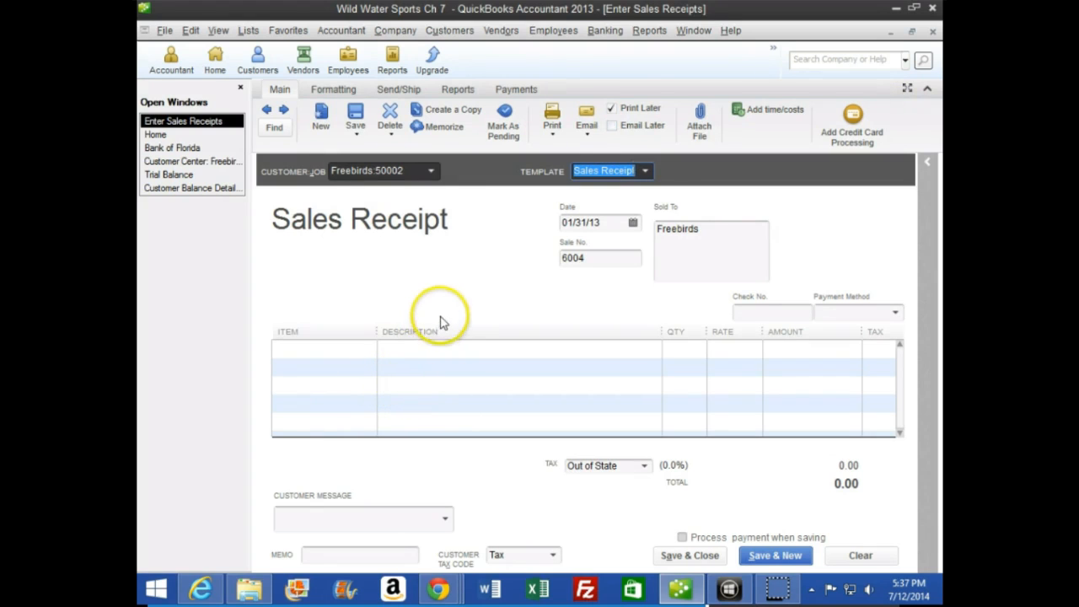
left_click(933, 31)
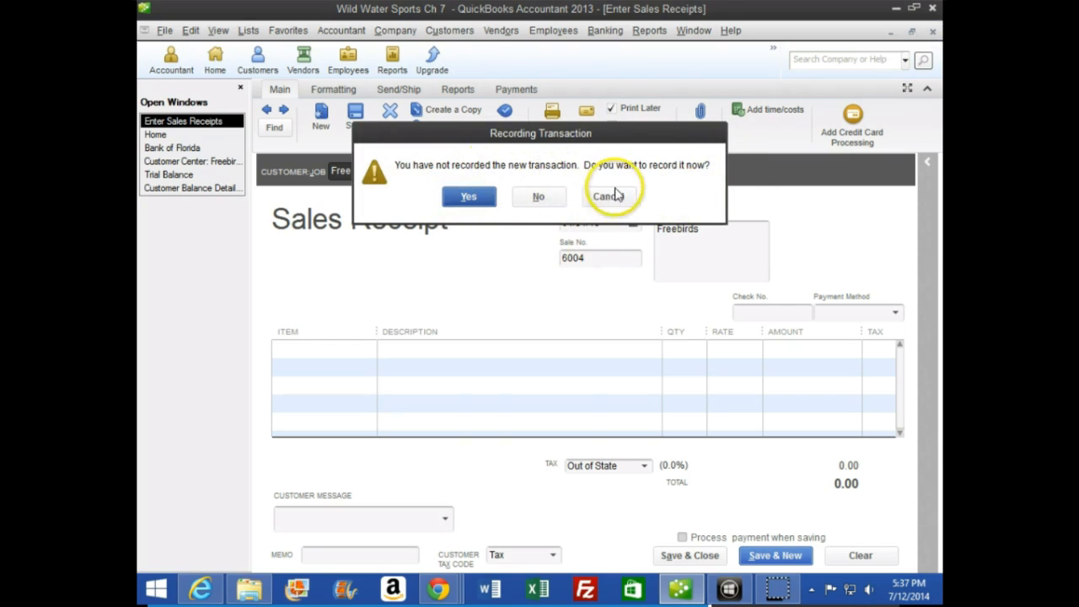
left_click(552, 198)
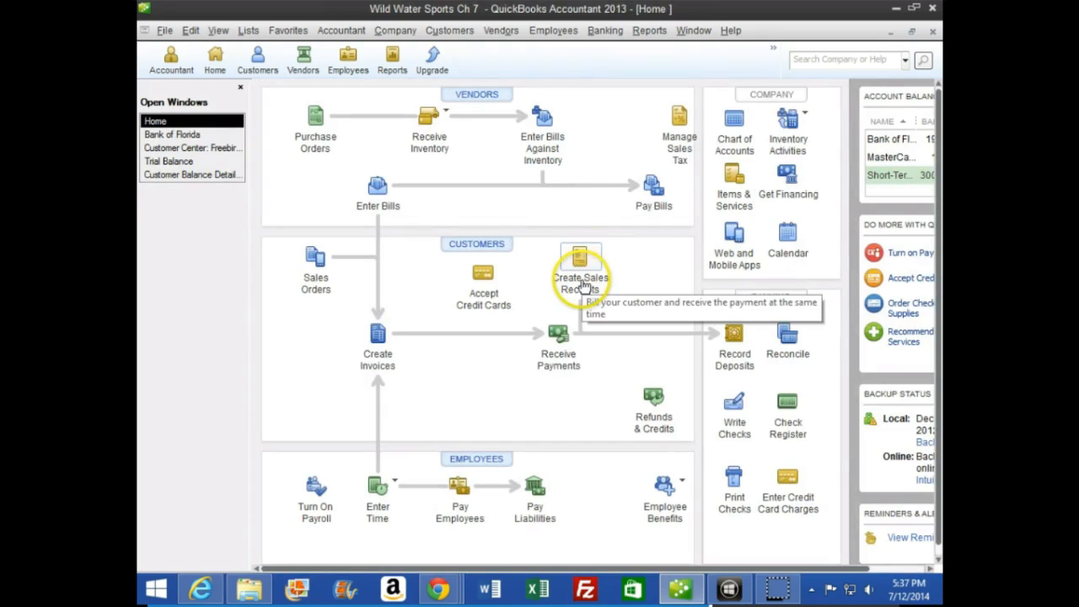
Step: Start a new sales receipt for Freebirds job 50002 and add both billable time entries, 20-hour service and painting
left_click(579, 253)
left_click(402, 168)
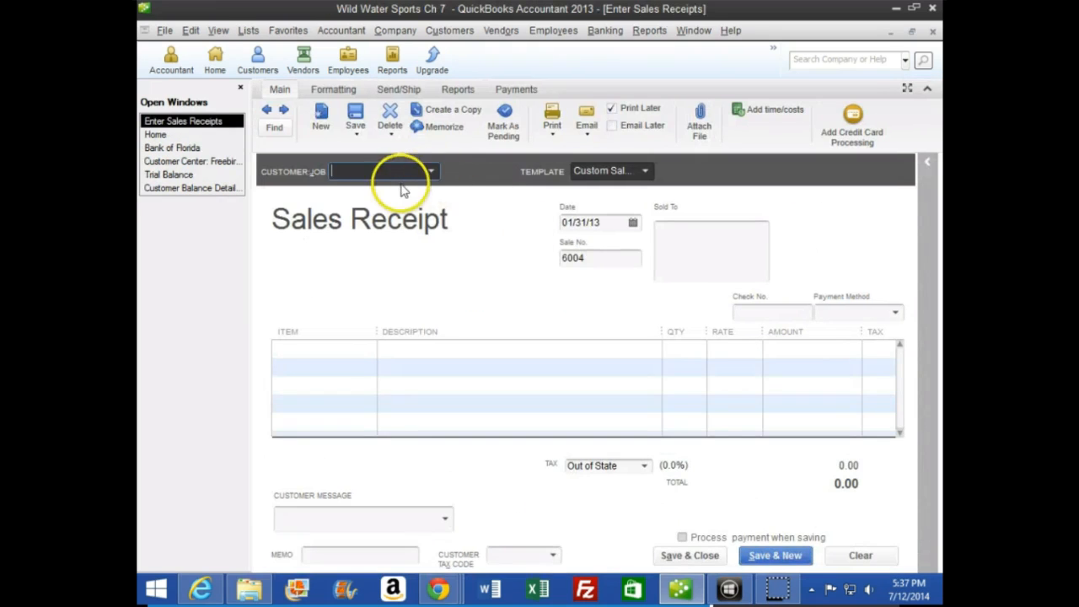
type("50001")
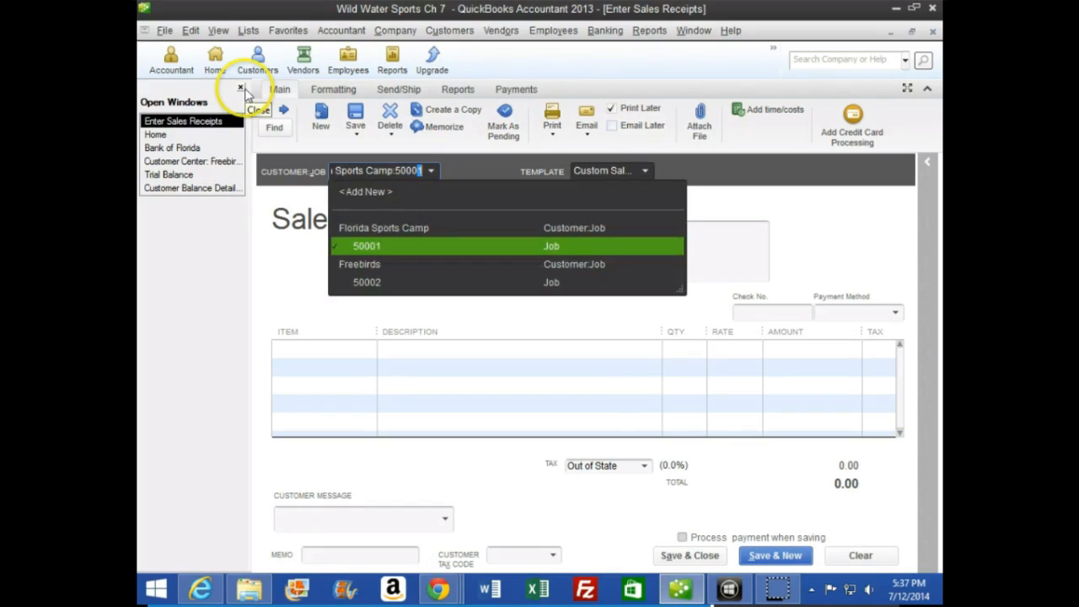
type("2")
key("Tab")
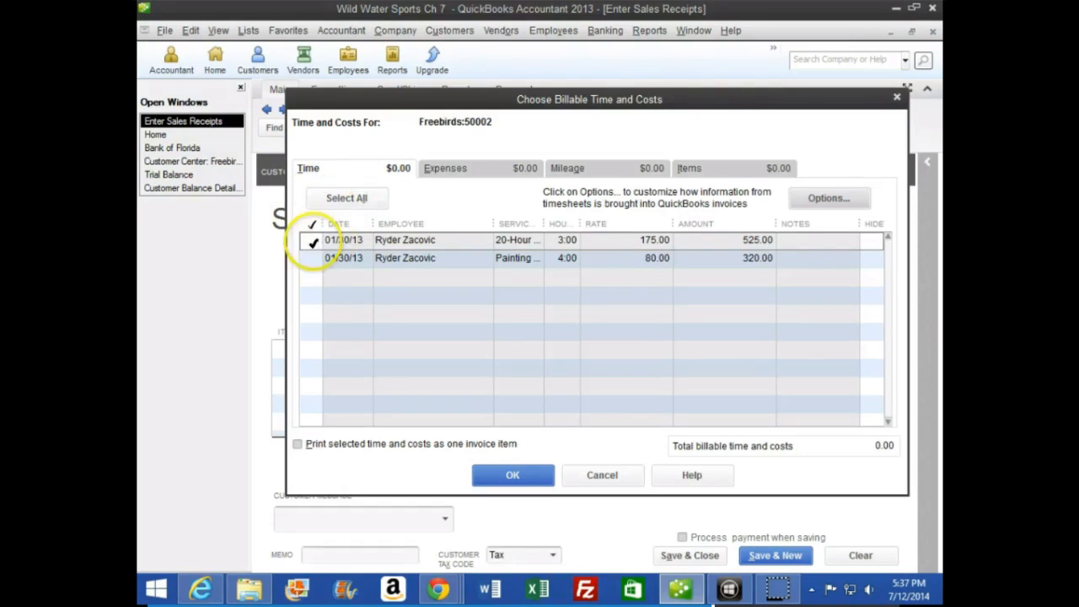
left_click(311, 240)
left_click(311, 258)
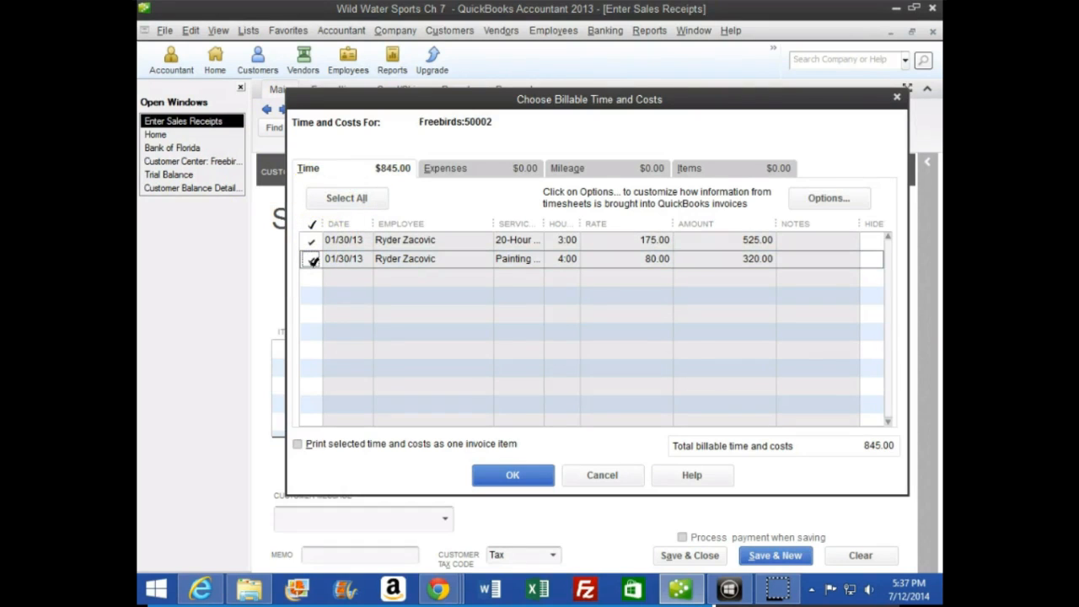
left_click(510, 477)
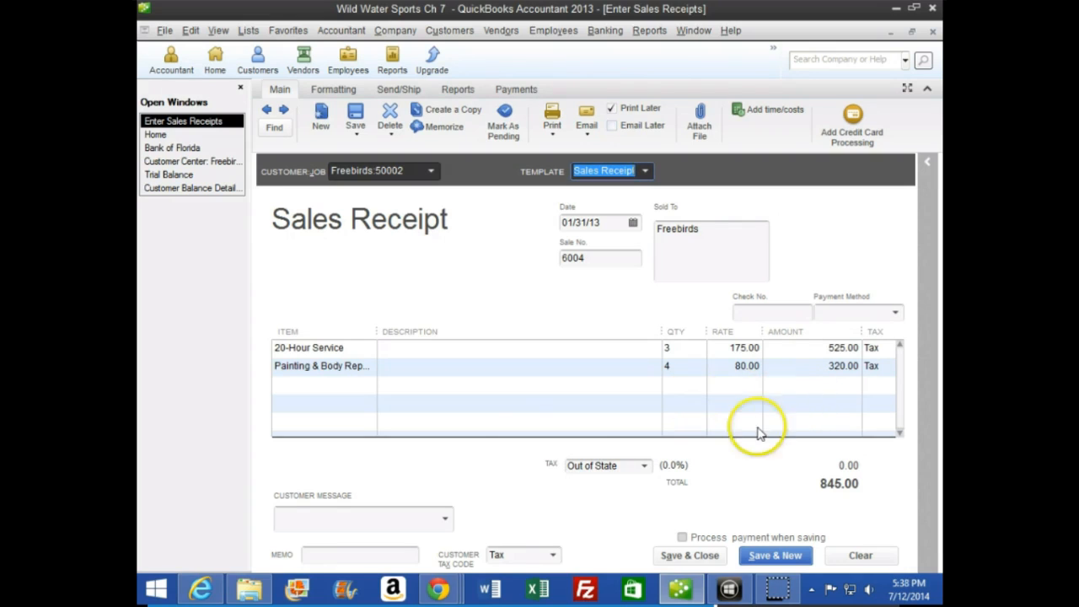
Step: Go through the 20-Hour Service and Painting & Body Repairs lines on the Freebirds receipt, checking their quantities and rates
left_click(339, 345)
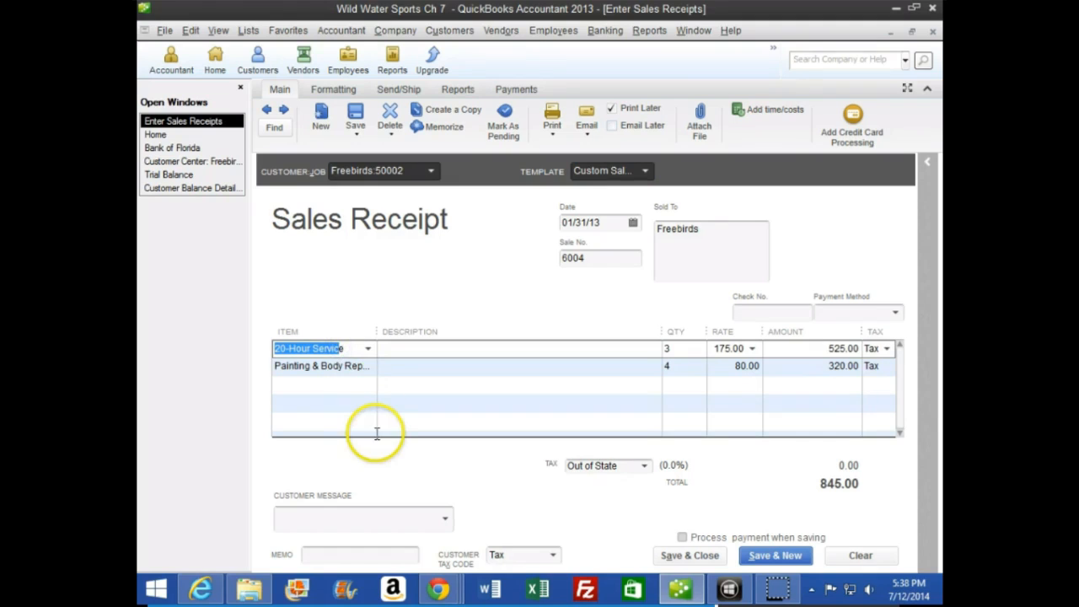
key("Tab")
key("Tab")
key("Tab")
key("Tab")
key("Tab")
key("Tab")
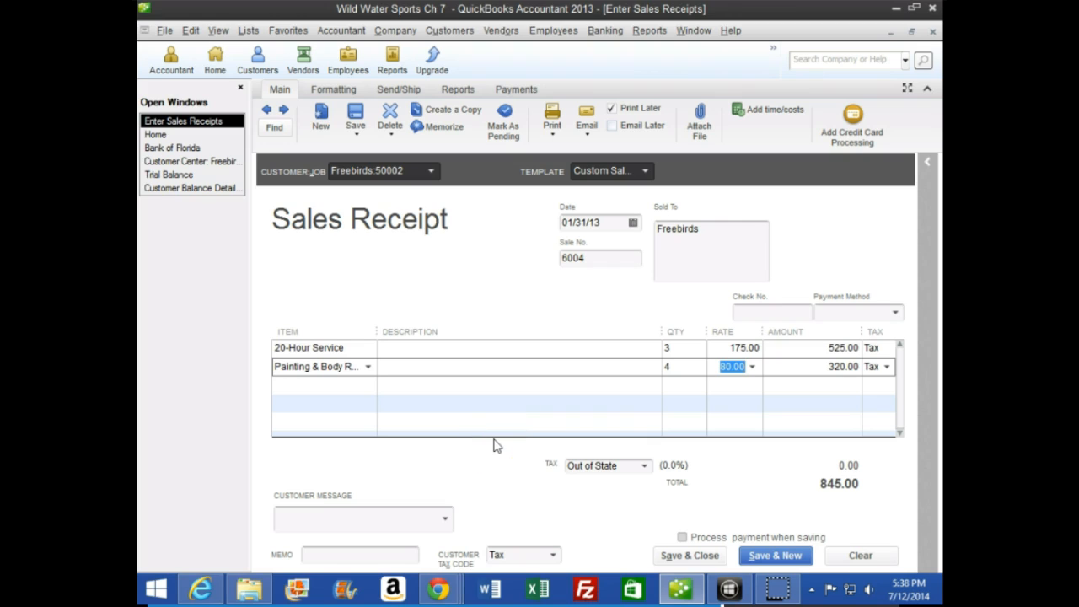
Step: Switch to the textbook in Chrome, read the page 179 steps for completing the Freebirds receipt, and return to QuickBooks
mouse_move(437, 588)
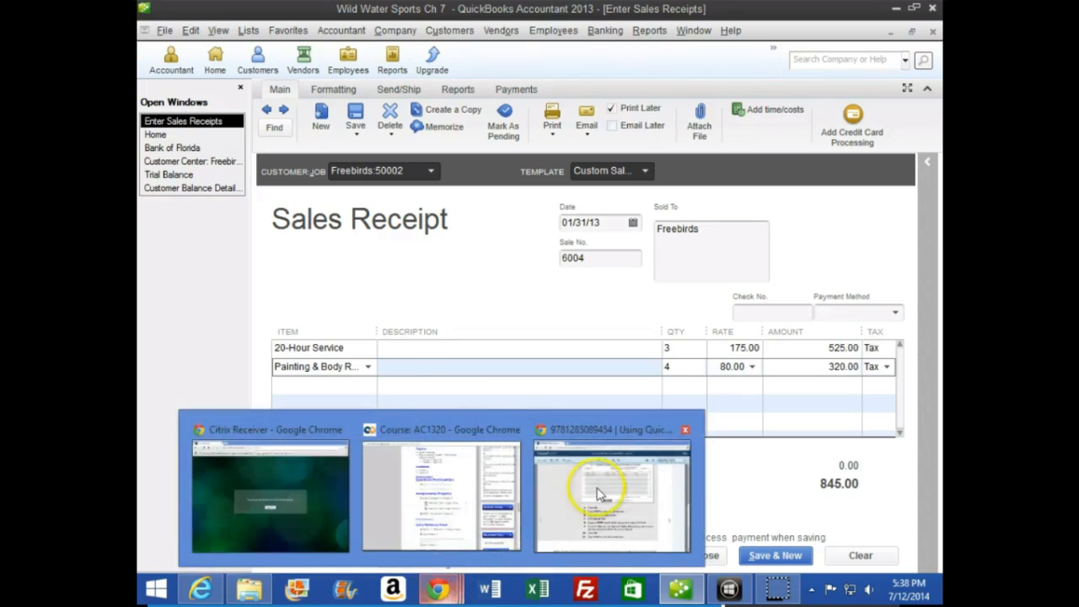
left_click(590, 470)
left_click(839, 410)
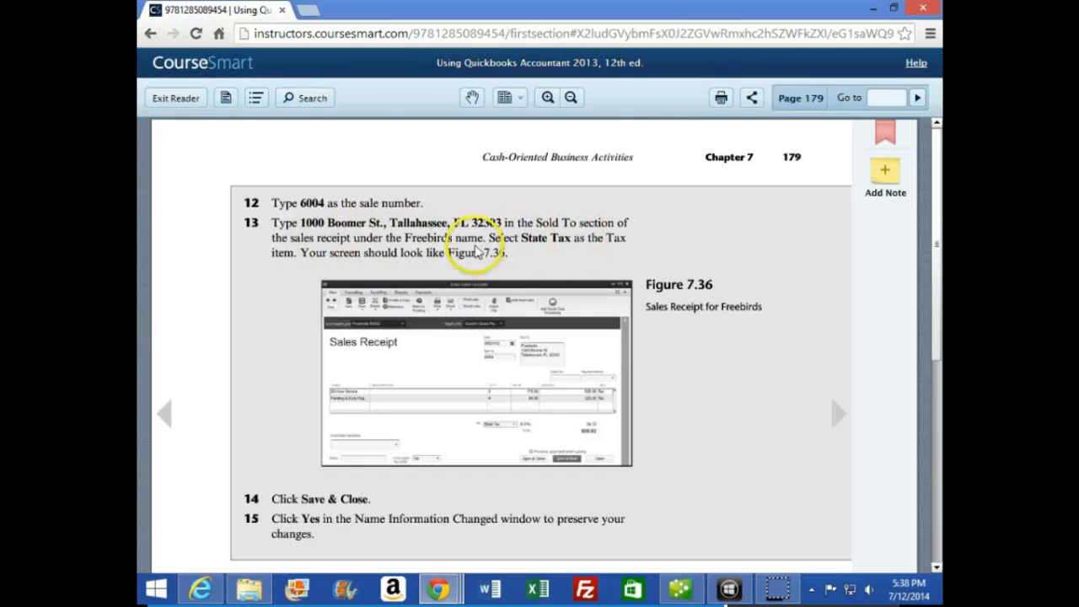
left_click(680, 589)
Step: Add the customer's address under Freebirds in Sold To, apply State Tax, and save and close the receipt, keeping the changed customer information
left_click(723, 230)
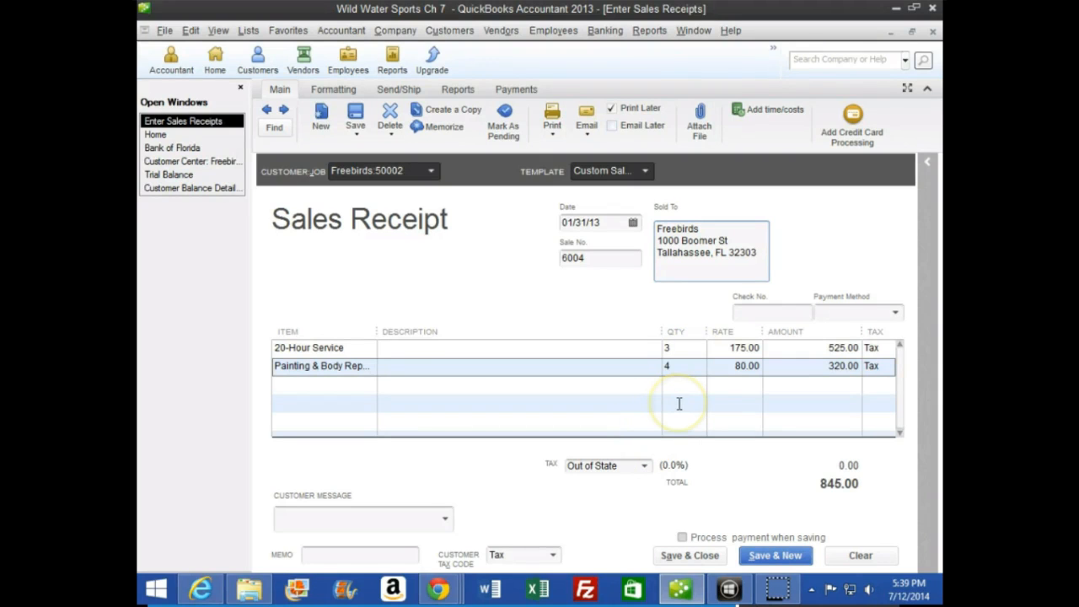
left_click(646, 469)
left_click(424, 556)
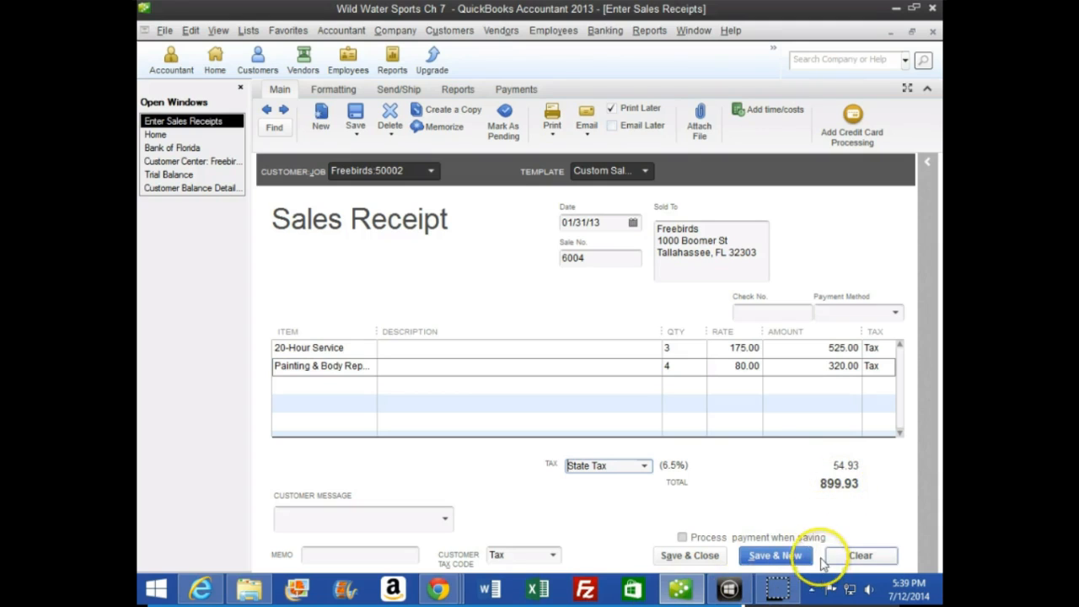
left_click(706, 558)
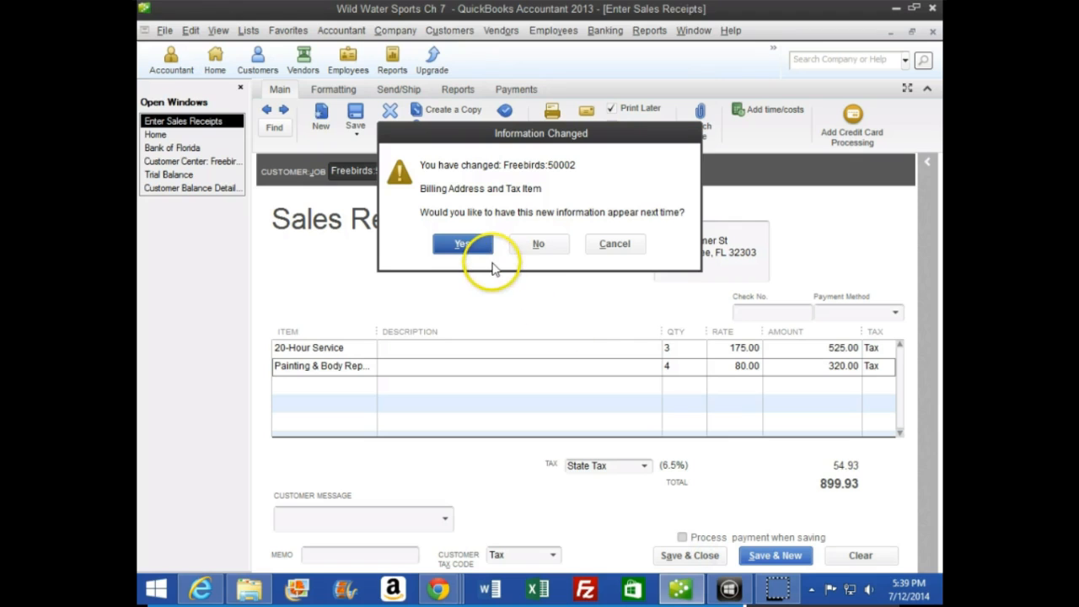
left_click(486, 244)
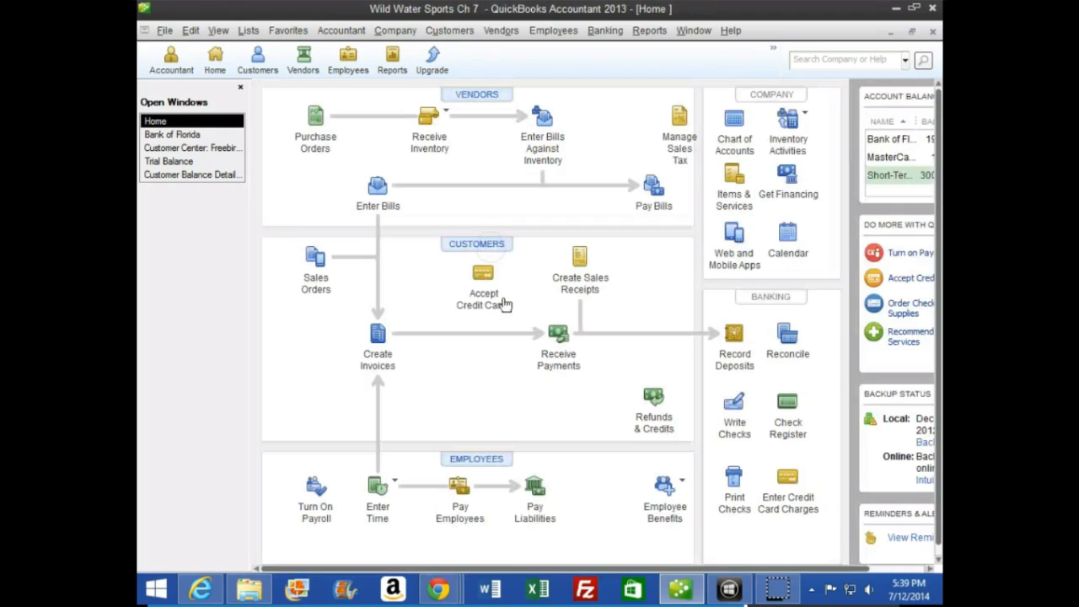
Step: Read the textbook's page 180 instructions in Chrome for preparing the January income statement, and return to QuickBooks
mouse_move(437, 589)
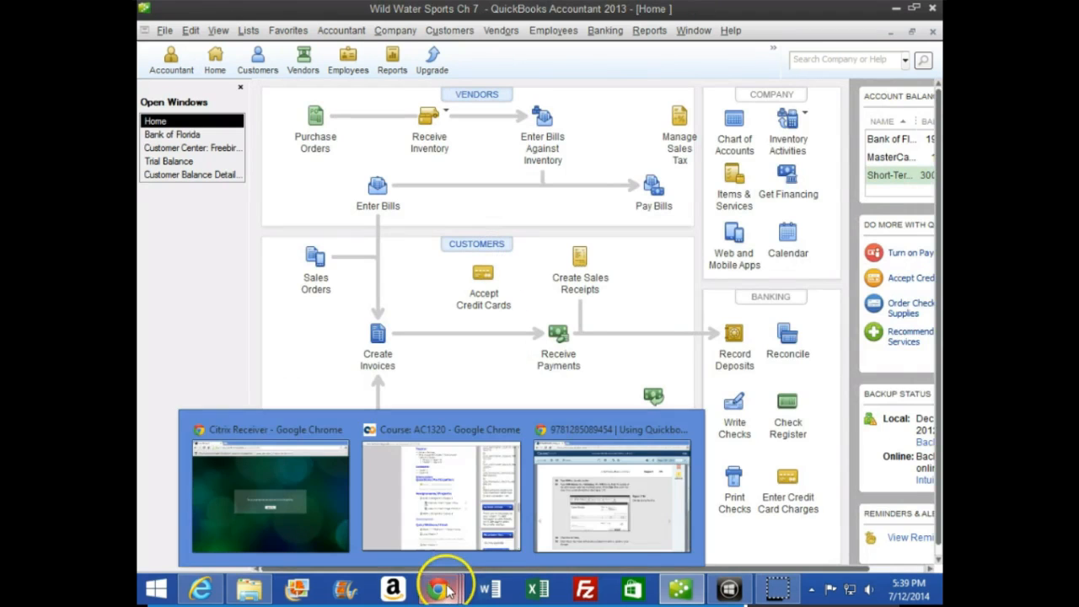
left_click(637, 497)
scroll(486, 464, "down", 5)
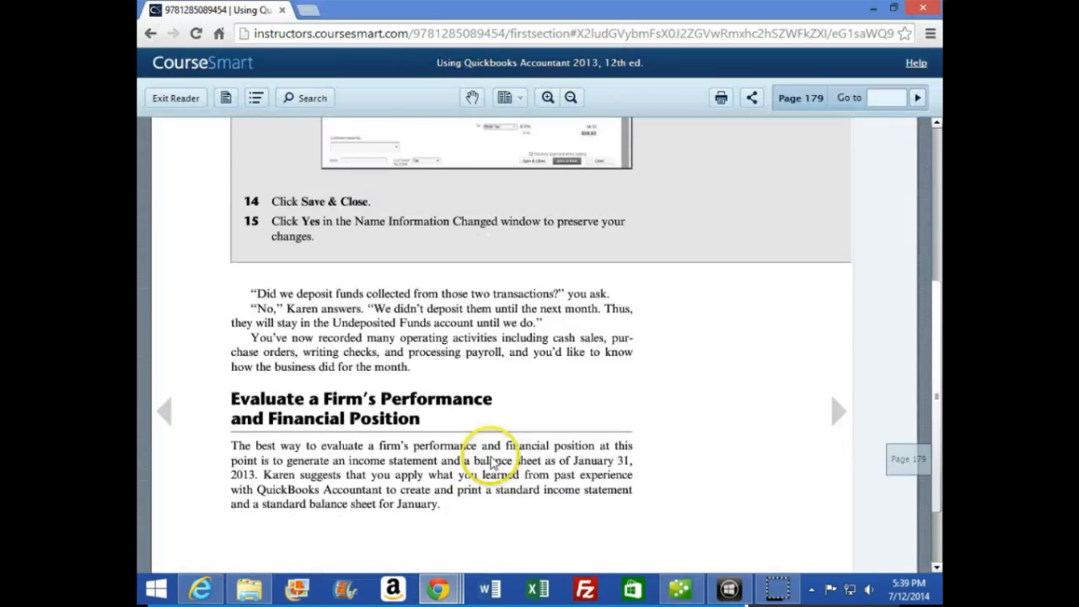
left_click(839, 411)
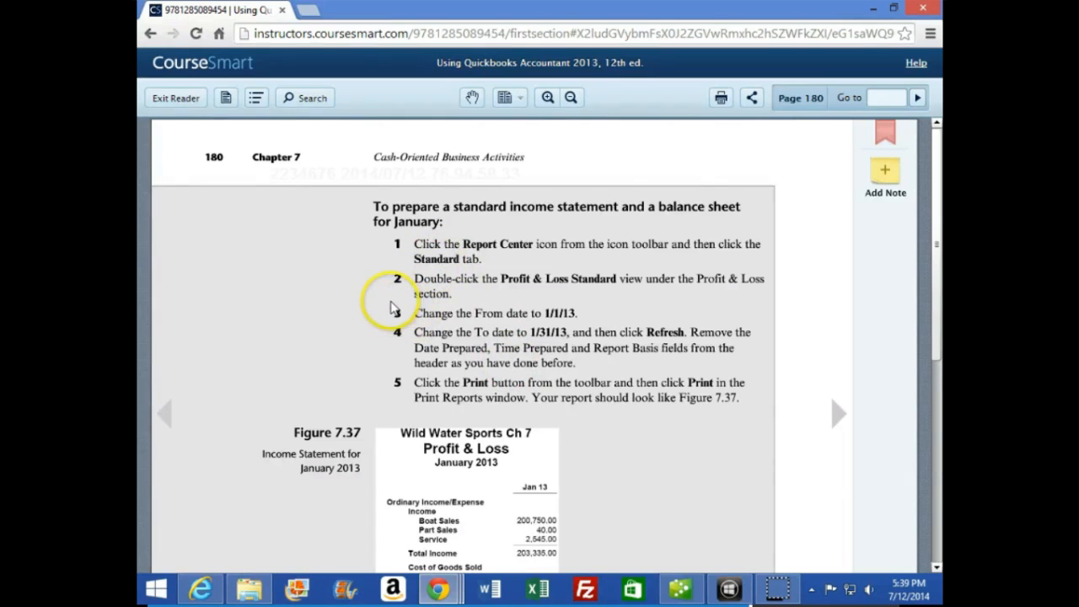
scroll(384, 310, "down", 1)
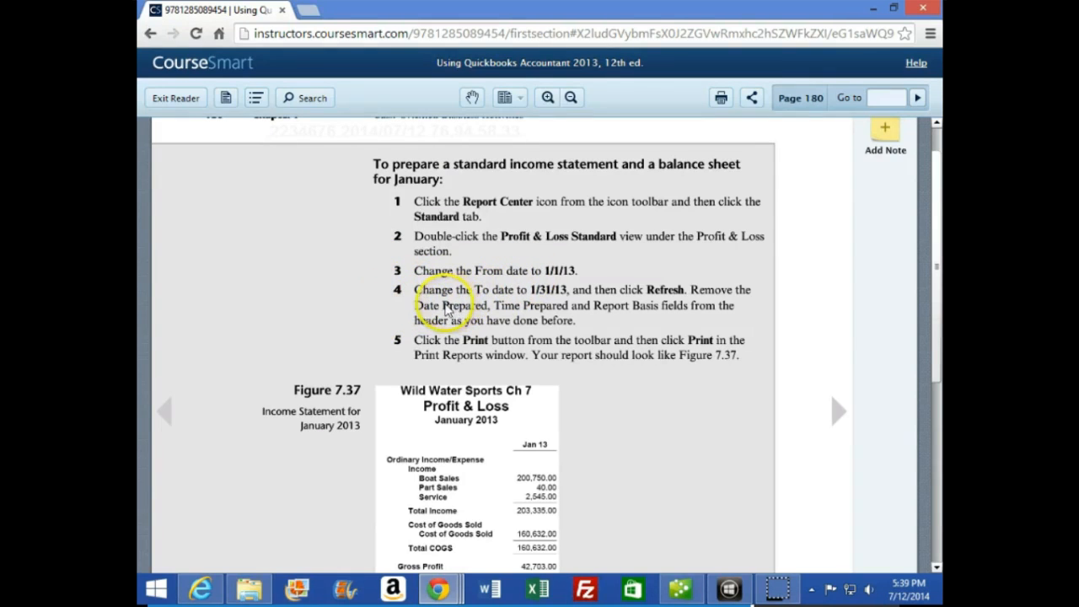
scroll(345, 356, "down", 3)
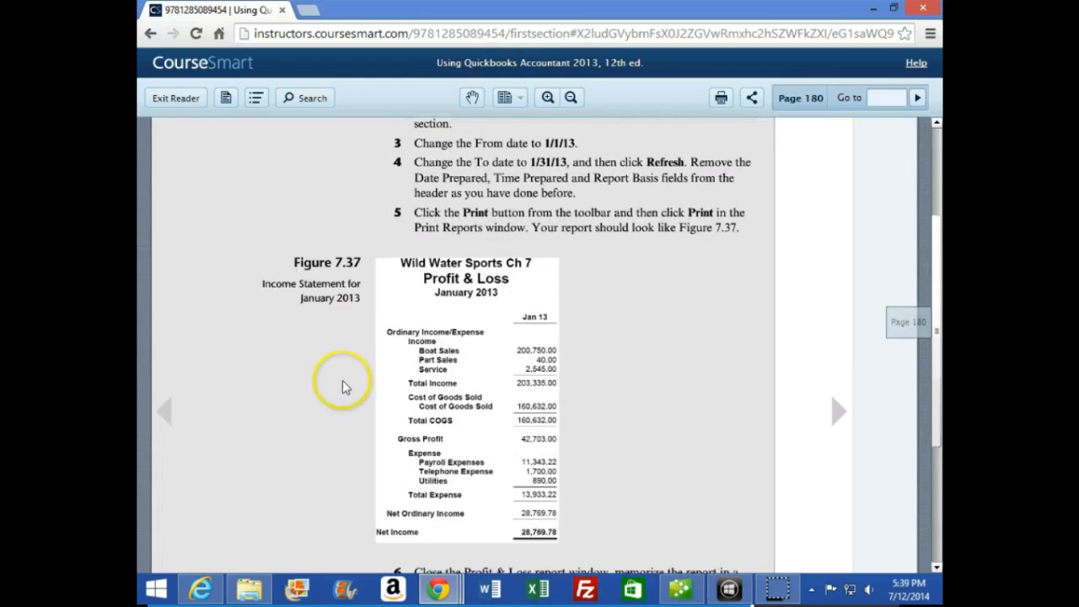
left_click(689, 590)
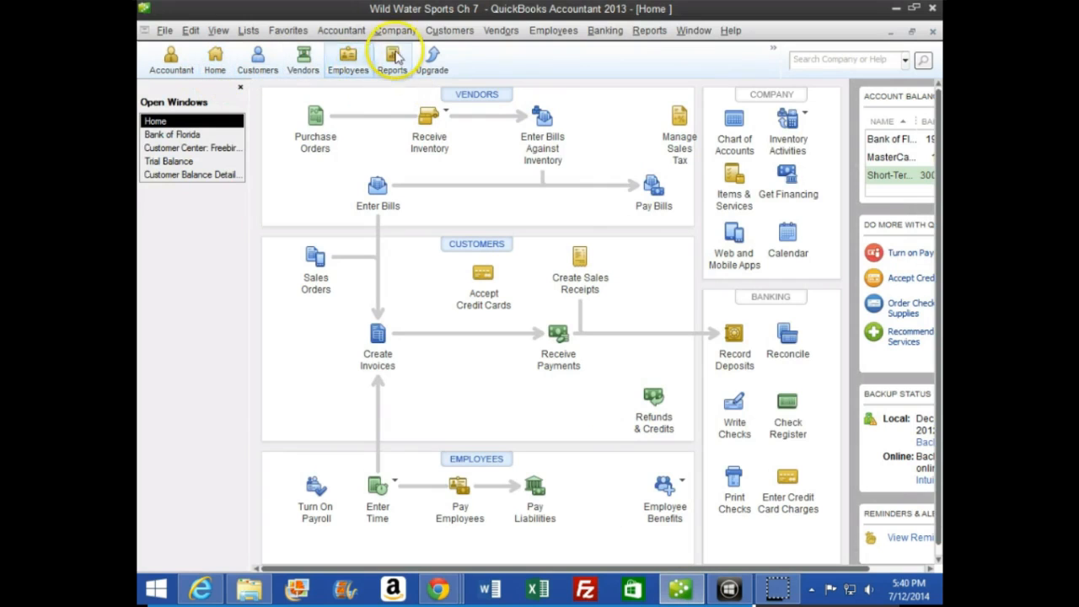
Step: Open the Report Center maximized in list view and run the Profit & Loss Standard report
left_click(393, 57)
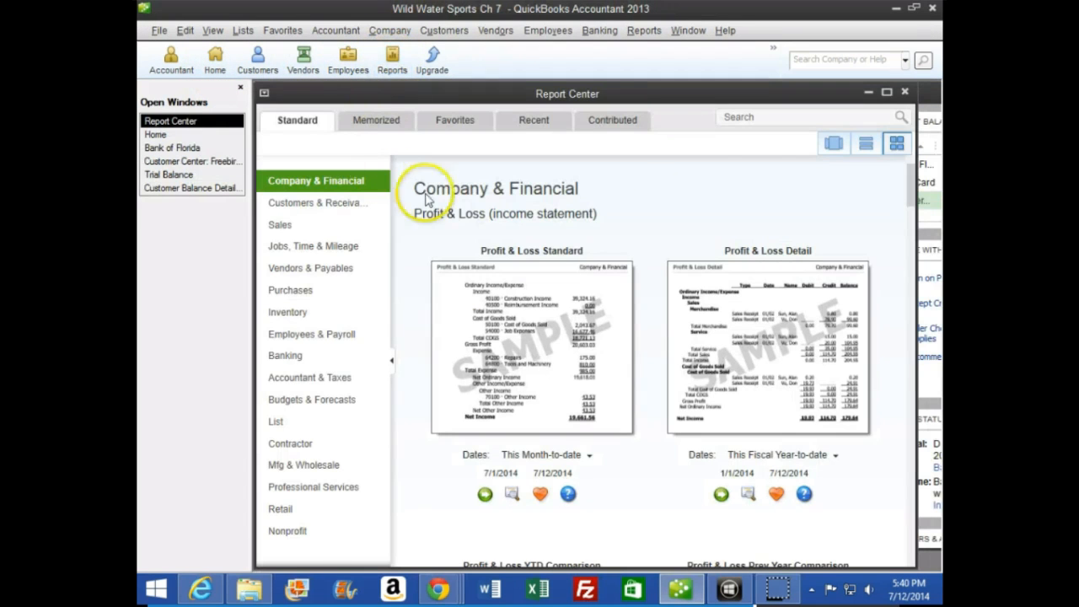
left_click(867, 148)
left_click(886, 92)
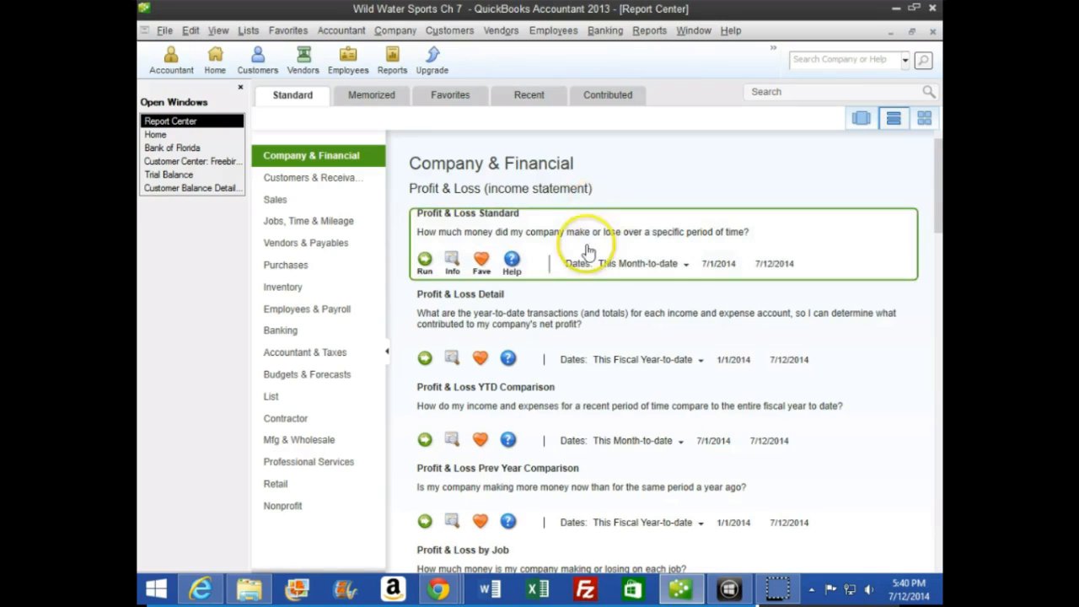
left_click(425, 262)
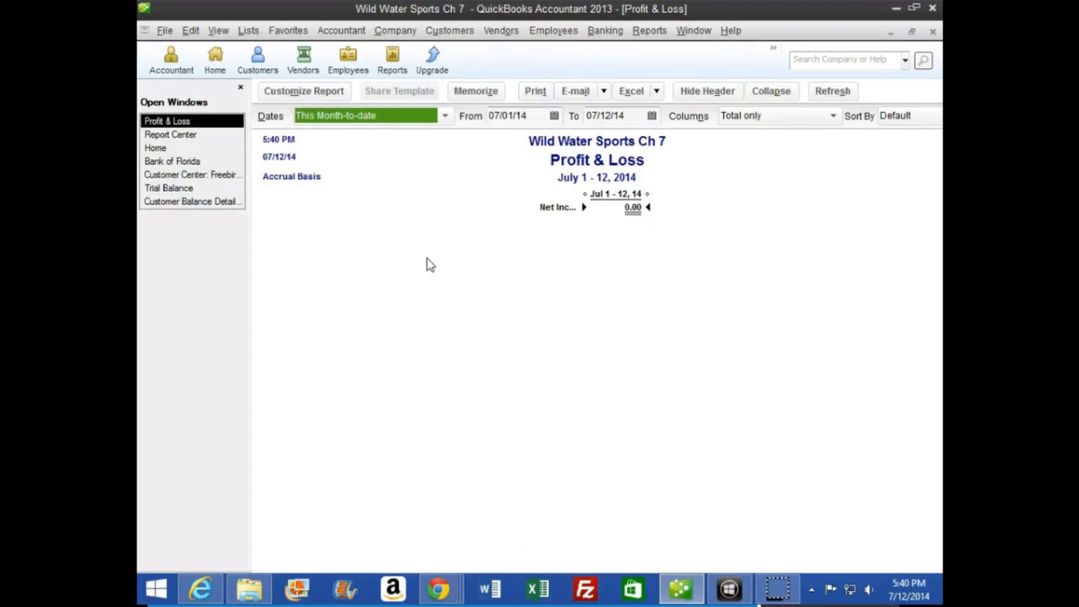
Step: Set the Profit & Loss report's date range from 01/01/13 to 01/31/13
key("Tab")
type("0")
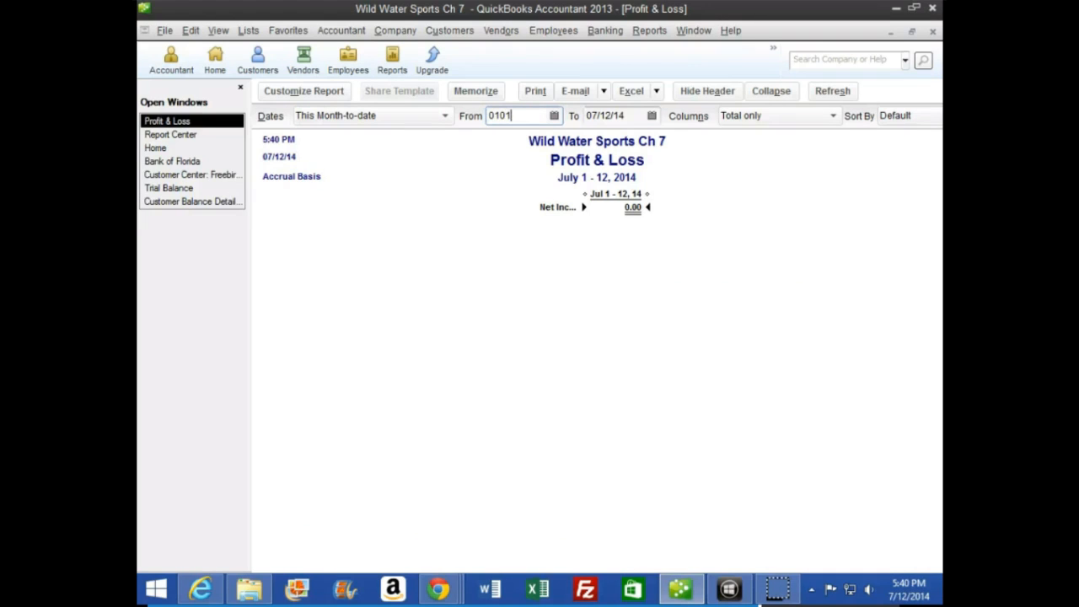
key("Tab")
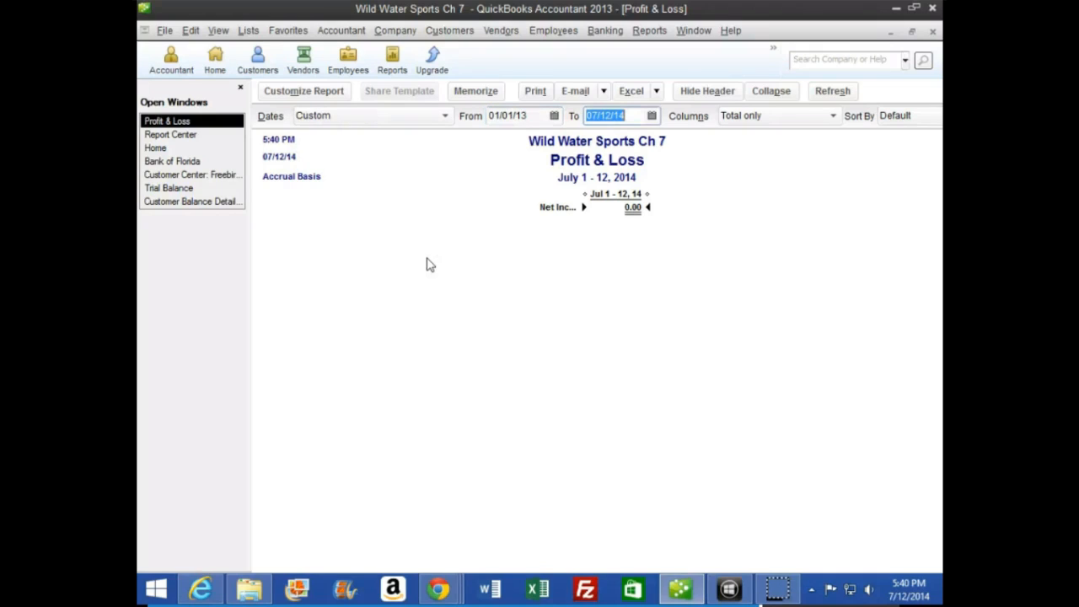
type("0")
type("1/31/13")
key("Tab")
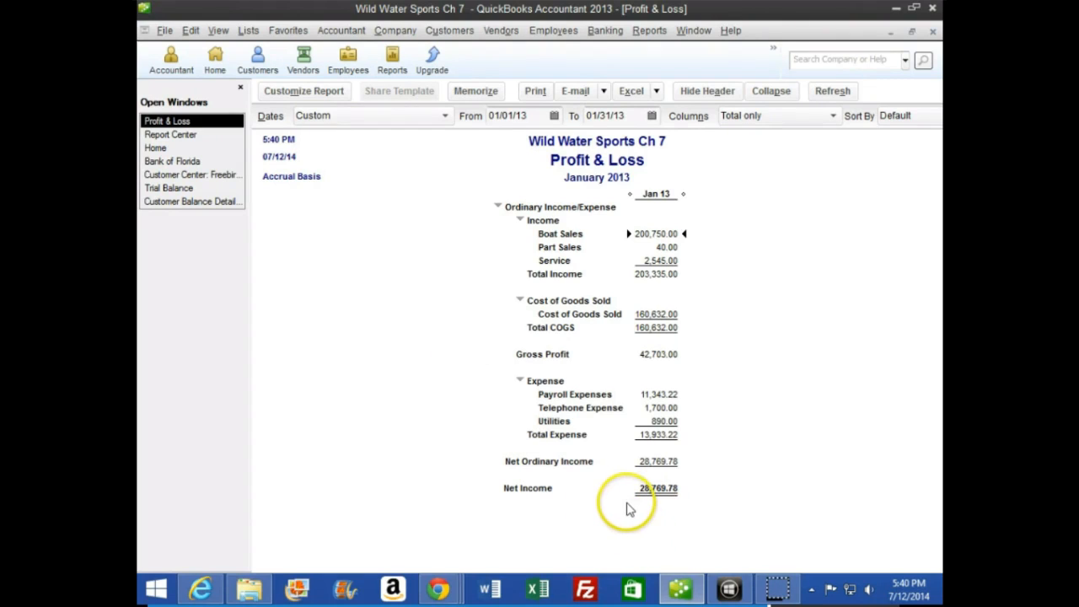
Step: Extend the Profit & Loss report's end date to 12/31/14
left_click(623, 116)
key("BackSpace")
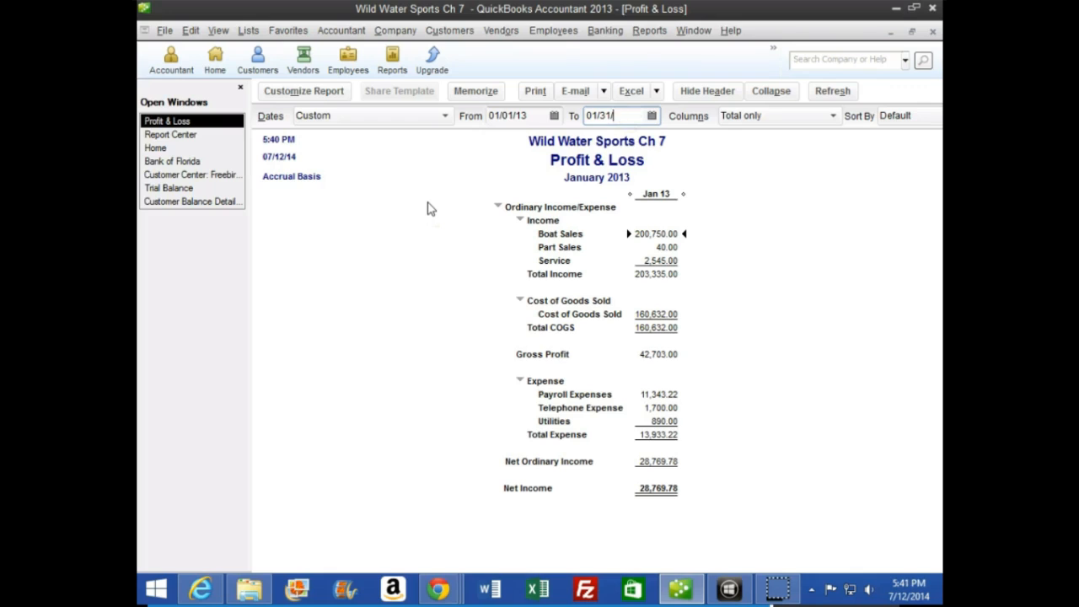
key("BackSpace")
key("BackSpace")
key("BackSpace")
key("BackSpace")
key("BackSpace")
key("BackSpace")
type("1")
key("Tab")
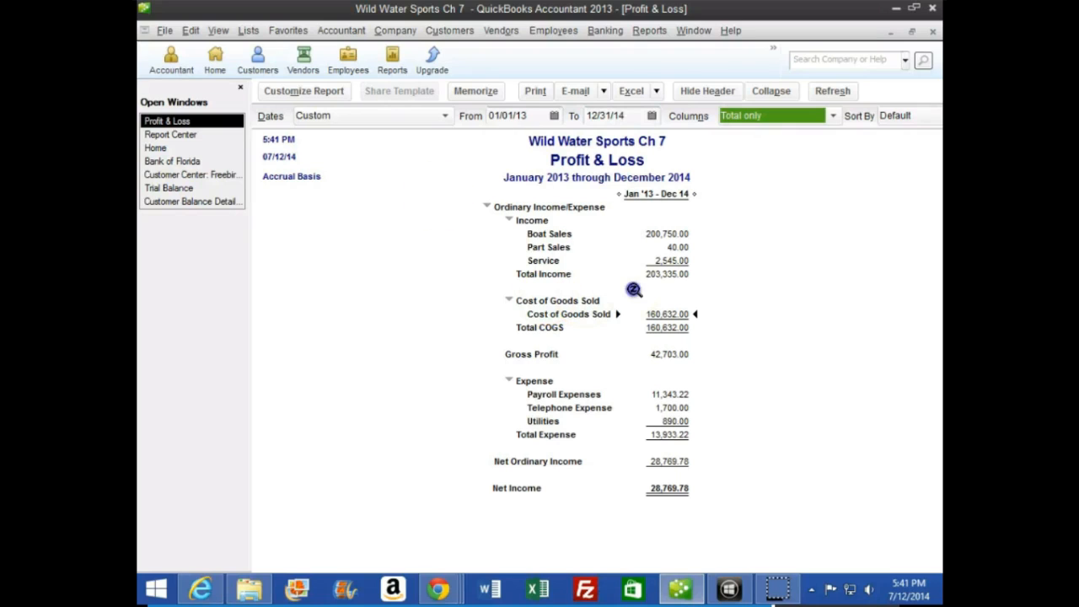
Step: Examine the income, cost of goods sold and expense figures on the Profit & Loss report
left_click(653, 417)
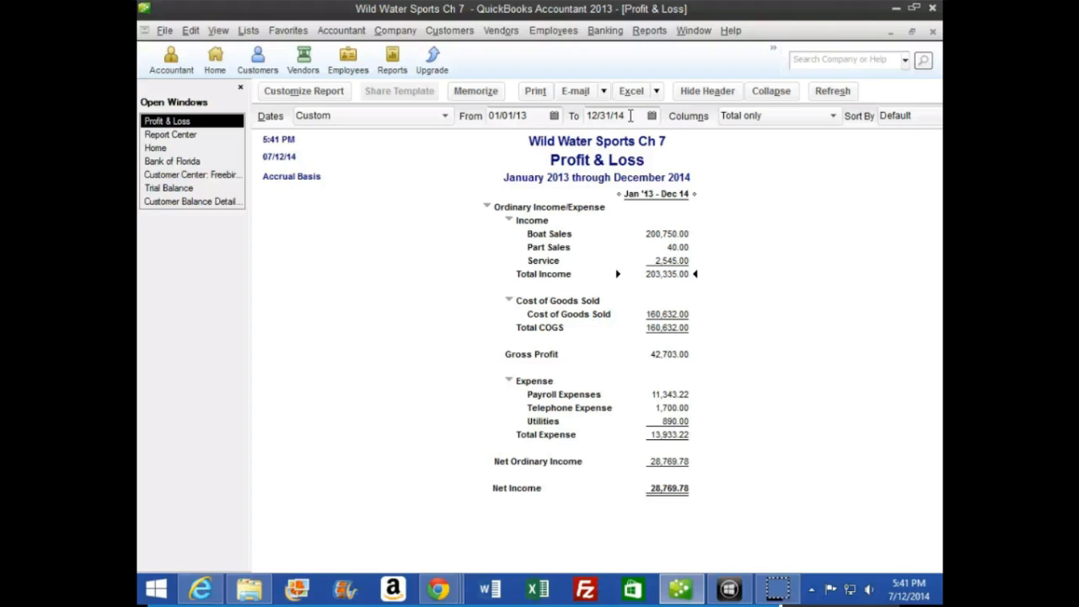
left_click(676, 236)
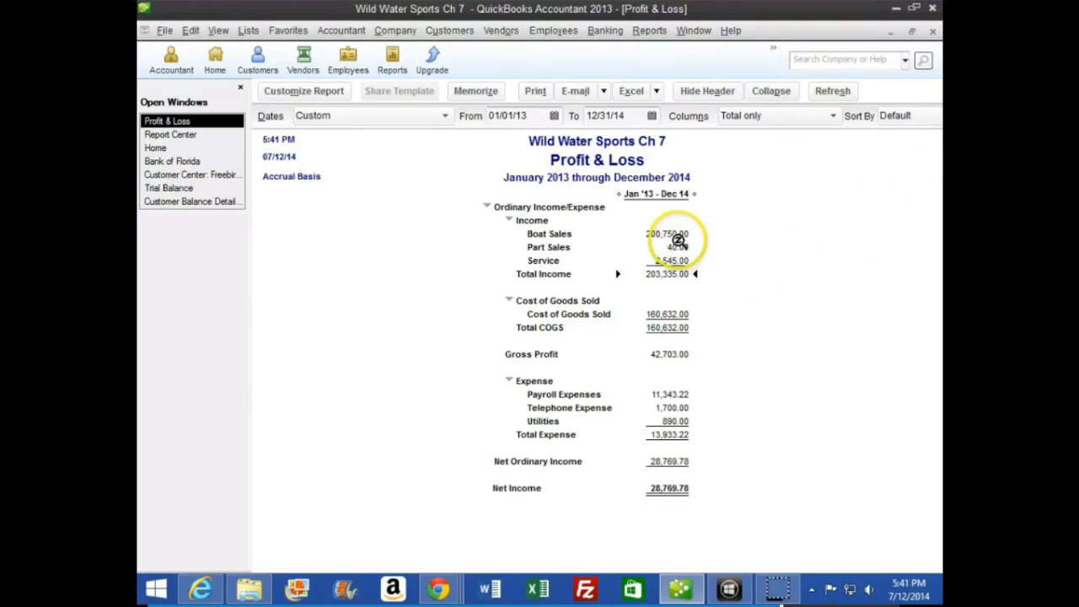
key("Down")
key("Down")
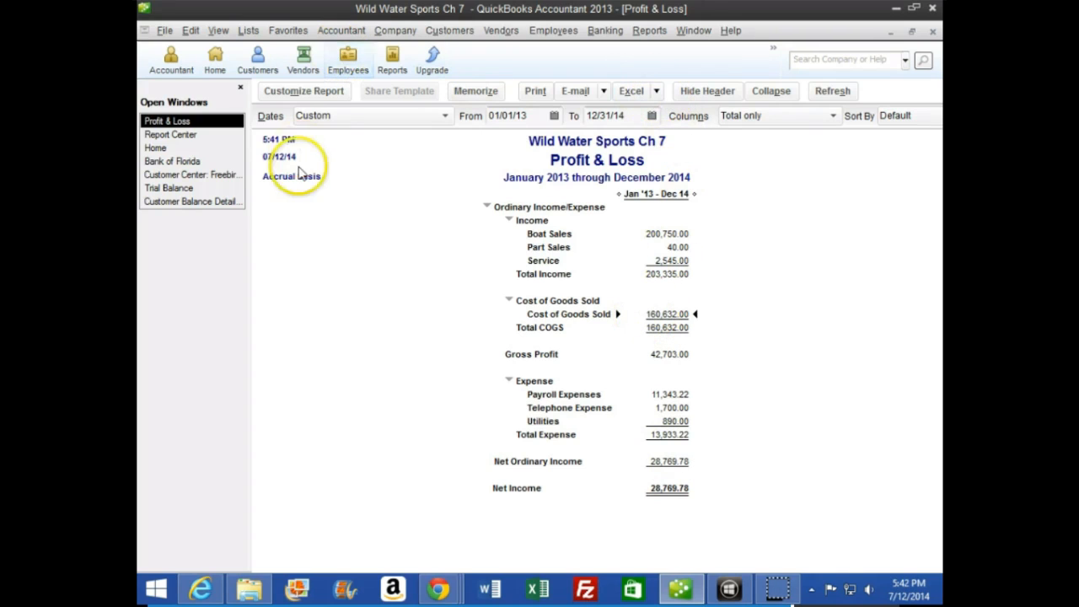
Step: Return to the Report Center and run the Balance Sheet Standard report from the Company & Financial reports
left_click(392, 57)
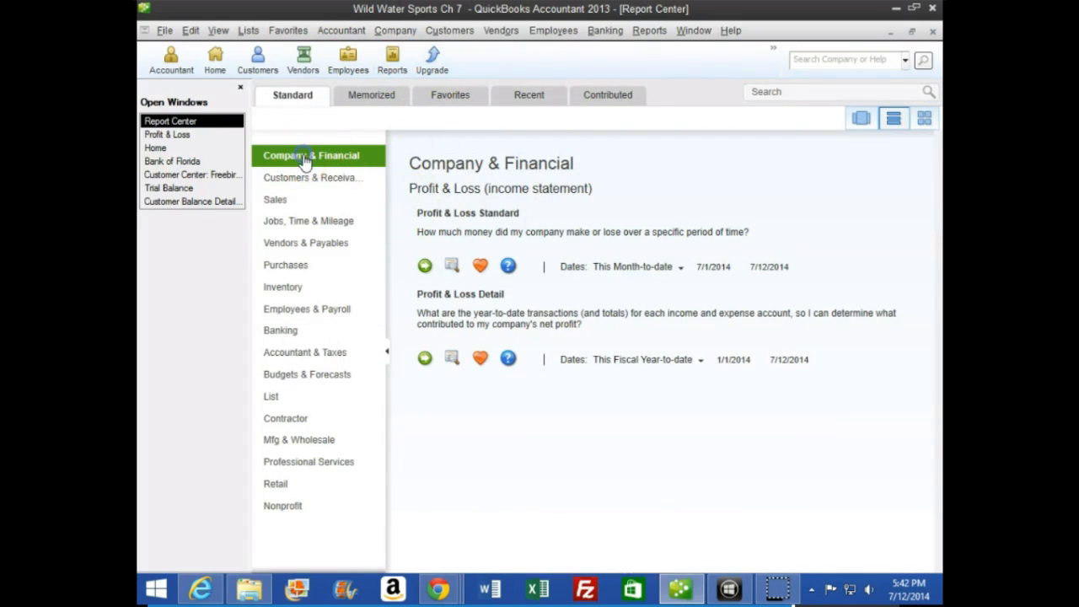
scroll(521, 371, "down", 6)
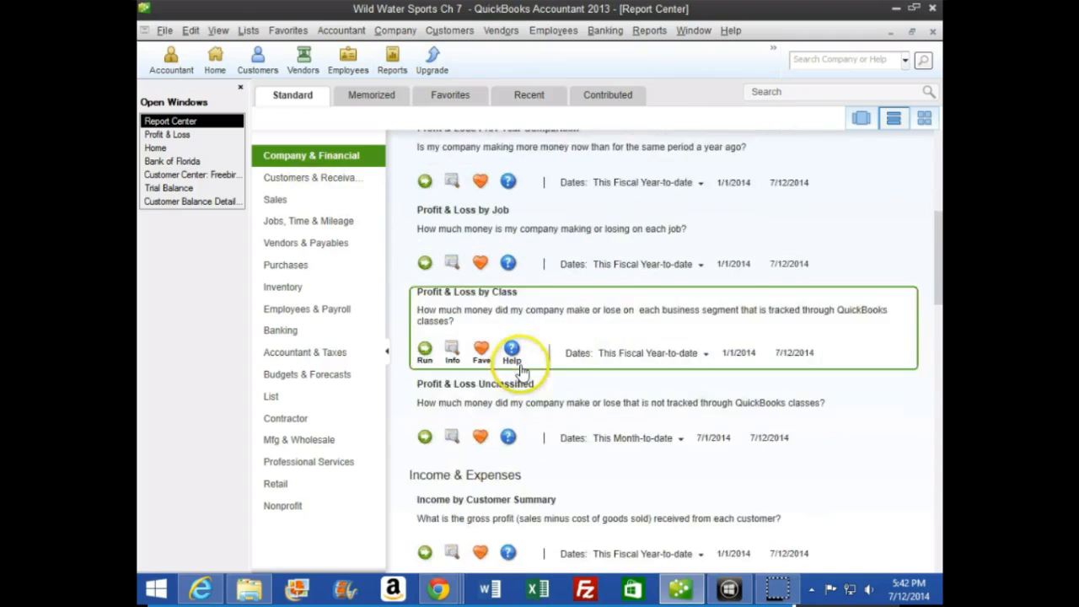
scroll(521, 369, "down", 6)
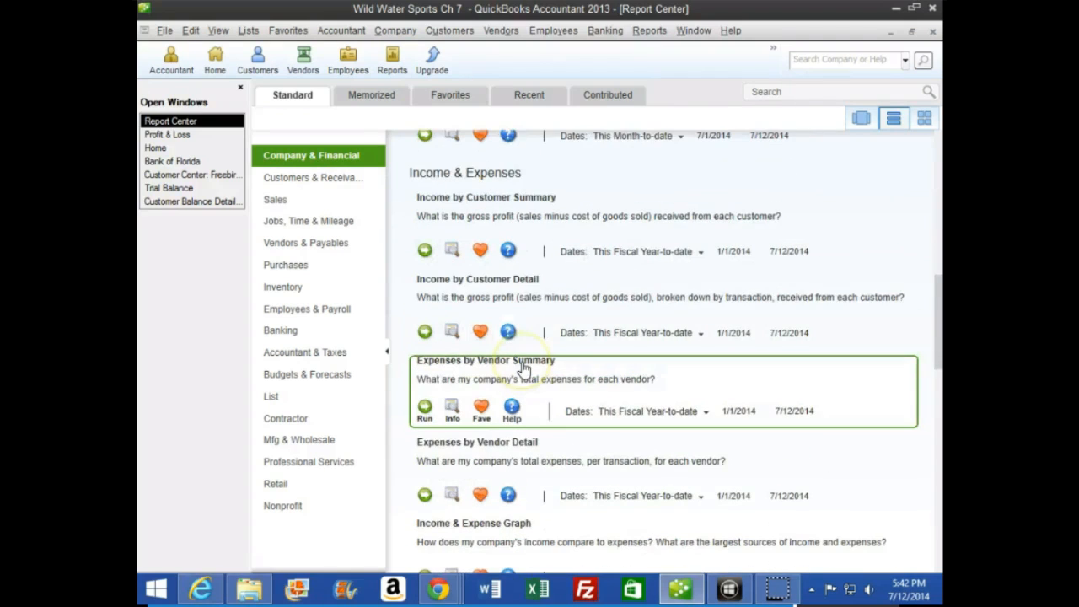
scroll(516, 382, "down", 3)
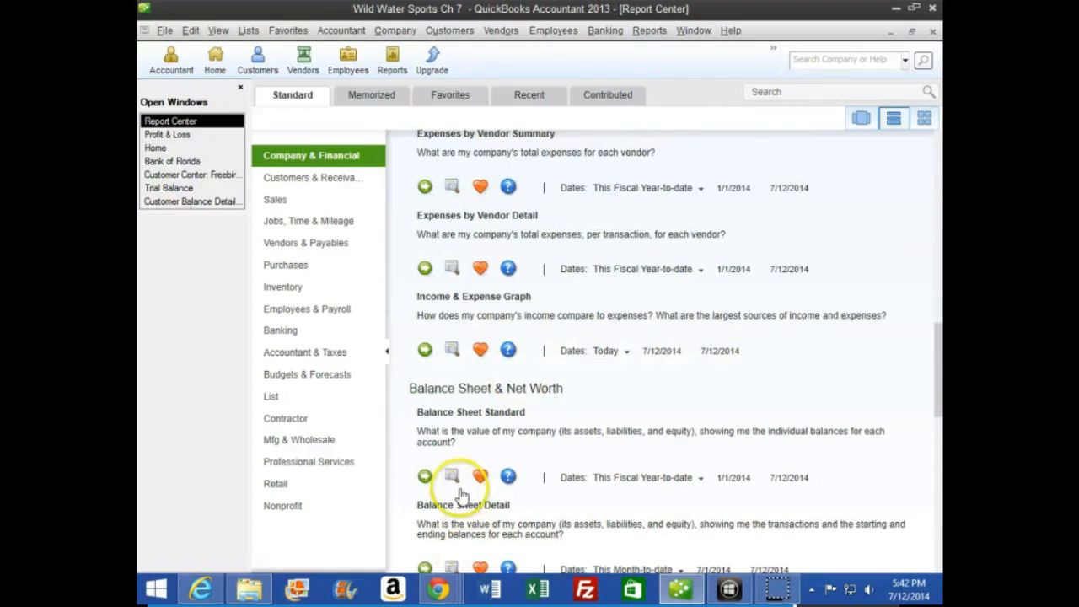
left_click(424, 469)
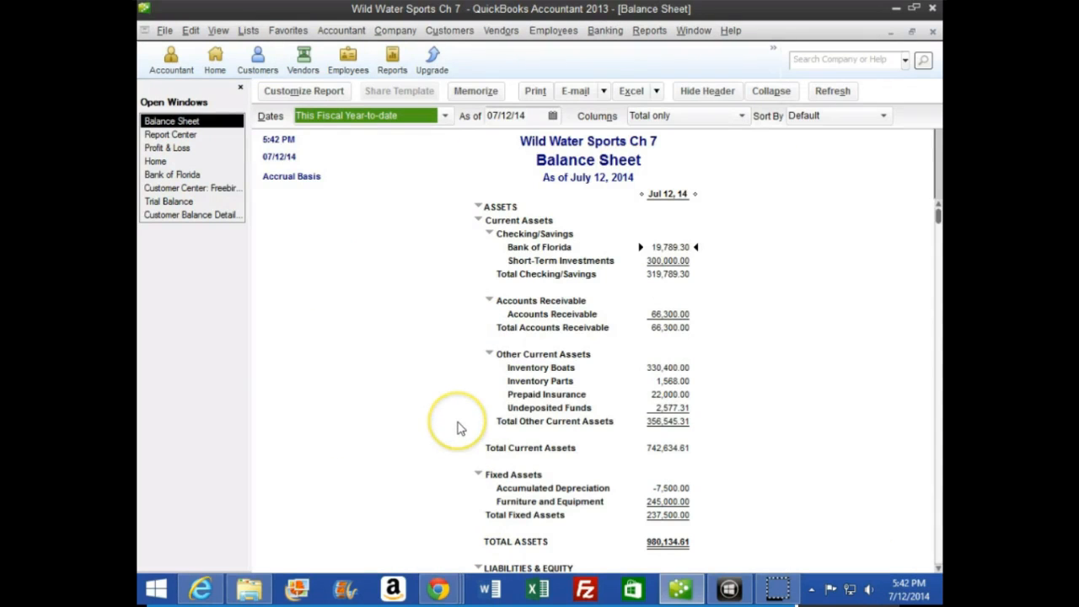
Step: Set the balance sheet's as-of date to 01/01/13 and look through its assets and liabilities
key("Tab")
type("01/01/13")
key("Tab")
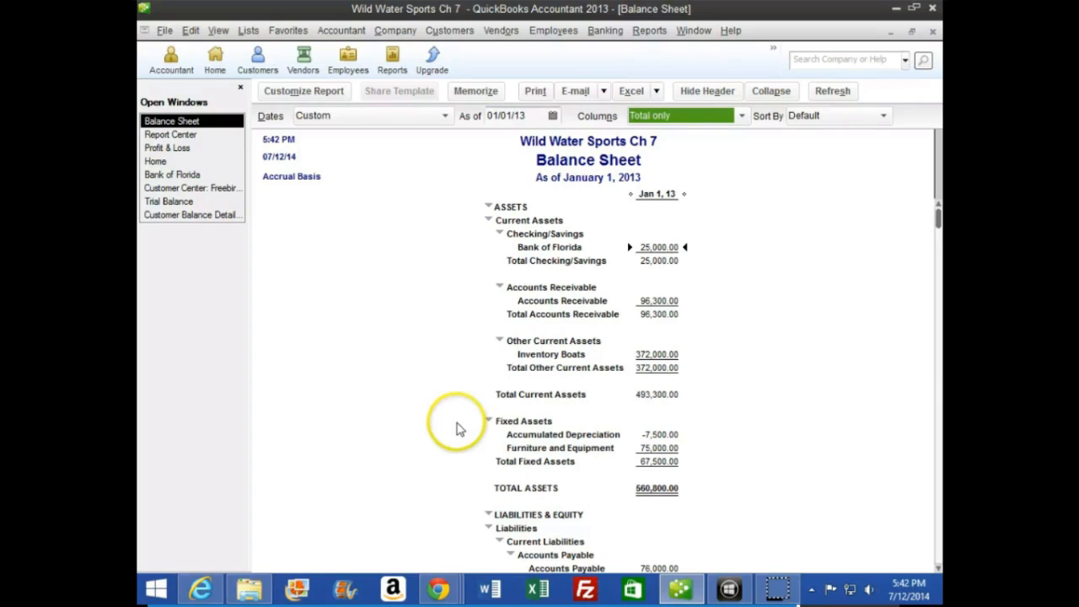
scroll(597, 453, "down", 4)
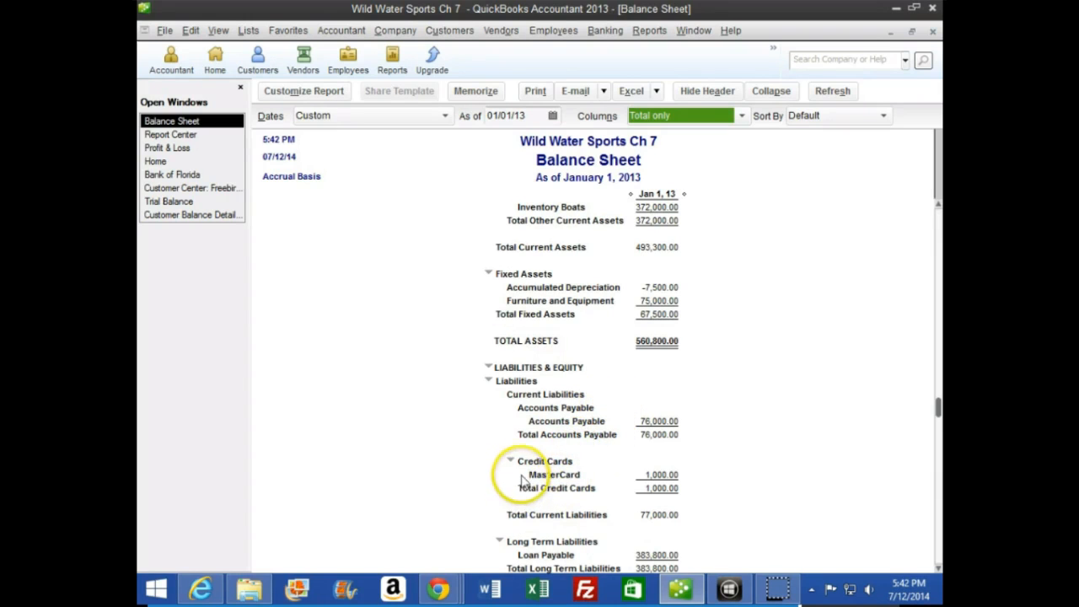
Step: Set the balance sheet's as-of date to 12/31/14
scroll(529, 466, "up", 4)
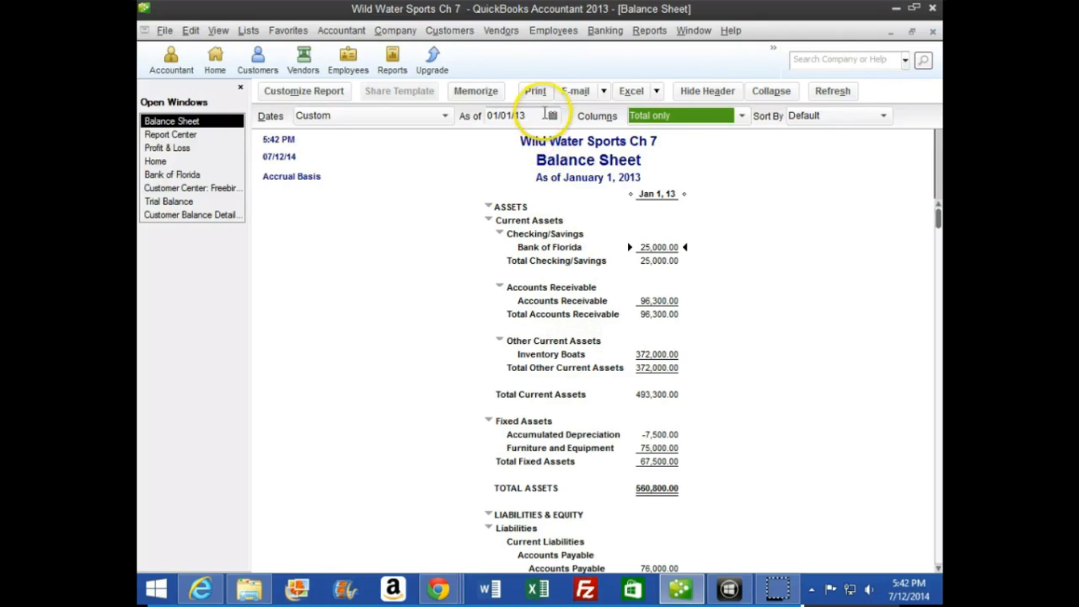
left_click(506, 116)
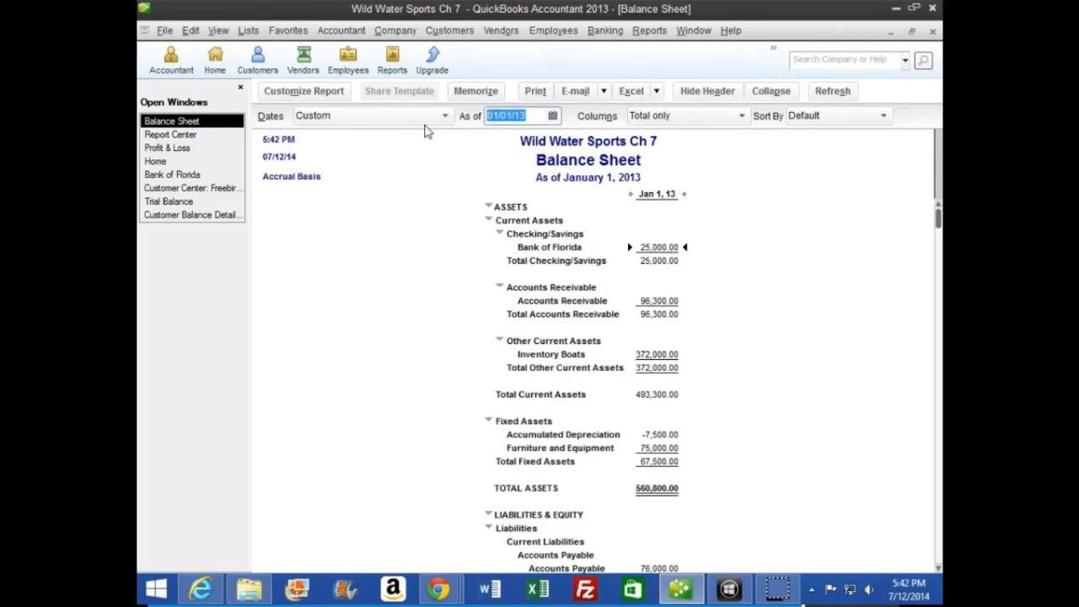
type("123114")
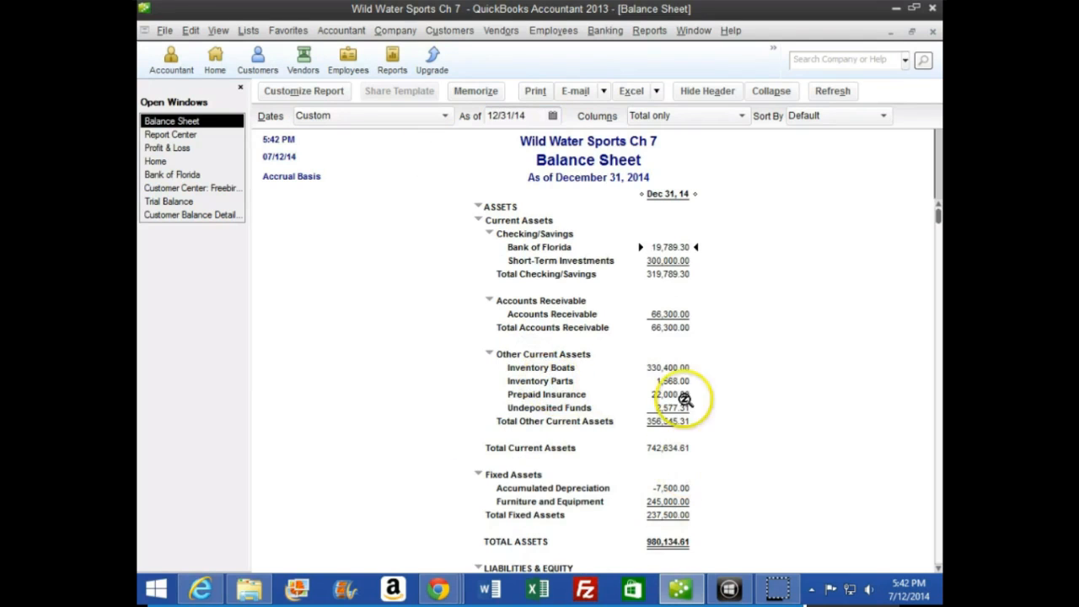
Step: Examine the current assets, fixed assets and total assets on the balance sheet as of 12/31/14
scroll(744, 437, "down", 1)
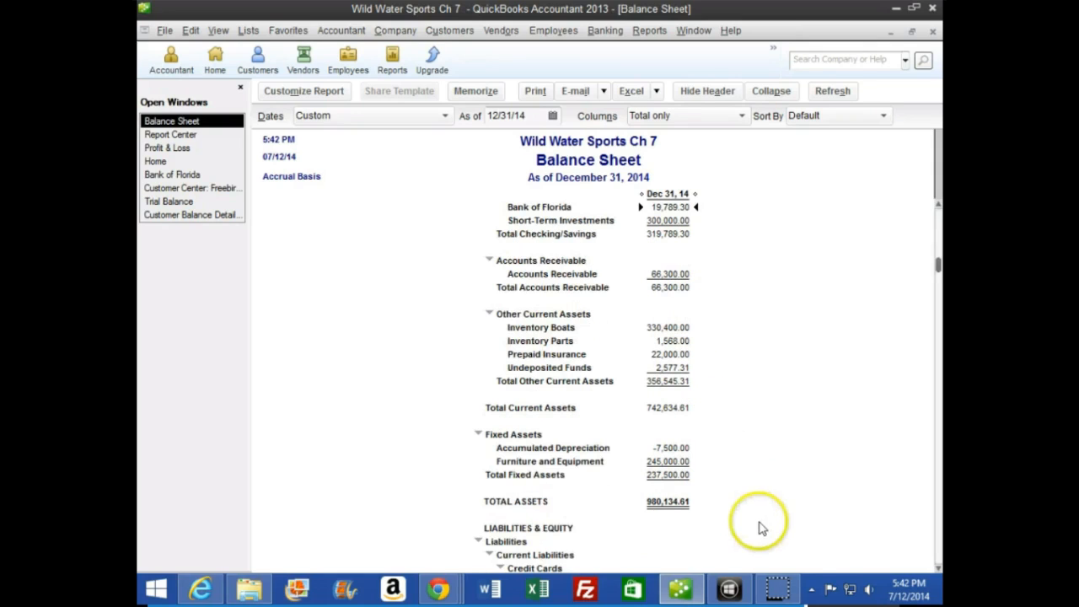
left_click(674, 502)
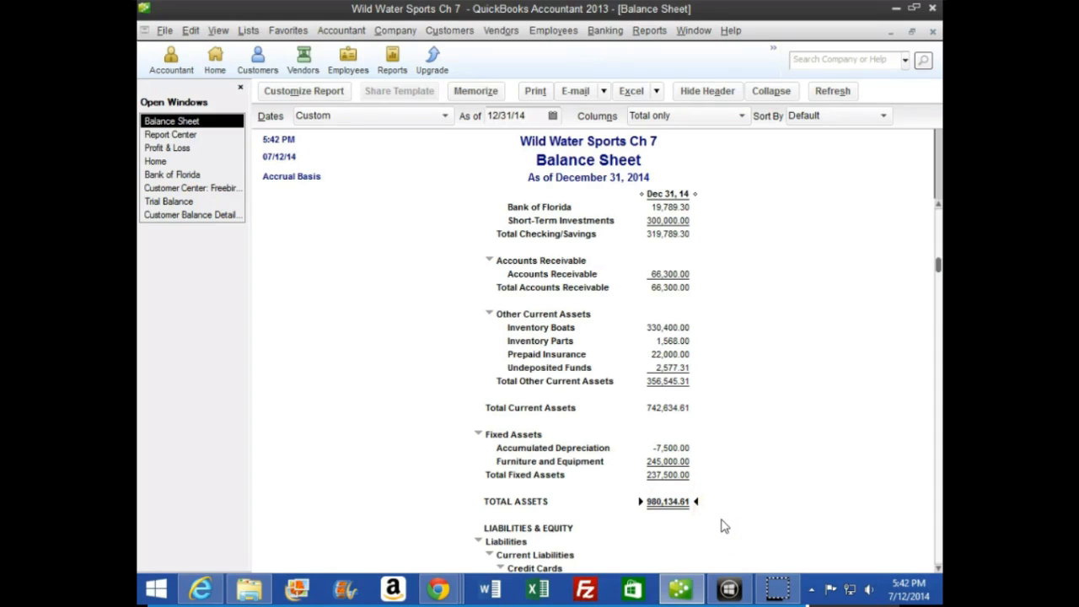
scroll(665, 304, "up", 1)
left_click(670, 247)
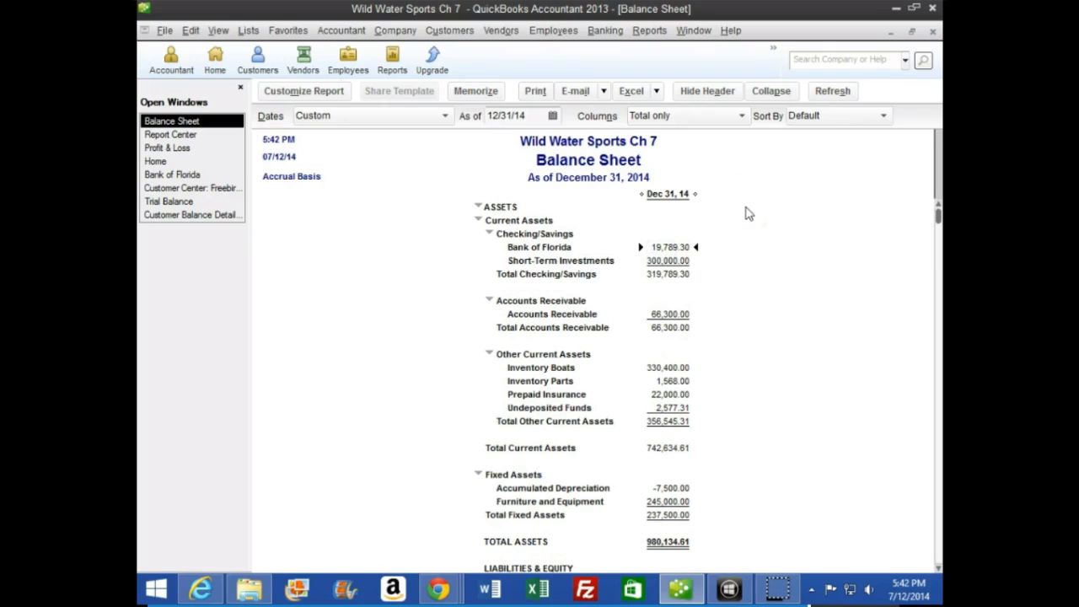
key("Down")
key("Down")
key("Down")
key("Down")
key("Down")
key("Down")
key("Down")
key("Down")
key("Down")
key("Down")
key("Down")
key("Down")
scroll(787, 410, "down", 4)
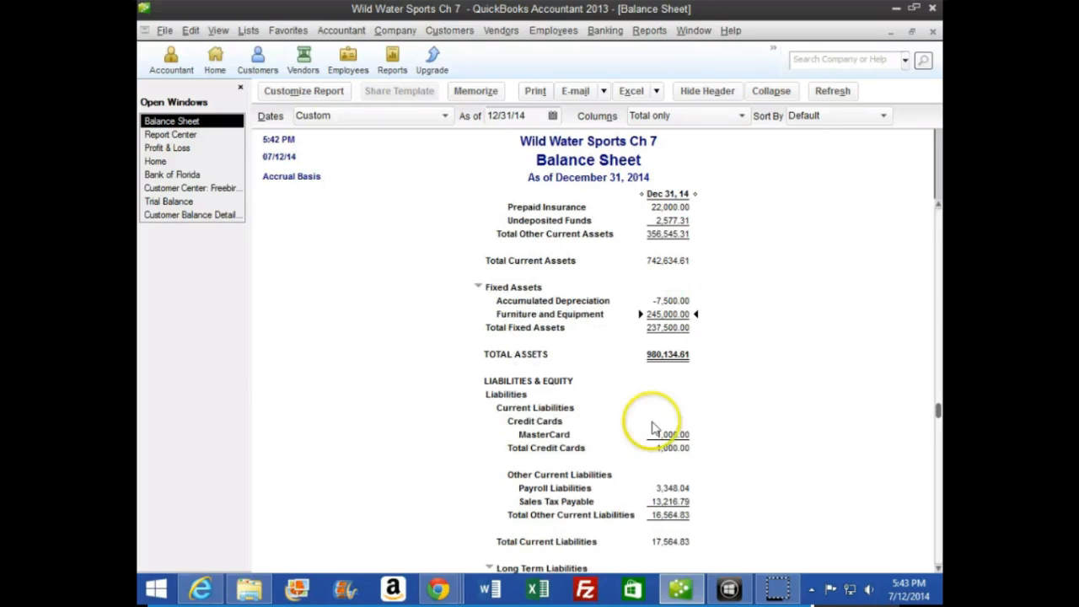
Step: Examine the liabilities and equity figures on the balance sheet as of 12/31/14
left_click(687, 437)
key("Down")
key("Down")
key("Down")
key("Down")
key("Down")
scroll(753, 357, "down", 3)
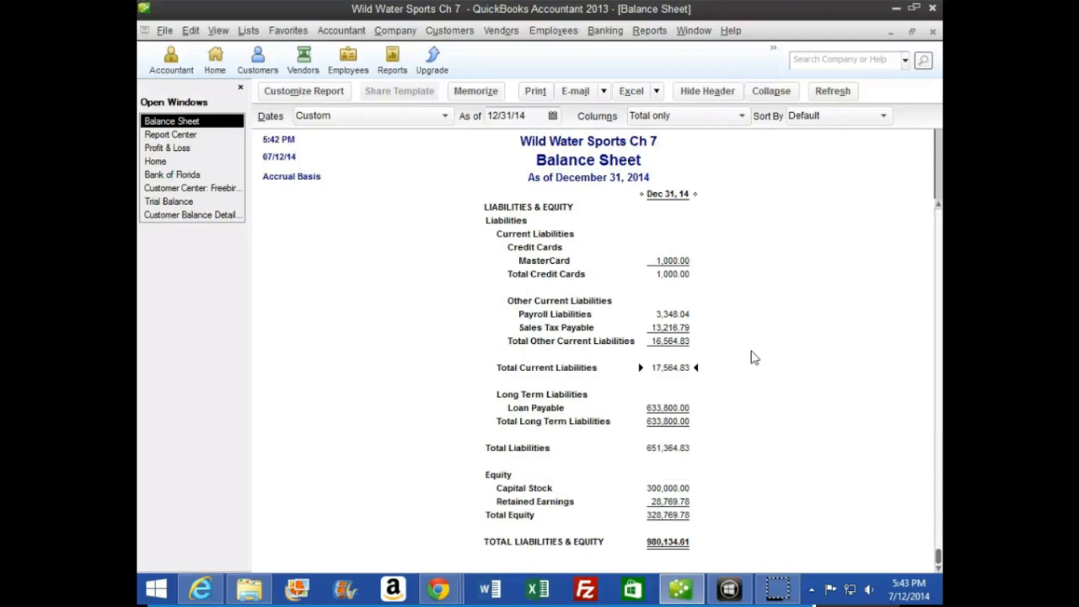
scroll(677, 464, "up", 5)
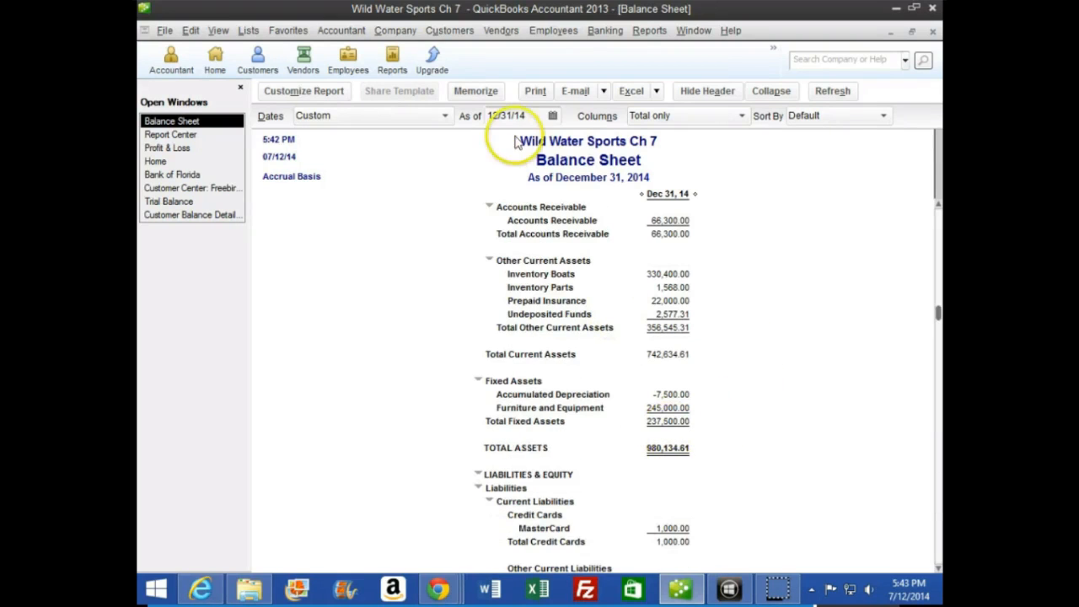
Step: Set the balance sheet's as-of date to 01/01/13 and check the Bank of Florida balance
left_click_drag(529, 116, 410, 108)
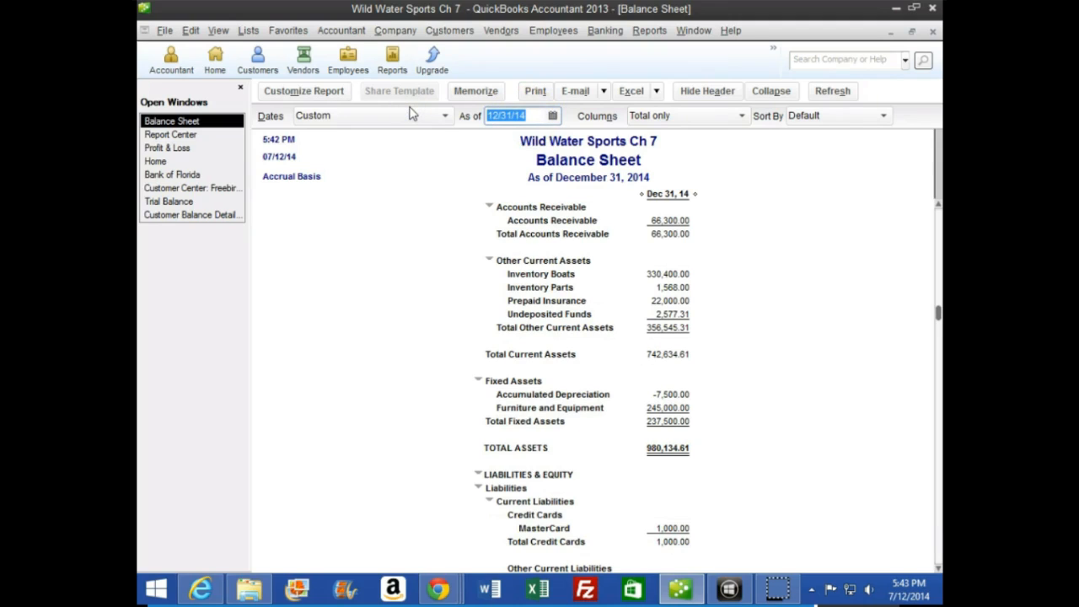
type("01/")
type("01/13")
key("Tab")
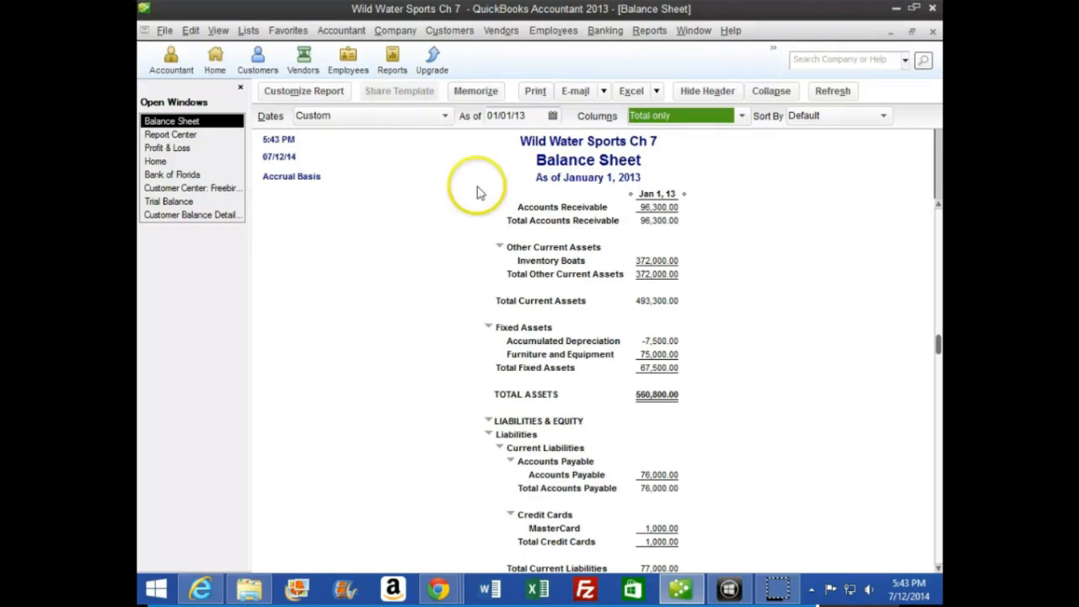
scroll(698, 216, "up", 2)
left_click(647, 247)
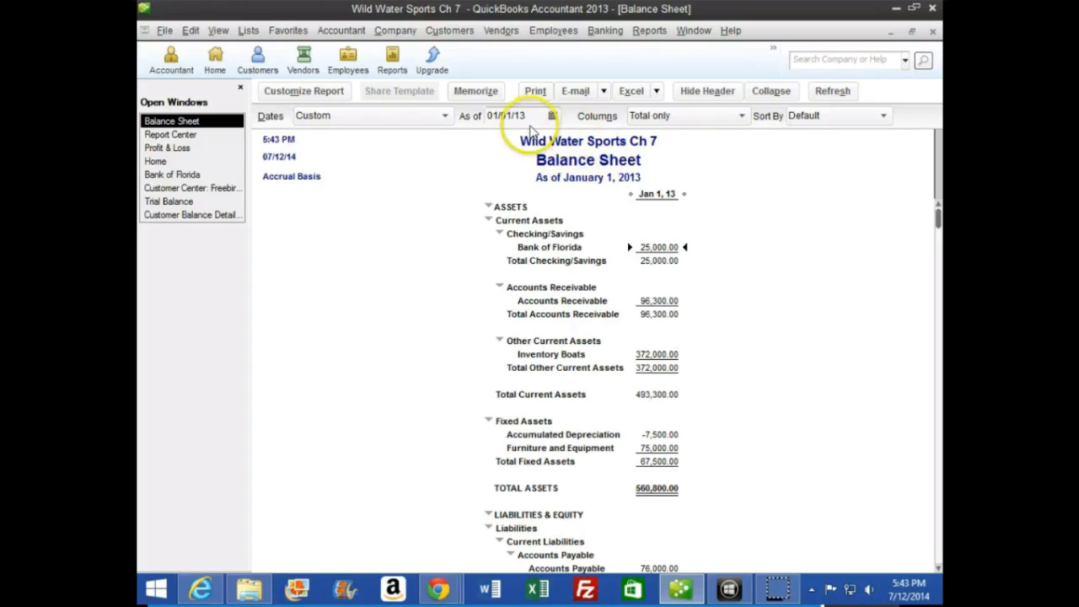
Step: Set the balance sheet's as-of date to 12/31/13
key("BackSpace")
key("BackSpace")
key("BackSpace")
key("BackSpace")
key("BackSpace")
key("BackSpace")
type("1231")
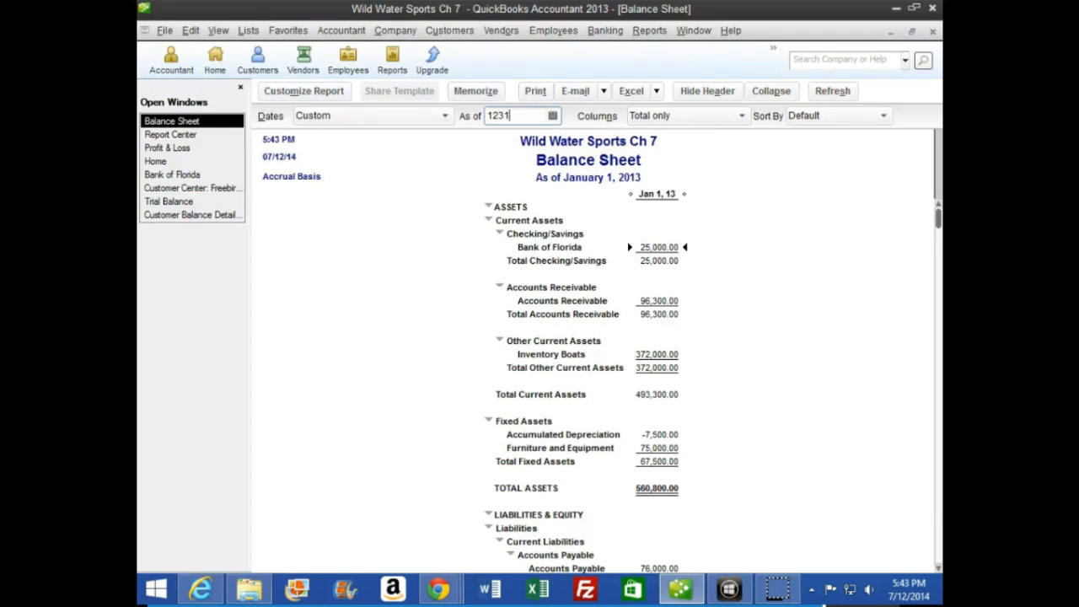
left_click(609, 347)
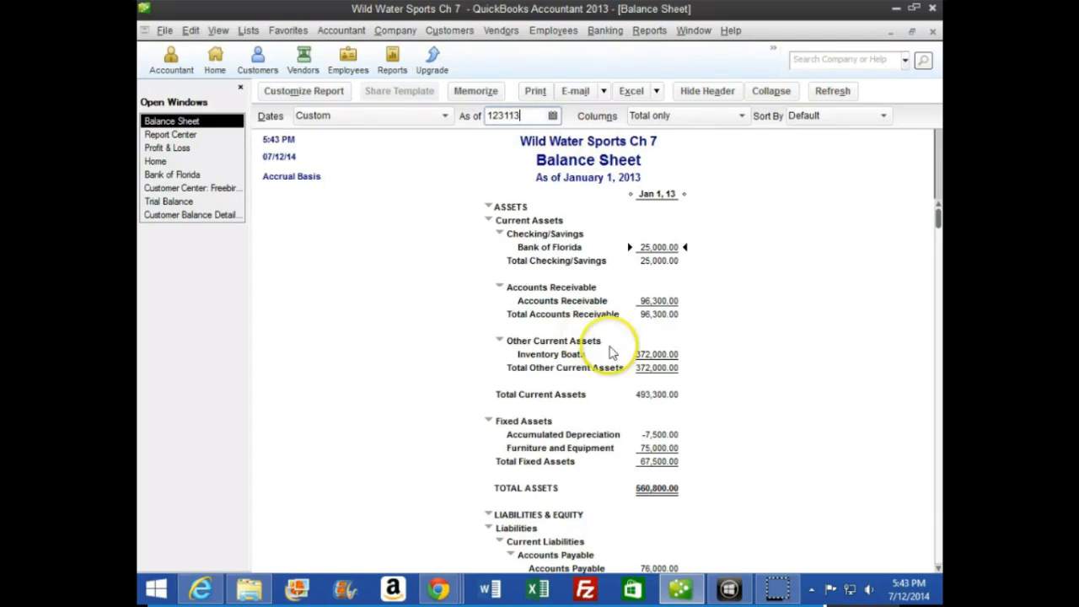
Step: Open the transactions behind the Short-Term Investments balance and set the report's start date to 12/31/09
left_click(677, 263)
double_click(677, 263)
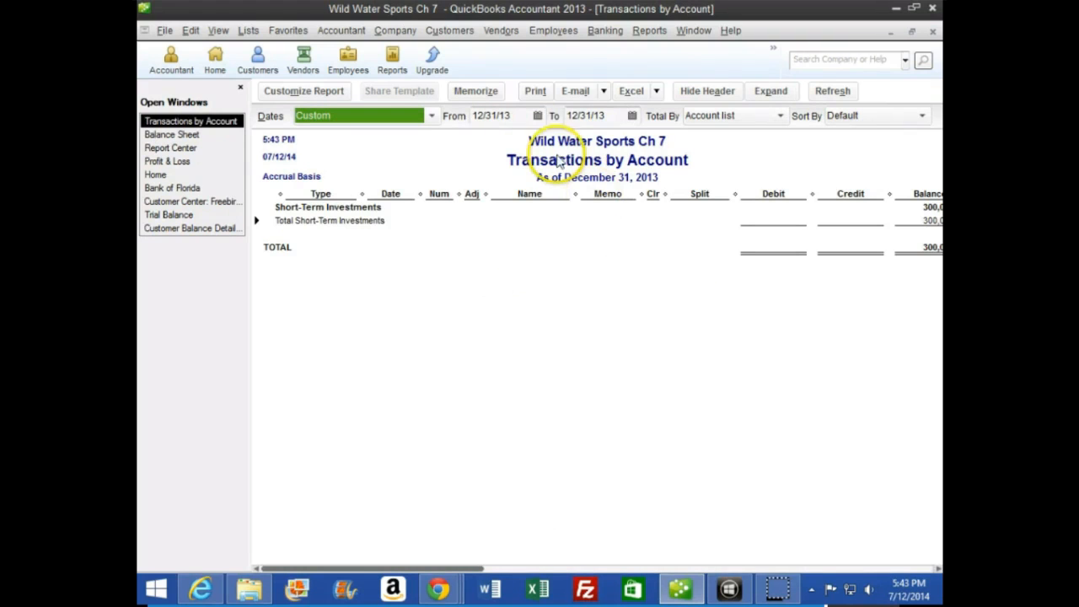
left_click(514, 115)
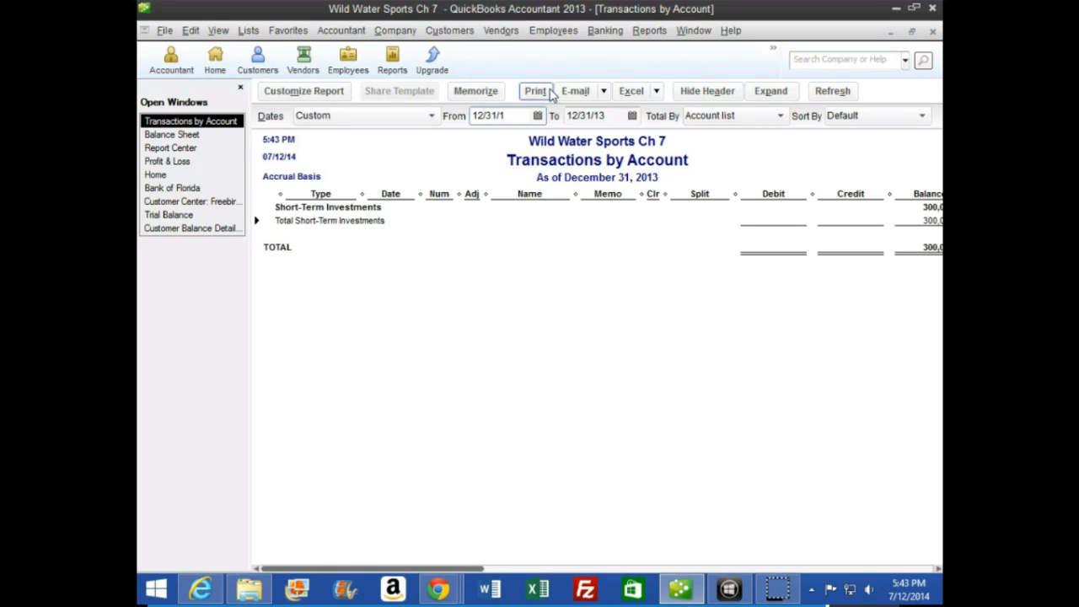
type("09")
key("Tab")
key("Tab")
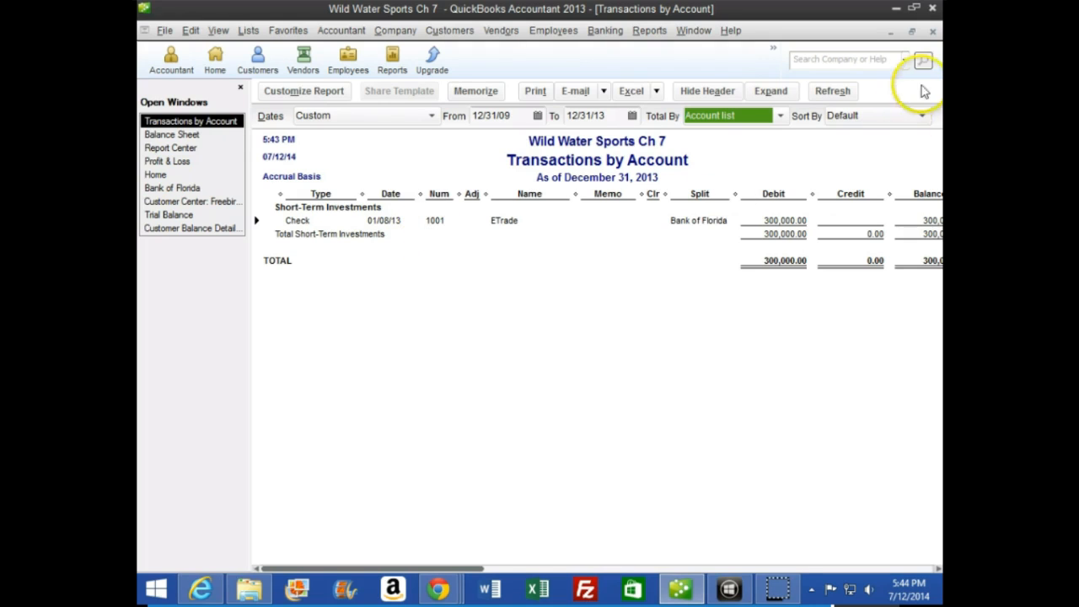
Step: Close the Transactions by Account report without memorizing it and set the balance sheet's as-of date to 01/31/13
left_click(932, 31)
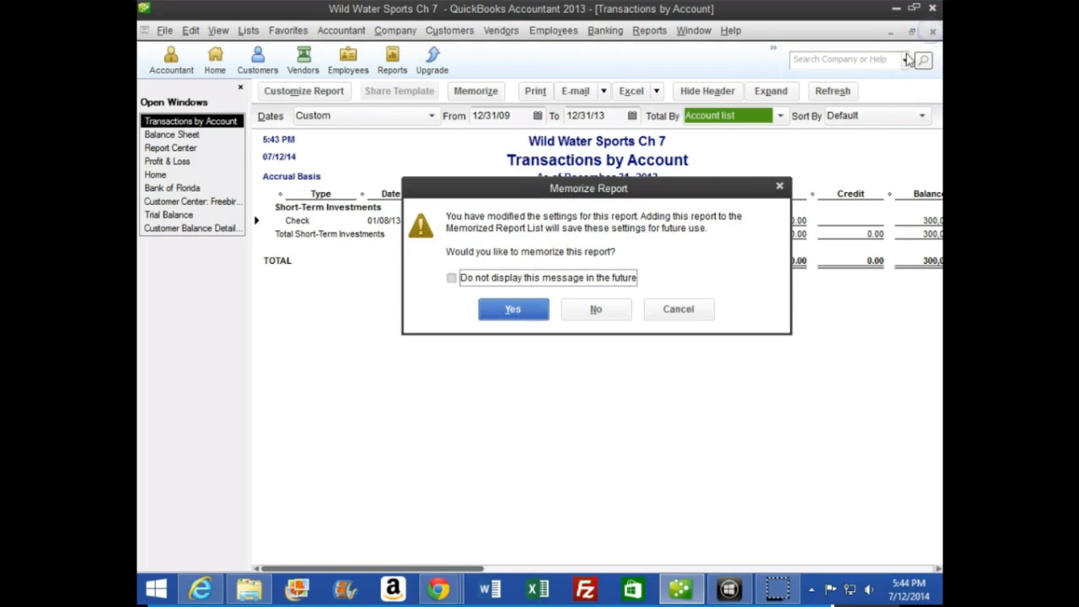
left_click(596, 309)
left_click(522, 116)
type("013113")
key("Tab")
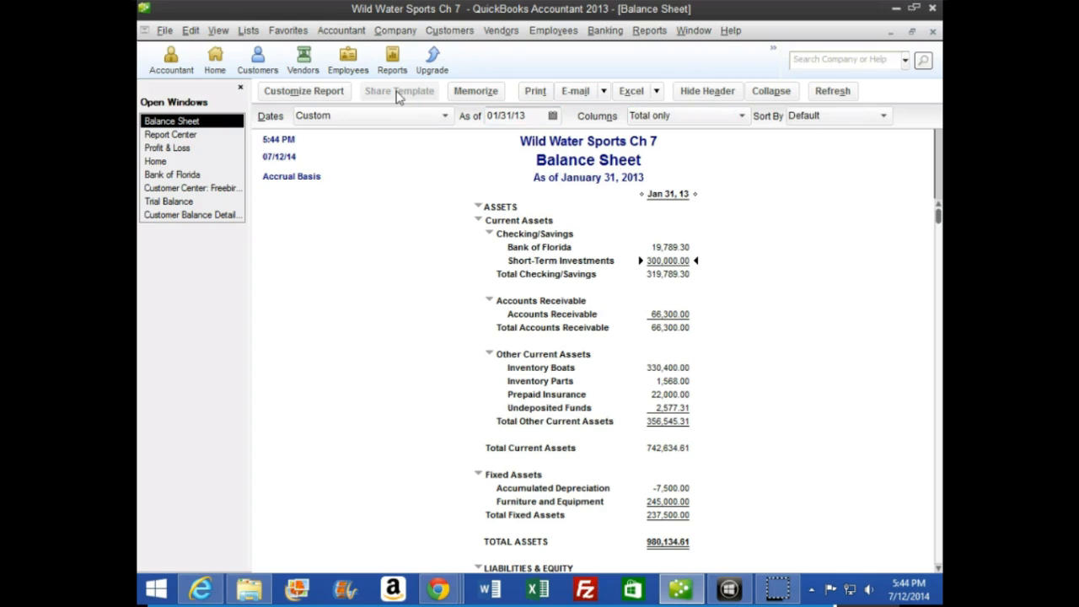
Step: Examine the current asset balances on the January 31, 2013 balance sheet, from Bank of Florida through Undeposited Funds
left_click(676, 246)
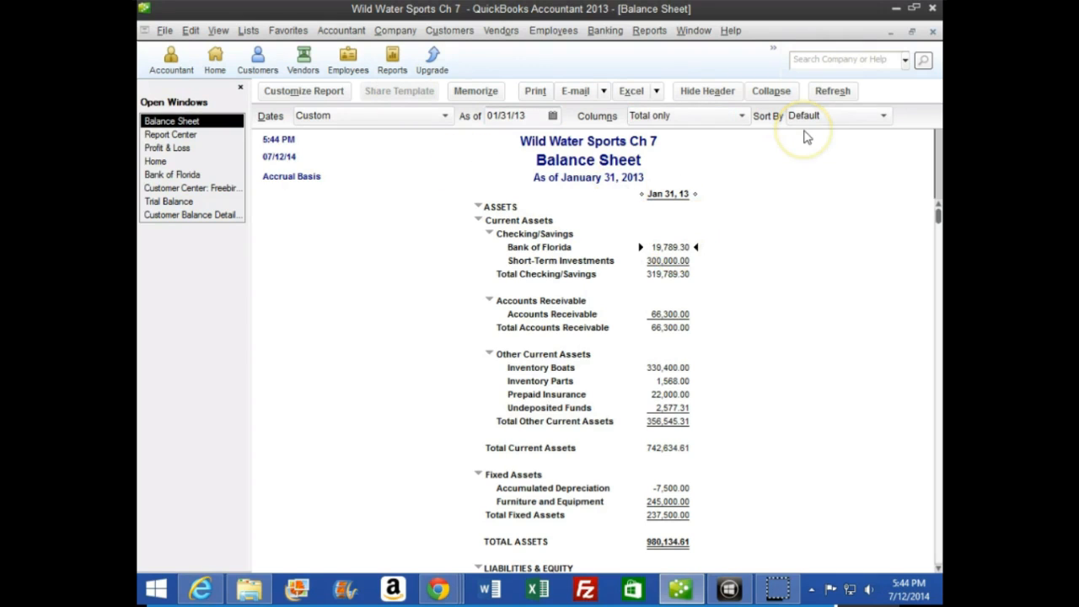
key("Down")
key("Down")
key("Down")
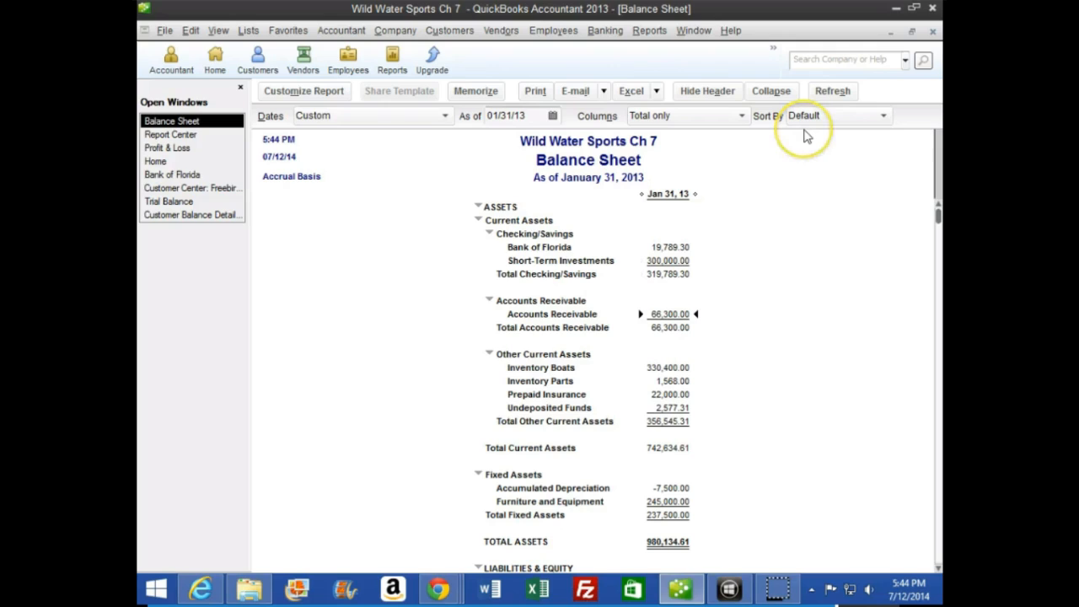
key("Down")
key("Down")
key("Down")
key("Up")
key("Down")
key("Down")
key("Down")
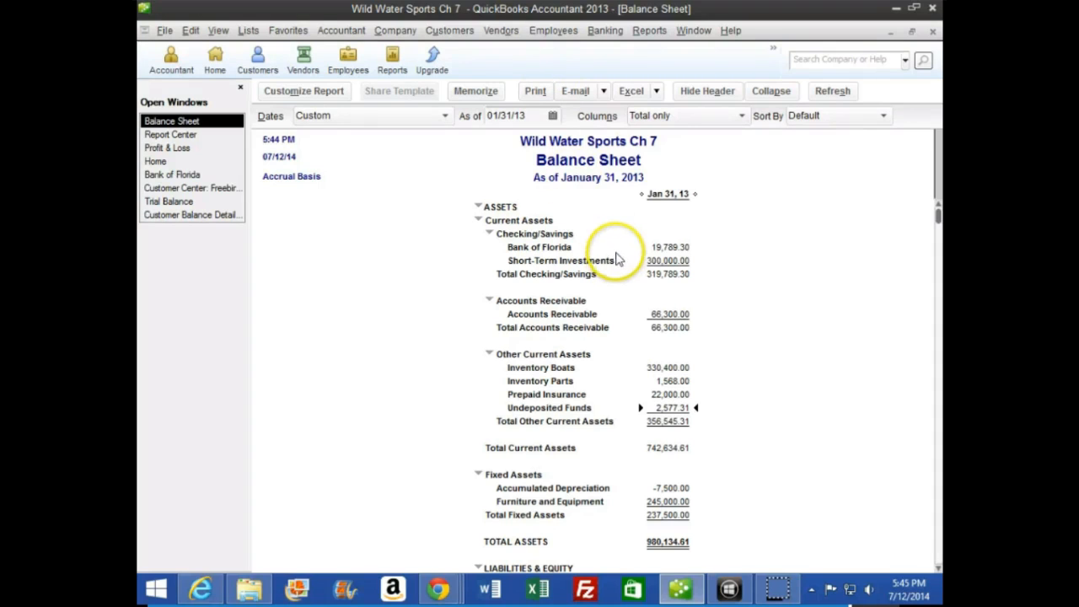
Step: Switch to the CourseSmart textbook in Chrome, review the Figure 7.38 balance sheet and read the Transaction List by Date instructions on page 182
mouse_move(438, 588)
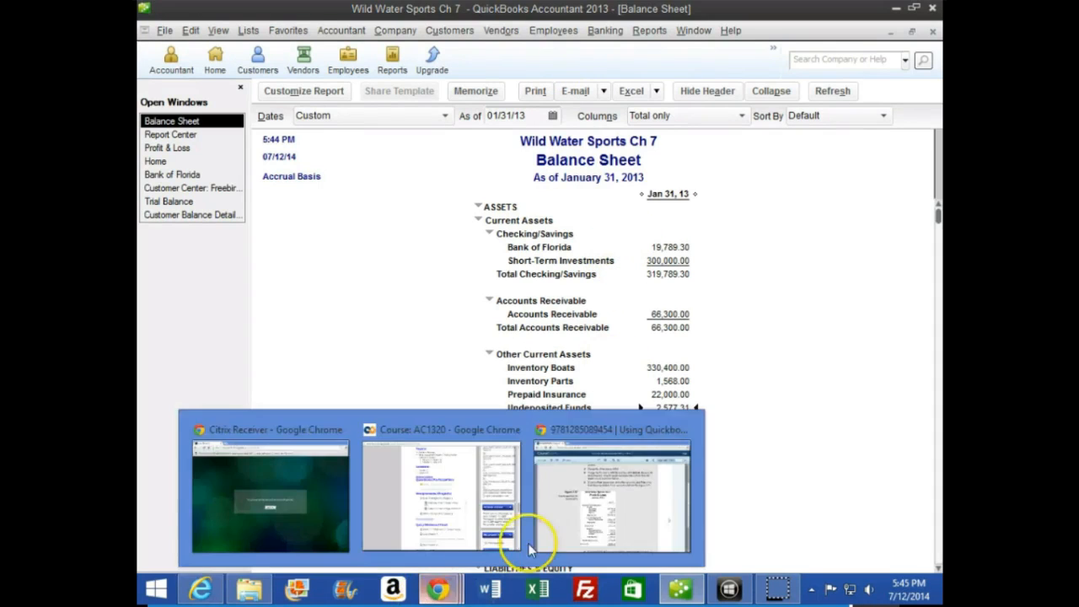
left_click(710, 513)
left_click(840, 411)
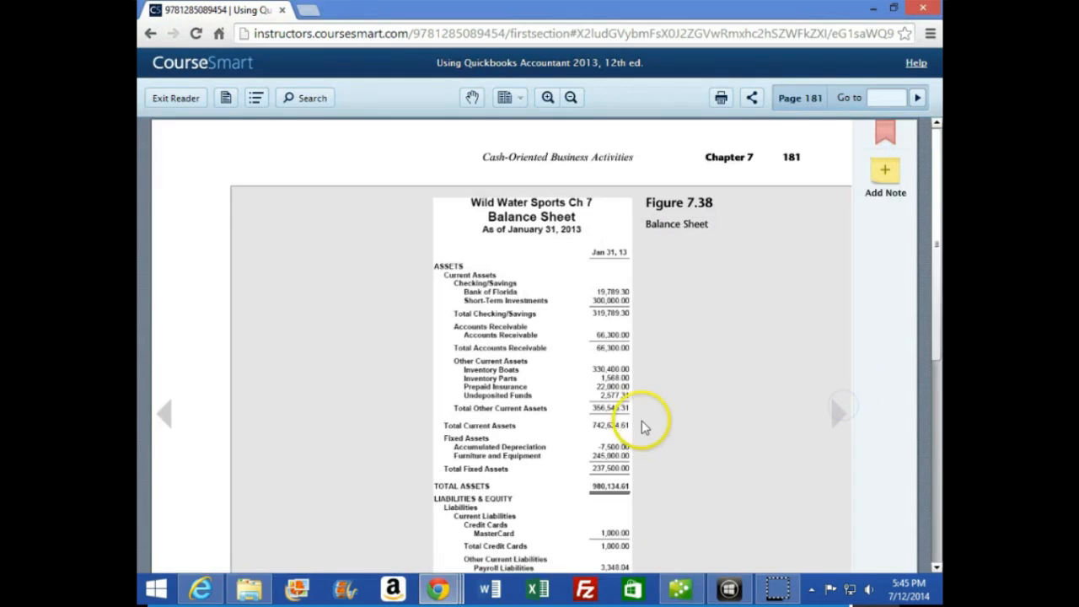
scroll(754, 429, "down", 3)
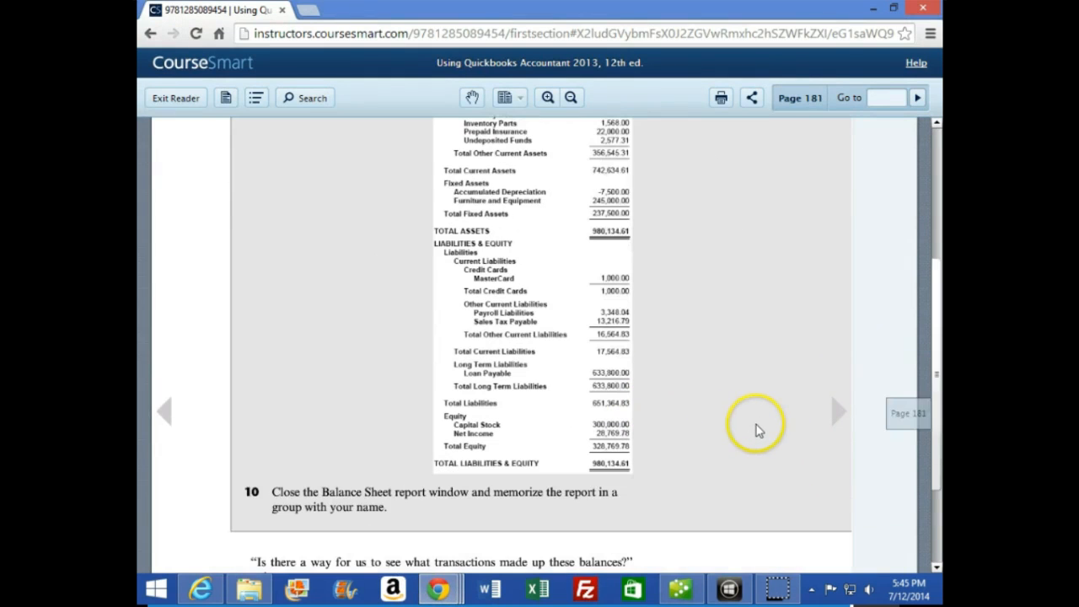
left_click(839, 413)
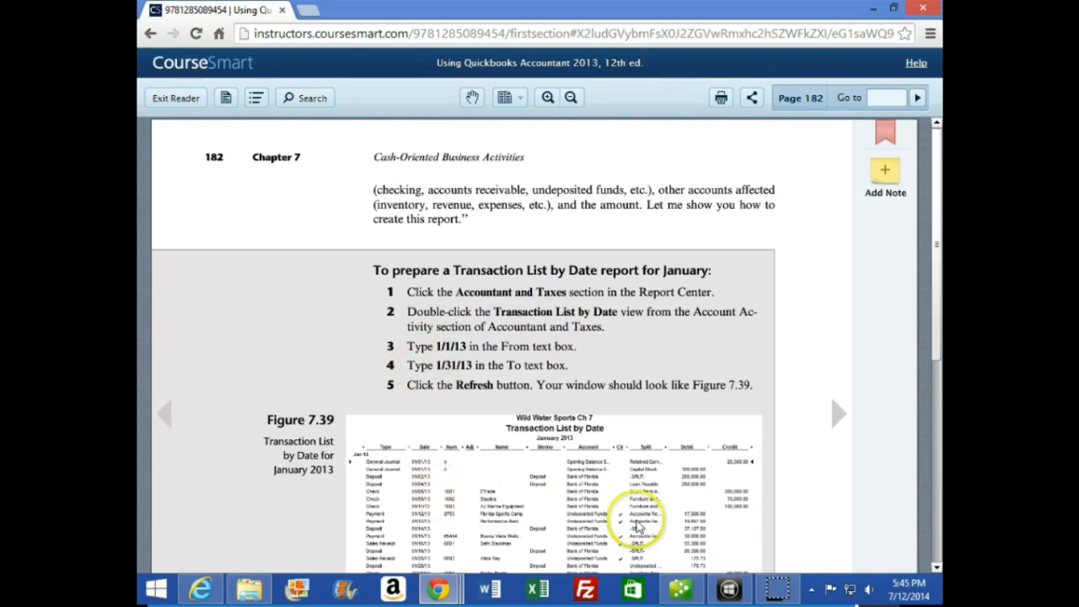
Step: Return to QuickBooks and run the Transaction List by Date report from the Accountant & Taxes reports in the Report Center
left_click(681, 585)
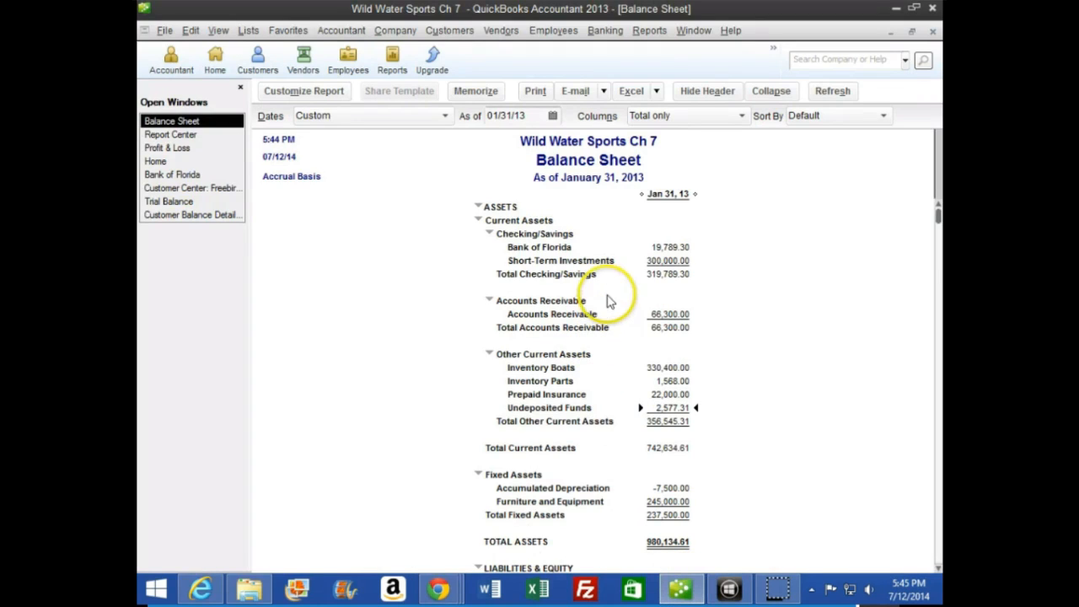
left_click(399, 67)
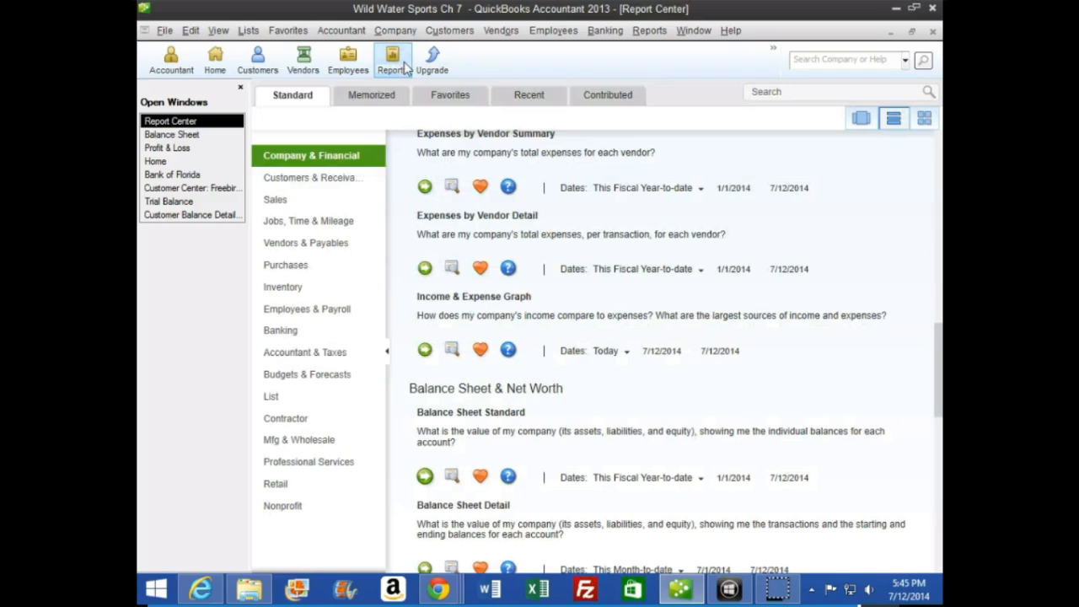
left_click(290, 360)
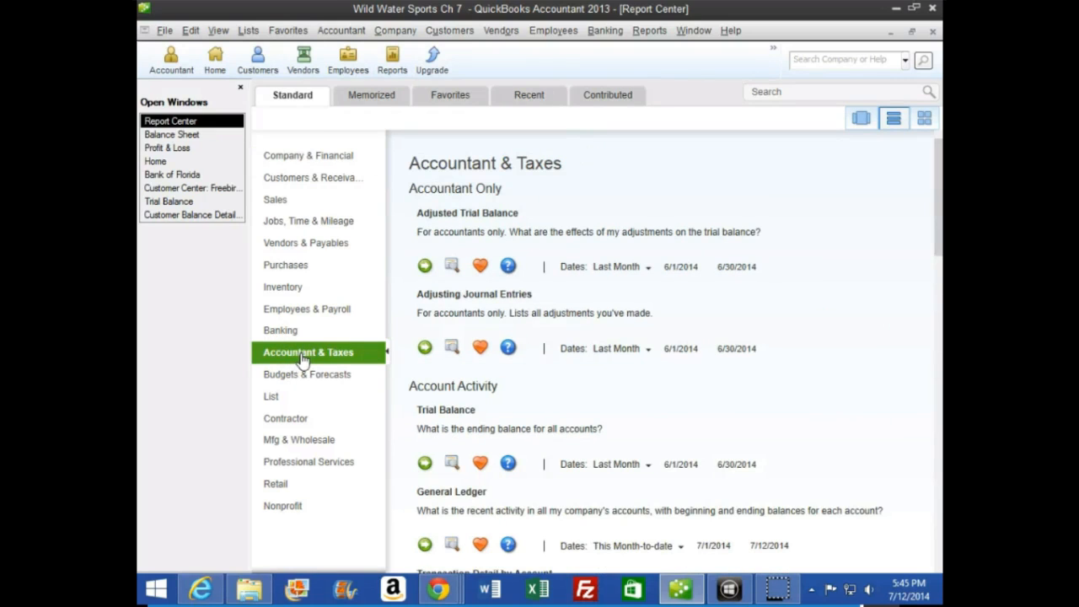
left_click(313, 352)
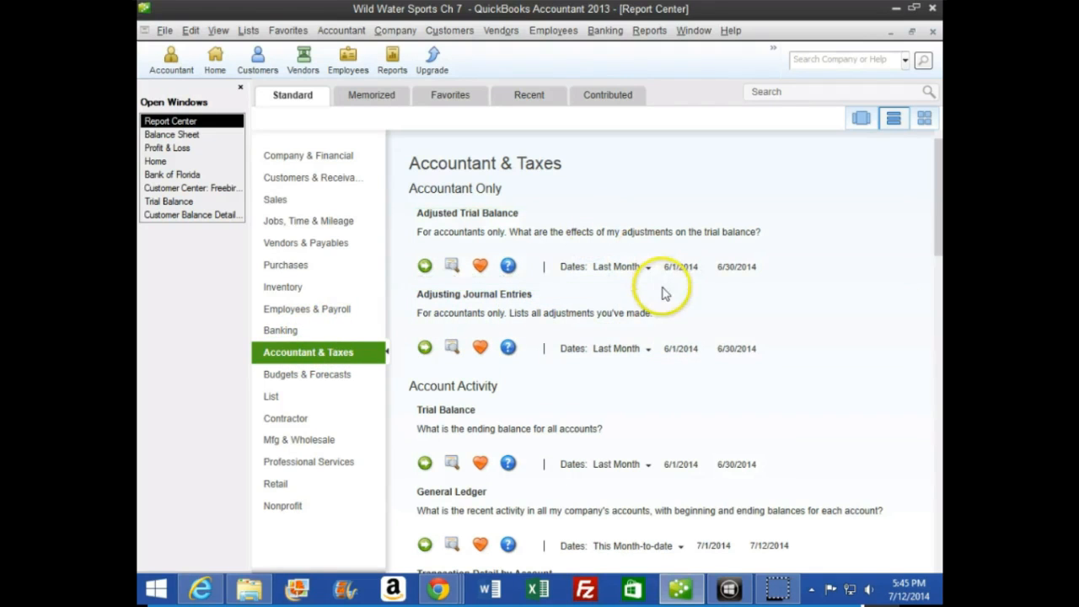
scroll(674, 342, "down", 2)
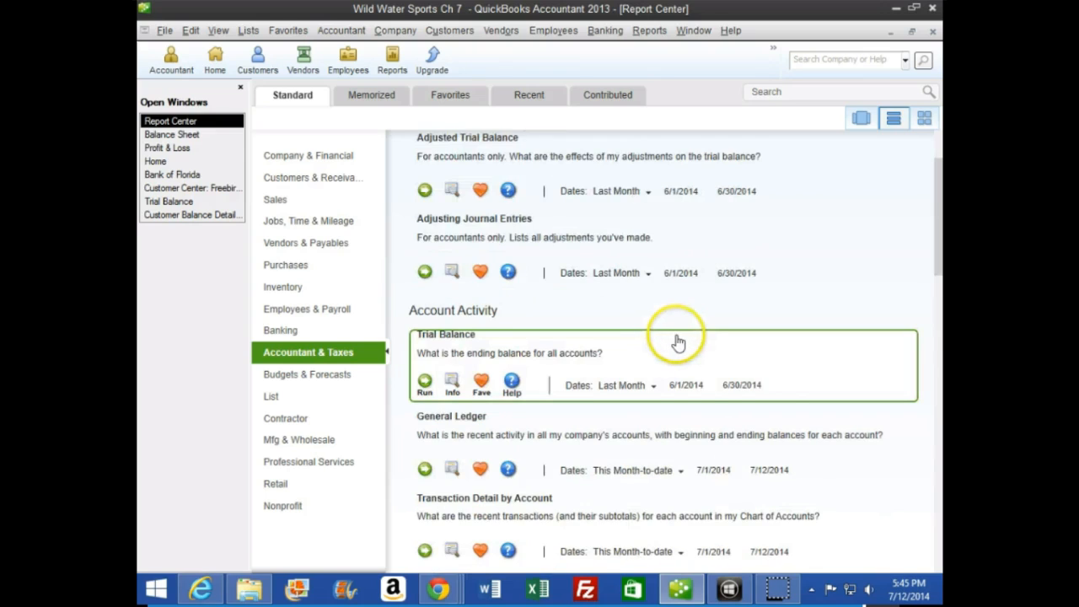
scroll(678, 341, "down", 1)
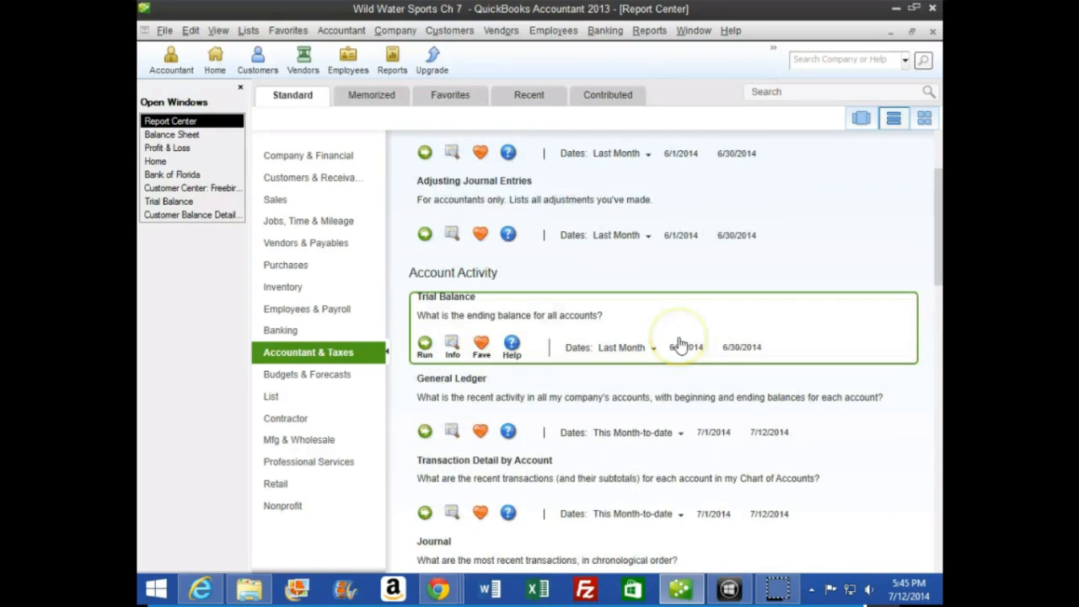
scroll(681, 345, "down", 1)
scroll(683, 341, "down", 1)
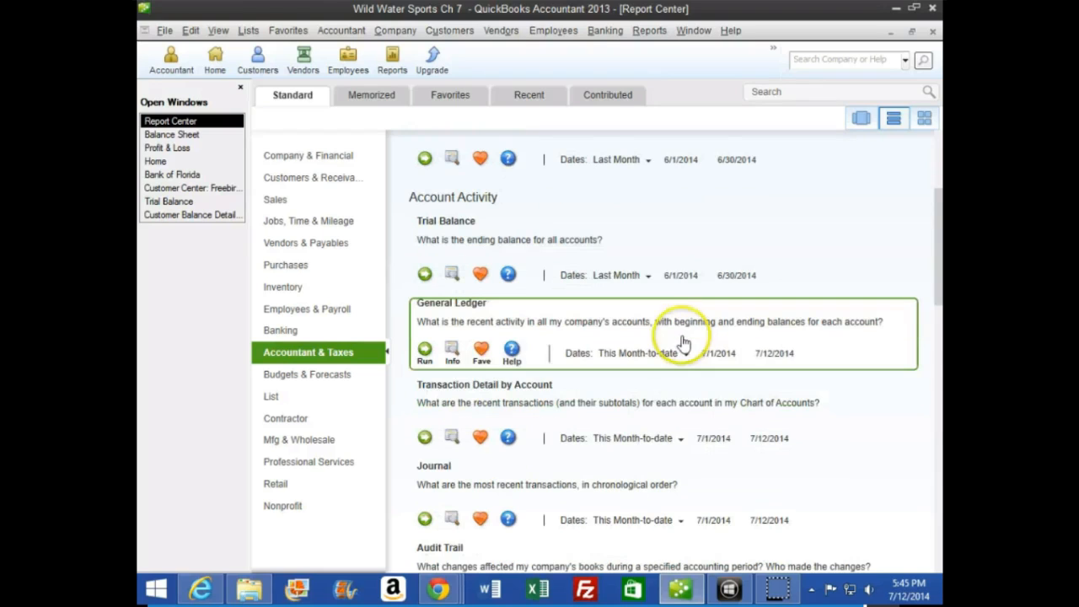
scroll(656, 411, "down", 3)
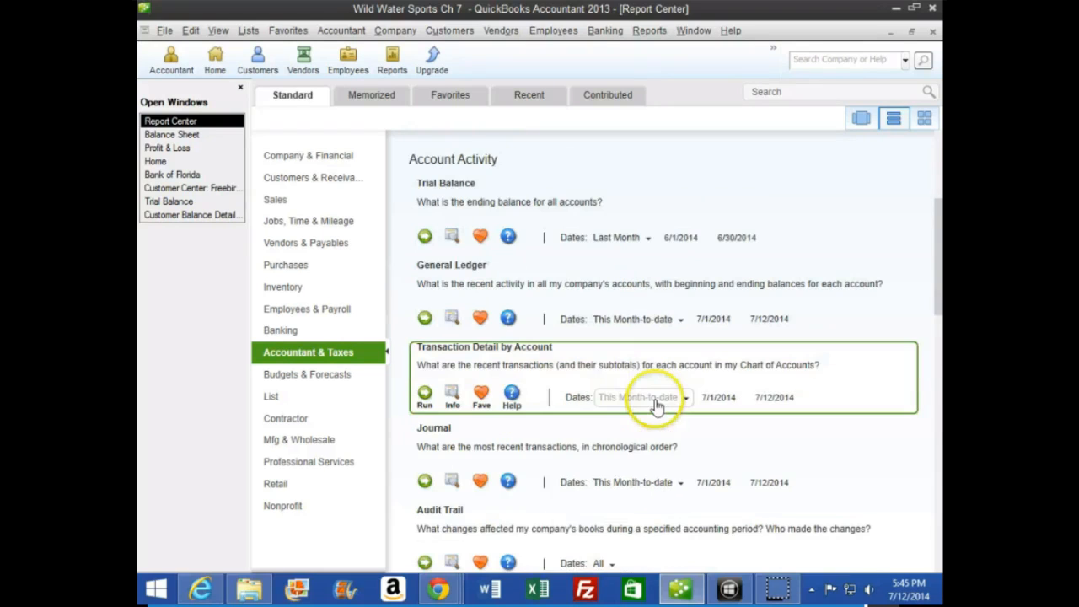
scroll(657, 406, "down", 4)
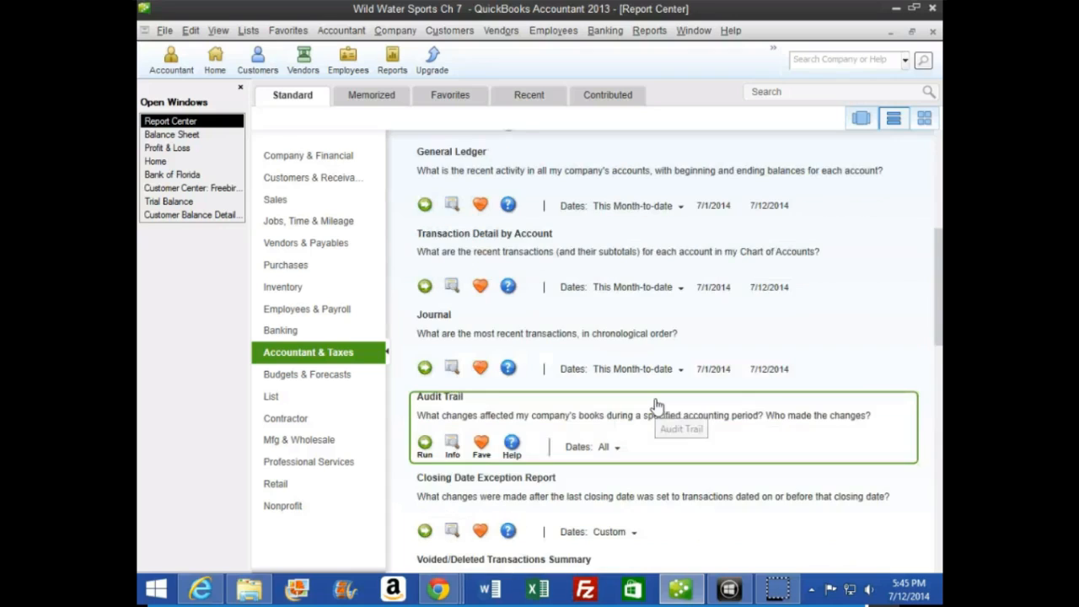
scroll(658, 406, "down", 4)
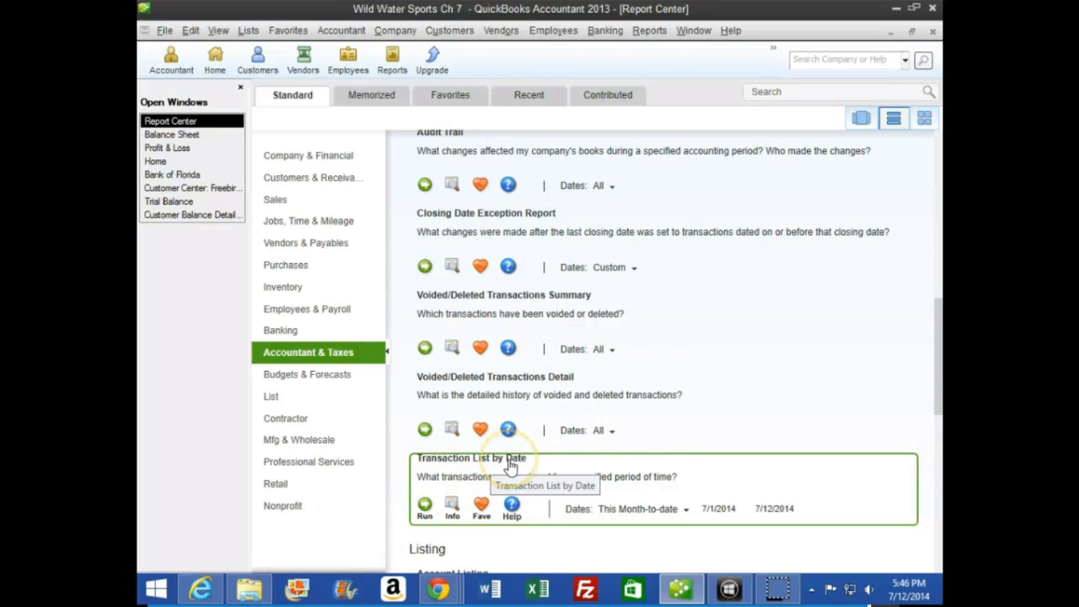
left_click(425, 506)
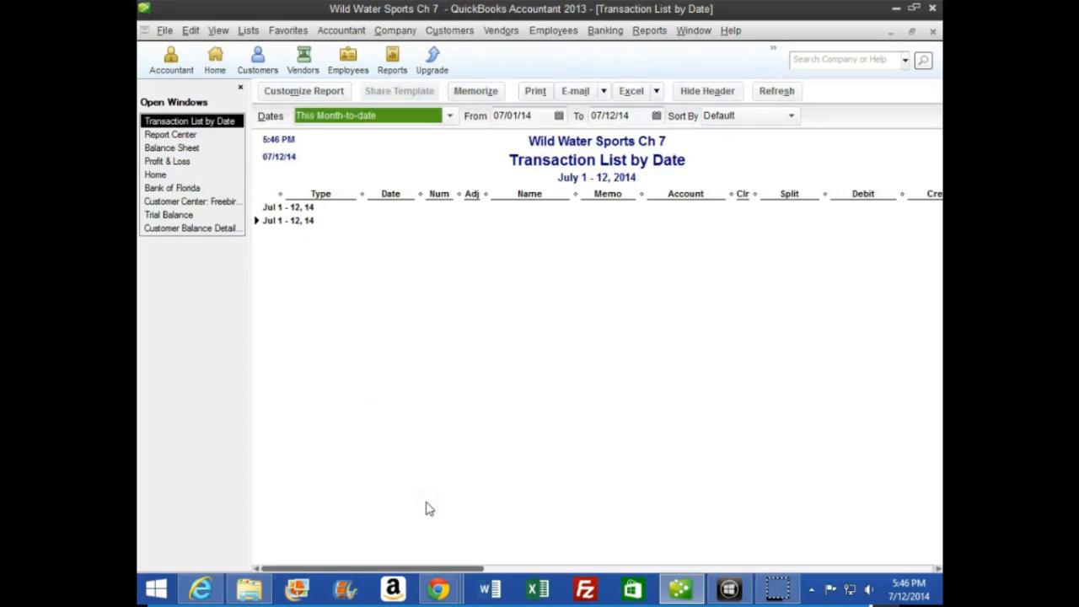
Step: Set the Transaction List by Date report's date range from 01/01/13 to 01/31/13
key("Tab")
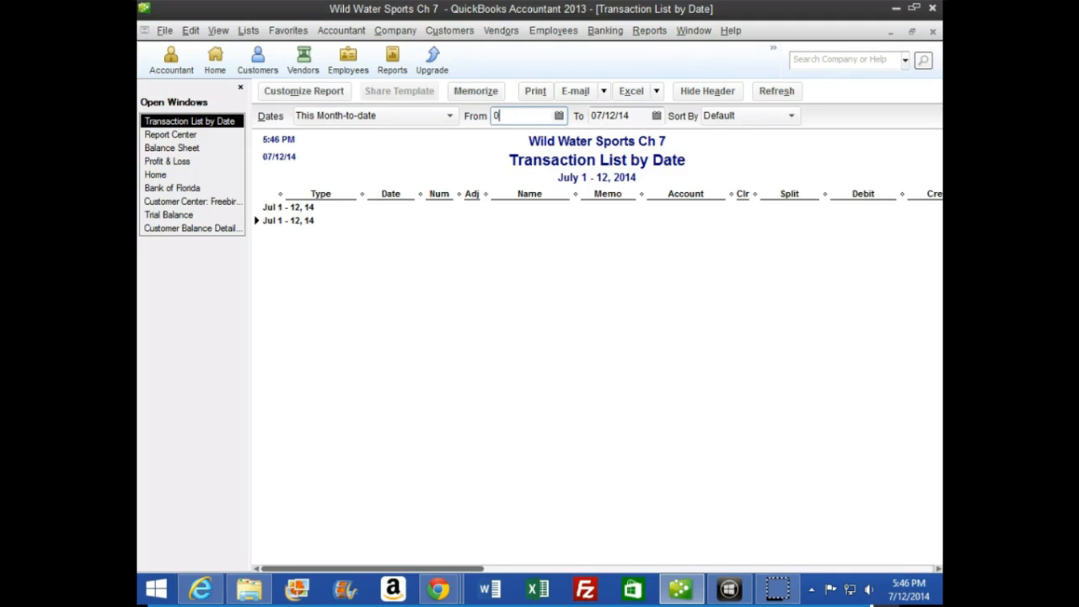
type("01/01/13")
key("Tab")
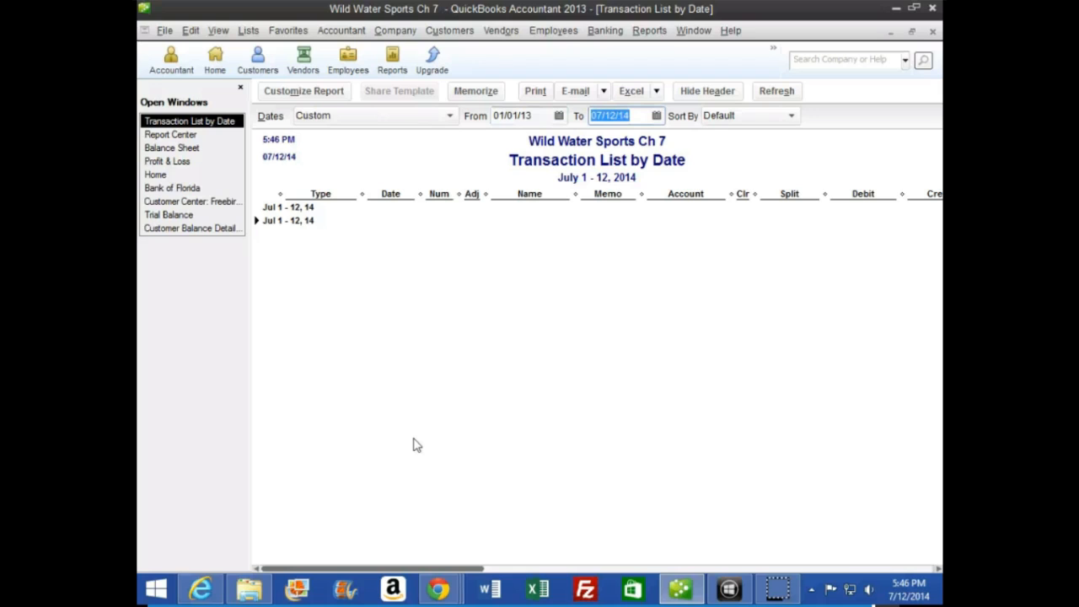
type("01/31/13")
key("Tab")
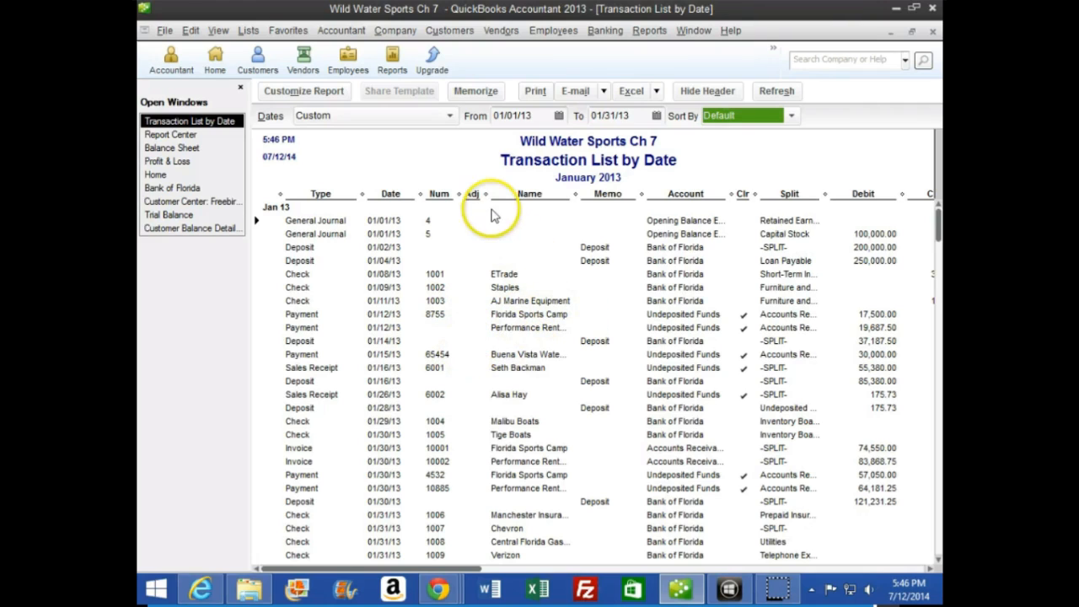
Step: Collapse the Adj and Clr columns and slightly narrow the Split column in the transaction list
left_click_drag(482, 195, 453, 195)
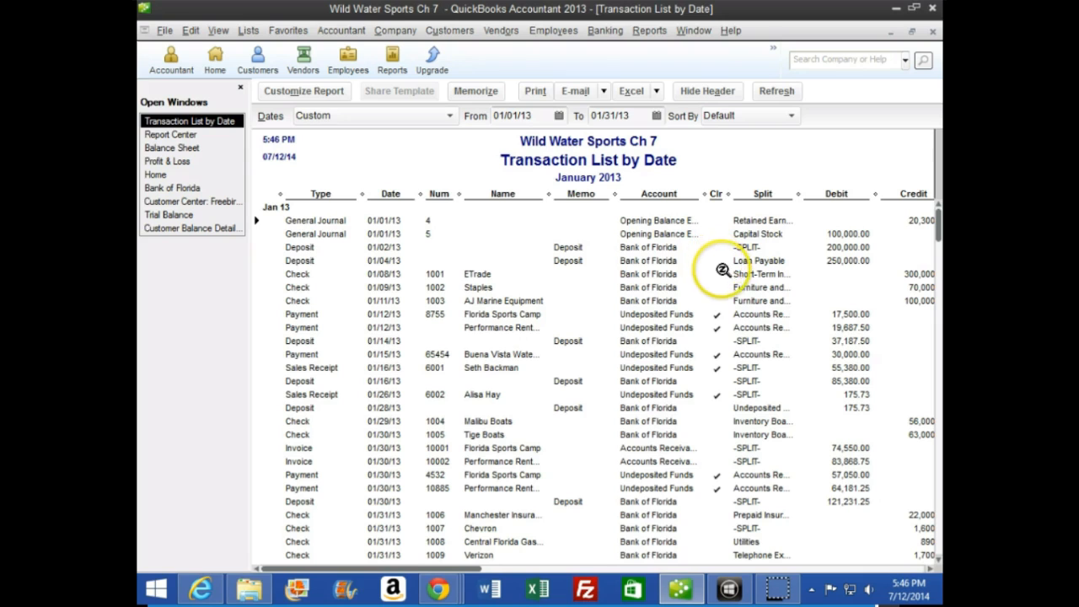
left_click_drag(730, 196, 690, 193)
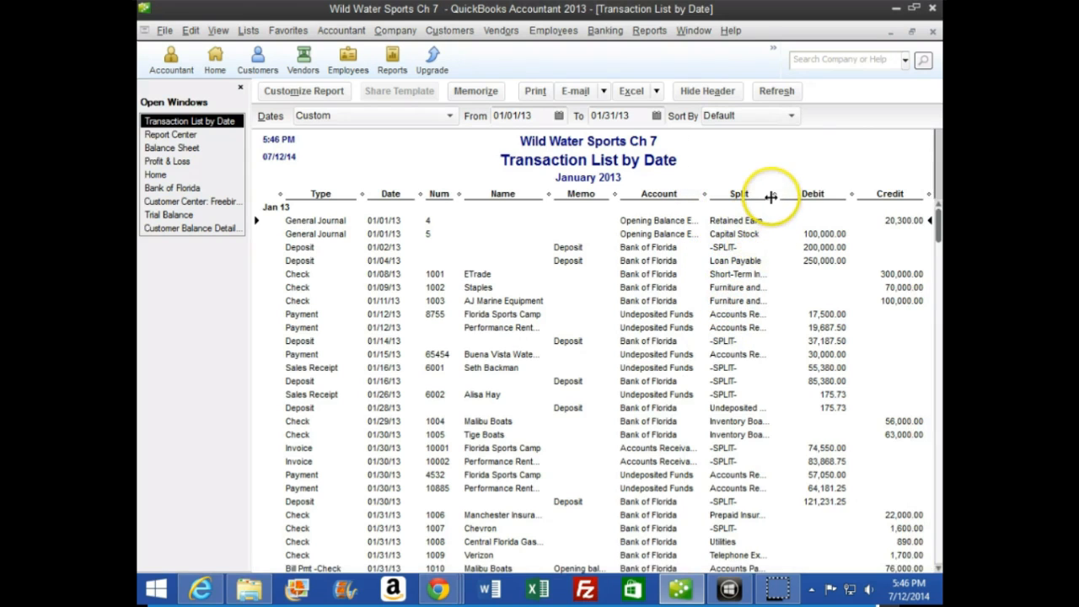
left_click_drag(771, 196, 758, 196)
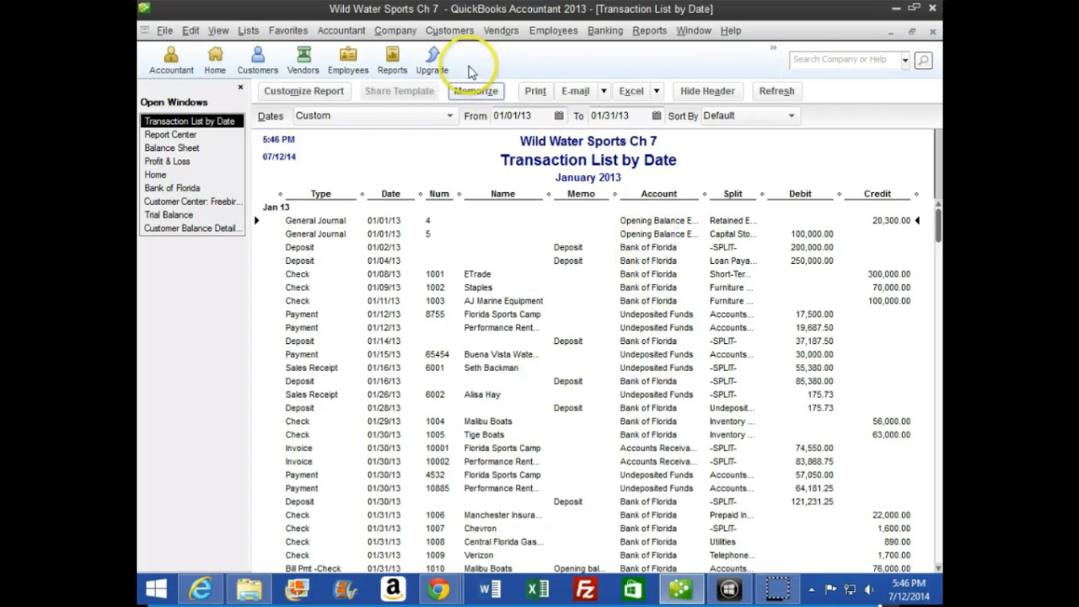
Step: Place the CourseSmart textbook beside QuickBooks, compare Figure 7.39 with the report through its Credit column, and restore QuickBooks to full size
left_click_drag(374, 9, 771, 9)
left_click(322, 368)
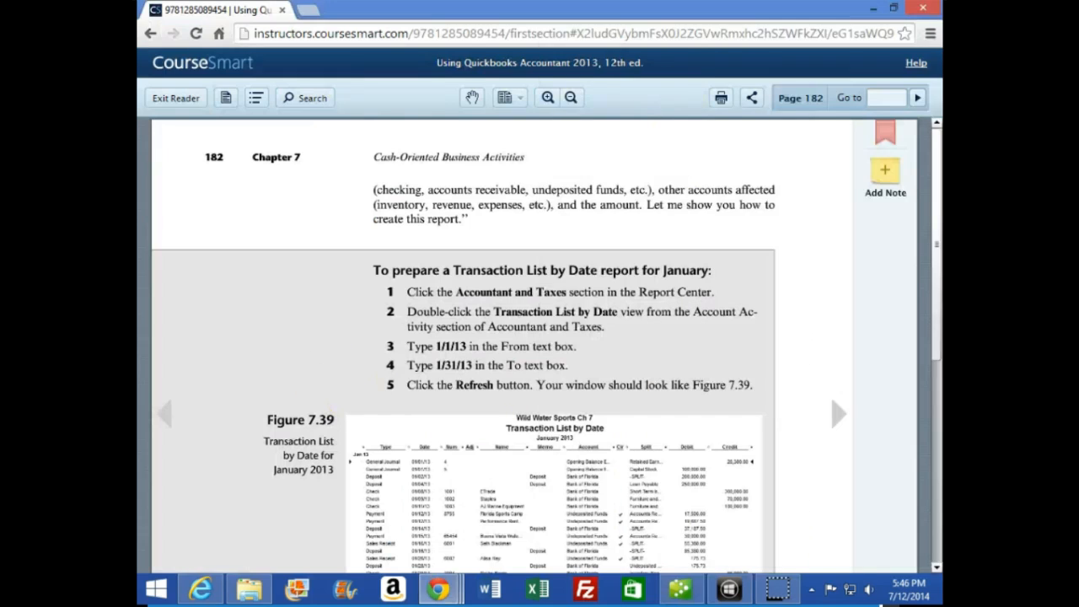
key("super+Left")
scroll(260, 269, "down", 1)
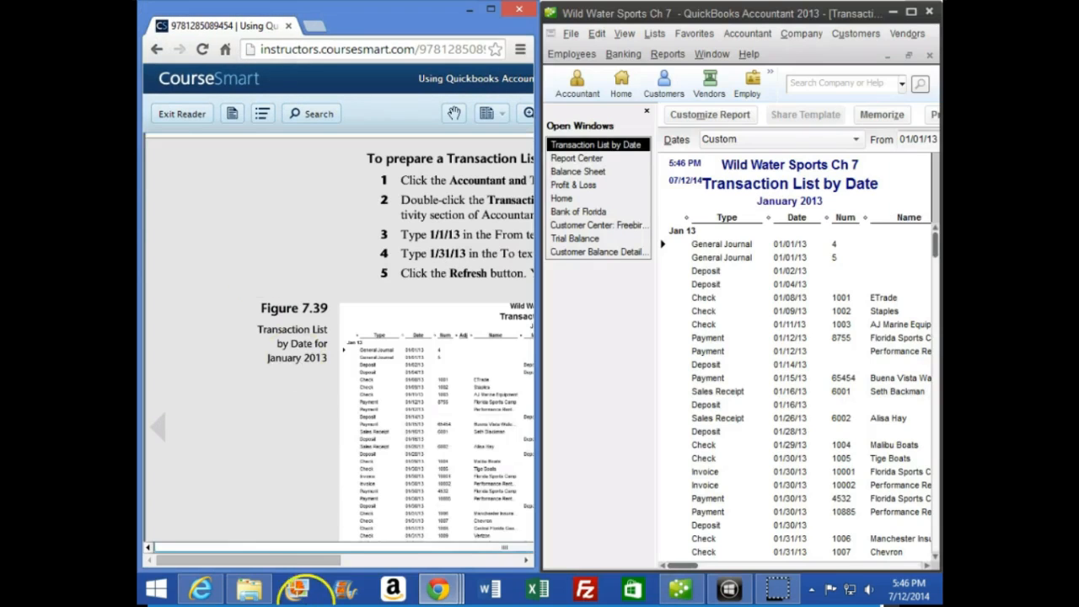
left_click_drag(284, 558, 434, 561)
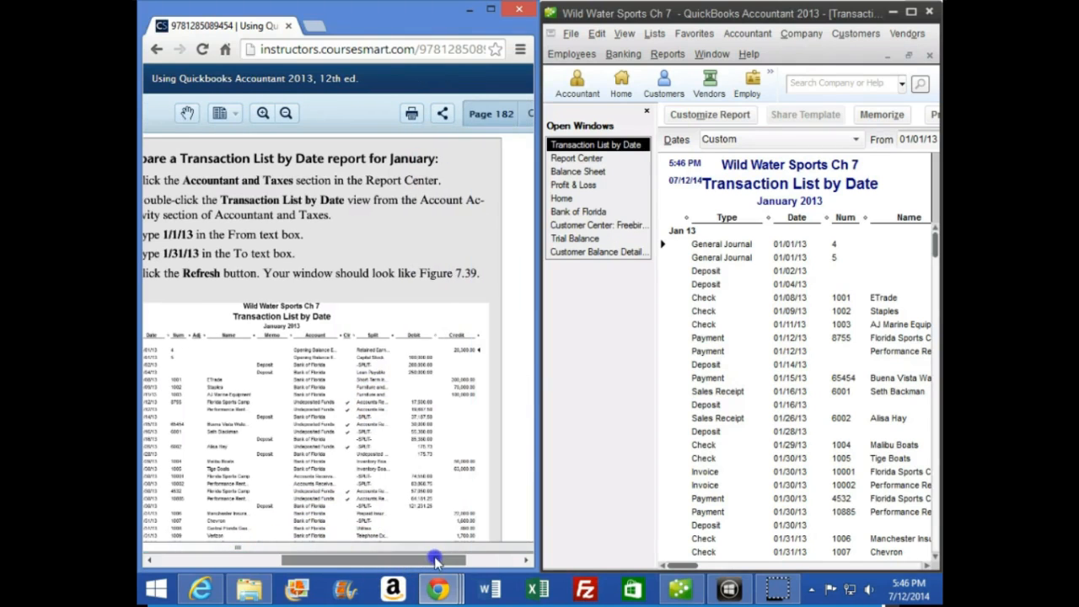
left_click_drag(678, 566, 898, 581)
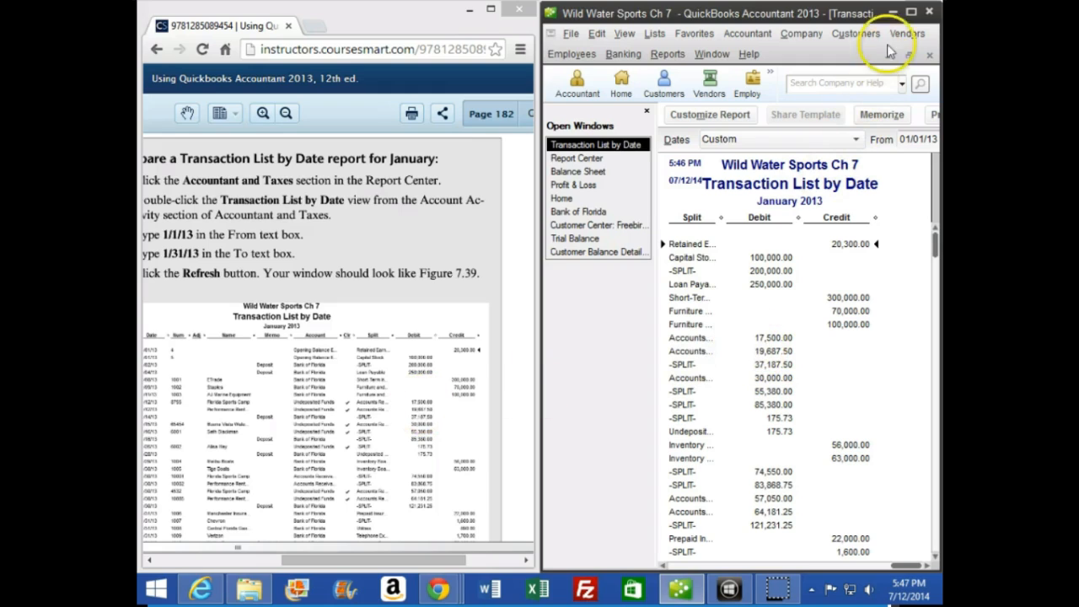
left_click(911, 12)
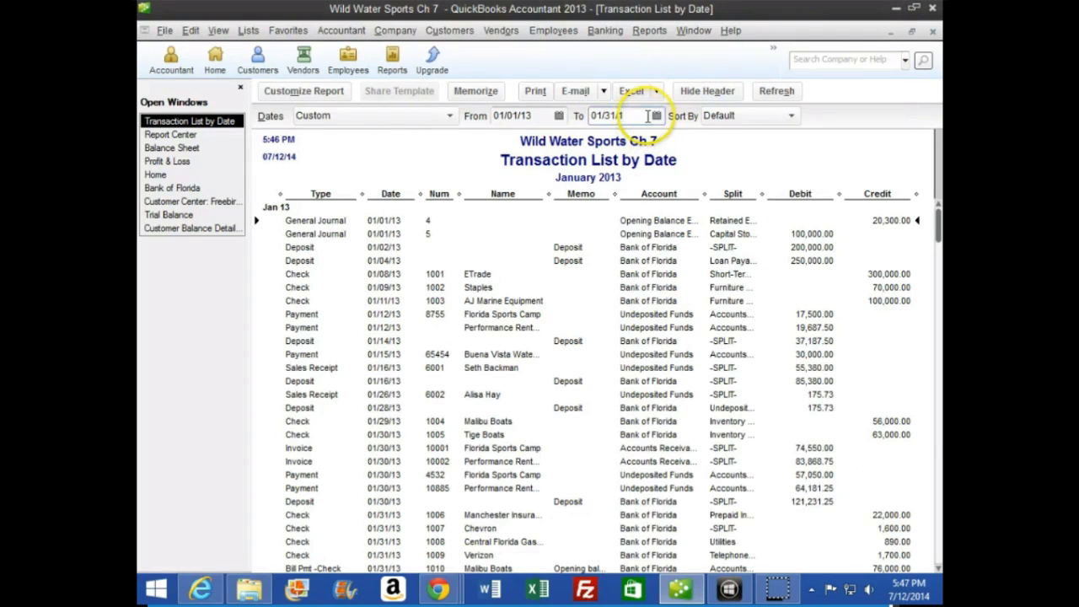
Step: Extend the report's end date to 12/31/14 and check the transaction list down to its last entries for misdated transactions
key("Tab")
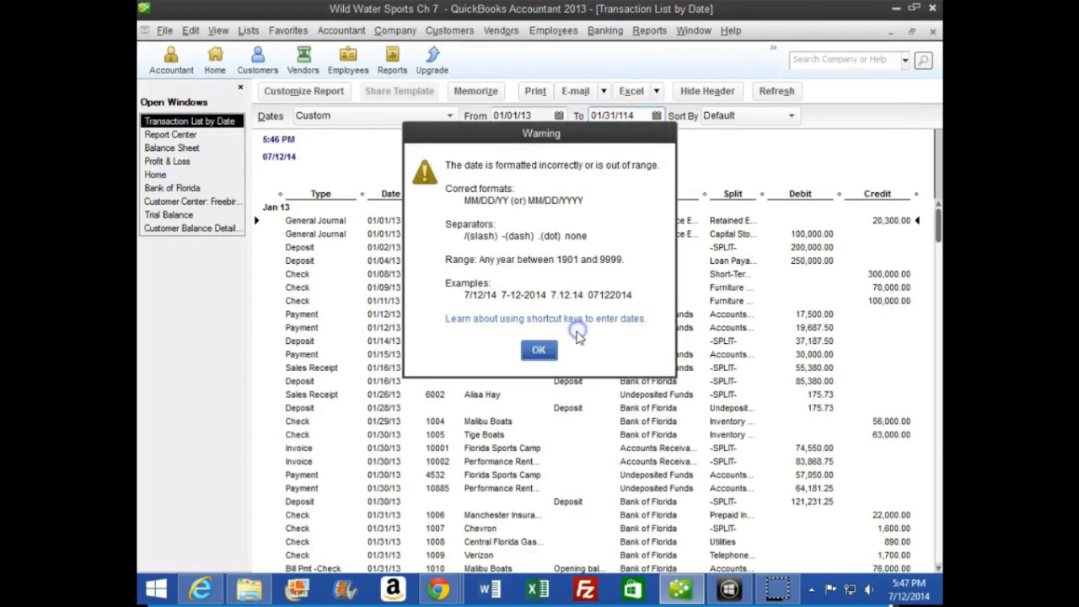
left_click(535, 345)
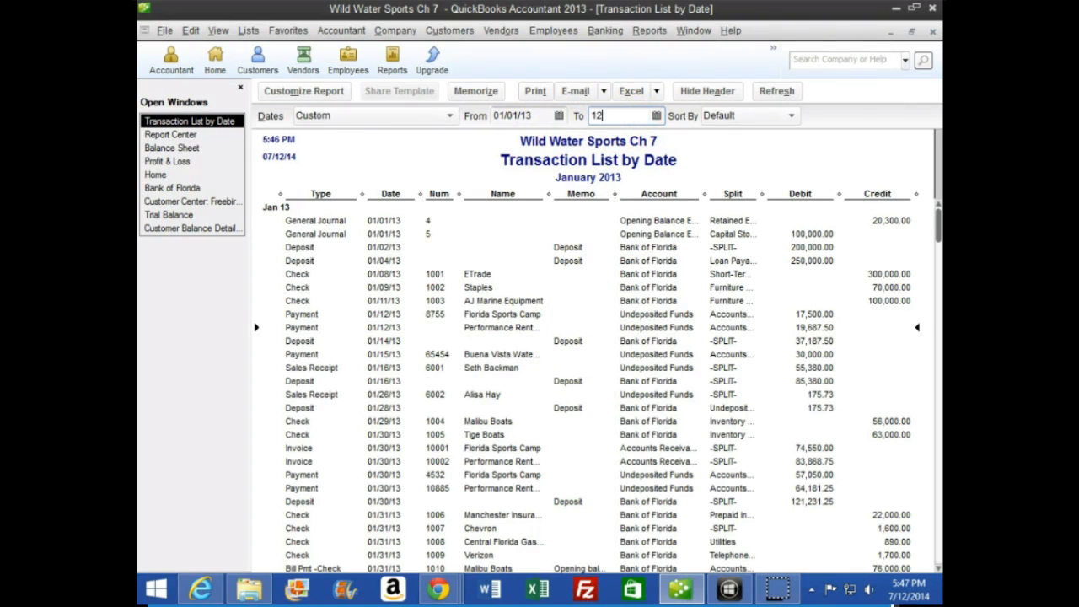
type("123114")
key("Tab")
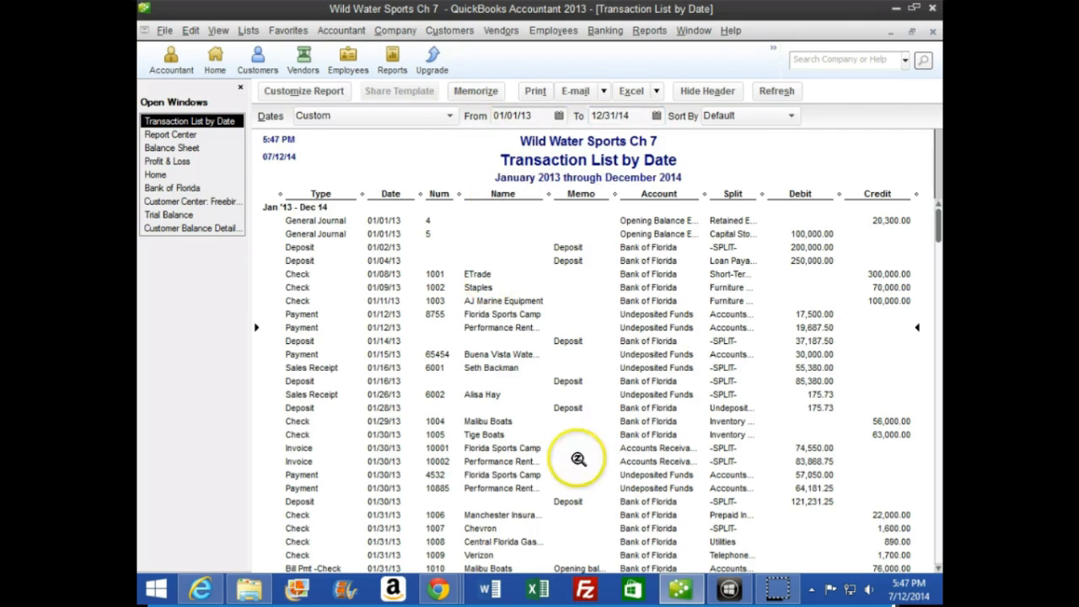
scroll(582, 472, "down", 3)
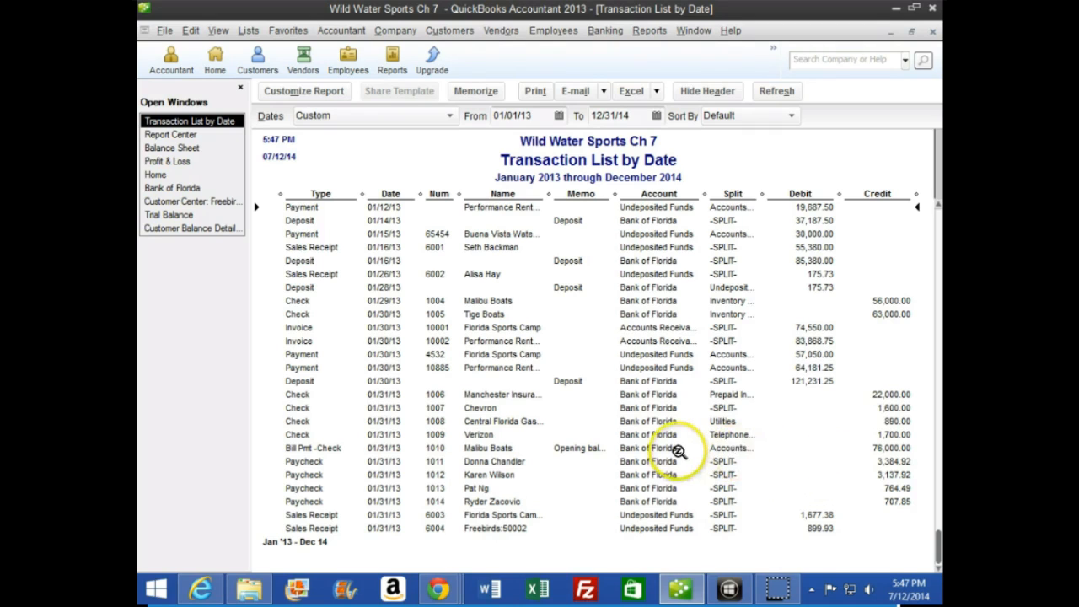
scroll(679, 451, "up", 3)
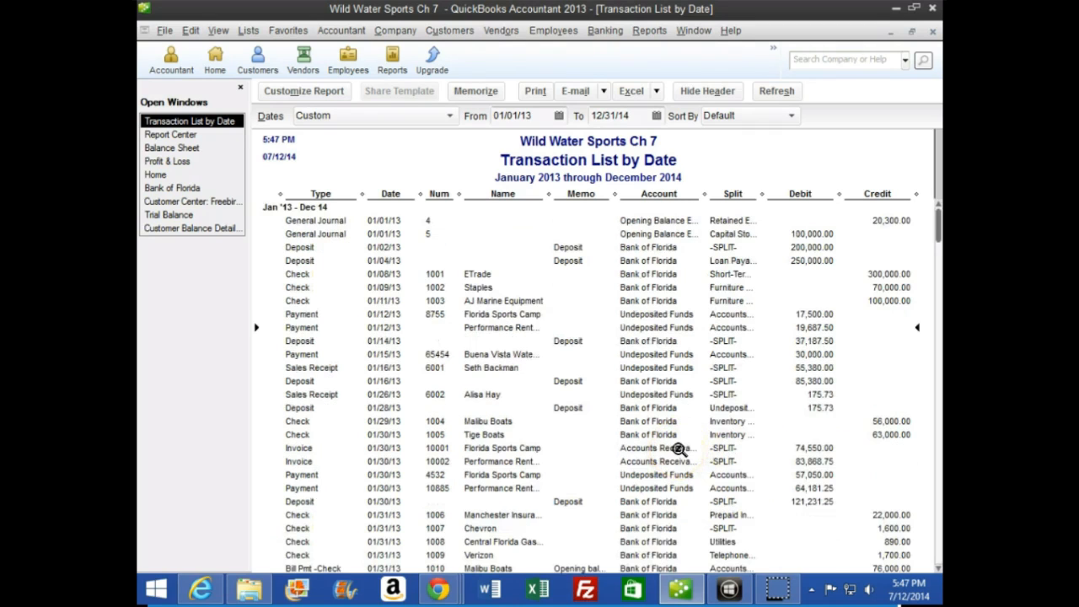